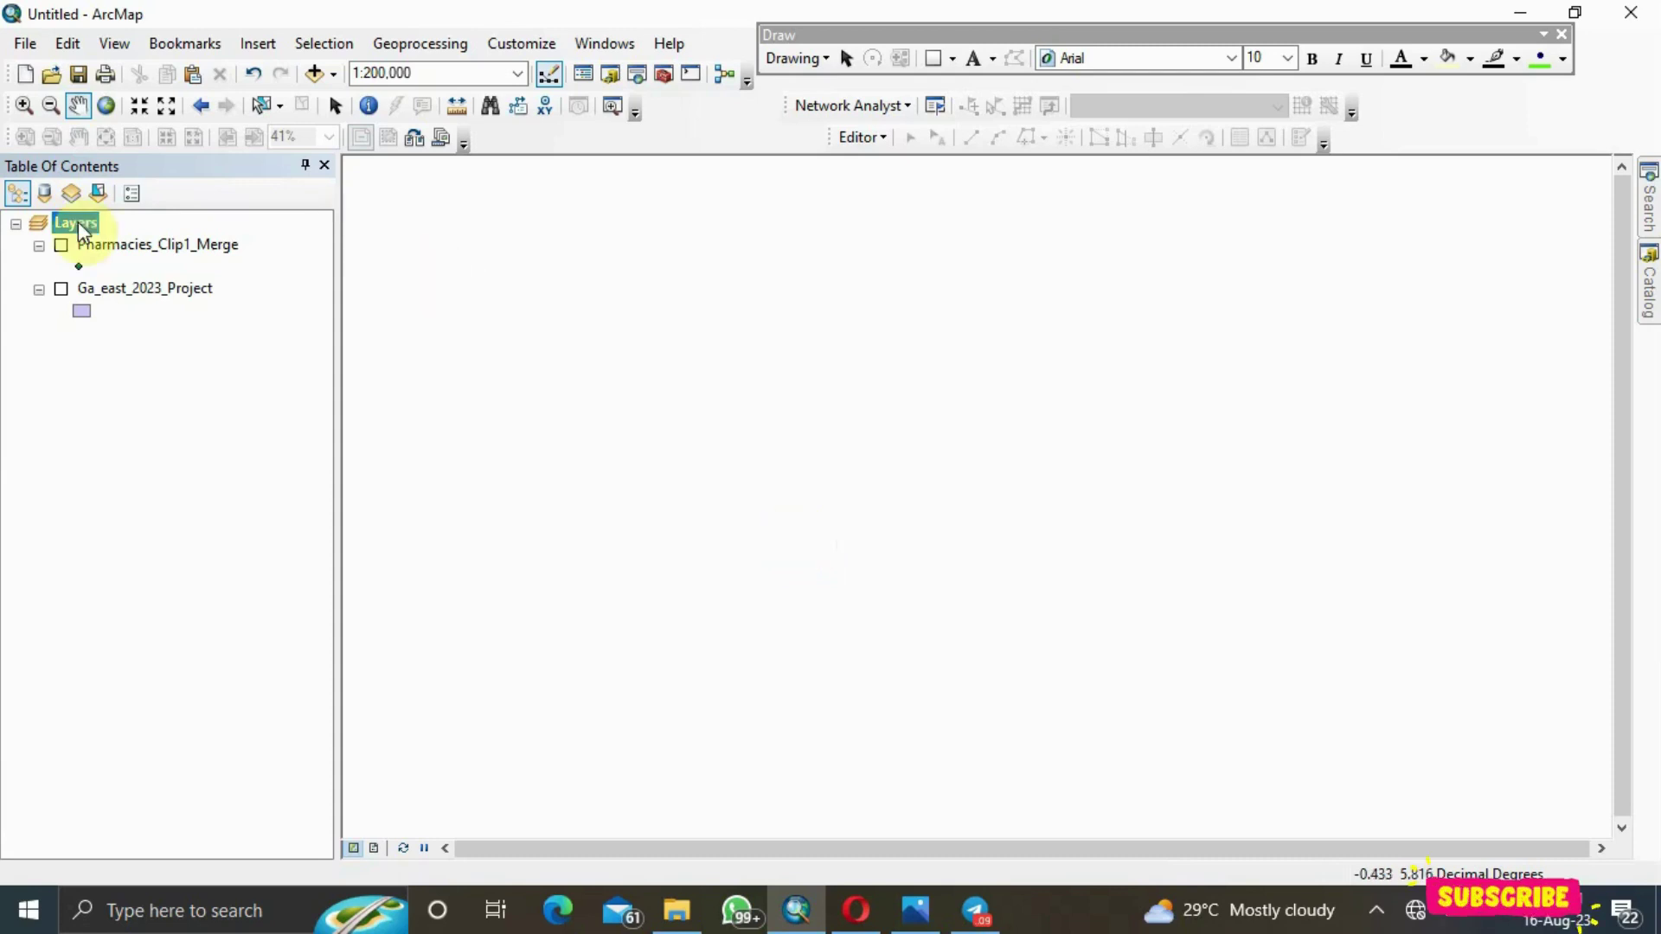
Turn on the Pharmacies_Clip1_Merge and Ga_east_2023_Project layers and open the Kernel Density tool from the Spatial Analyst toolbox
{"action": "left_click", "coordinate": [61, 246]}
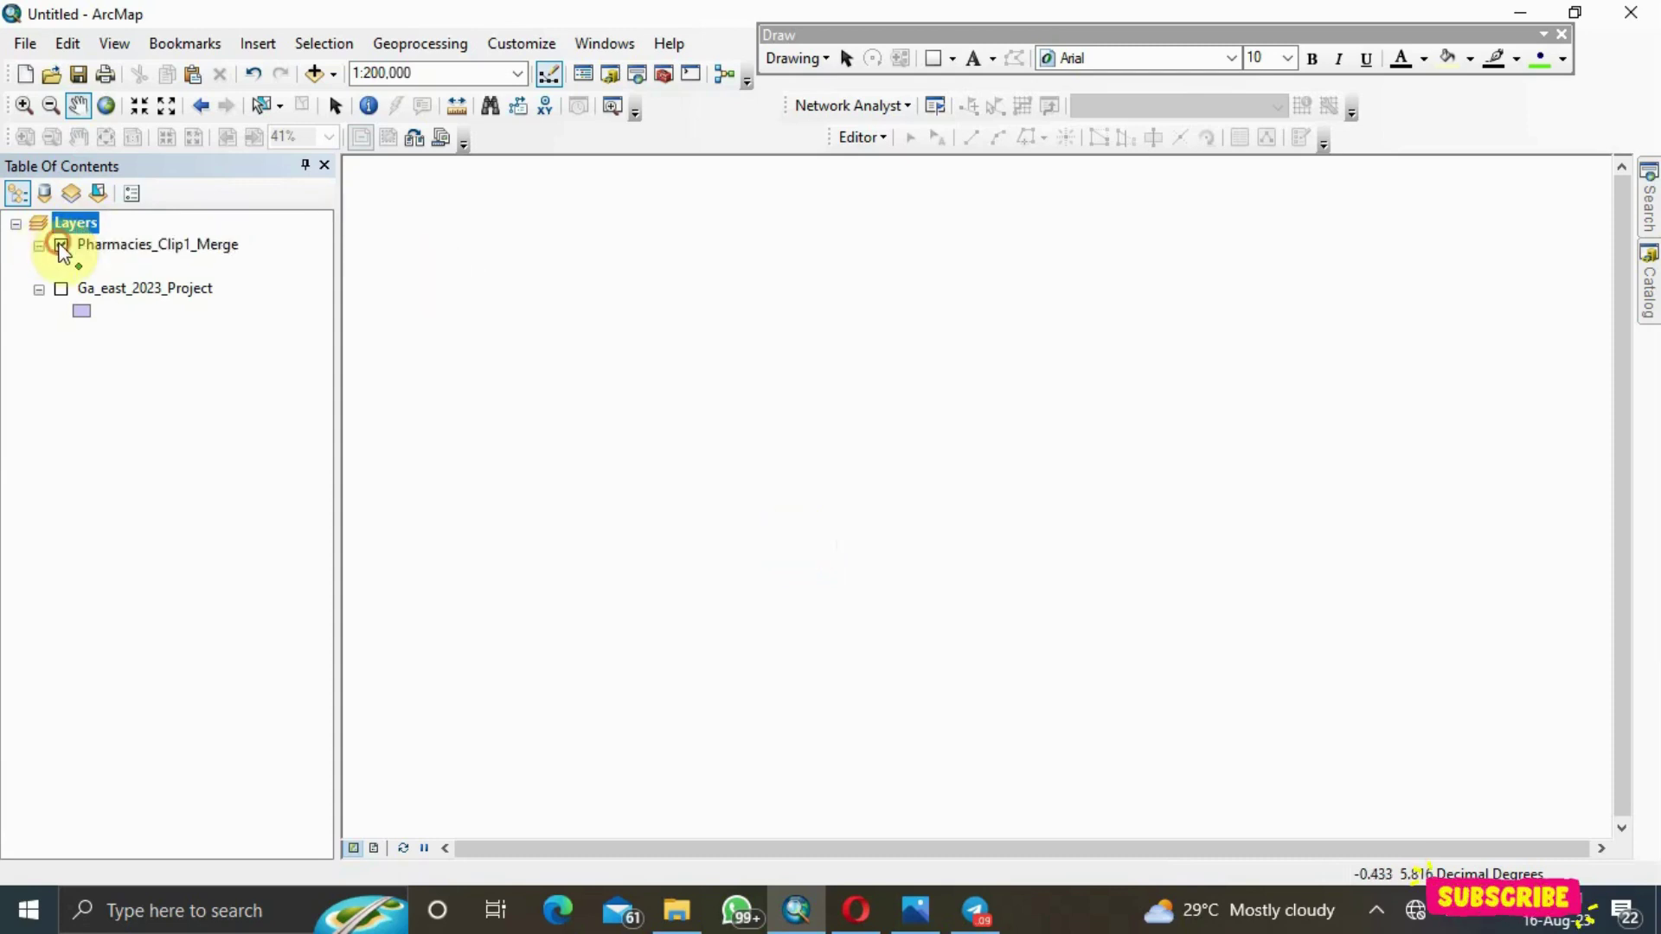
{"action": "left_click", "coordinate": [62, 290]}
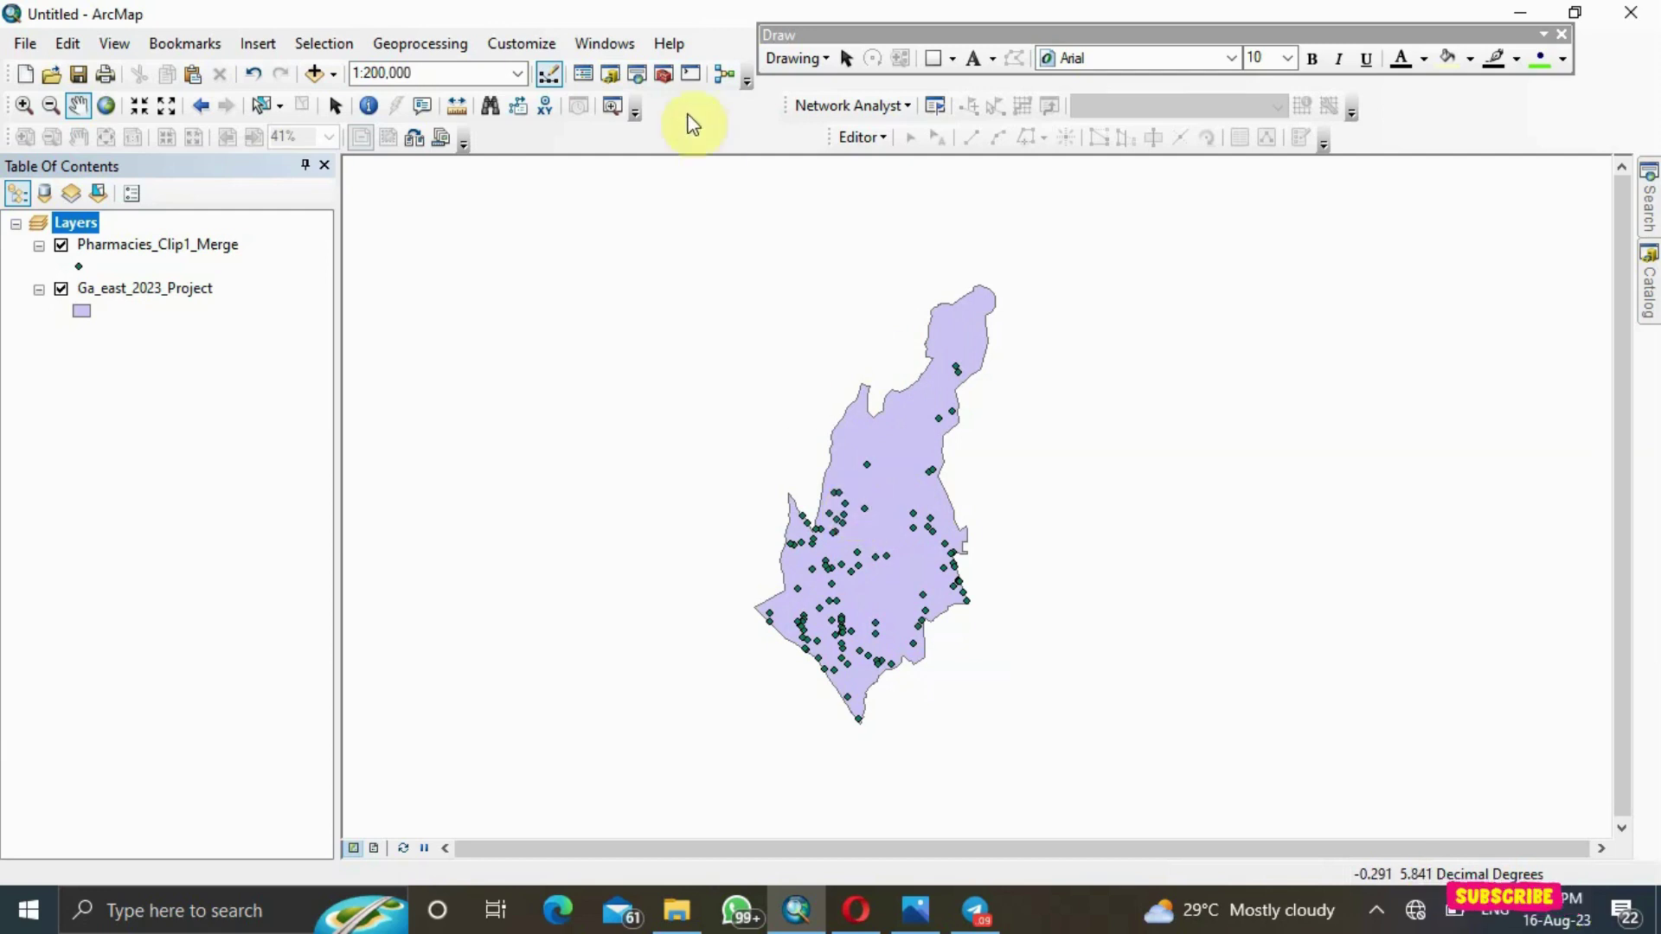
{"action": "left_click", "coordinate": [665, 75]}
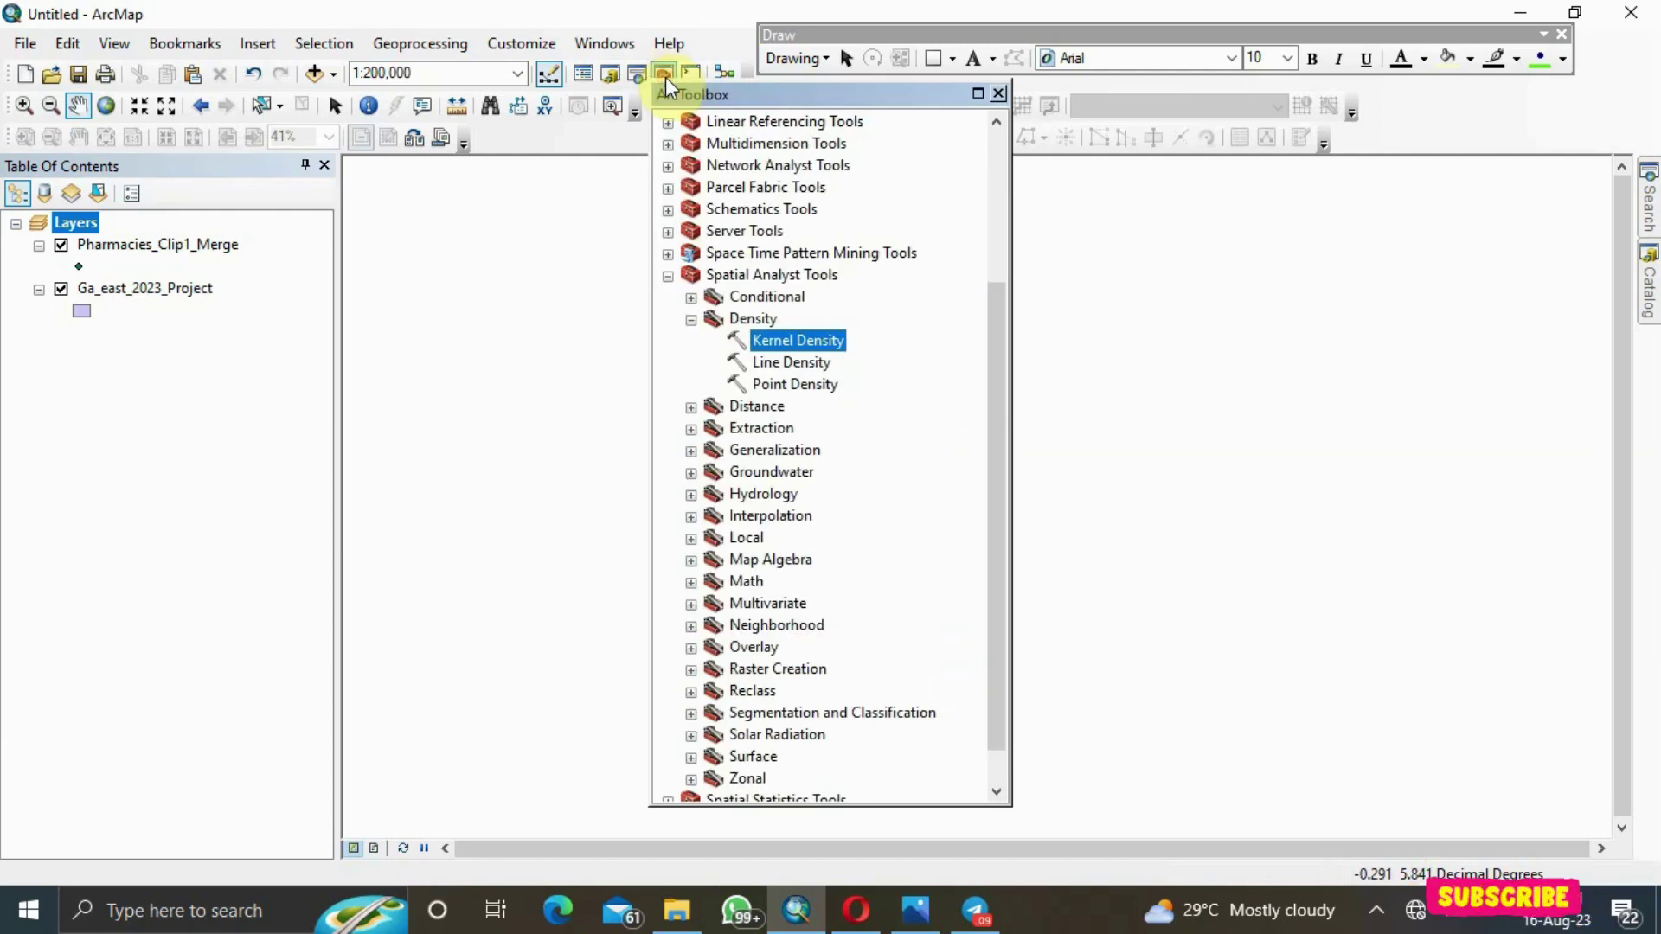
{"action": "left_click", "coordinate": [668, 275]}
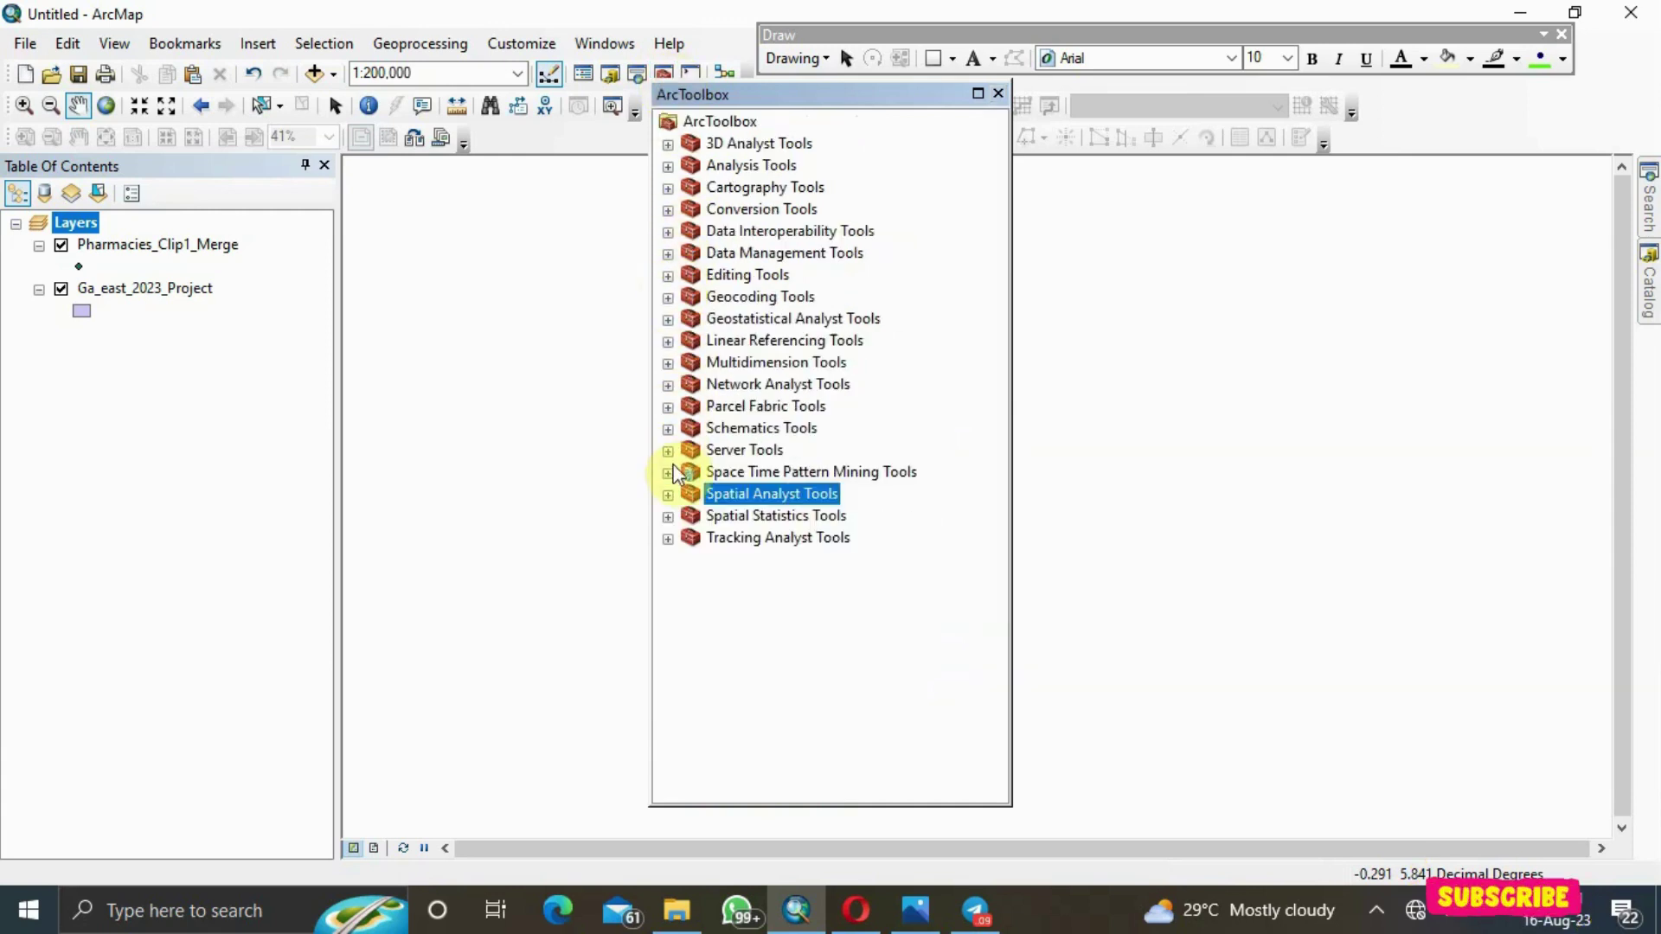
{"action": "left_click", "coordinate": [667, 497]}
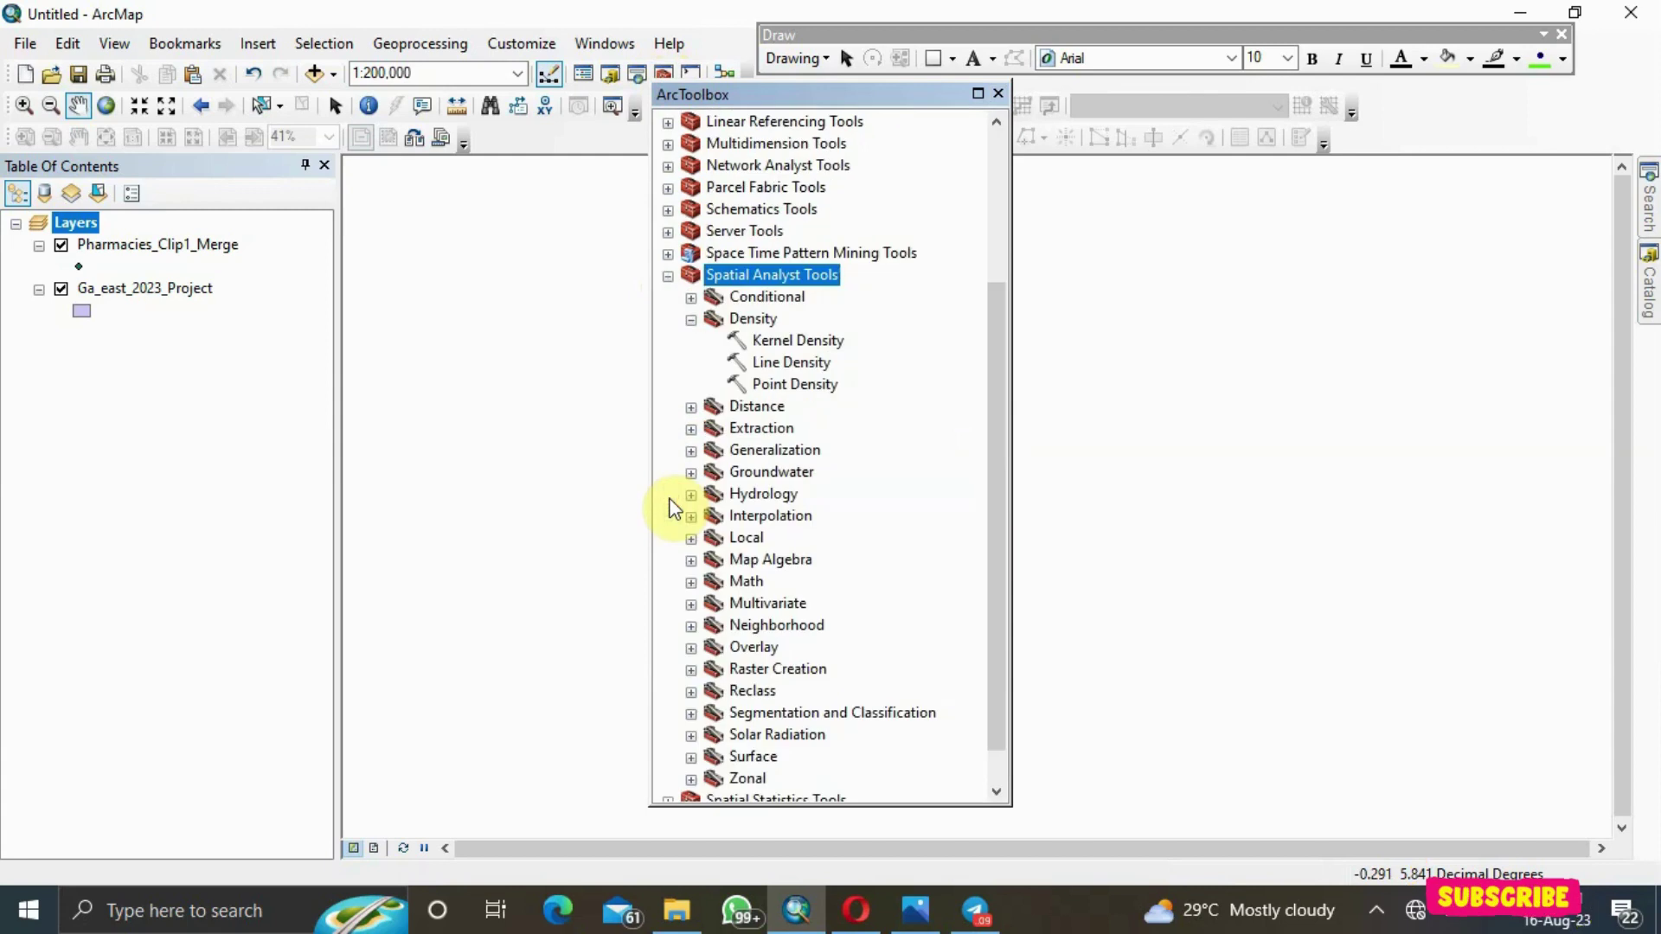
{"action": "double_click", "coordinate": [763, 339]}
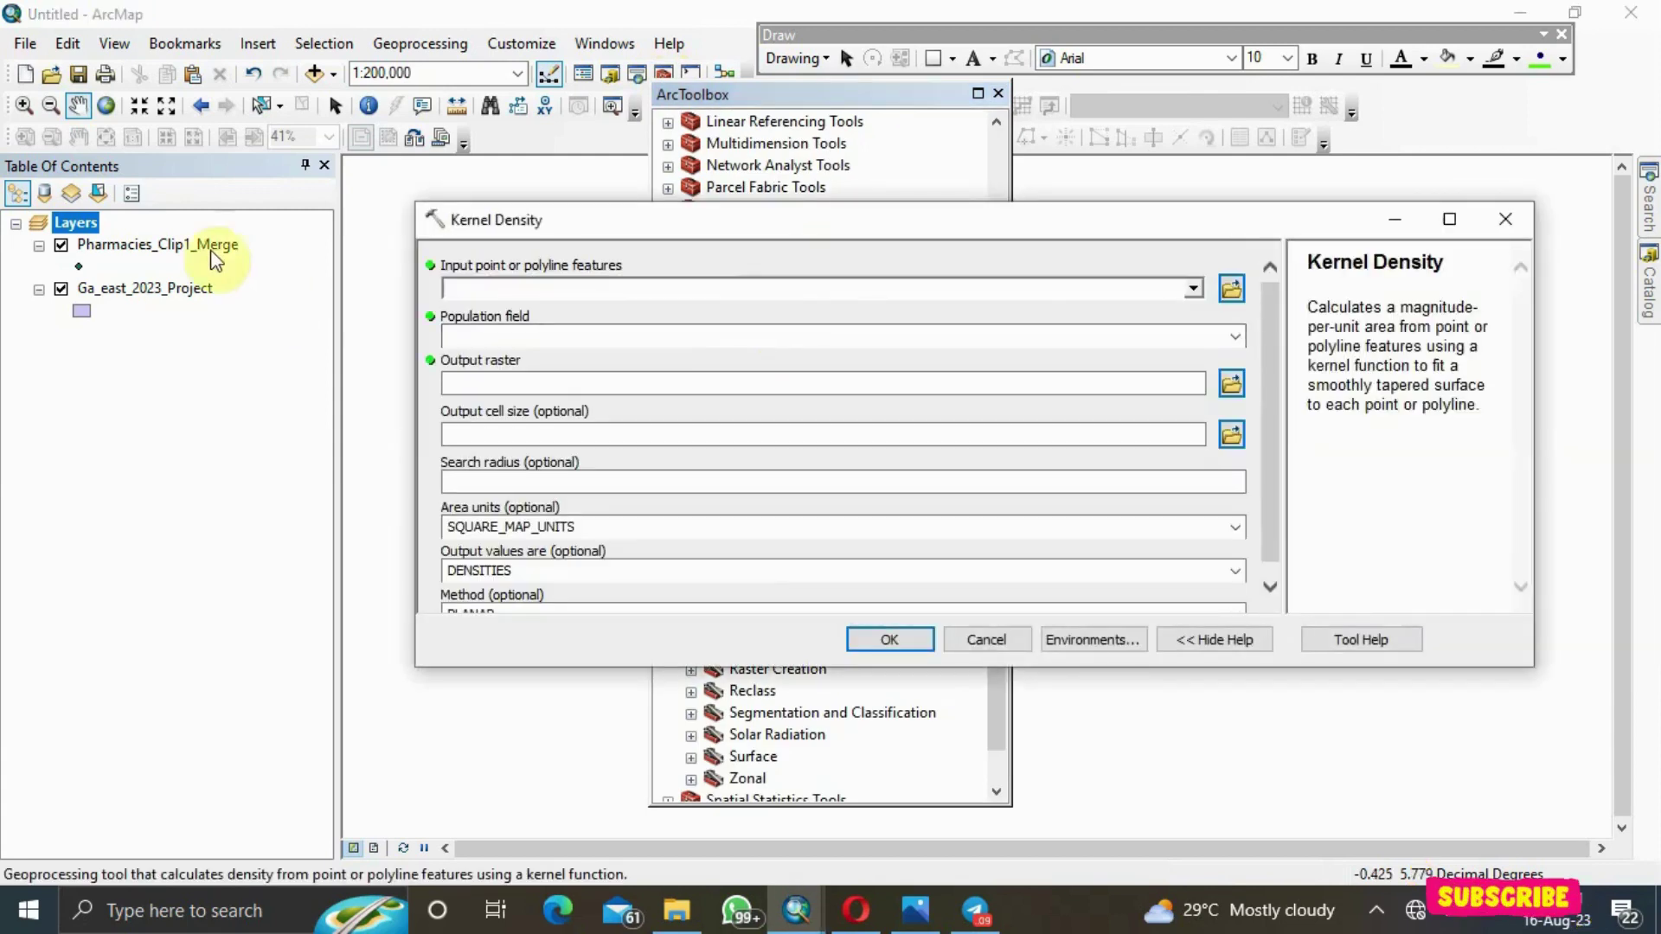
Use Pharmacies_Clip1_Merge as the Kernel Density input features and set the population field to NONE
{"action": "left_click_drag", "start_coordinate": [199, 240], "coordinate": [491, 286]}
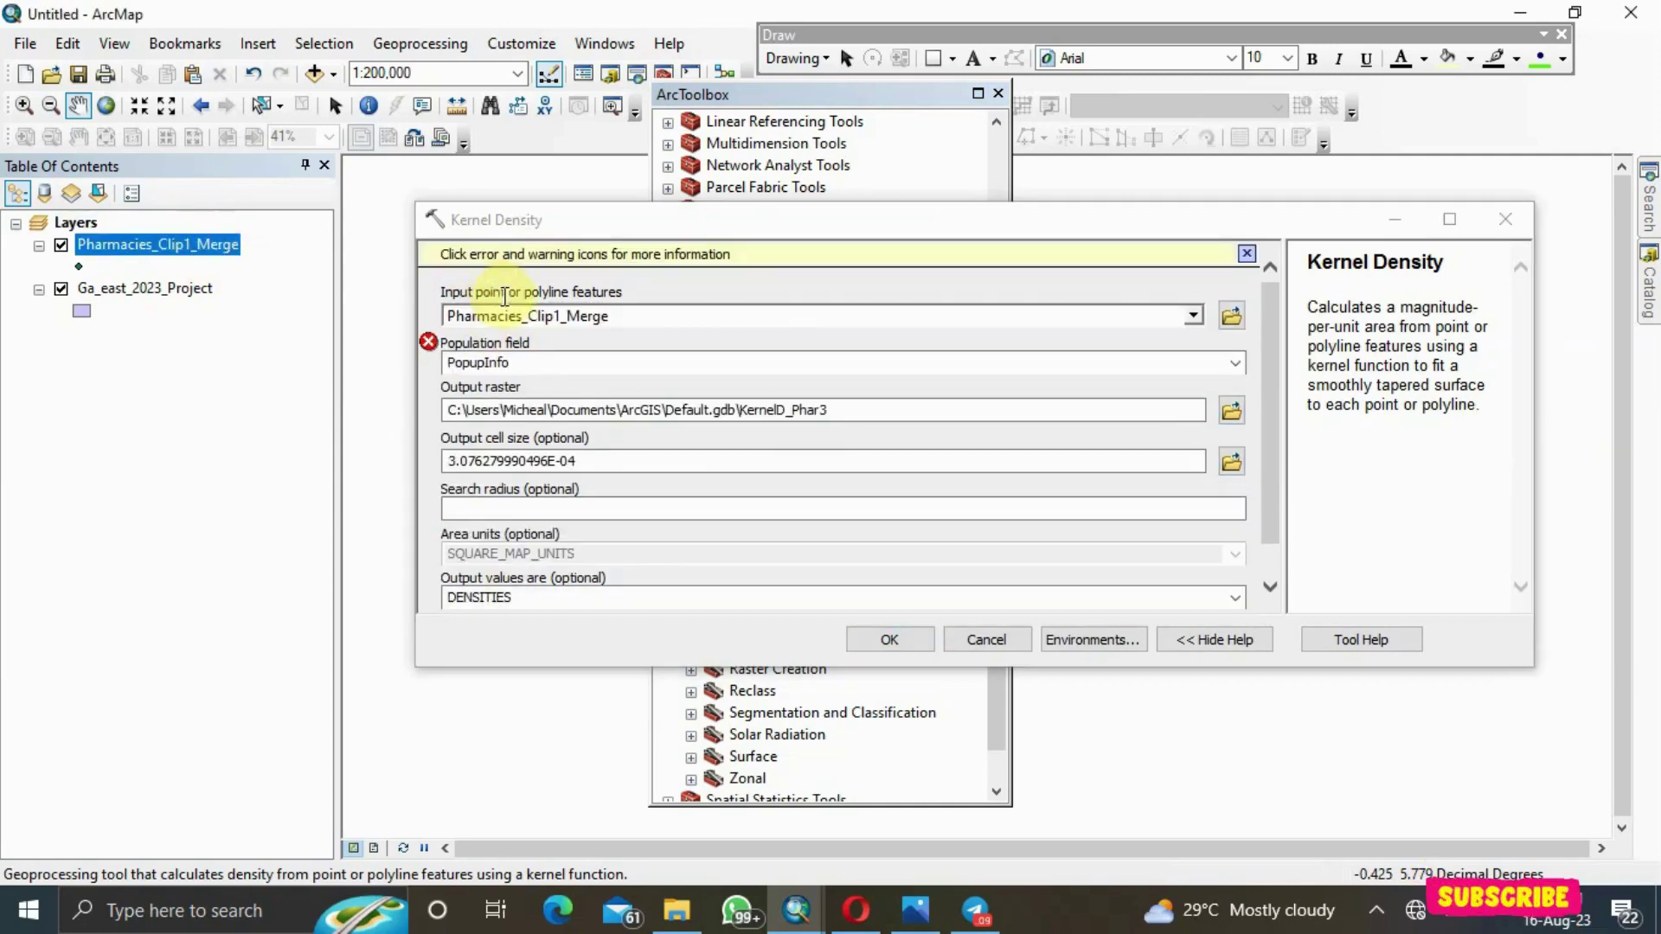
{"action": "left_click", "coordinate": [1233, 364]}
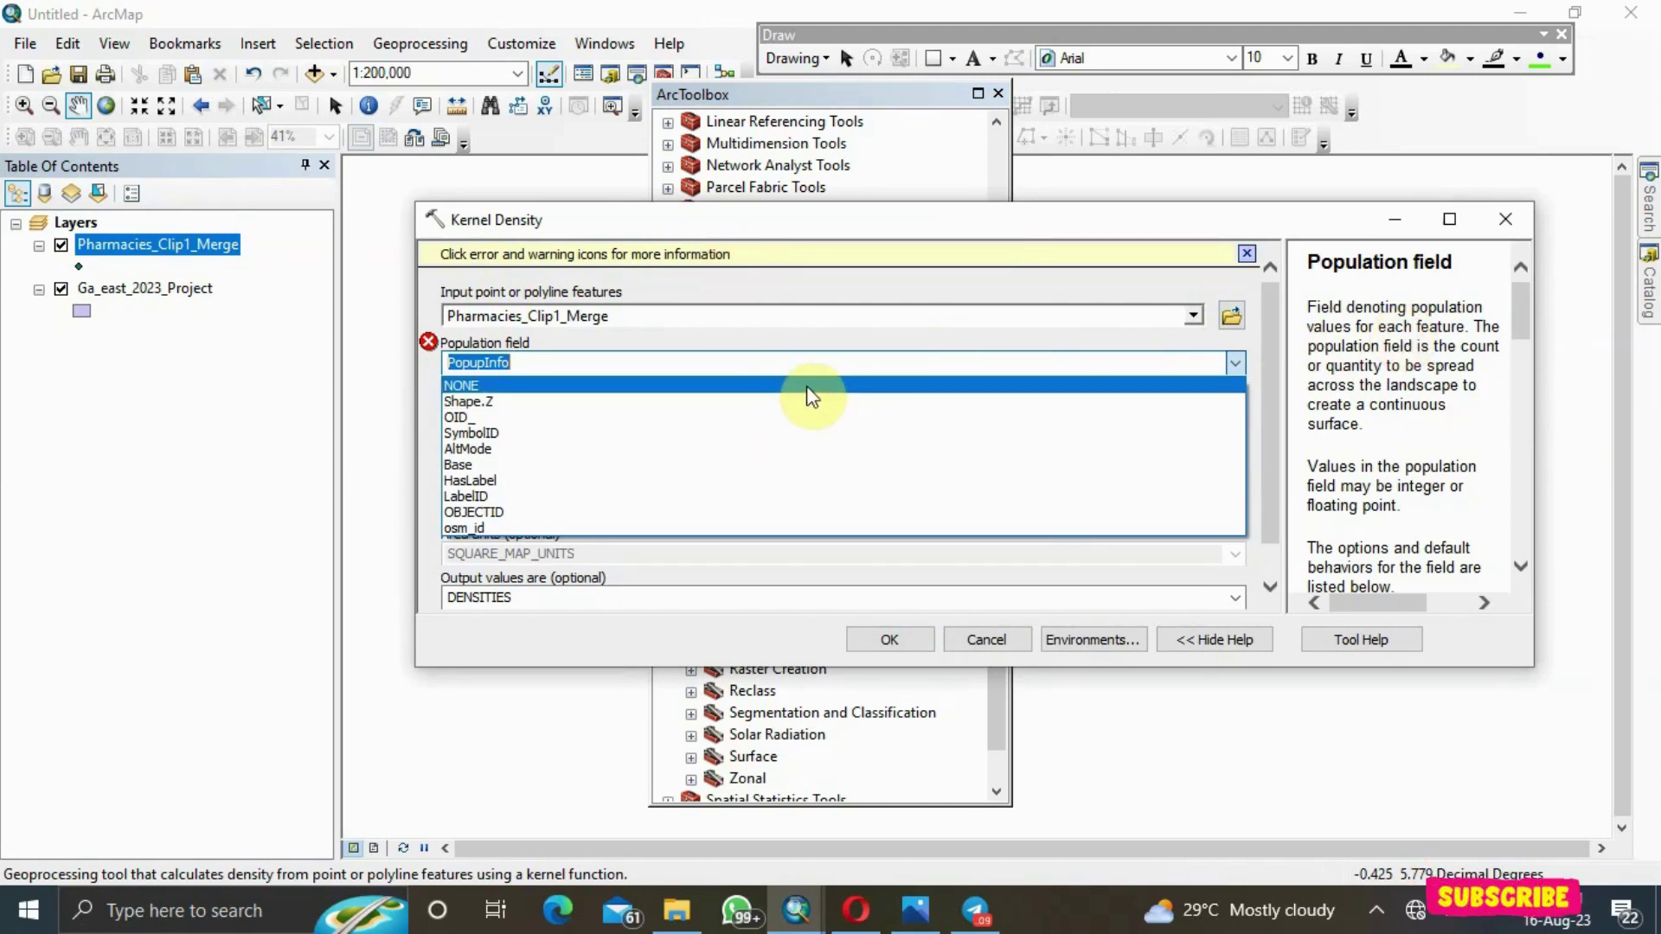
{"action": "left_click", "coordinate": [806, 386]}
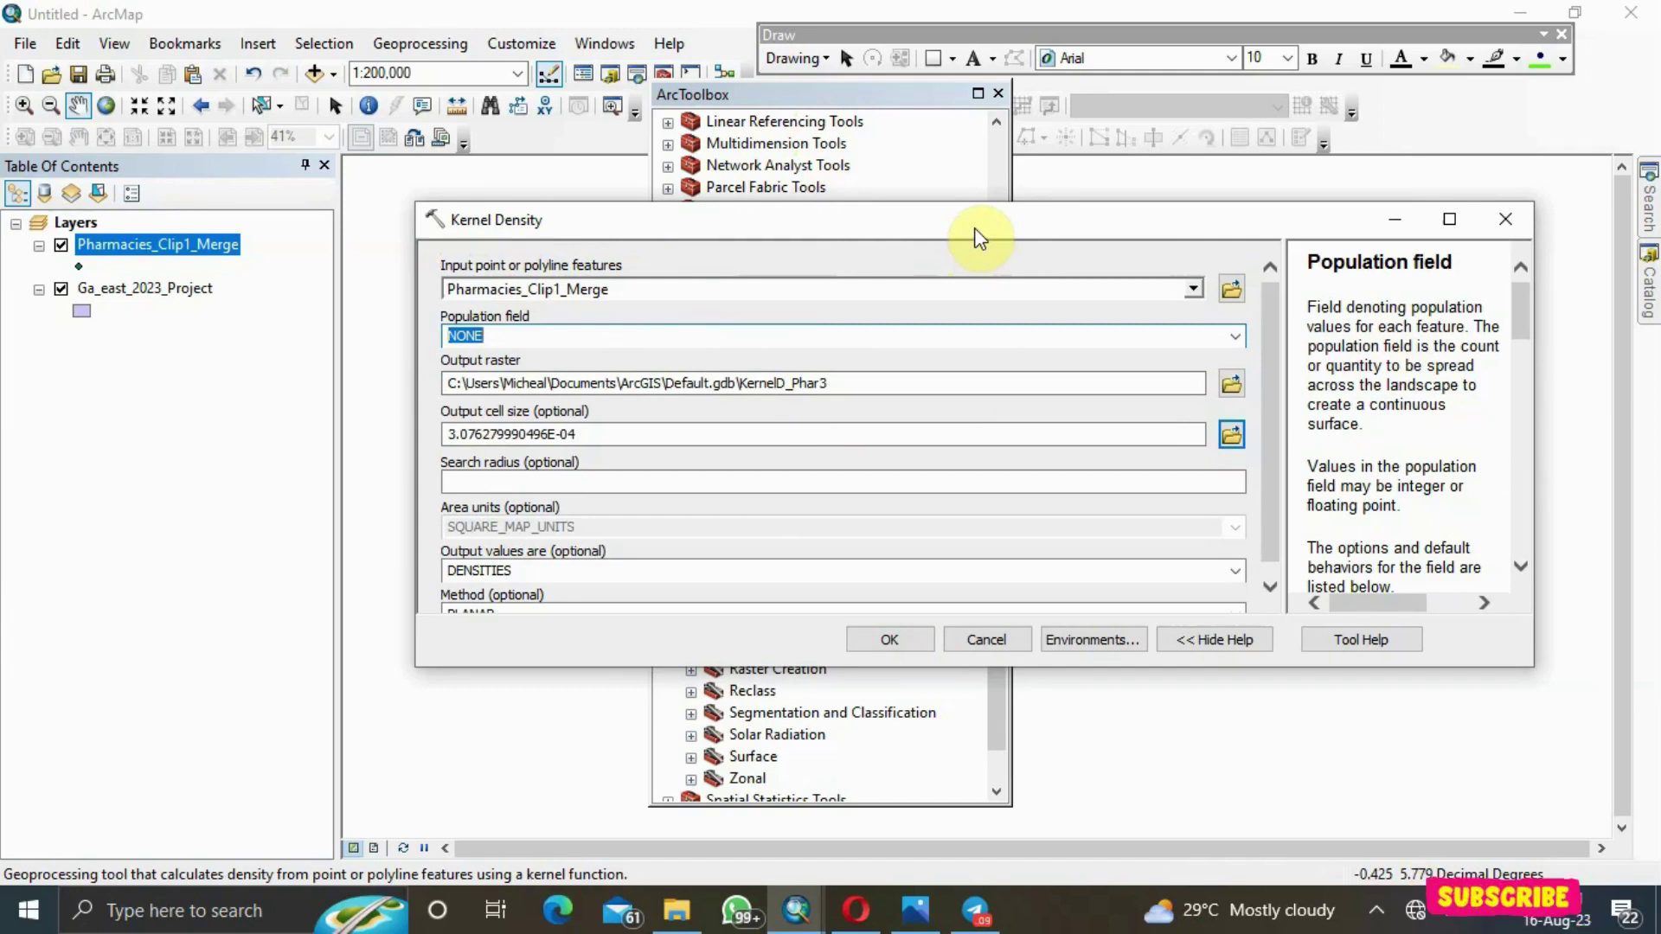
Read the tool help on the population field's options and default behaviors
{"action": "scroll", "coordinate": [1375, 475], "scroll_direction": "down", "scroll_amount": 1}
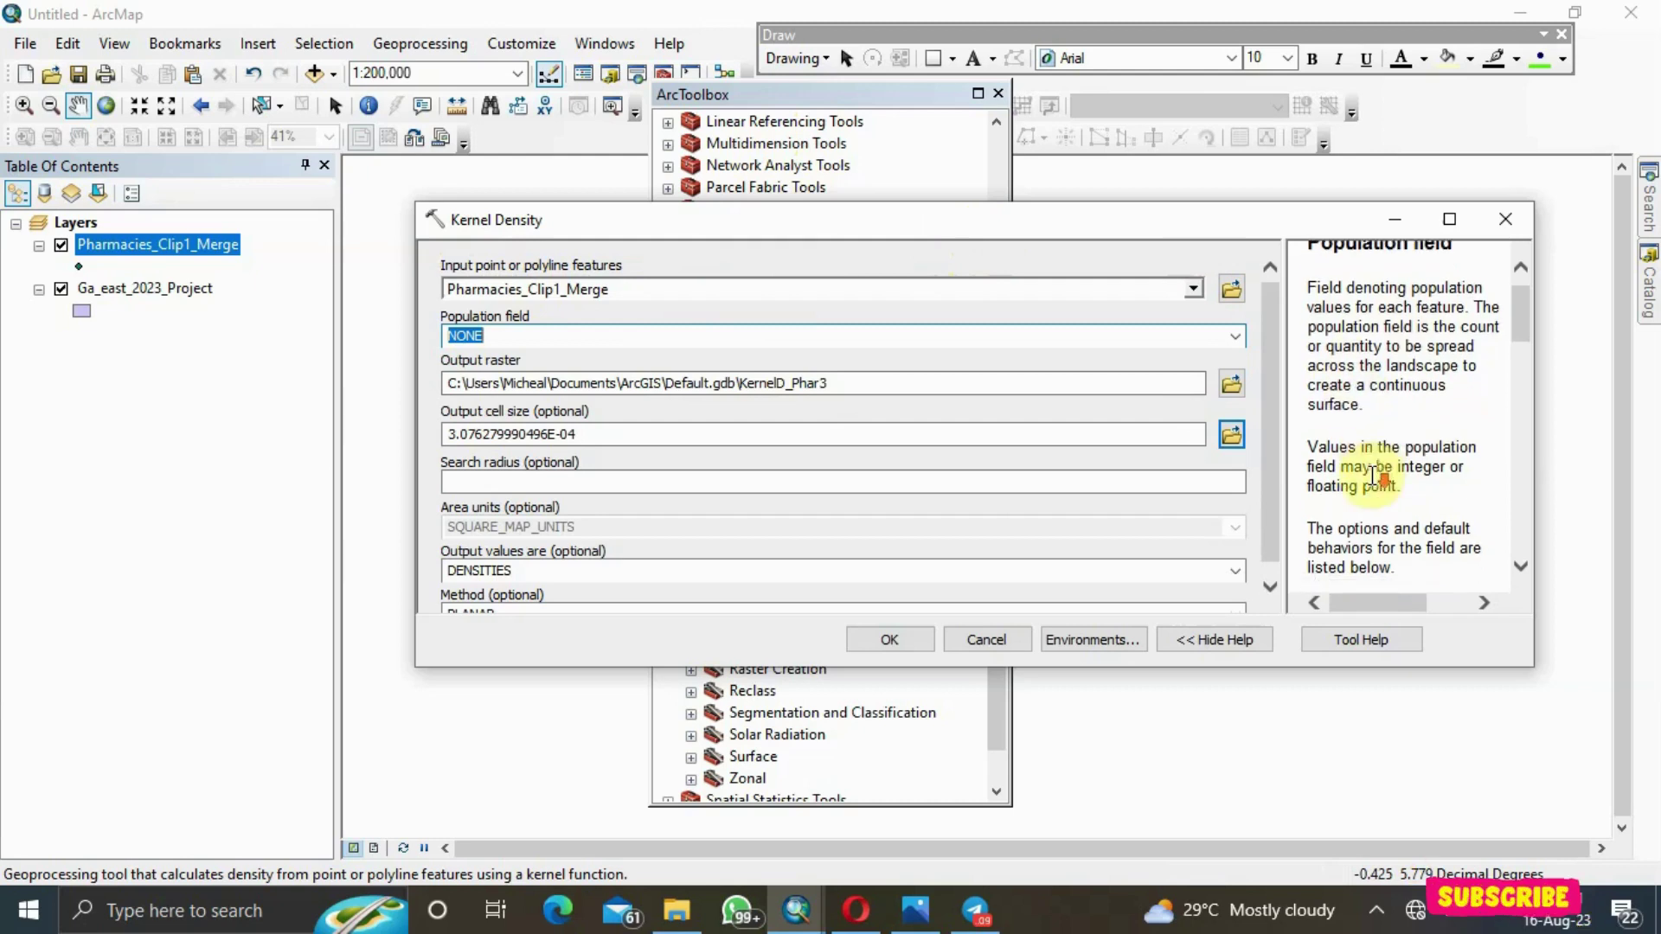
{"action": "scroll", "coordinate": [1375, 476], "scroll_direction": "down", "scroll_amount": 4}
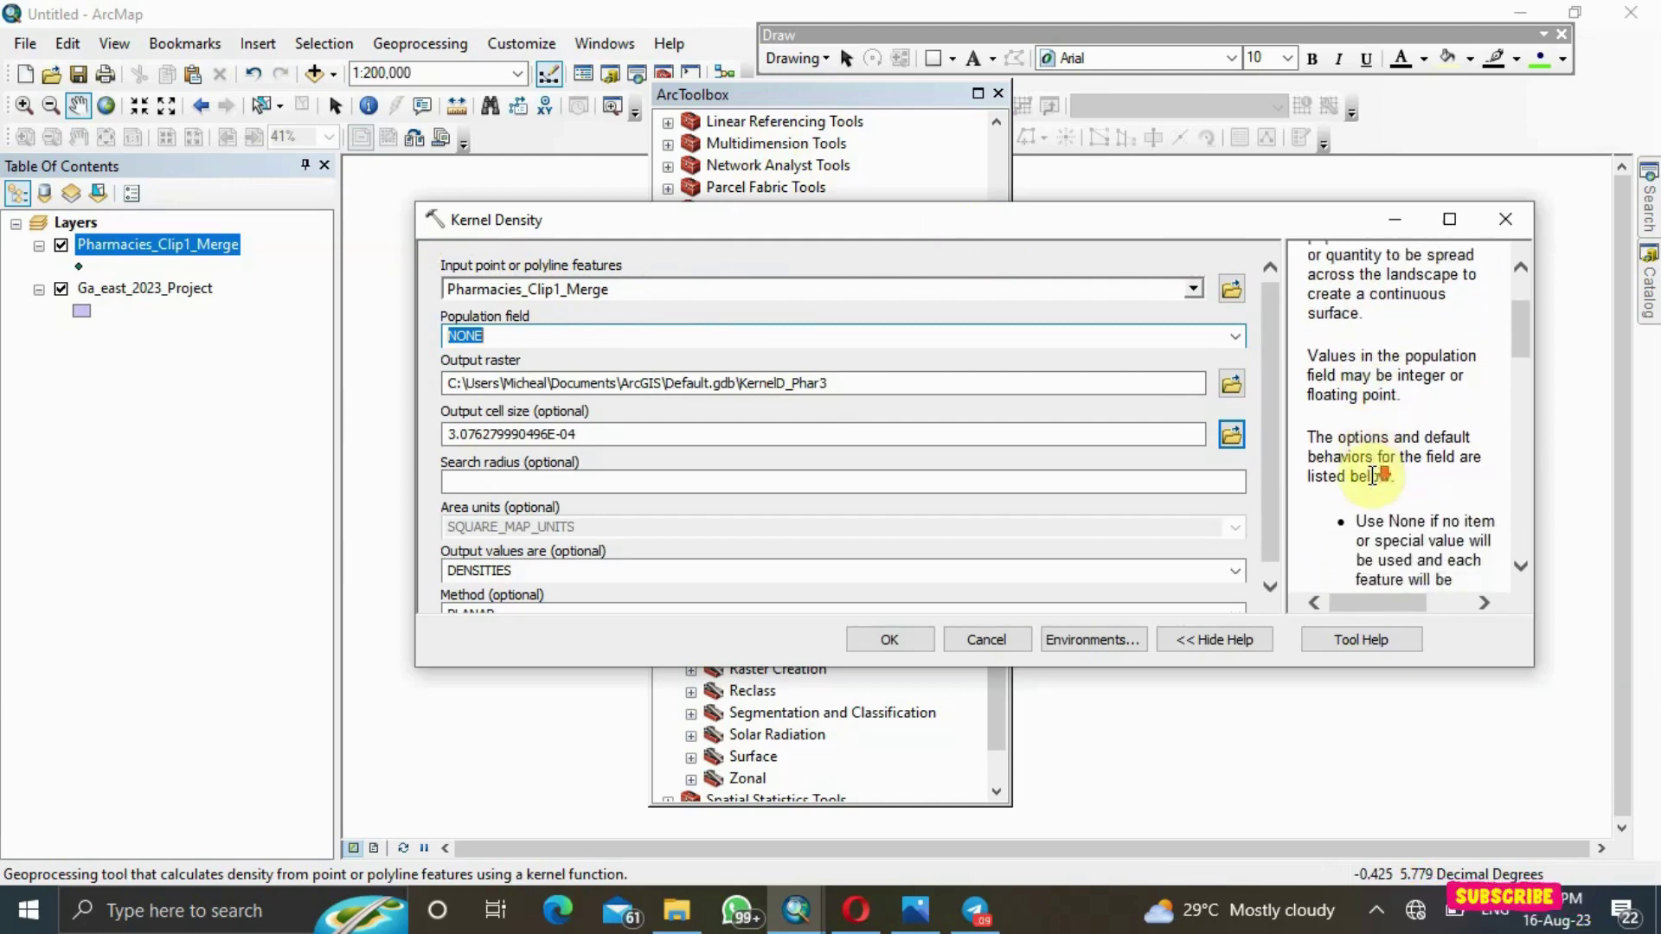
{"action": "scroll", "coordinate": [1372, 476], "scroll_direction": "down", "scroll_amount": 5}
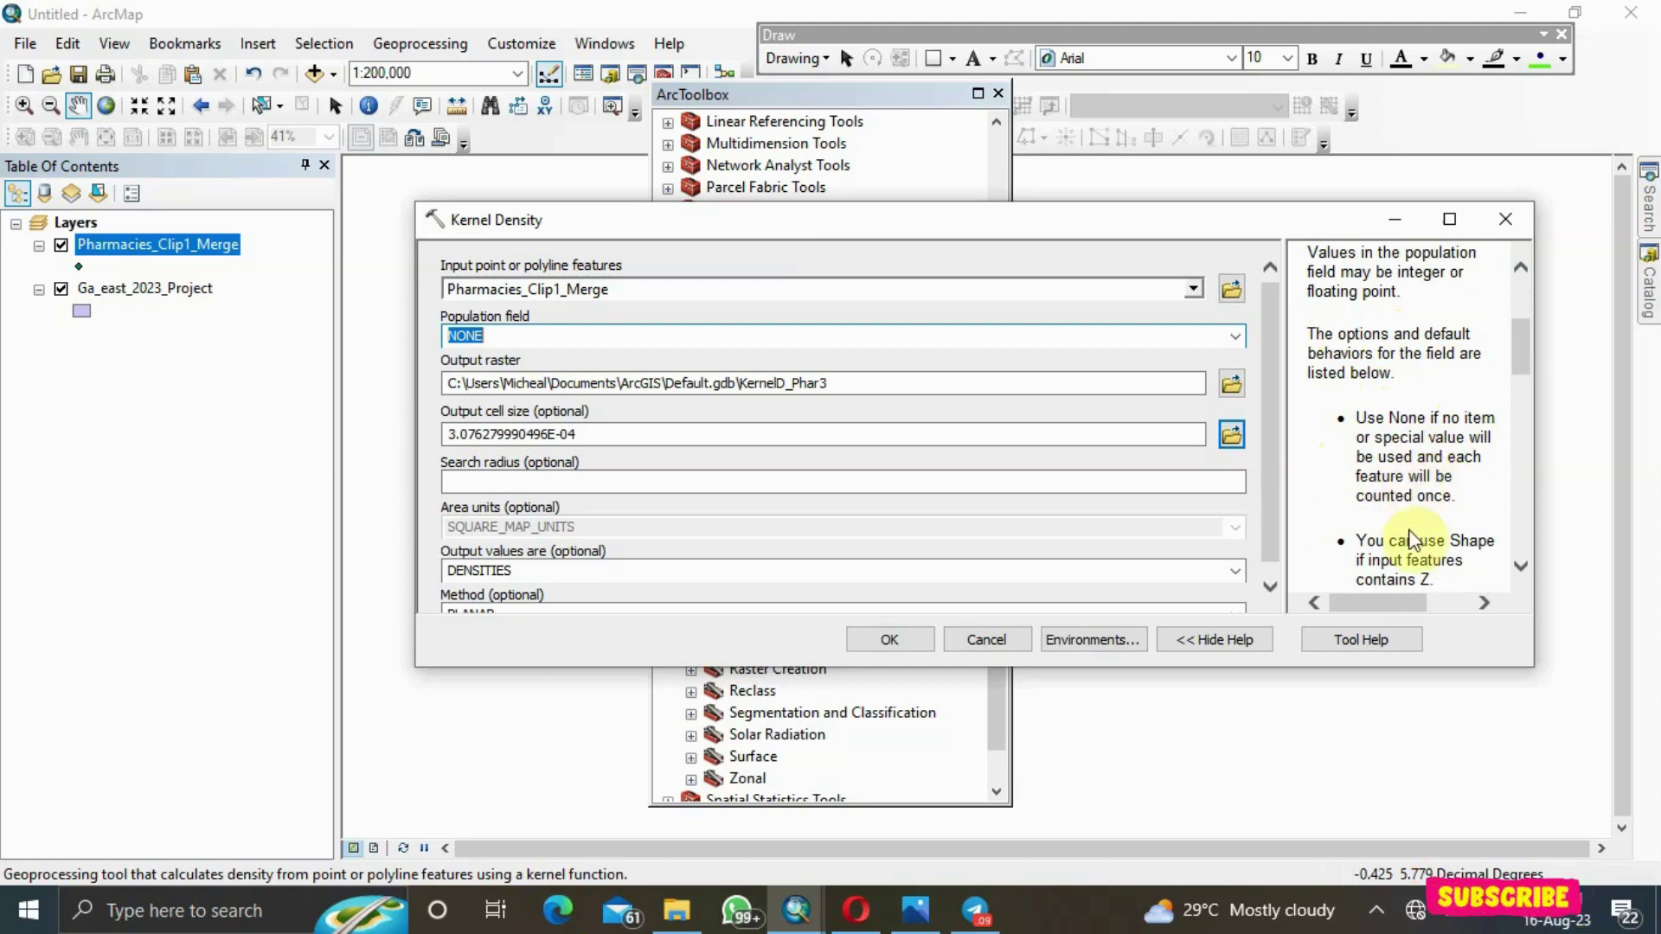
{"action": "scroll", "coordinate": [1412, 548], "scroll_direction": "down", "scroll_amount": 1}
{"action": "scroll", "coordinate": [1411, 524], "scroll_direction": "down", "scroll_amount": 4}
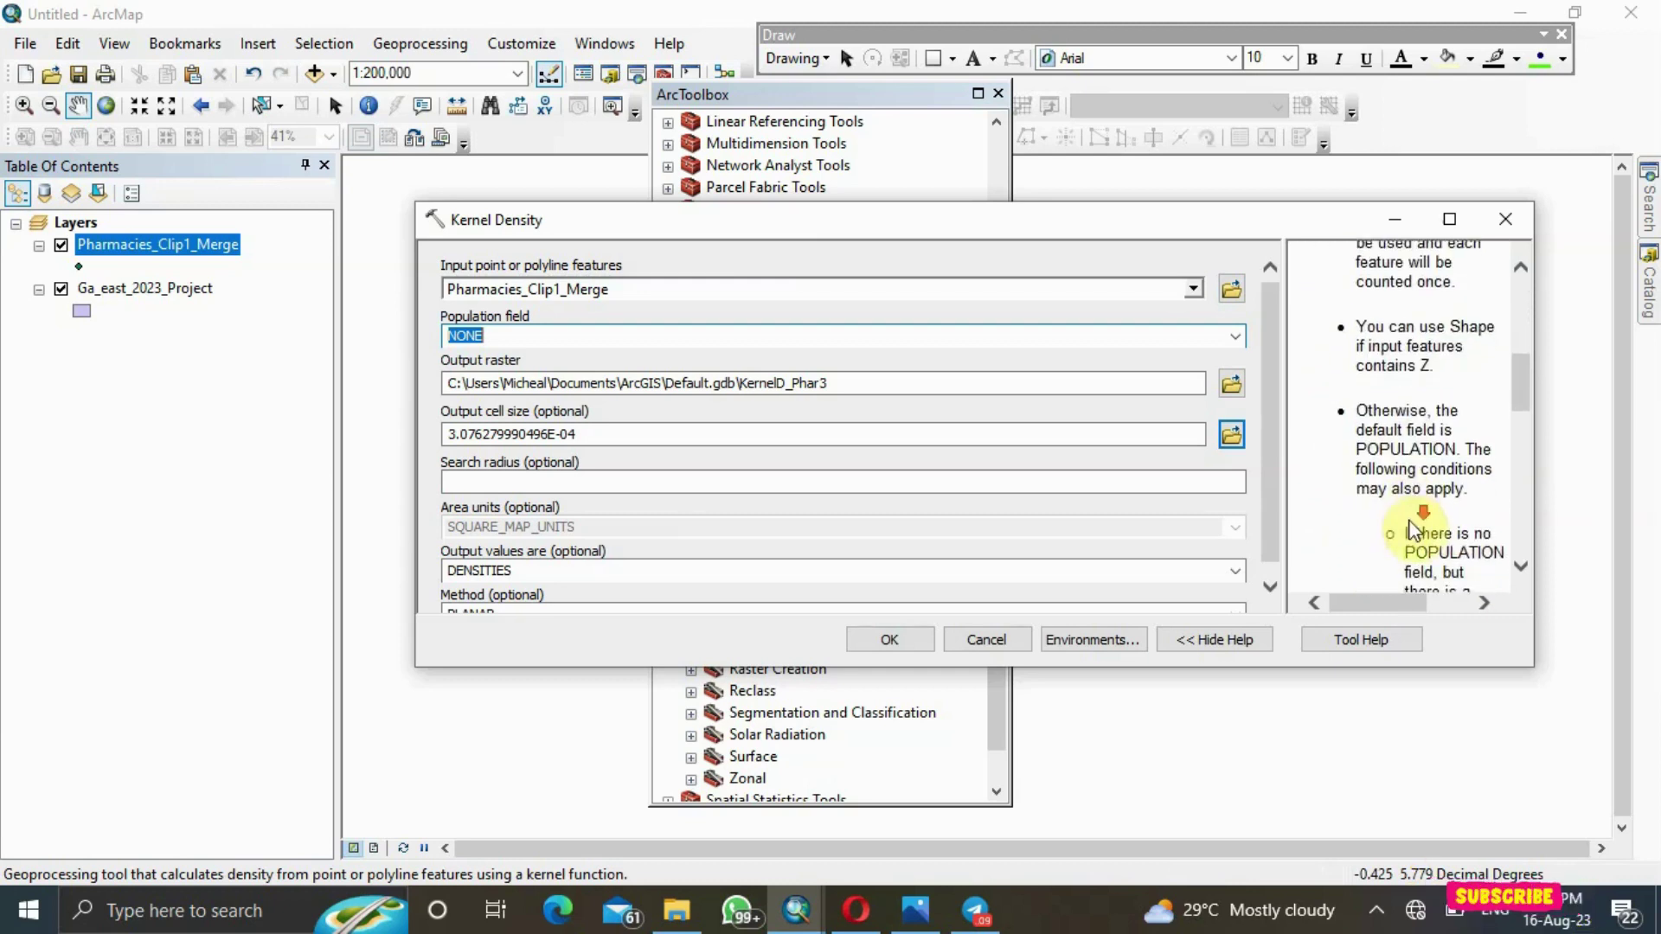
{"action": "scroll", "coordinate": [1410, 521], "scroll_direction": "down", "scroll_amount": 3}
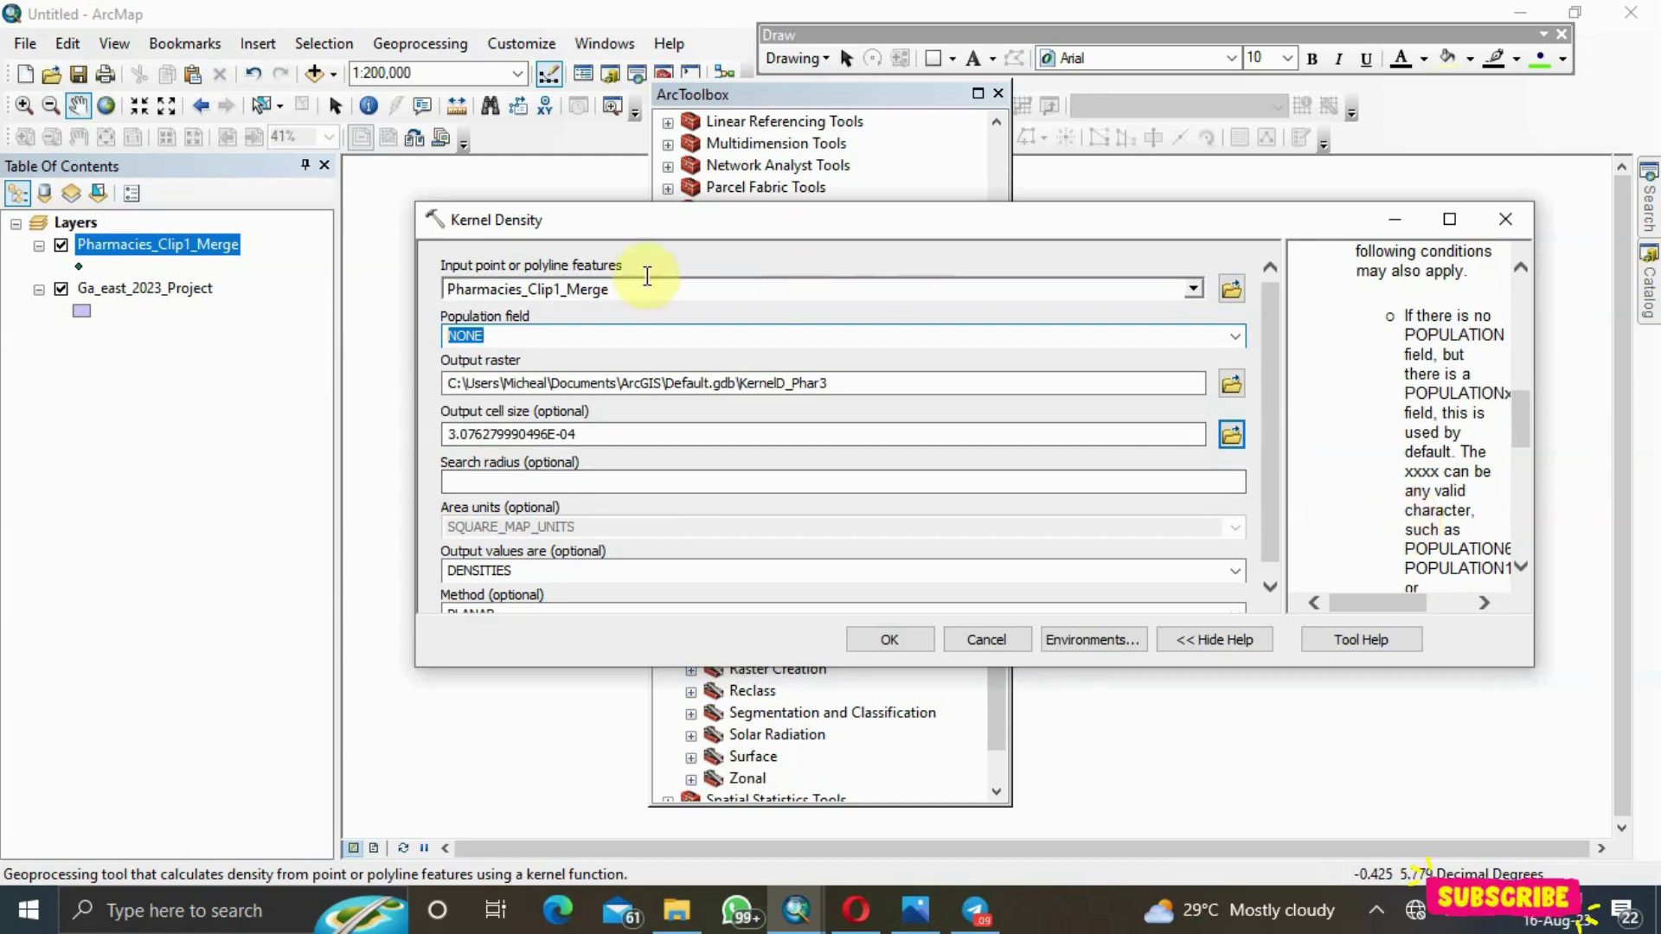
Examine the fields in the Pharmacies_Clip1_Merge attribute table, then close the table
{"action": "right_click", "coordinate": [227, 242]}
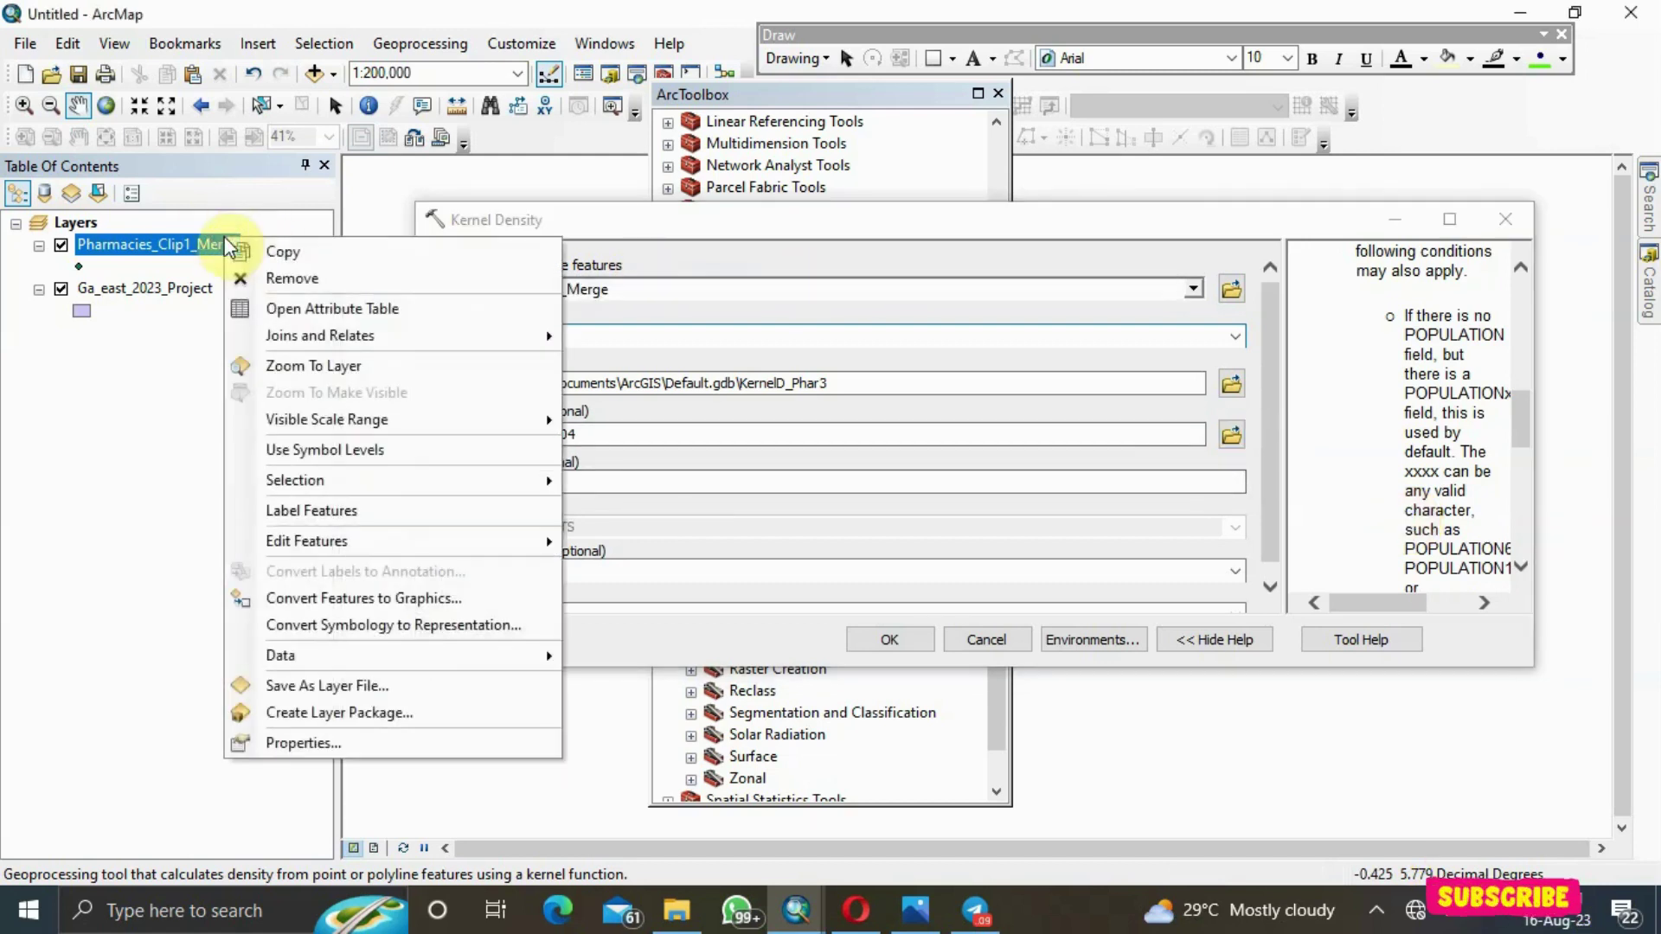
{"action": "left_click", "coordinate": [270, 301]}
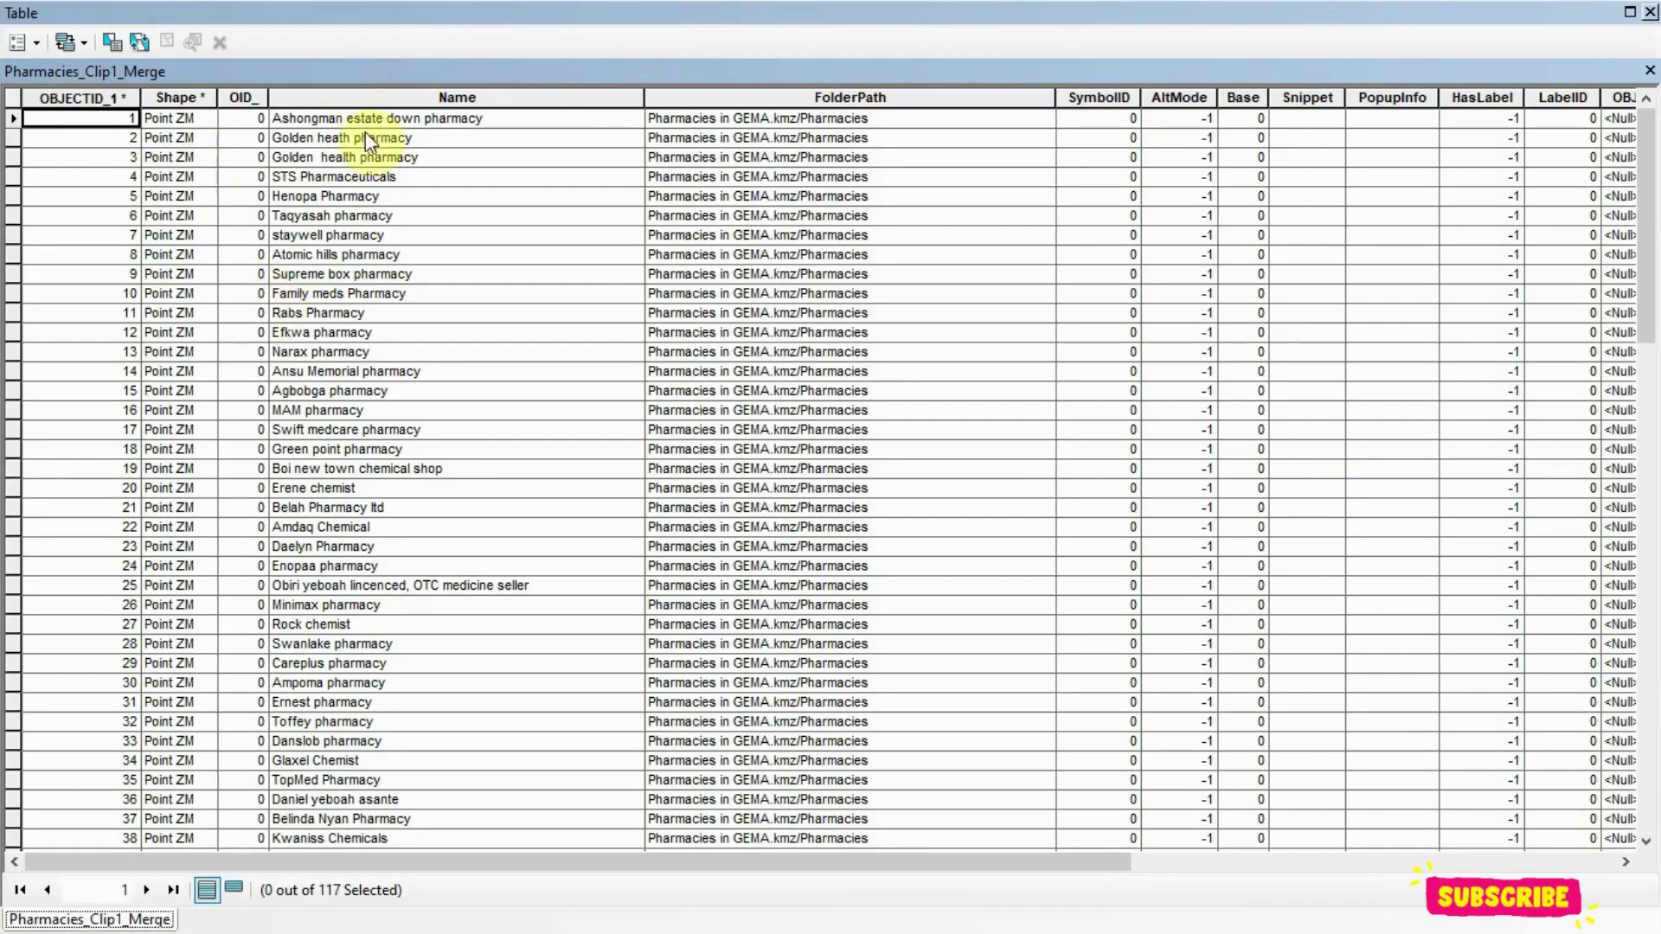
{"action": "scroll", "coordinate": [900, 152], "scroll_direction": "right", "scroll_amount": 5}
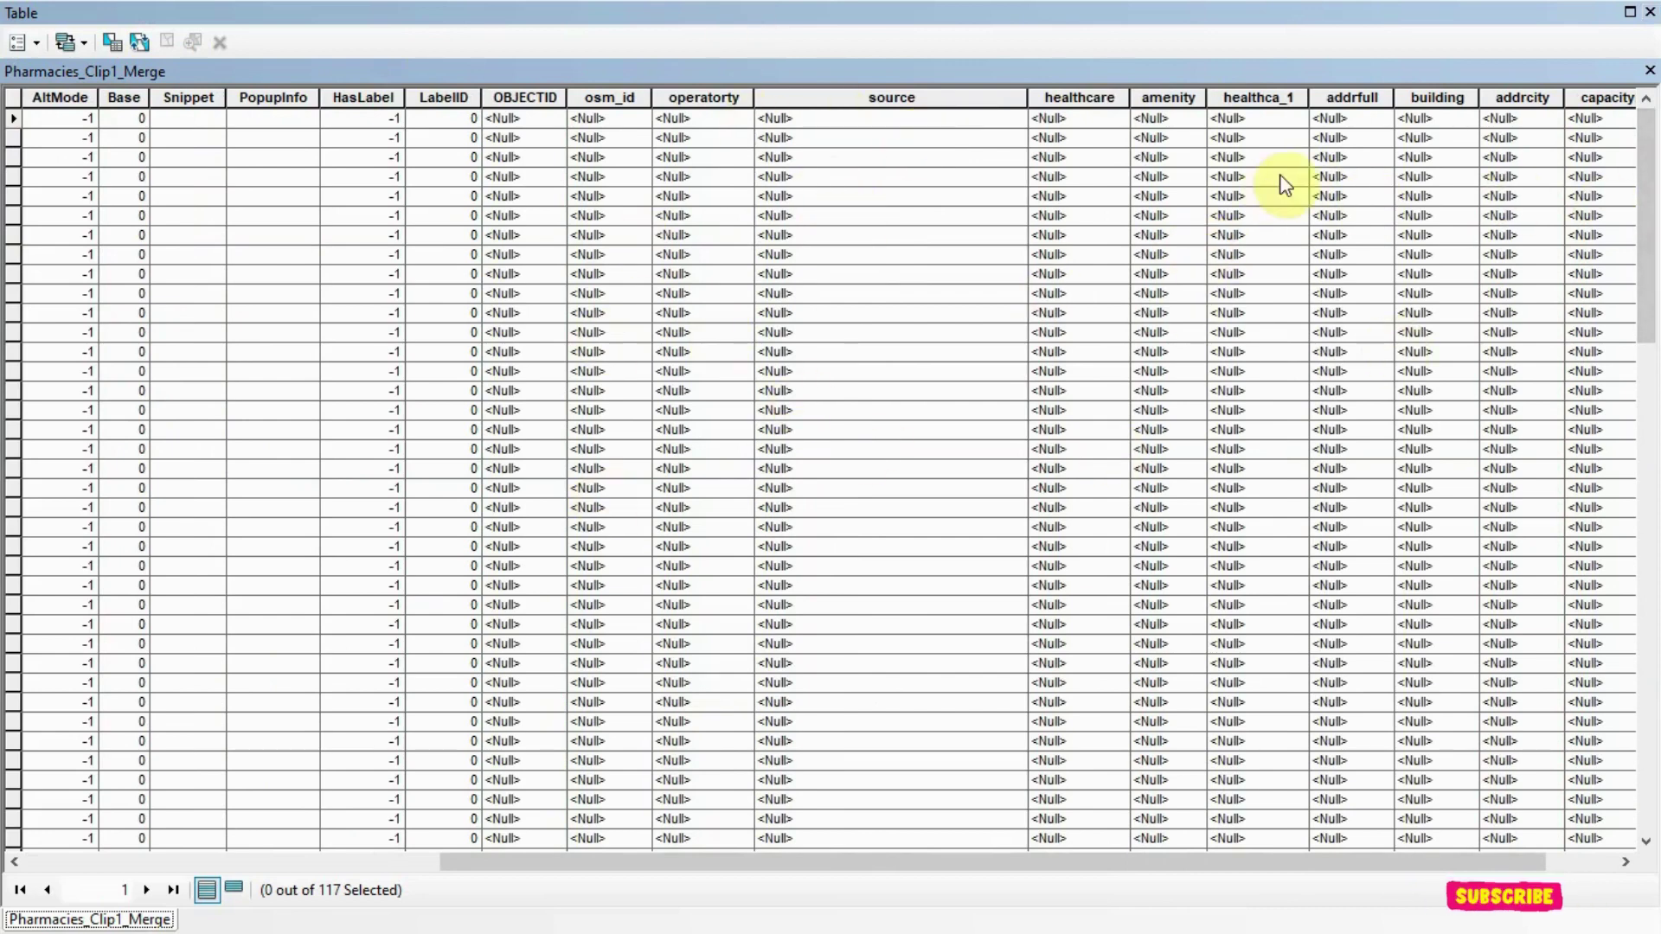
{"action": "scroll", "coordinate": [1284, 184], "scroll_direction": "left", "scroll_amount": 5}
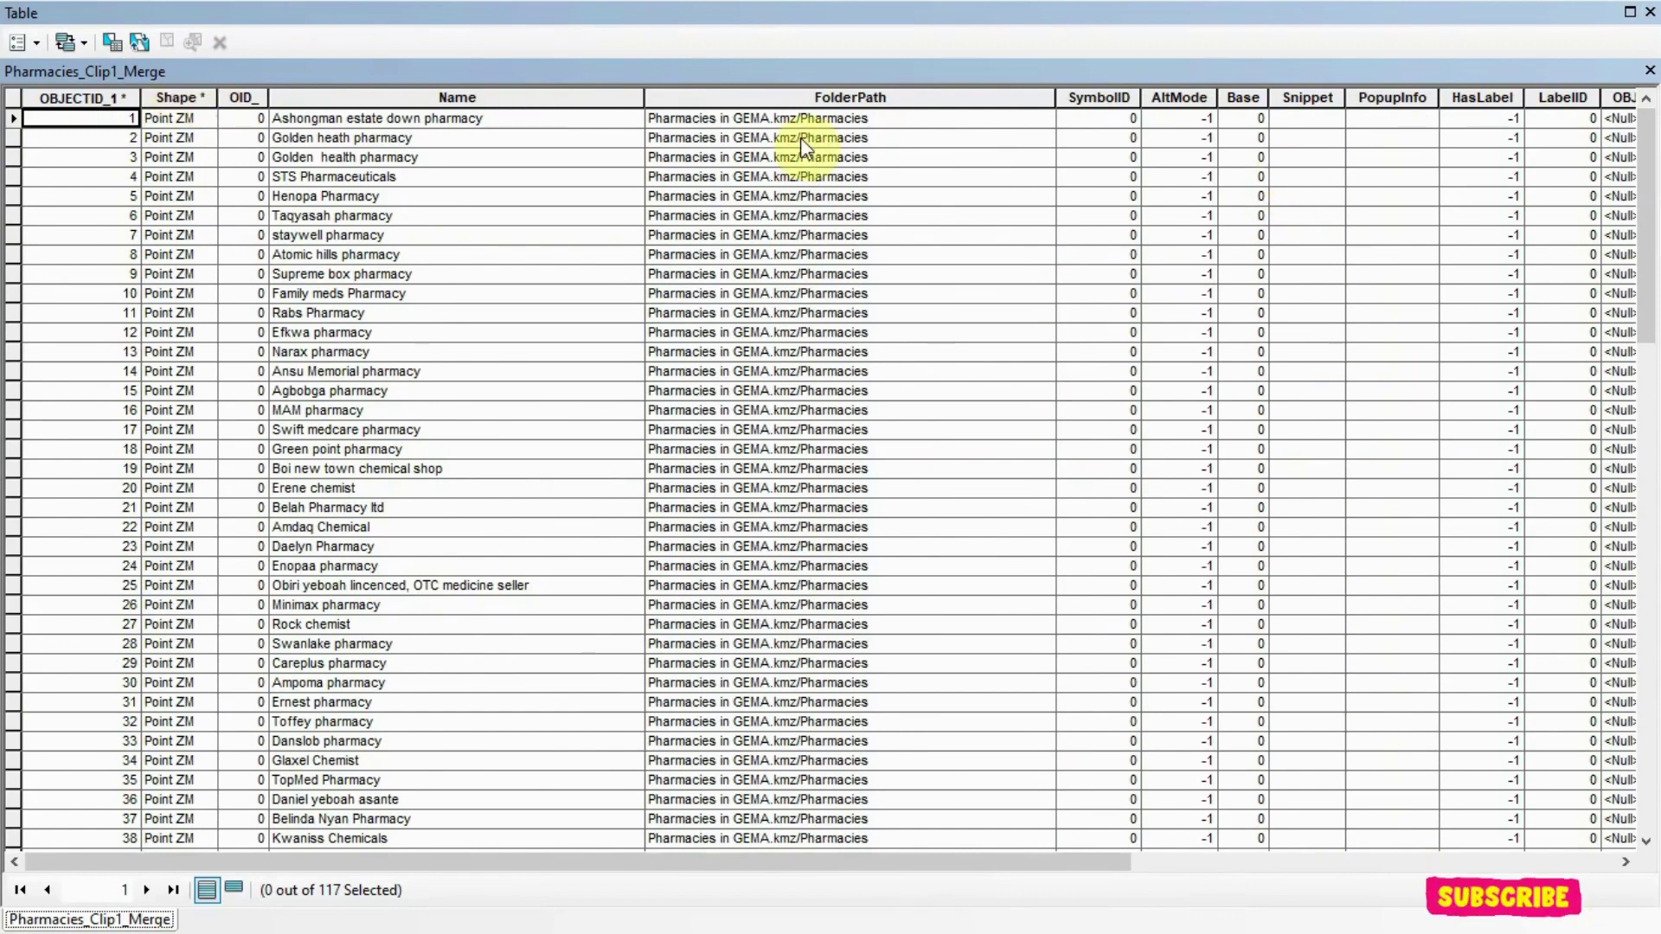
{"action": "scroll", "coordinate": [1184, 184], "scroll_direction": "right", "scroll_amount": 5}
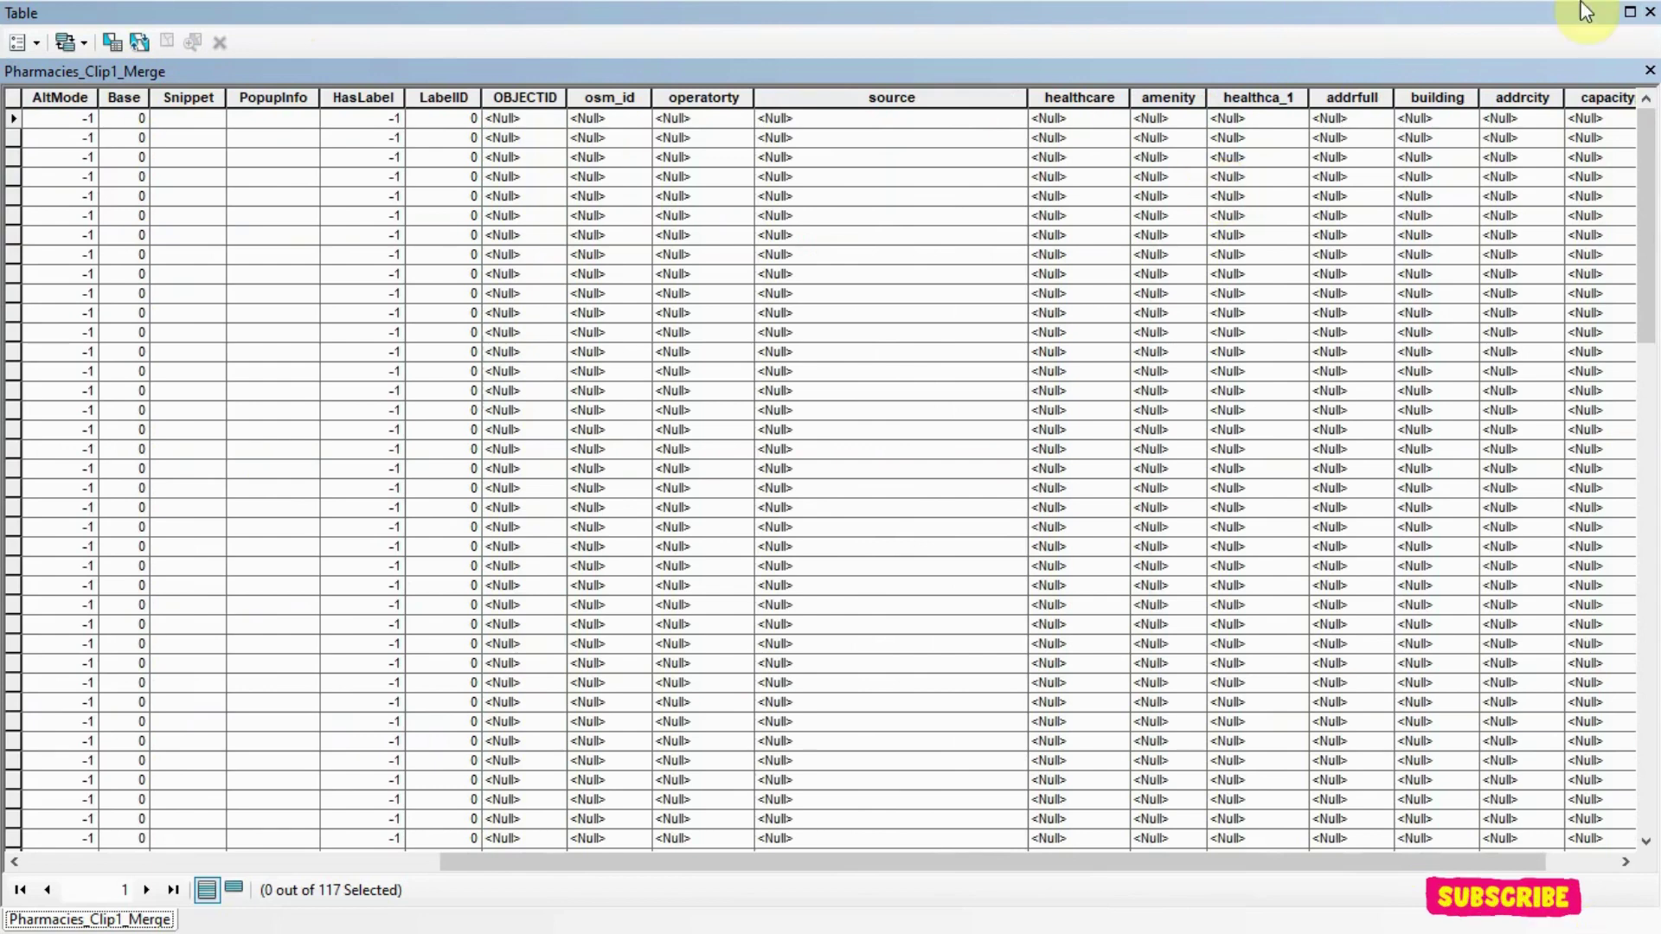
{"action": "left_click", "coordinate": [1650, 13]}
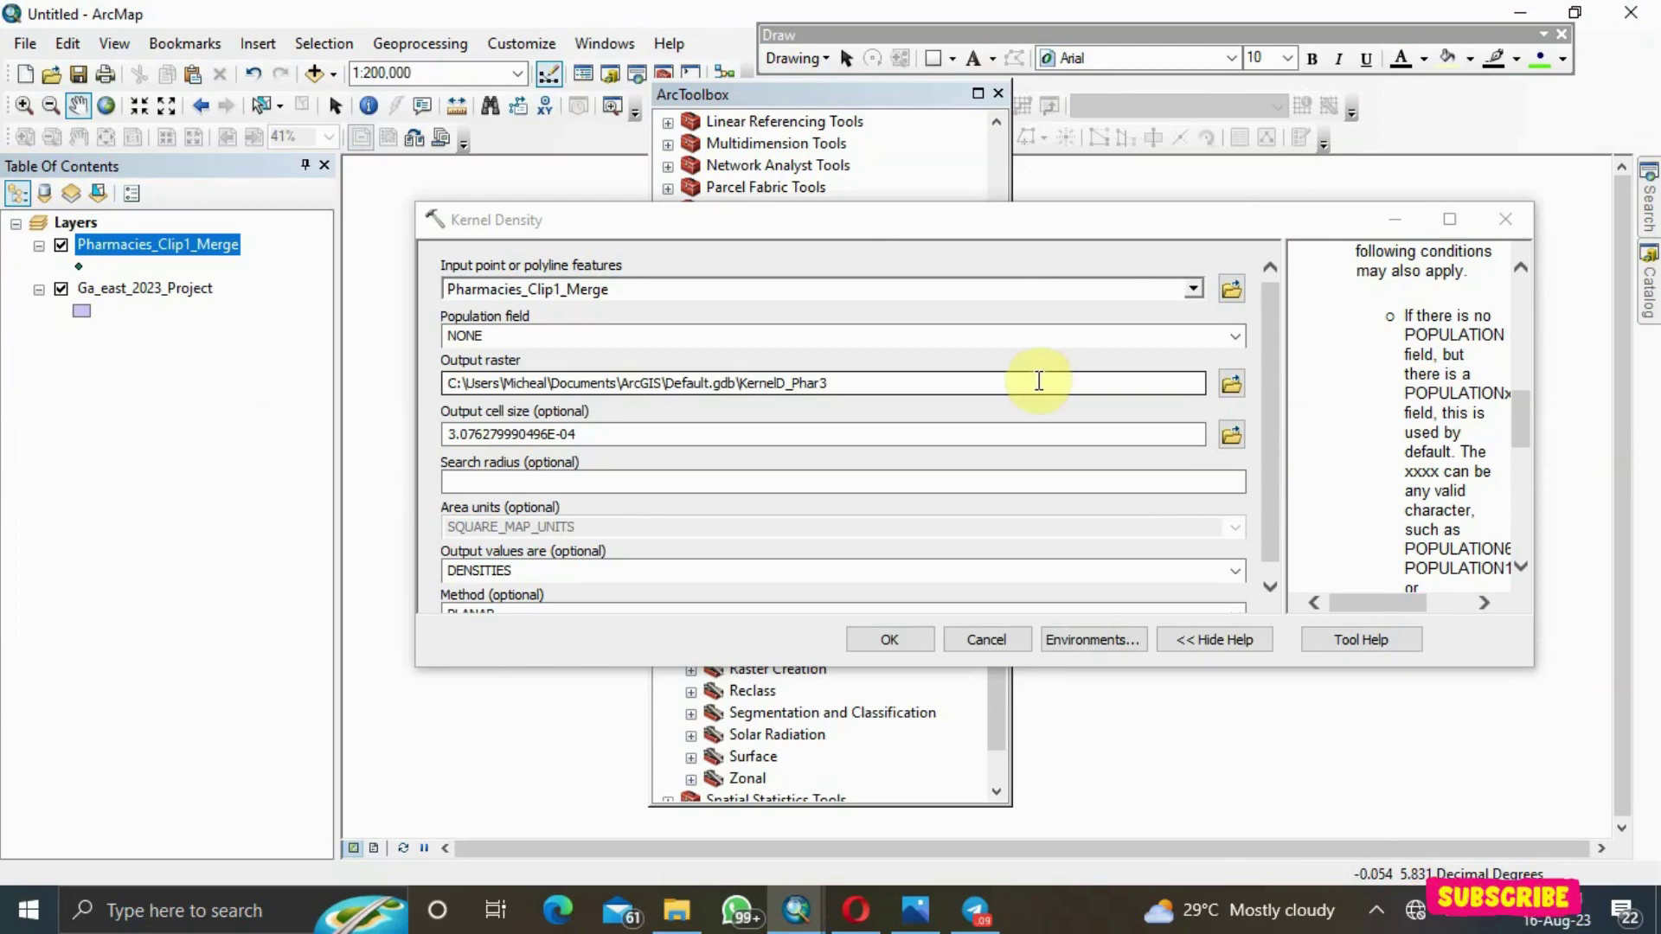
Name the output raster Kernel_D in the Default.gdb geodatabase
{"action": "left_click", "coordinate": [934, 381]}
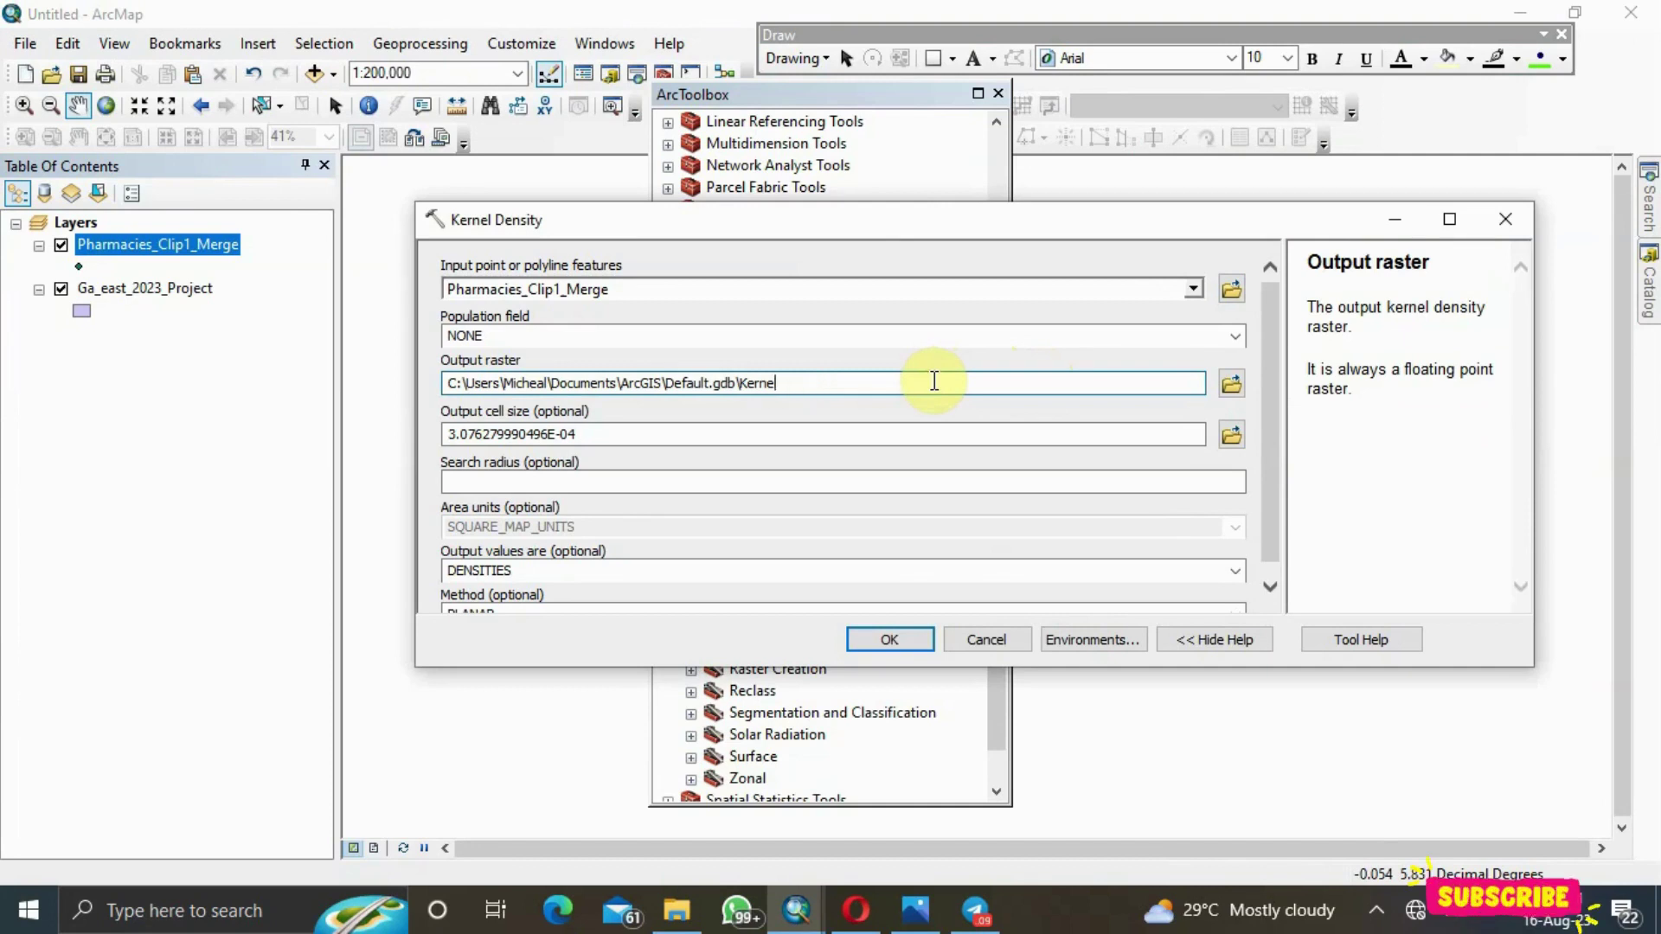
{"action": "key", "text": "BackSpace"}
{"action": "key", "text": "BackSpace"}
{"action": "type", "text": "Ker"}
{"action": "type", "text": "nse"}
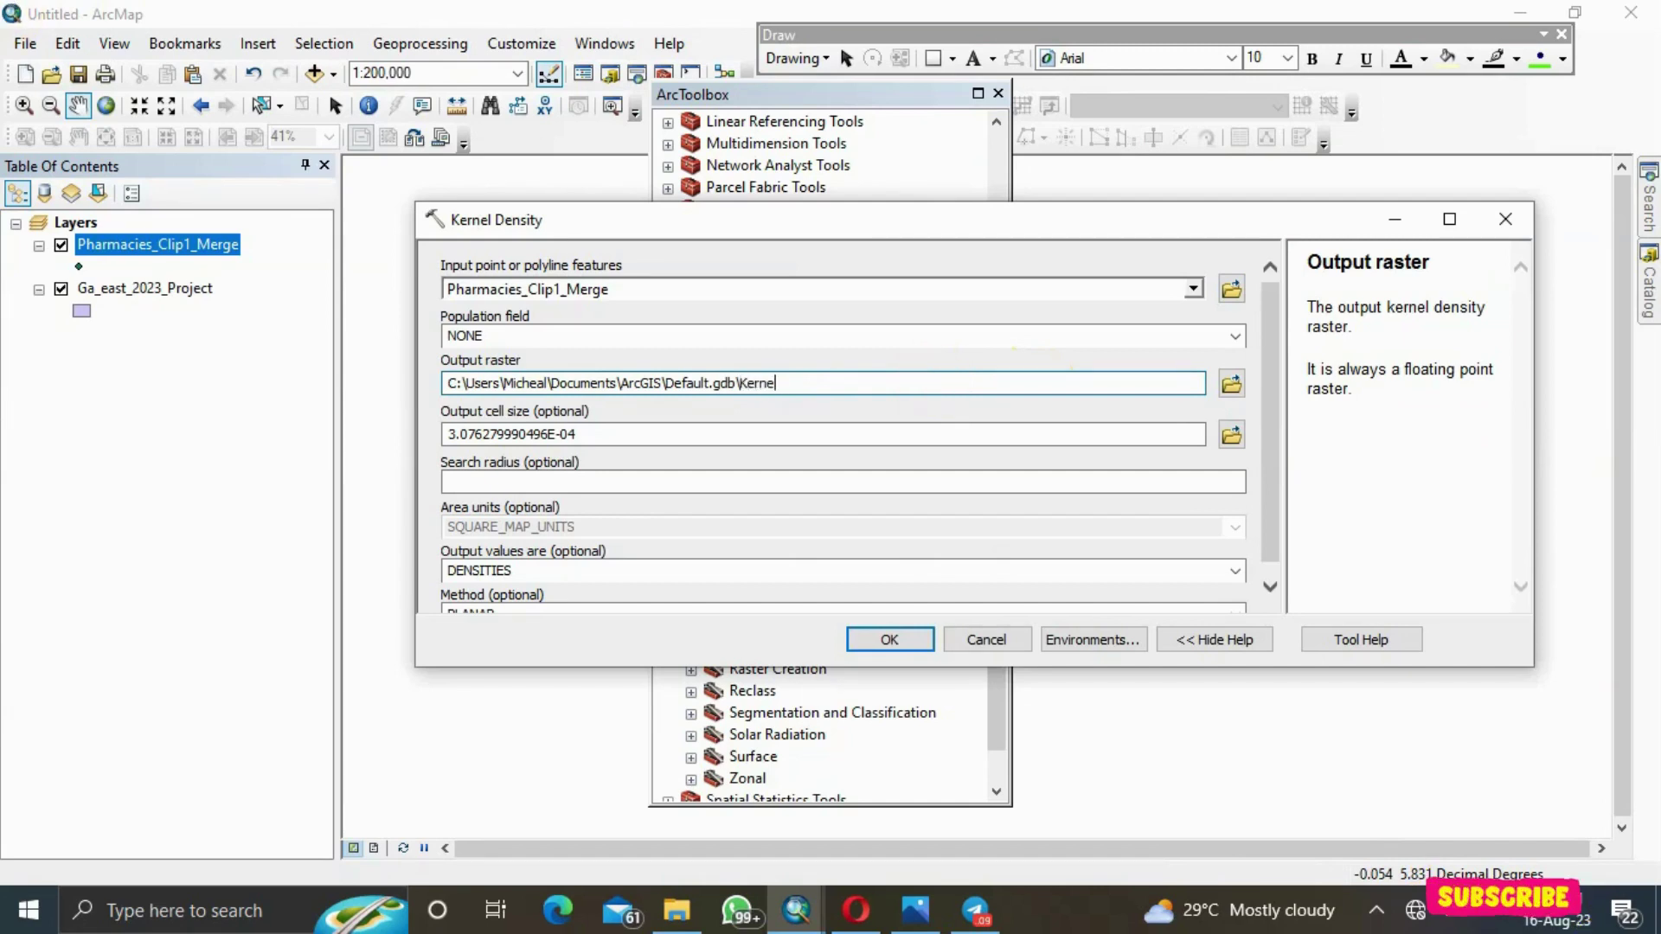
{"action": "type", "text": "_D"}
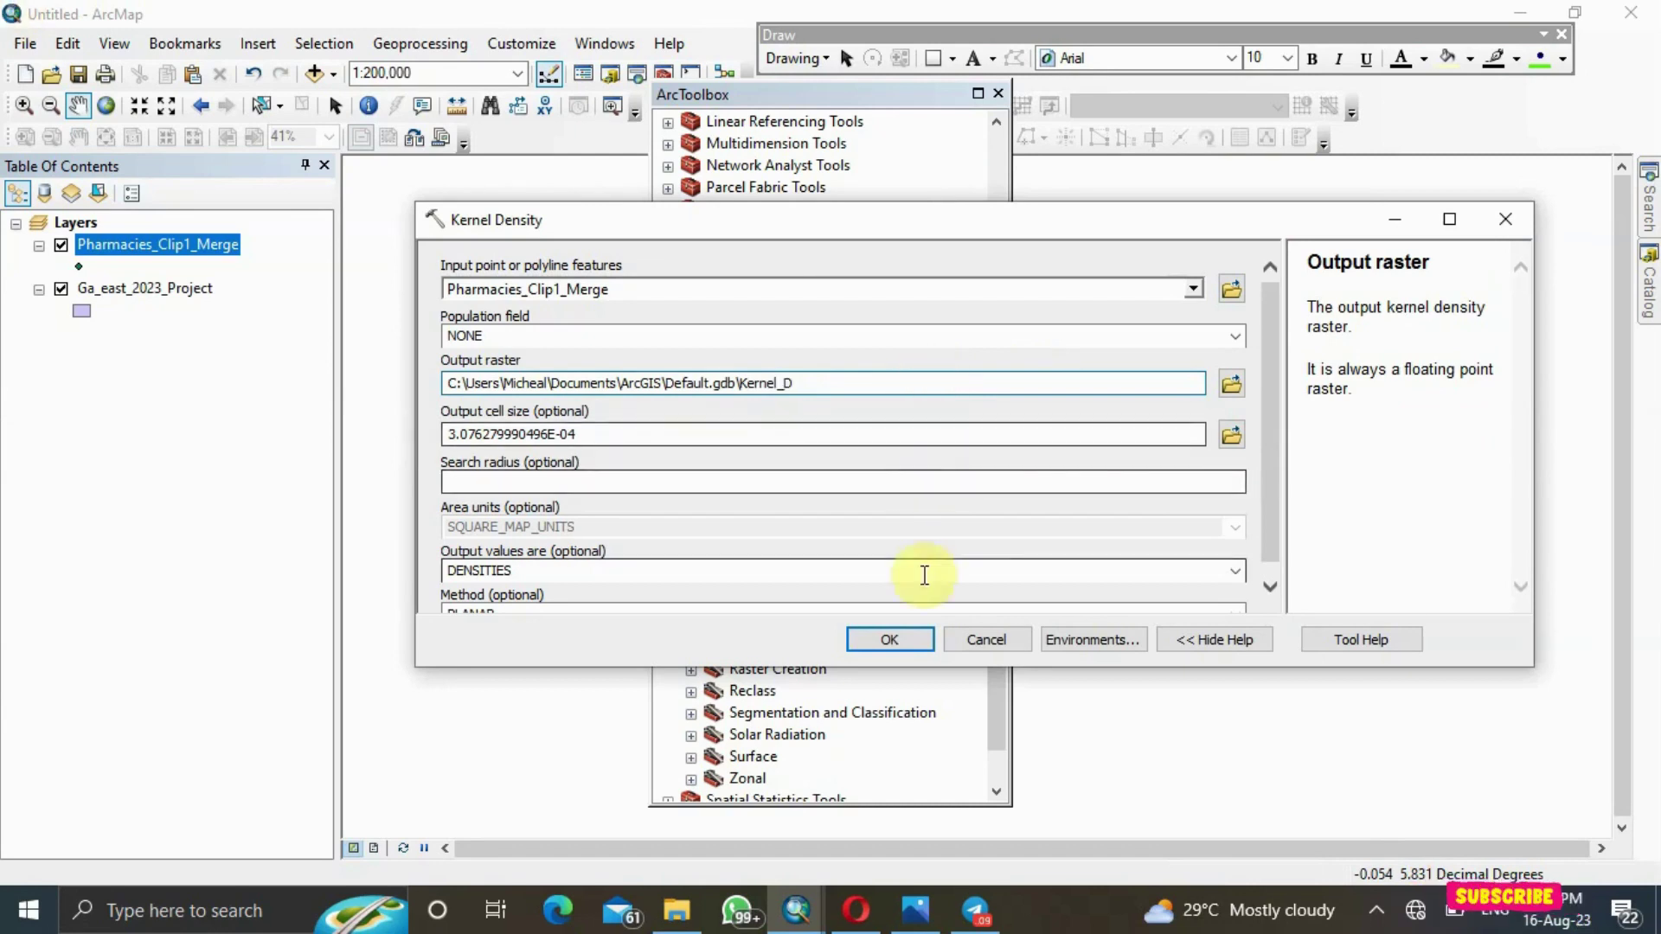
In the tool's environment settings, set the processing extent to Same as layer Ga_east_2023_Project
{"action": "left_click", "coordinate": [1116, 645]}
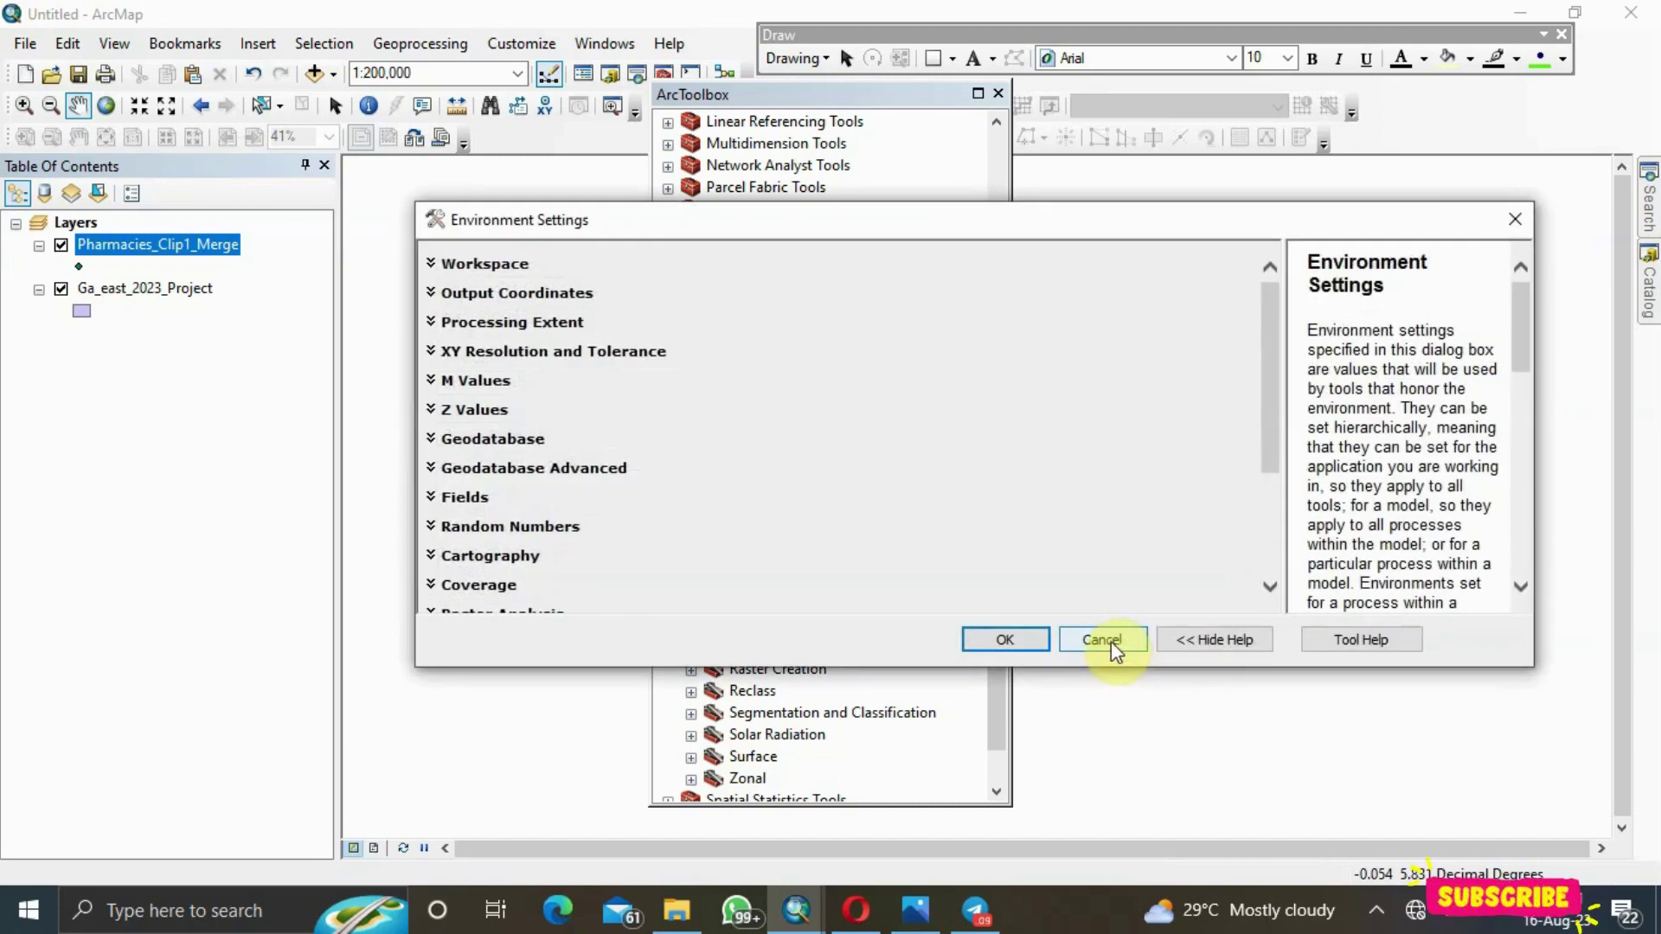
{"action": "left_click", "coordinate": [508, 323]}
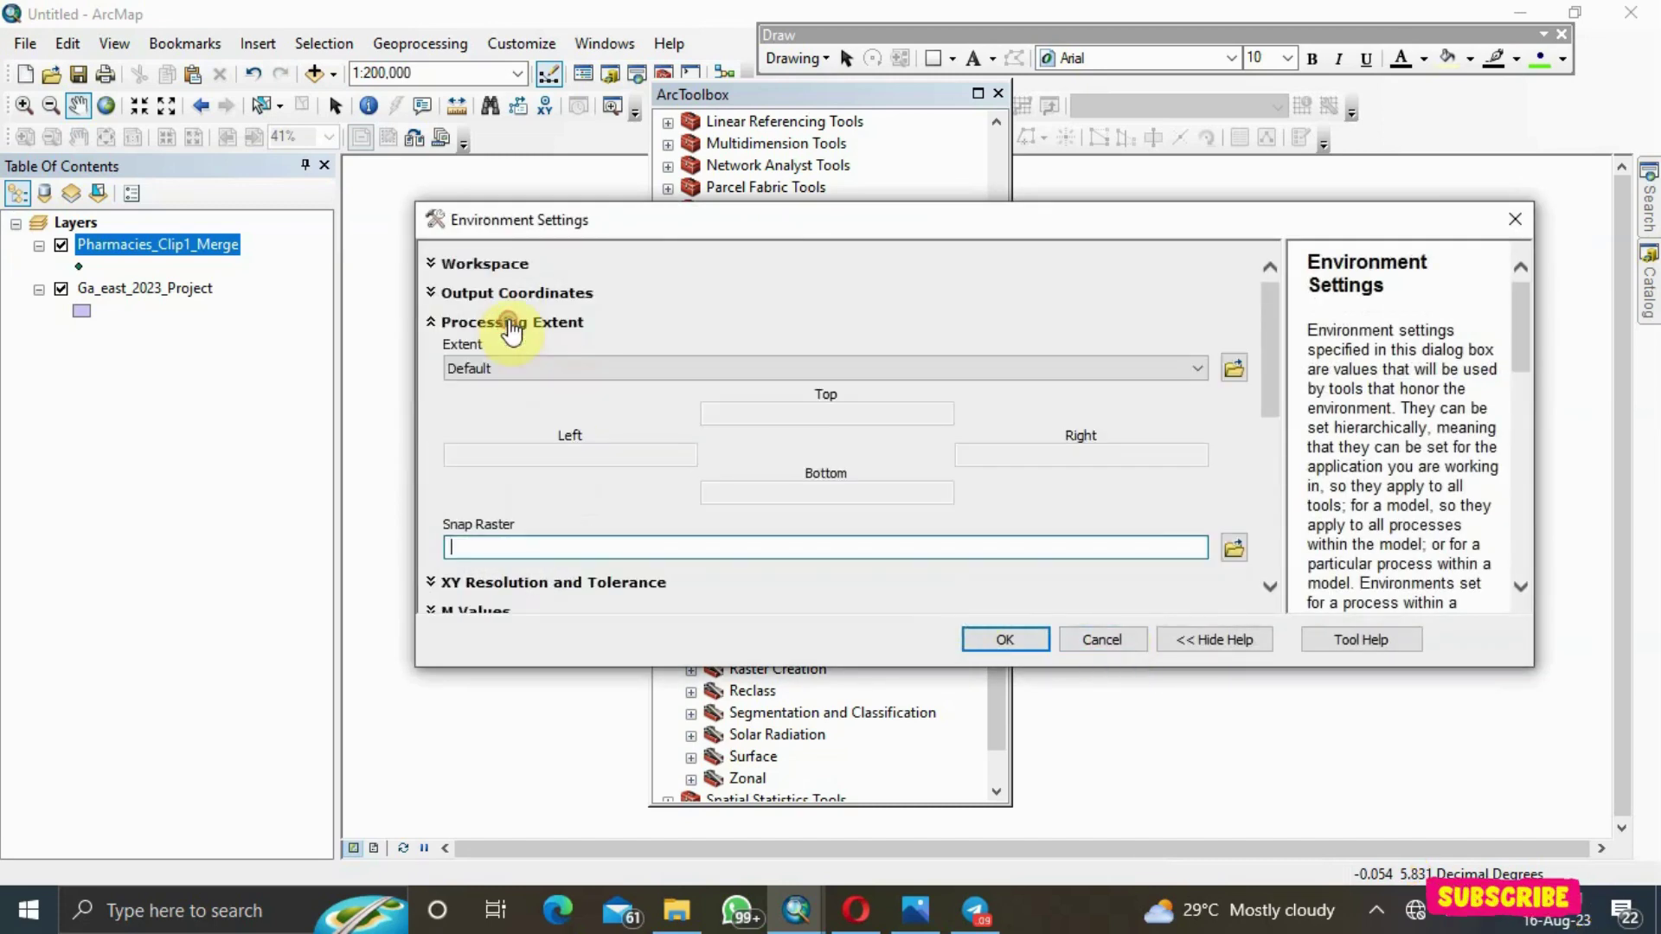
{"action": "left_click", "coordinate": [624, 371]}
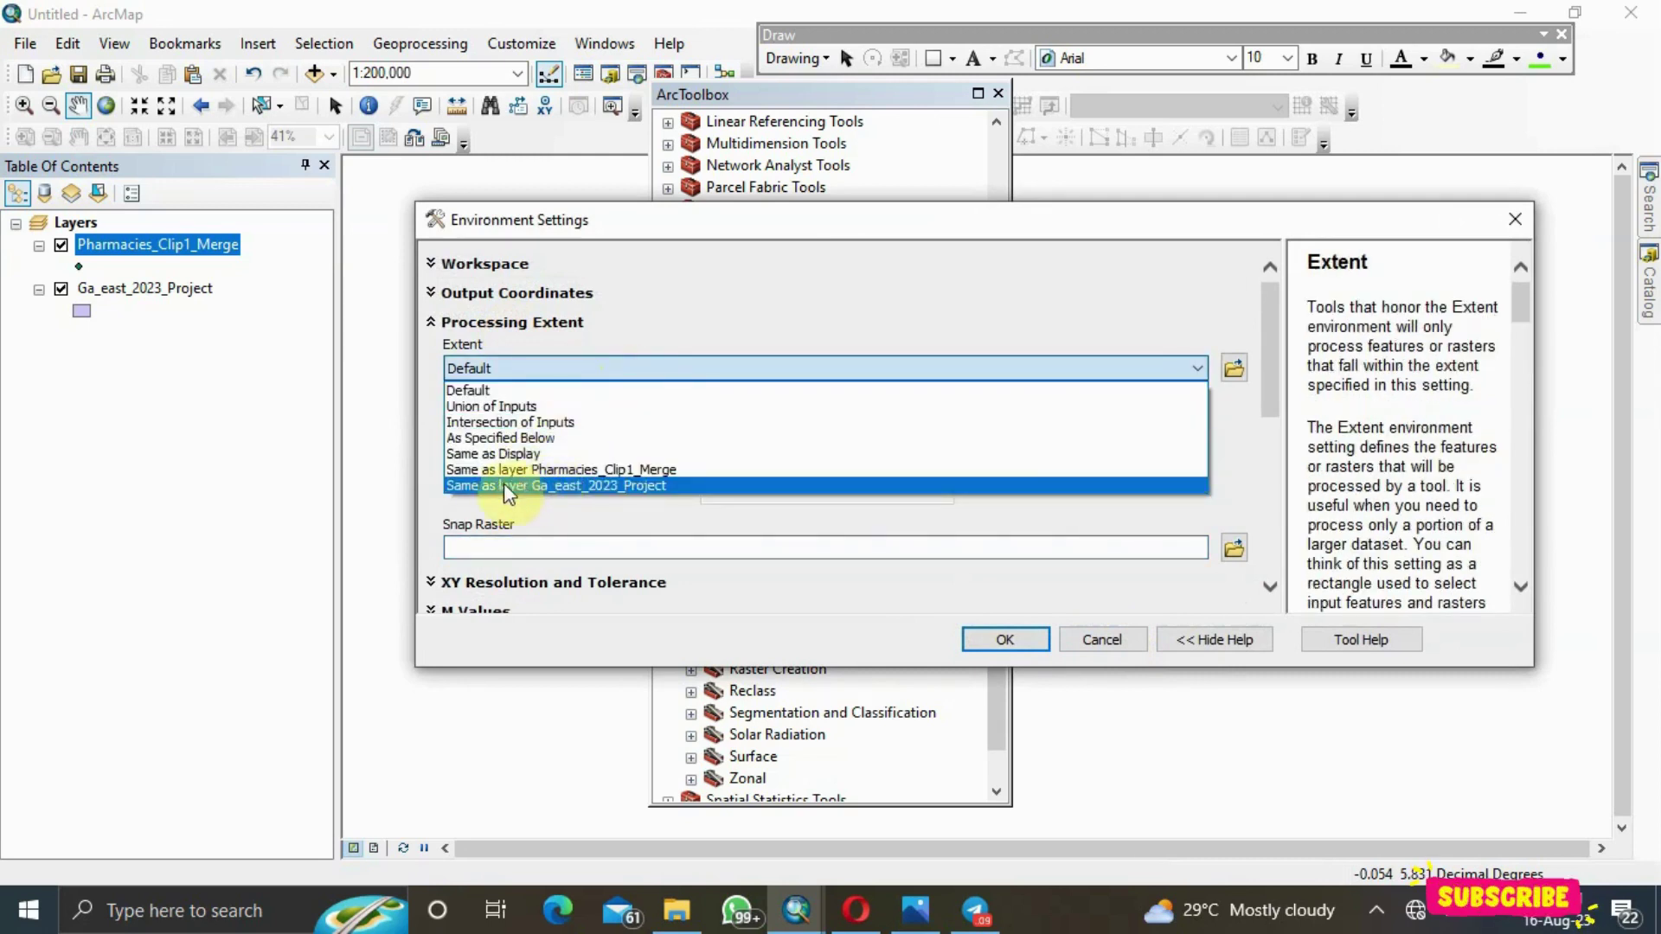
{"action": "left_click", "coordinate": [533, 482]}
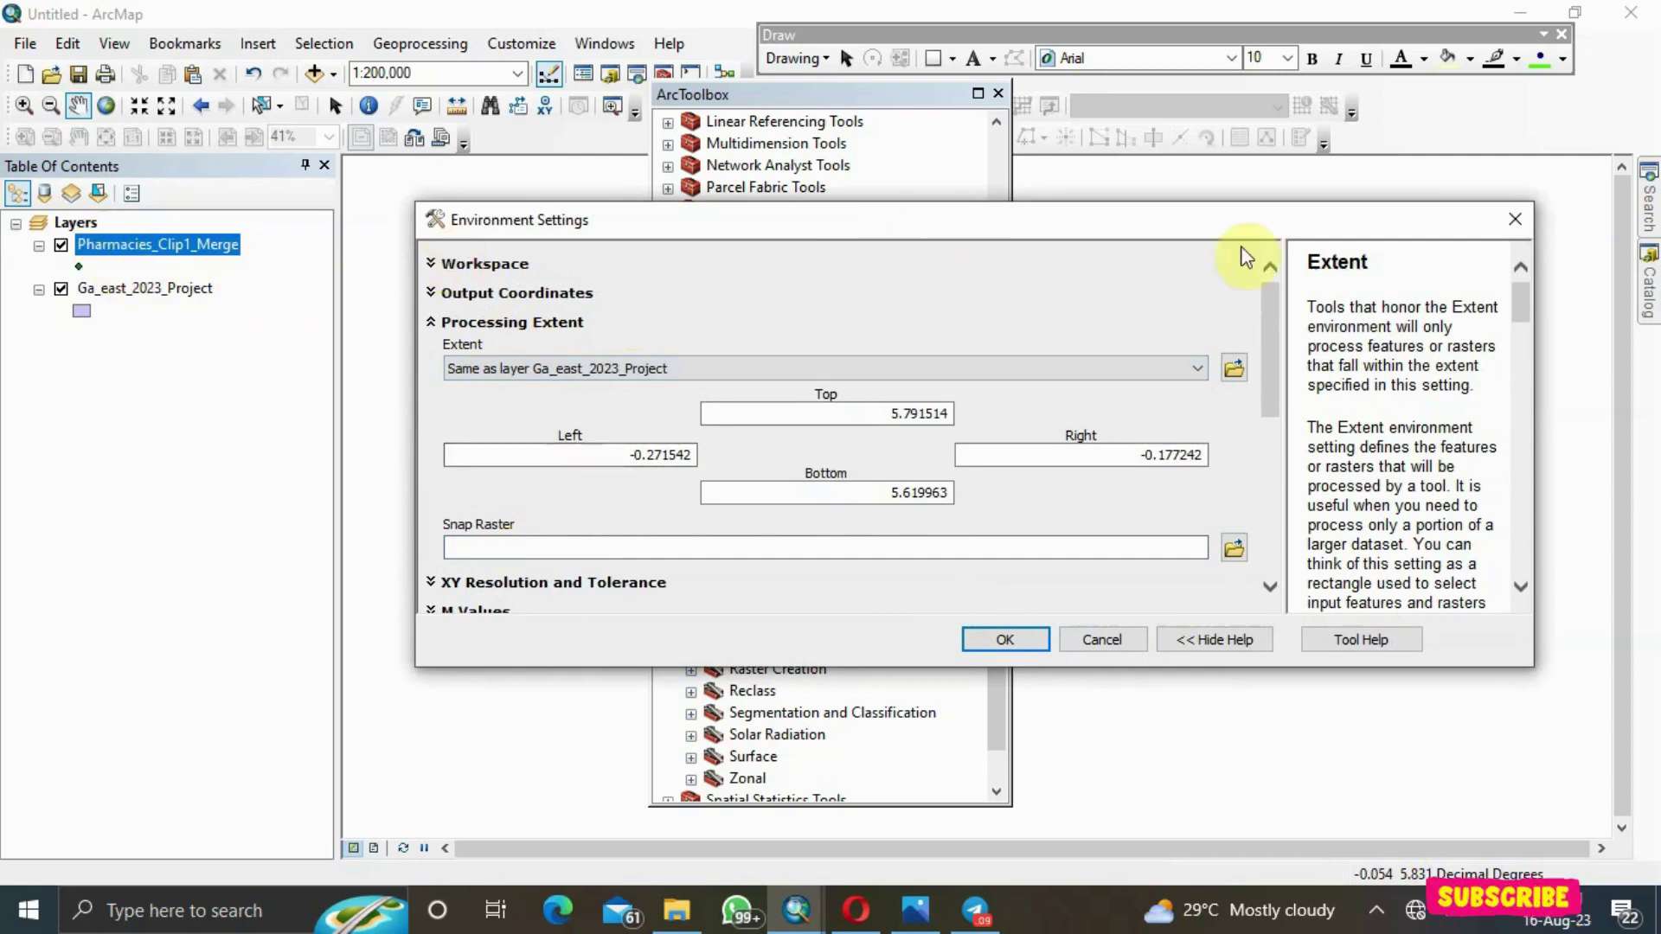
Set the raster analysis cell size projection method to CONVERT_UNITS and the mask to Ga_east_2023_Project, and accept the environment settings
{"action": "left_click_drag", "start_coordinate": [1273, 320], "coordinate": [1299, 428]}
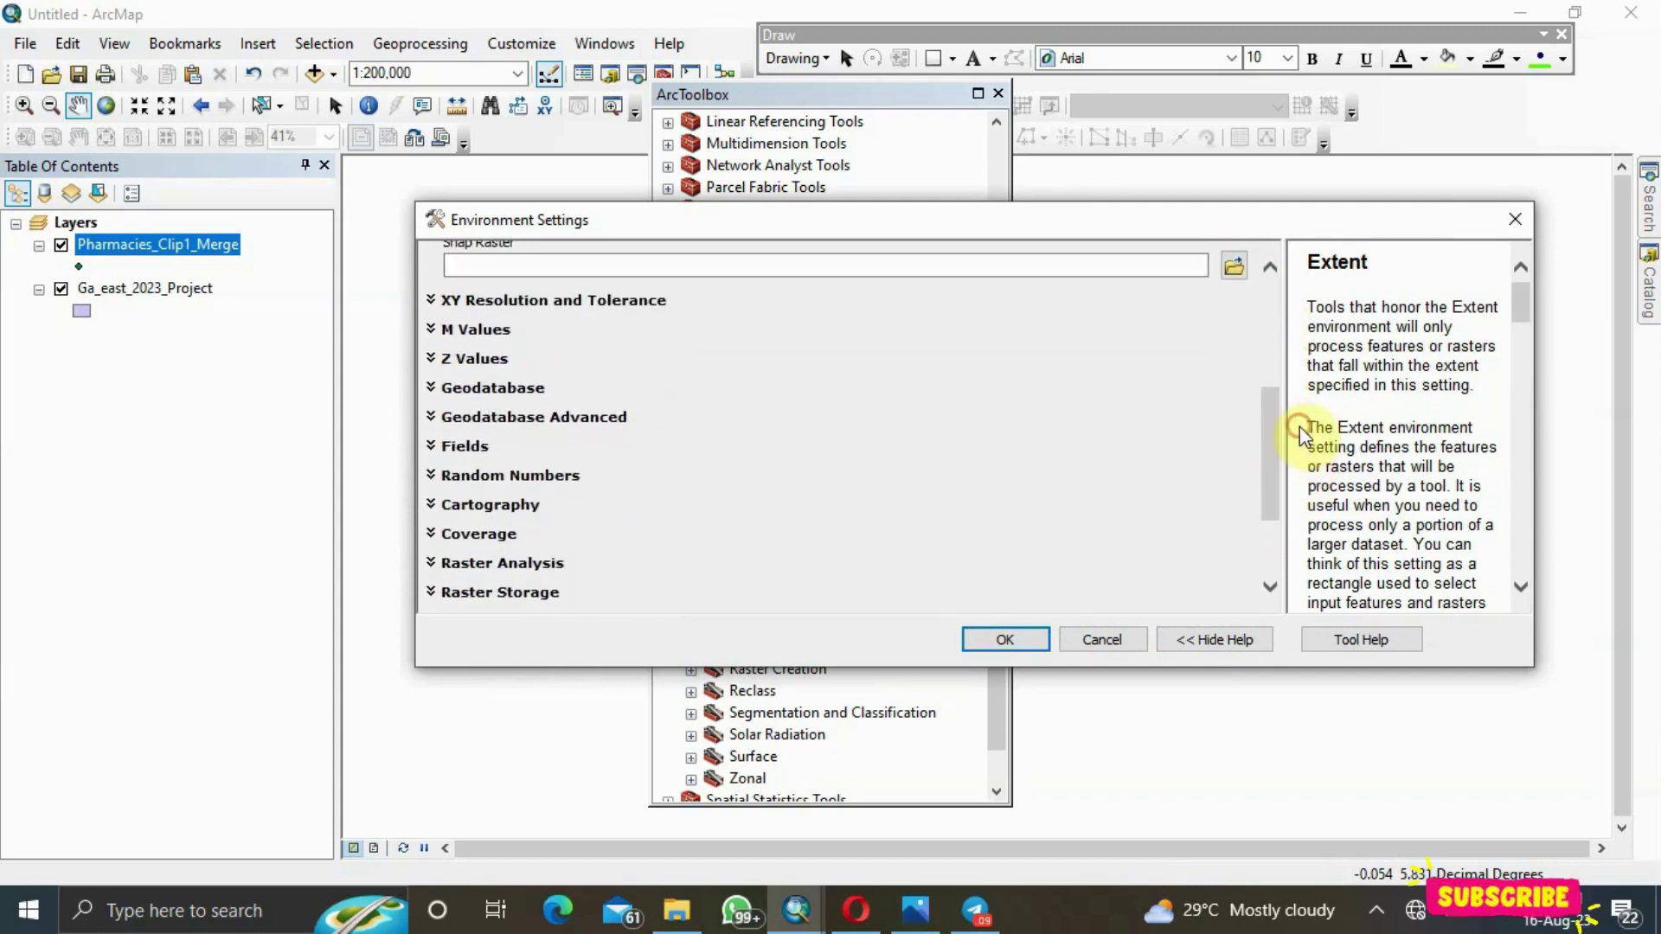
{"action": "left_click", "coordinate": [480, 562]}
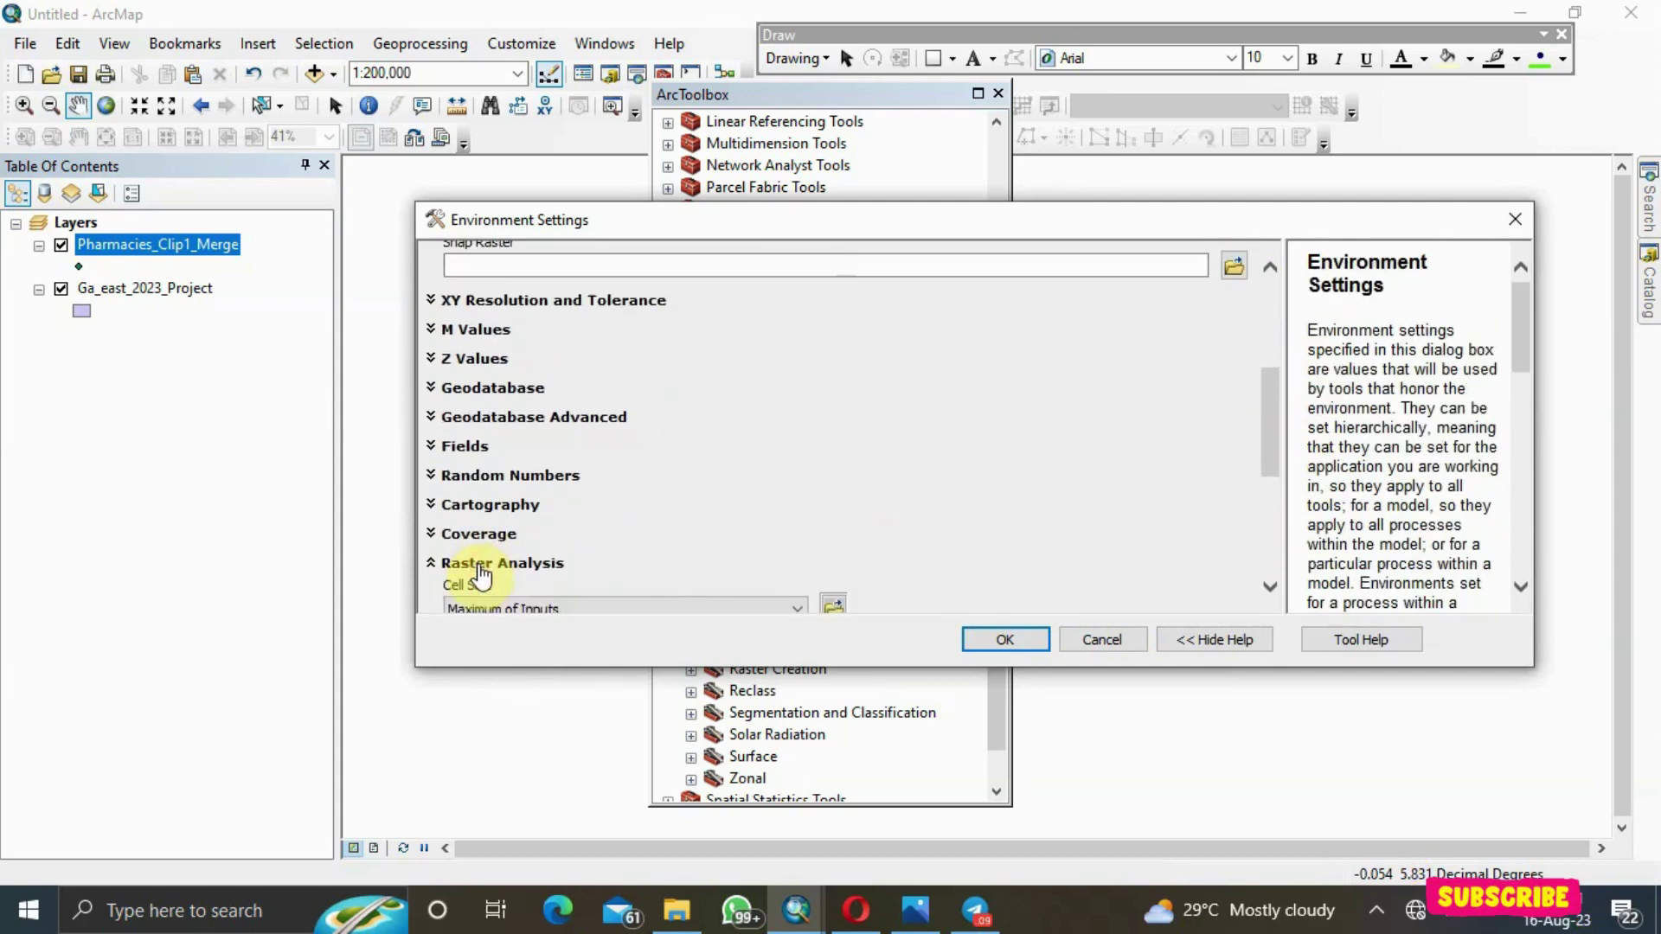
{"action": "scroll", "coordinate": [1017, 477], "scroll_direction": "down", "scroll_amount": 5}
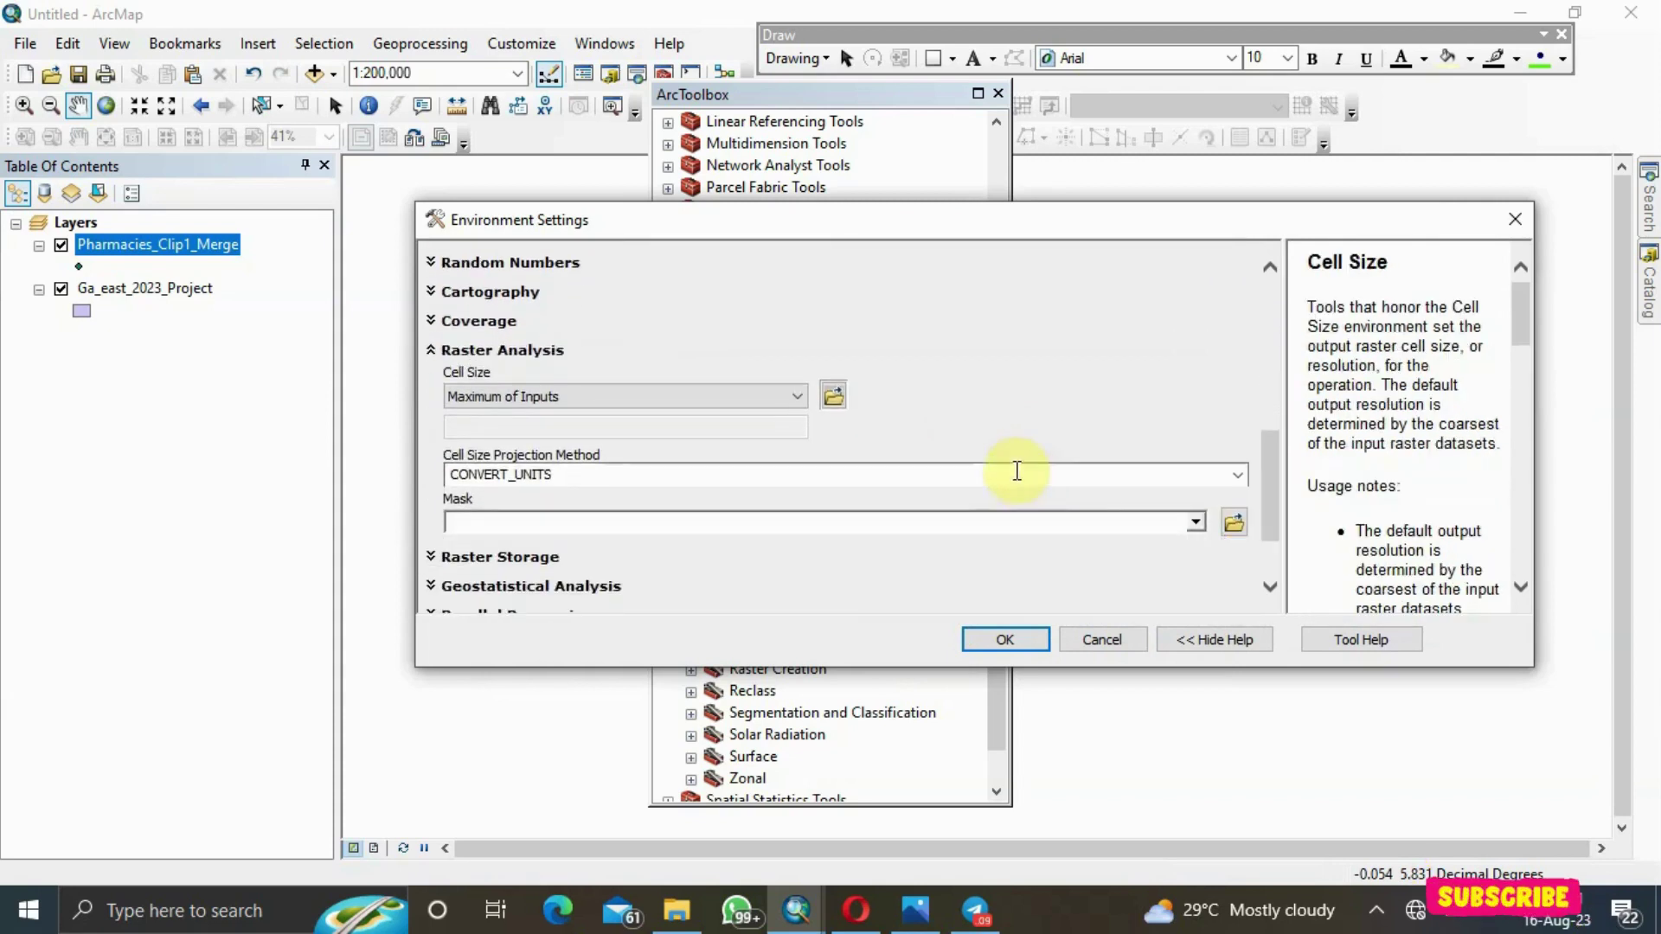
{"action": "left_click", "coordinate": [1237, 476]}
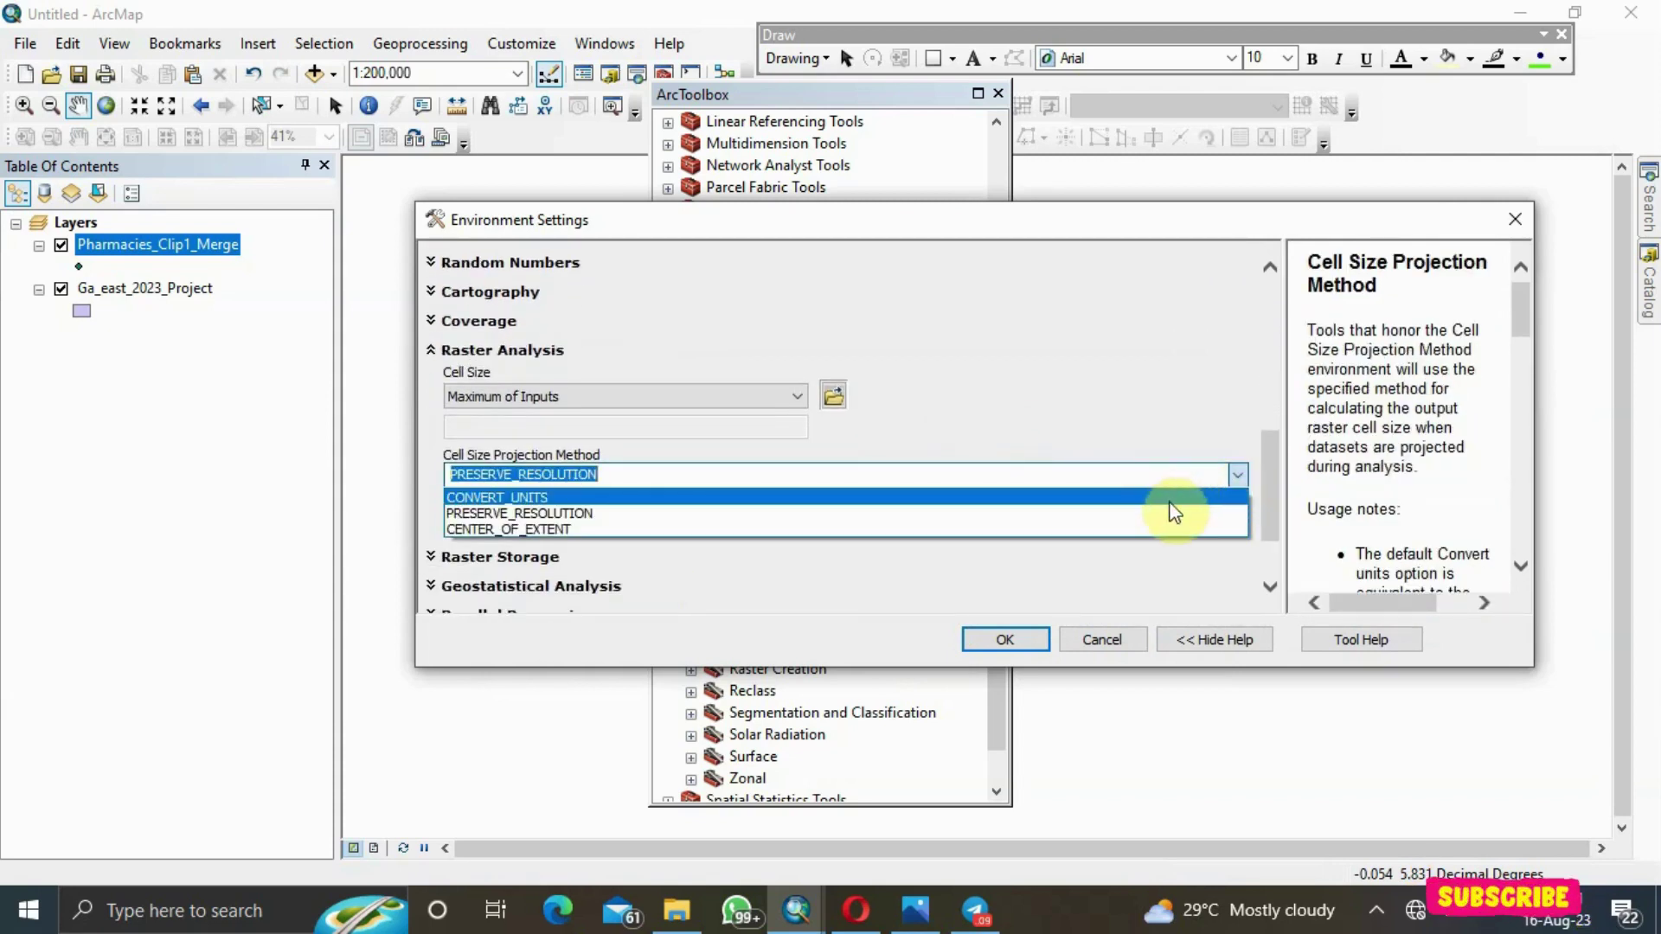
{"action": "left_click", "coordinate": [1175, 498]}
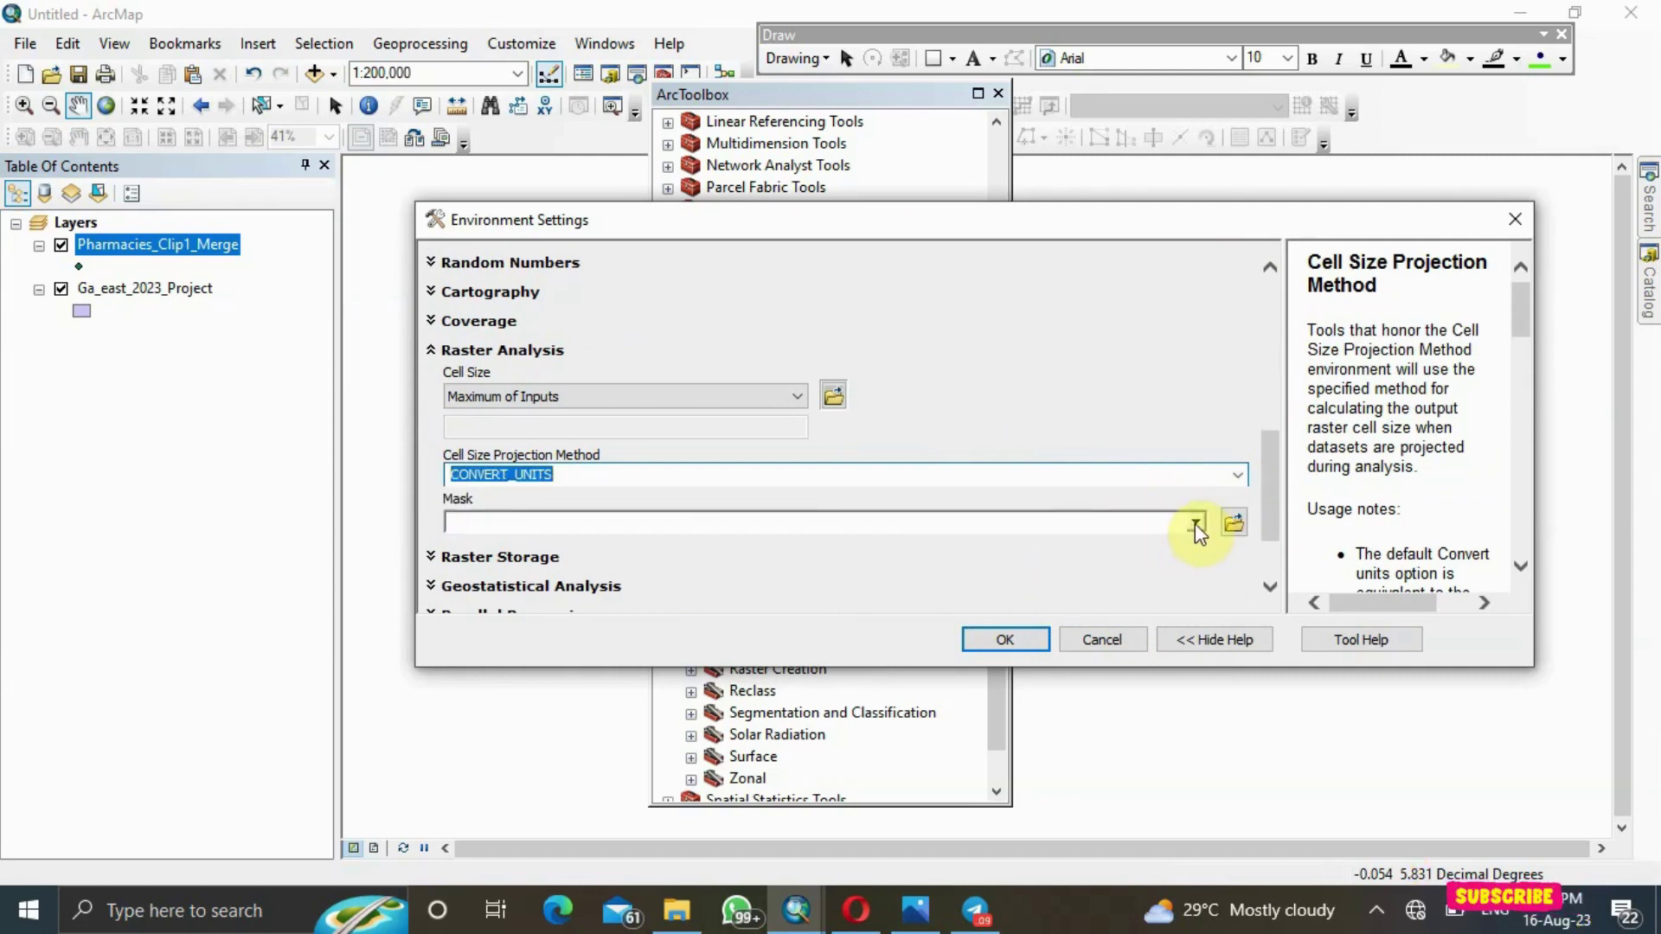
{"action": "left_click", "coordinate": [1195, 522]}
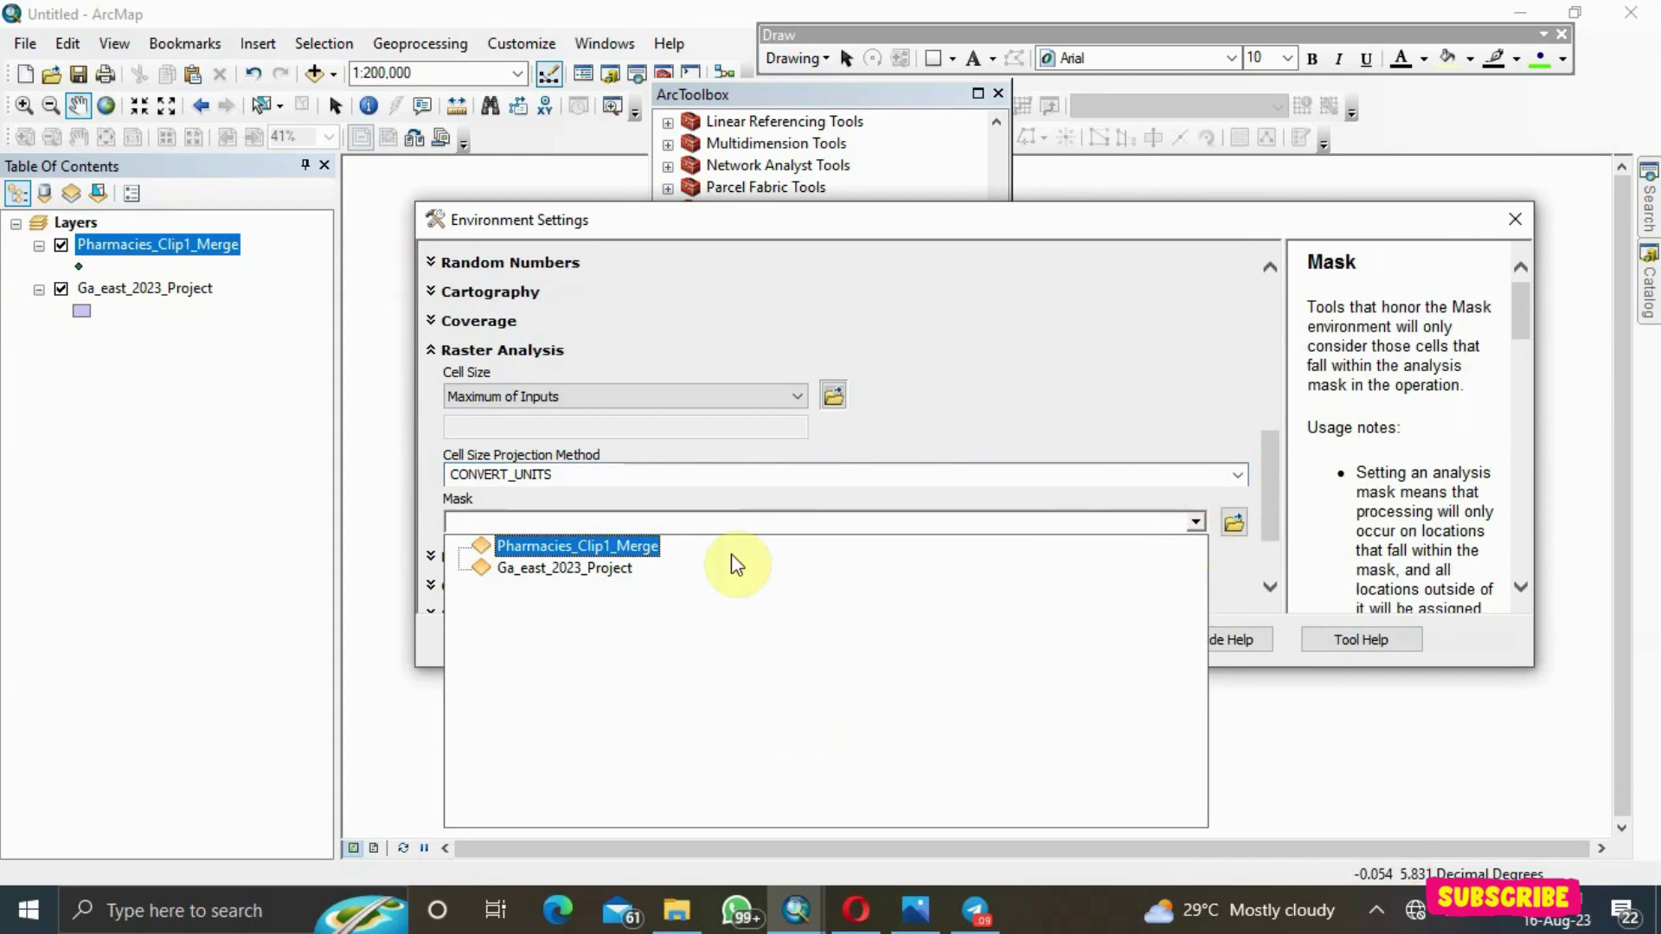
{"action": "left_click", "coordinate": [552, 569]}
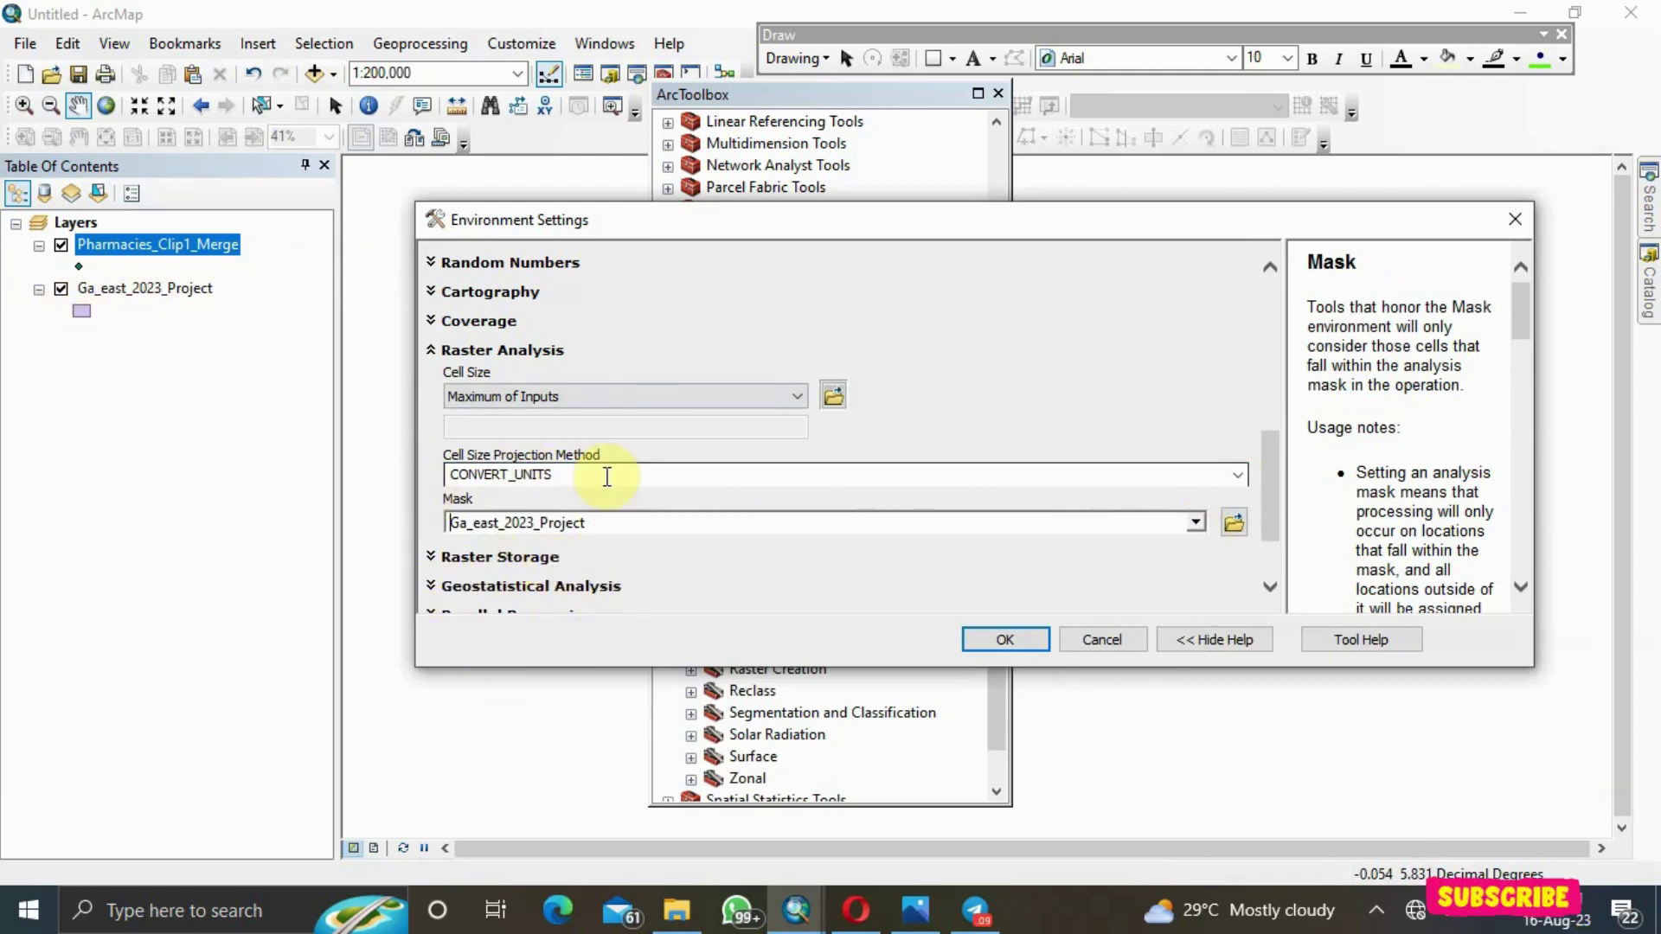
{"action": "left_click", "coordinate": [999, 638]}
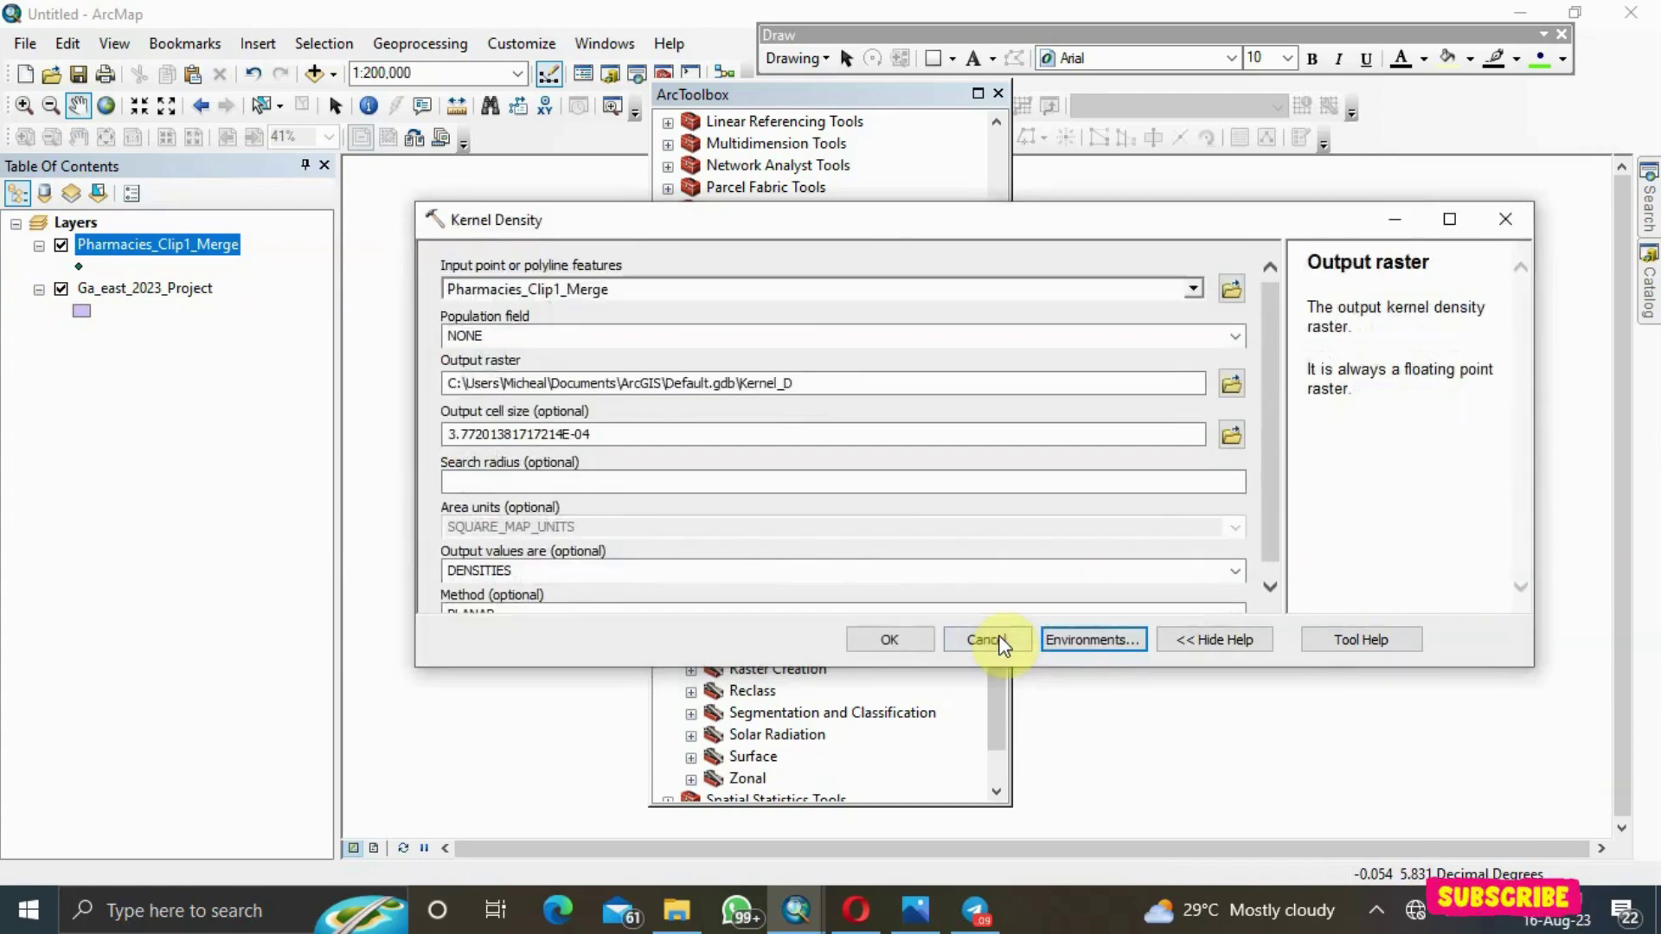
Run the Kernel Density tool with the configured settings, then hide the Ga_east_2023_Project layer so it does not cover the raster
{"action": "left_click", "coordinate": [889, 643]}
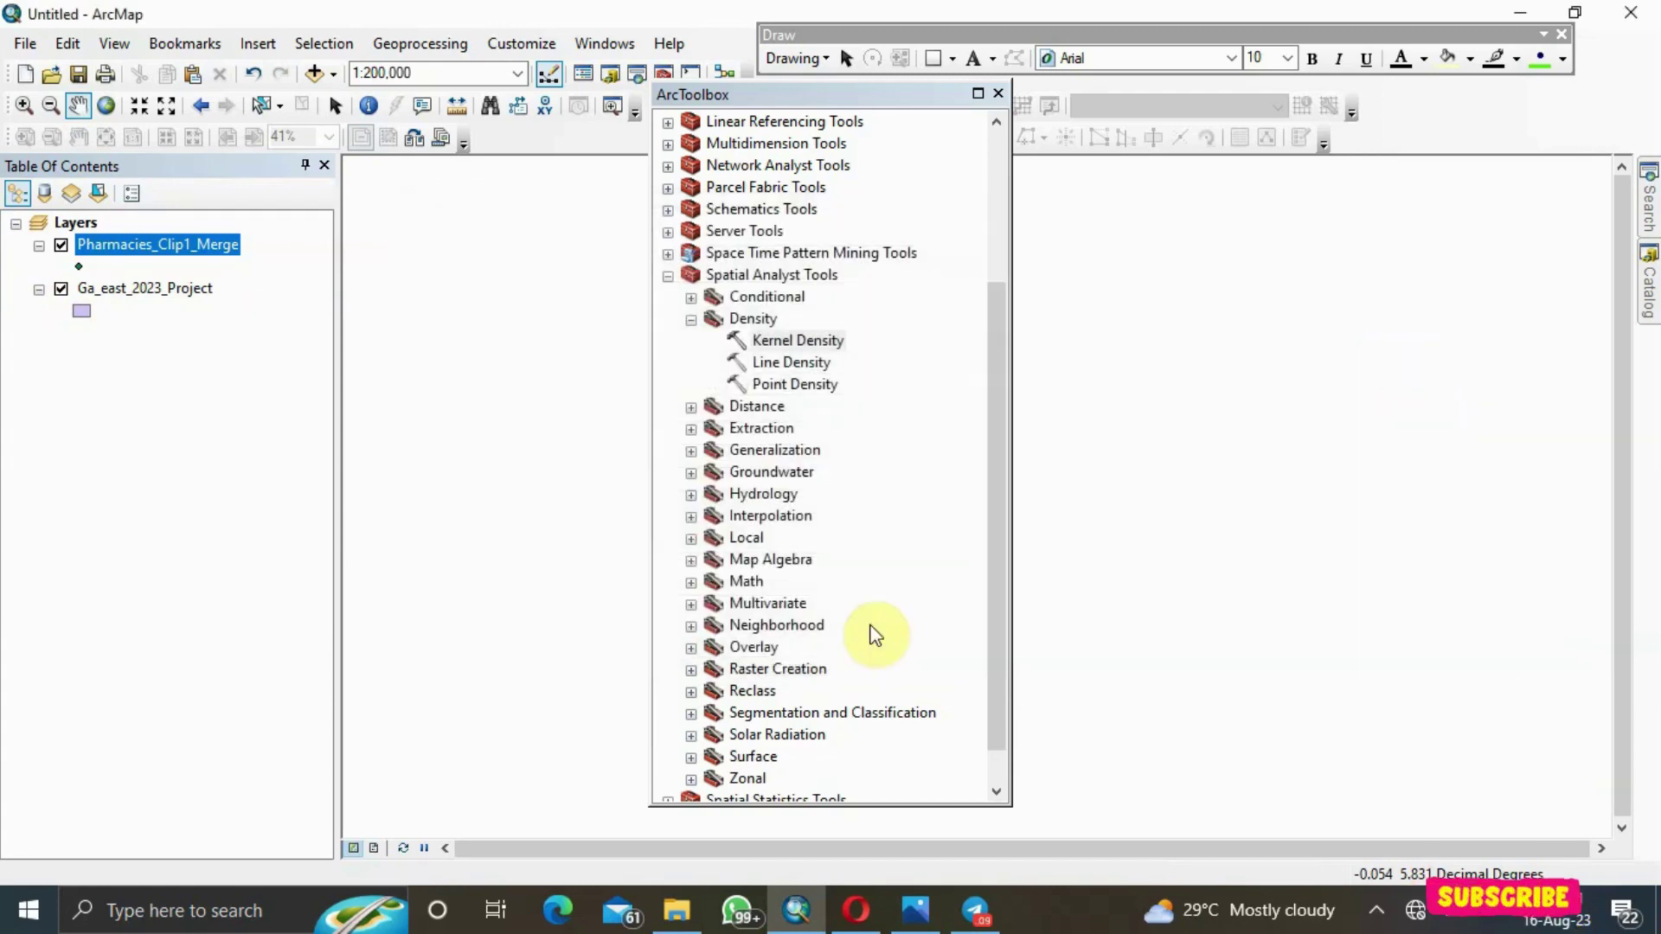
{"action": "left_click", "coordinate": [1000, 96]}
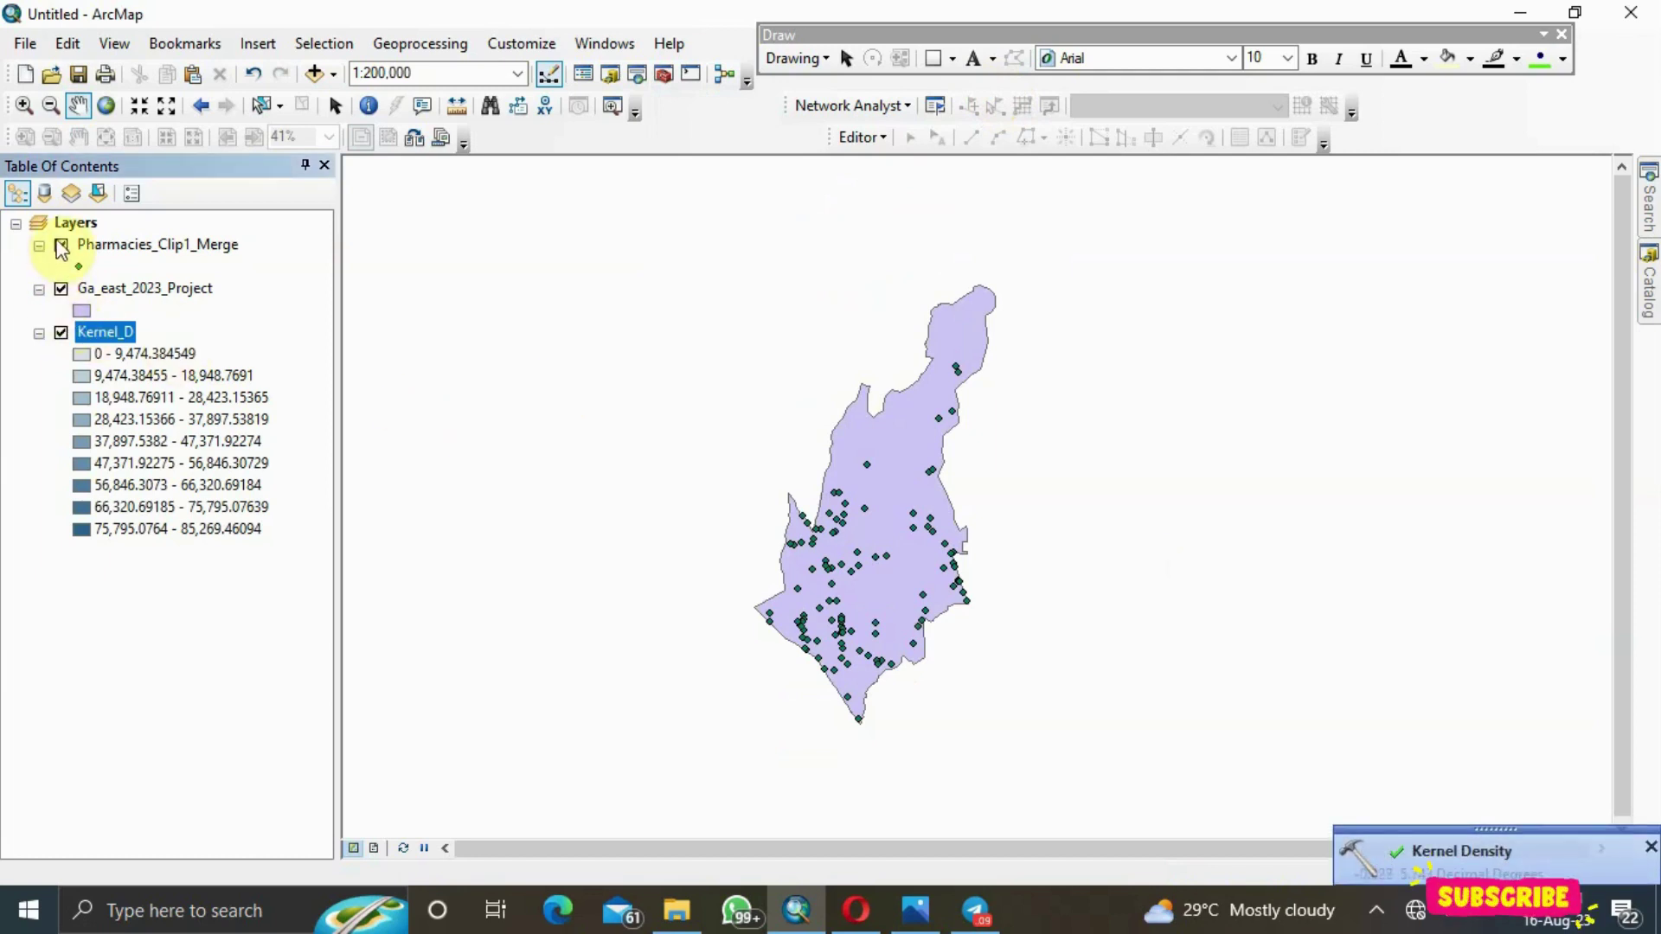
{"action": "left_click", "coordinate": [60, 288]}
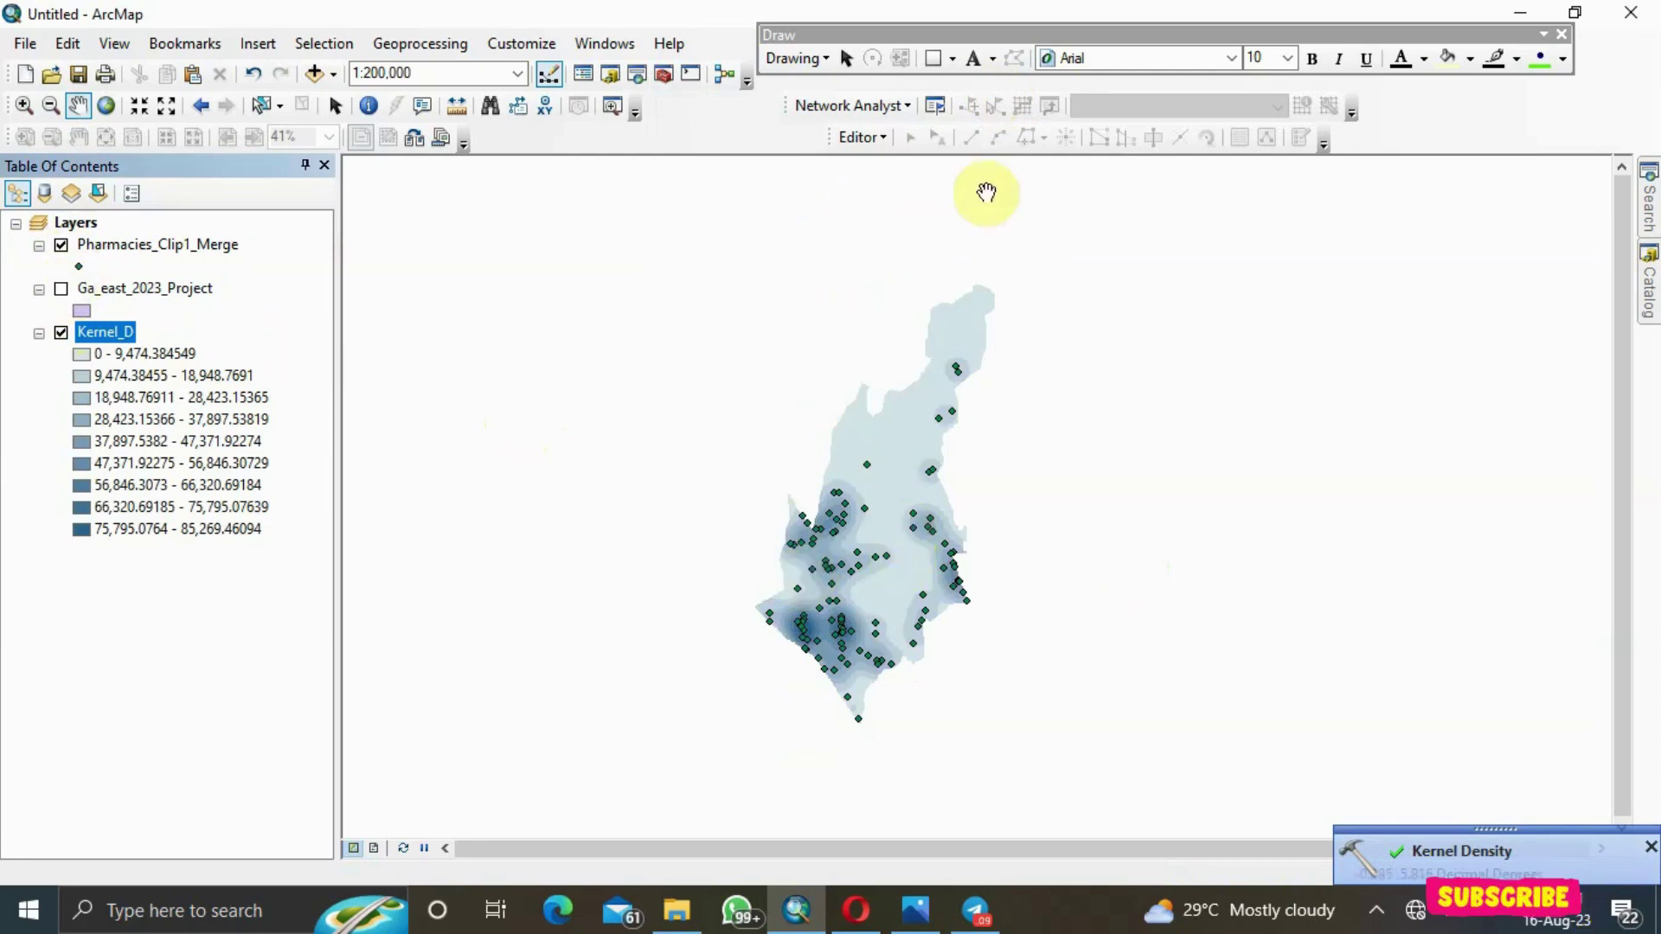
{"action": "scroll", "coordinate": [913, 491], "scroll_direction": "up", "scroll_amount": 2}
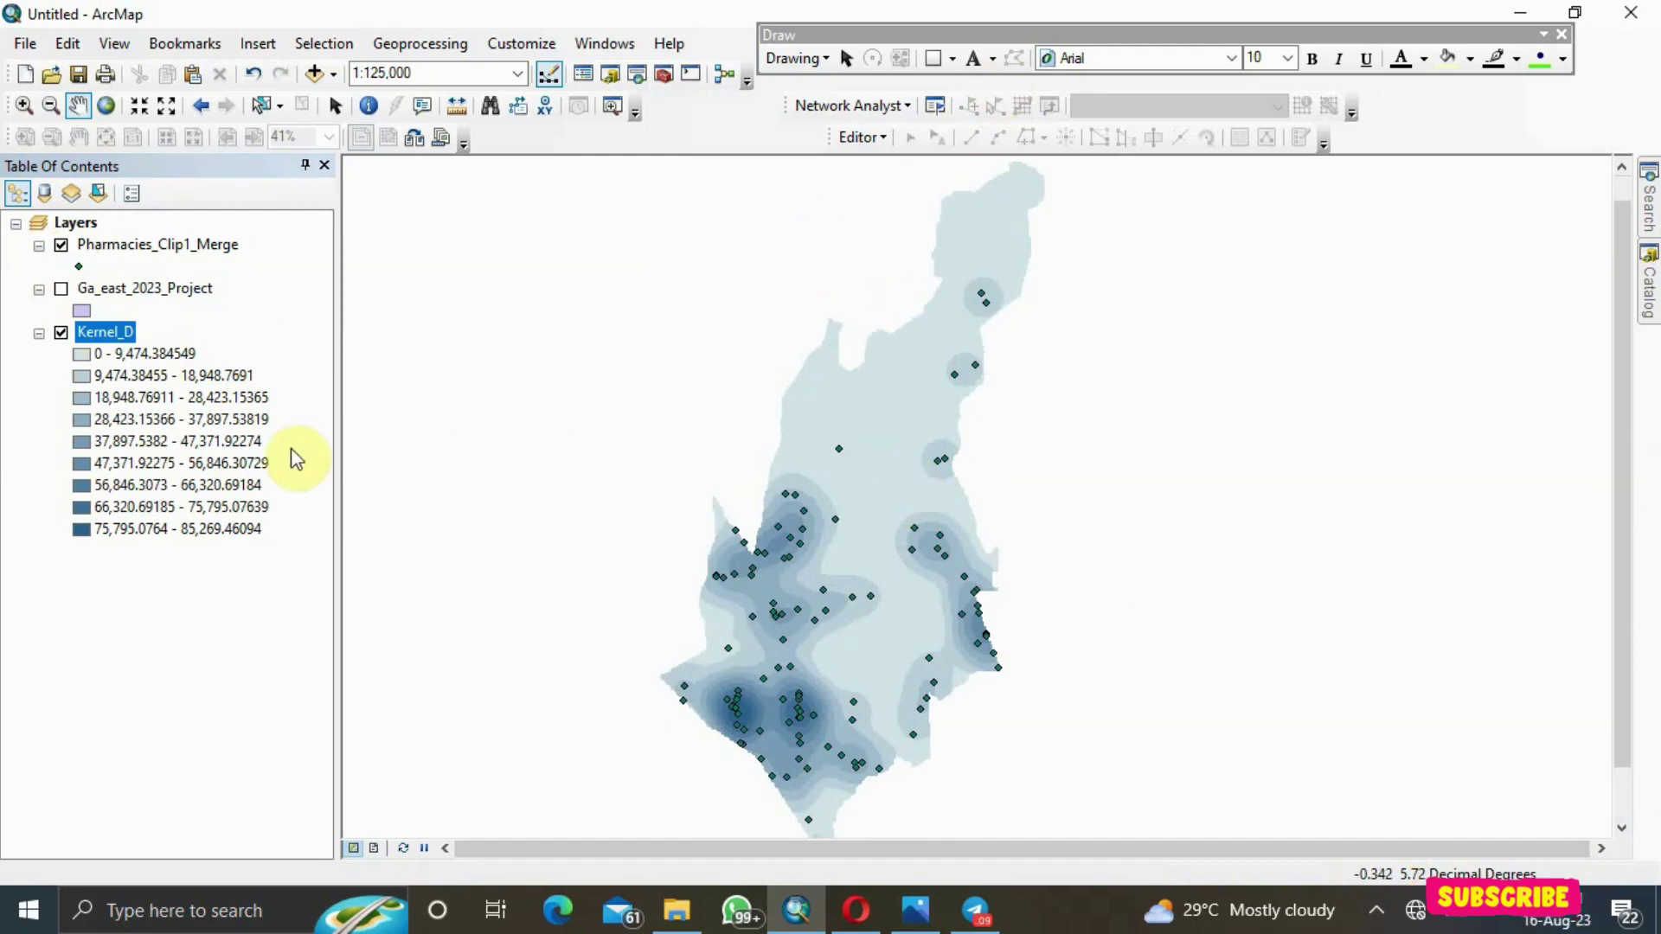
Open the symbology settings in the layer properties of Kernel_D
{"action": "right_click", "coordinate": [134, 333]}
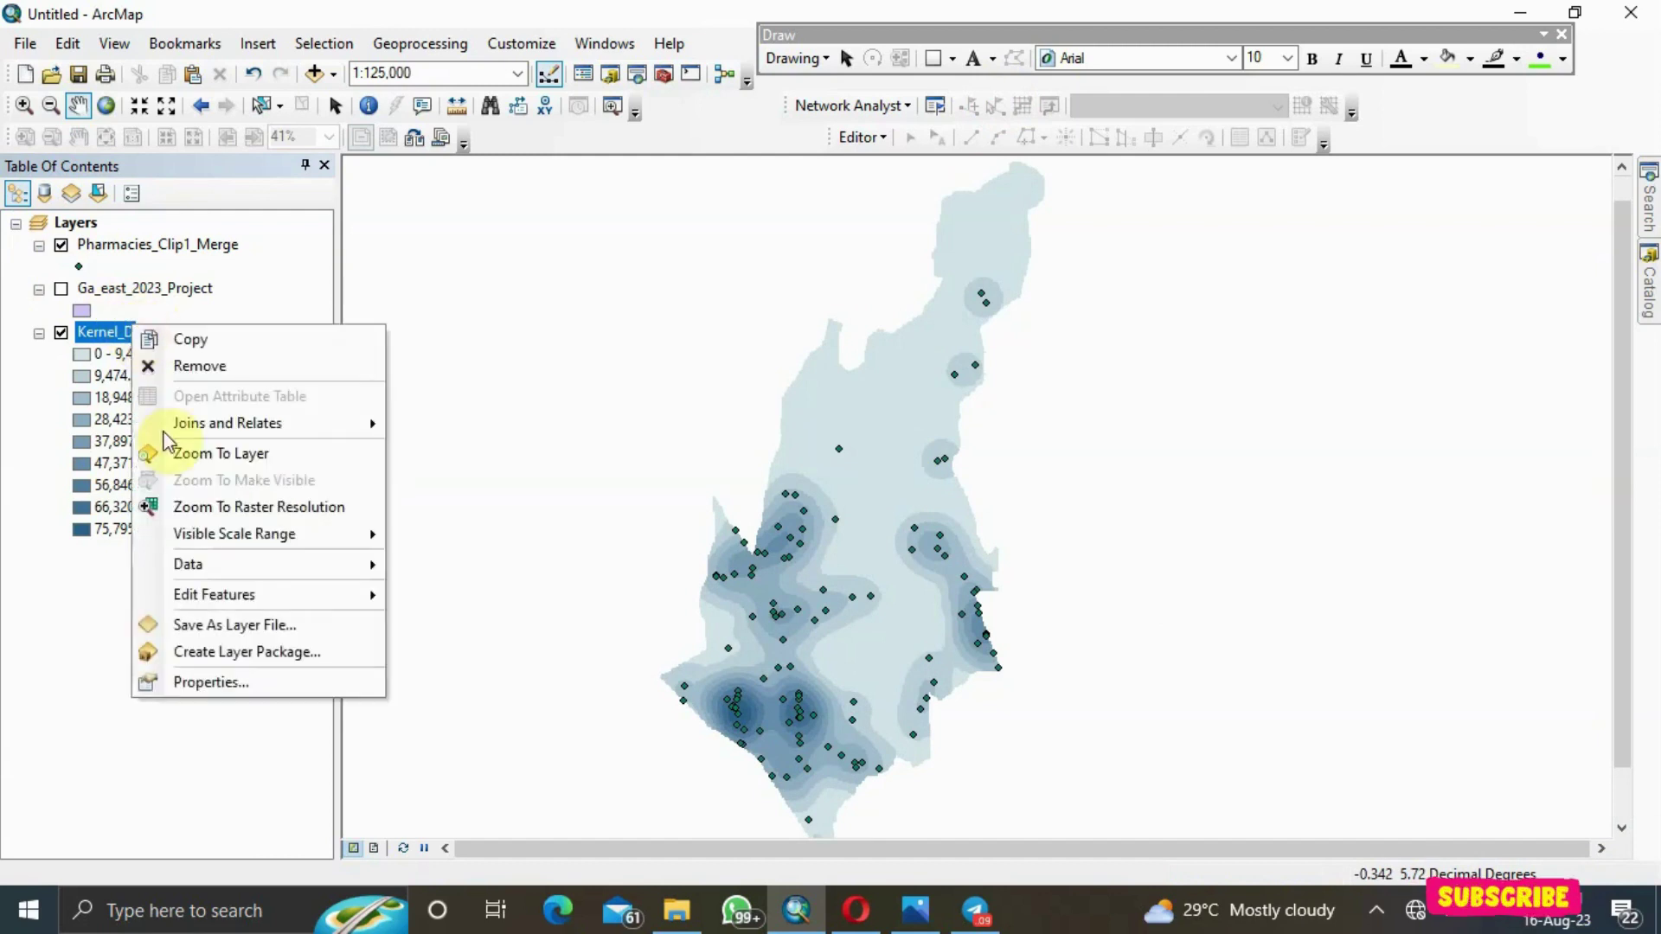
{"action": "left_click", "coordinate": [282, 688]}
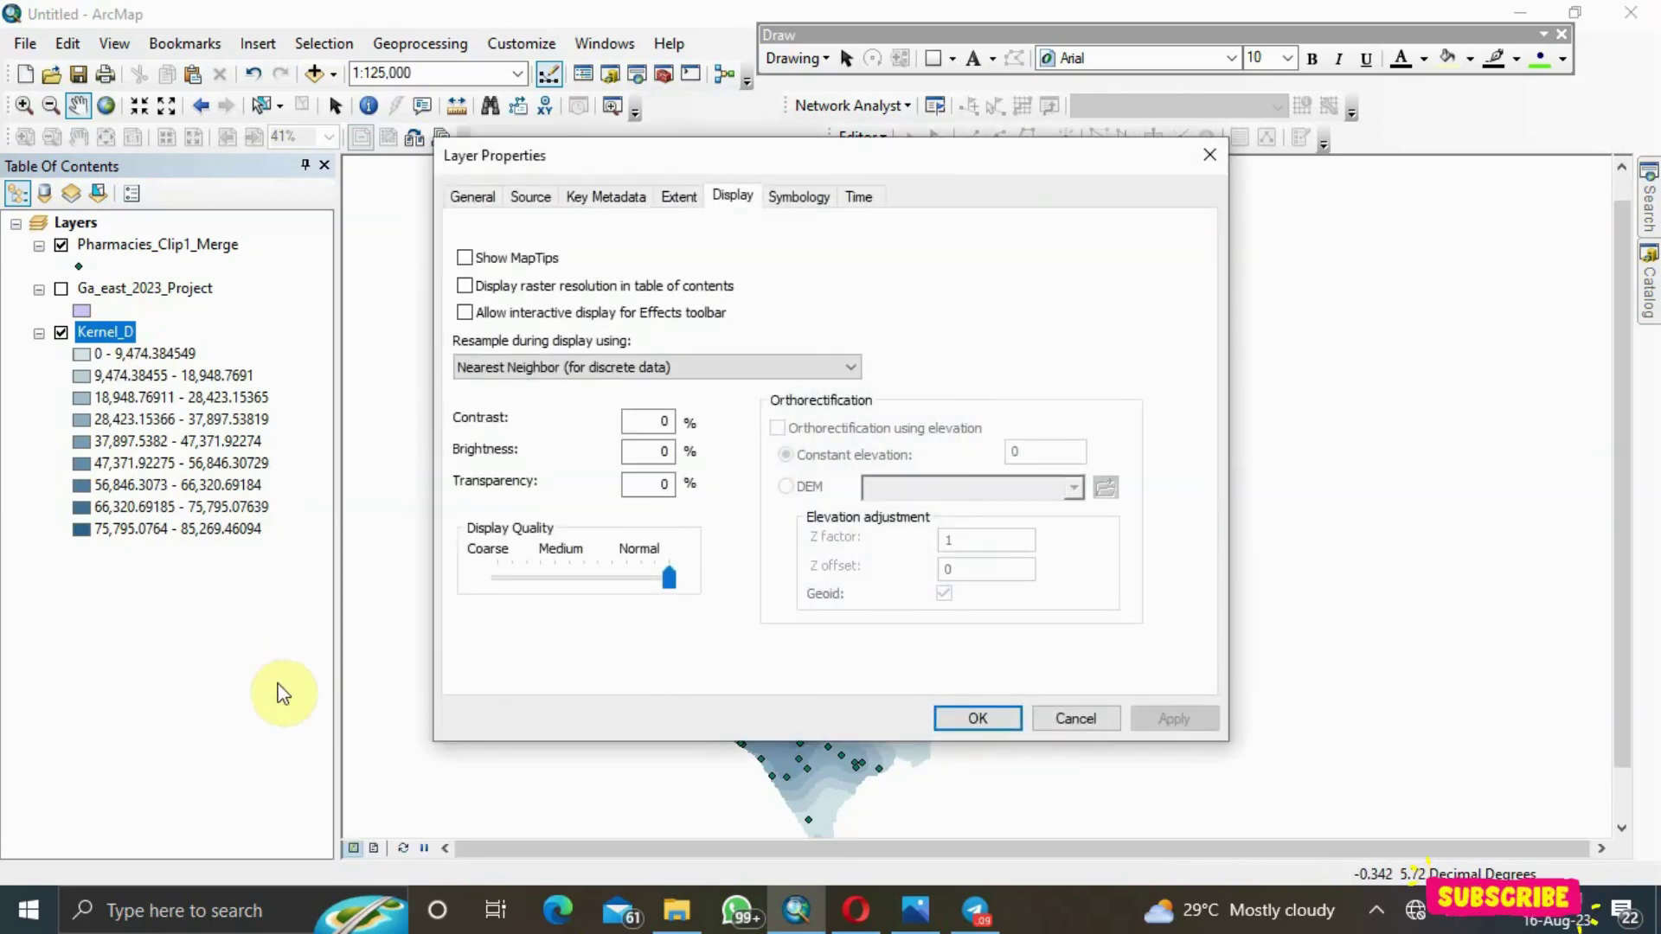
{"action": "left_click", "coordinate": [817, 202]}
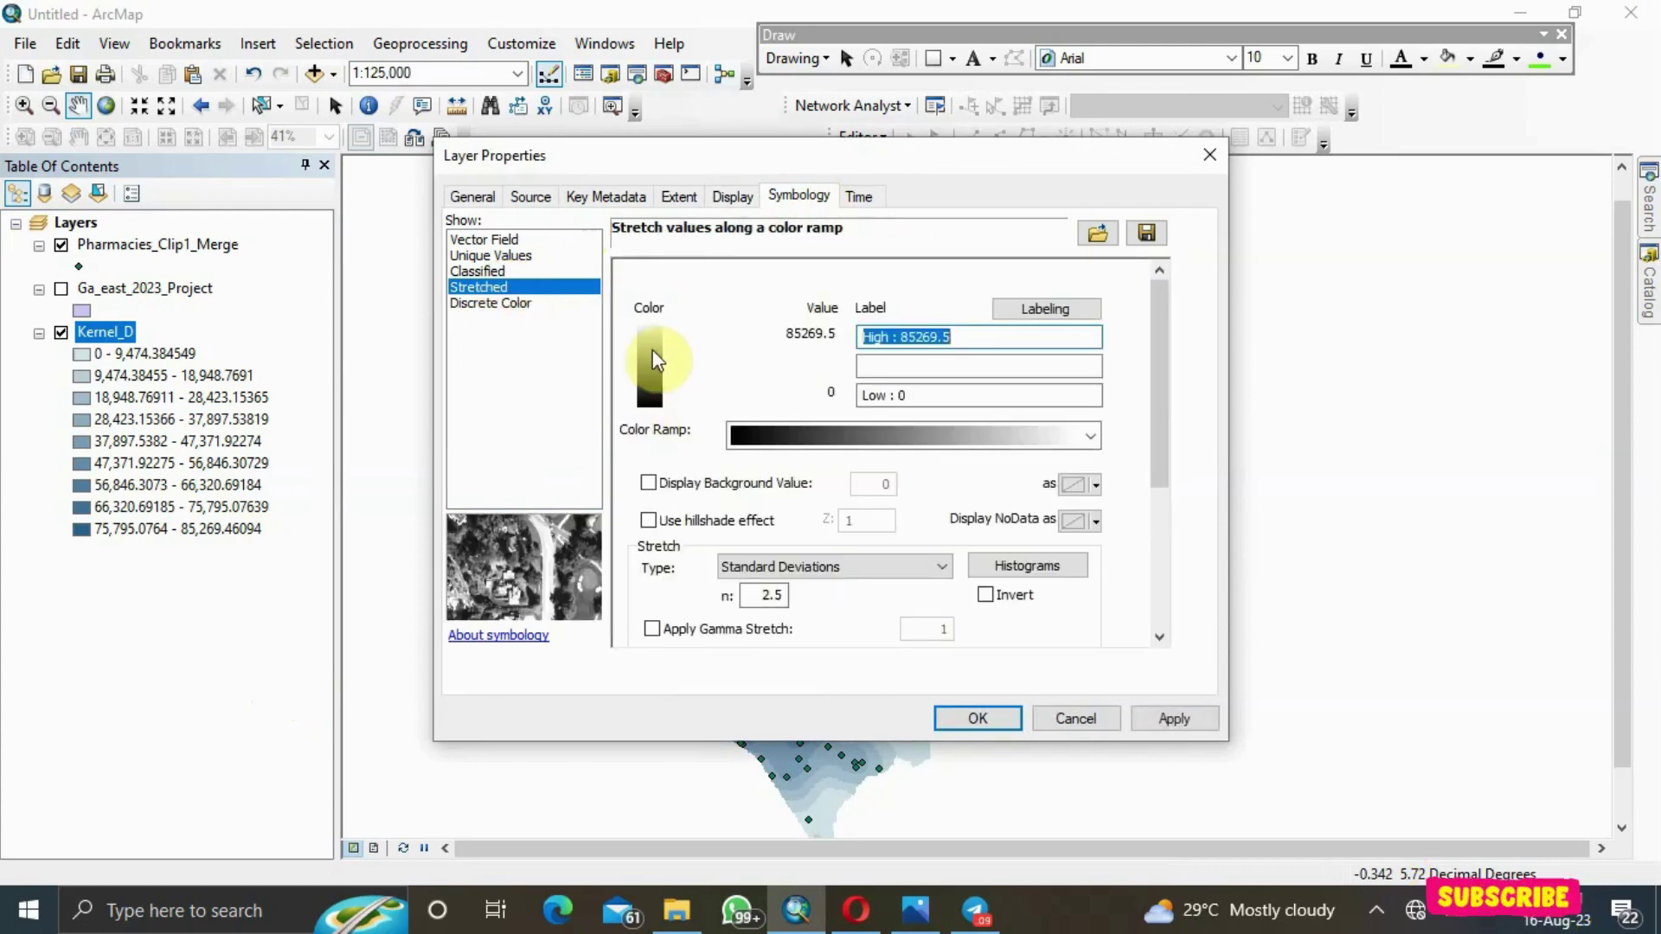
Apply a light-to-dark blue color ramp to the stretched Kernel_D raster and view it on the map
{"action": "left_click", "coordinate": [1092, 435]}
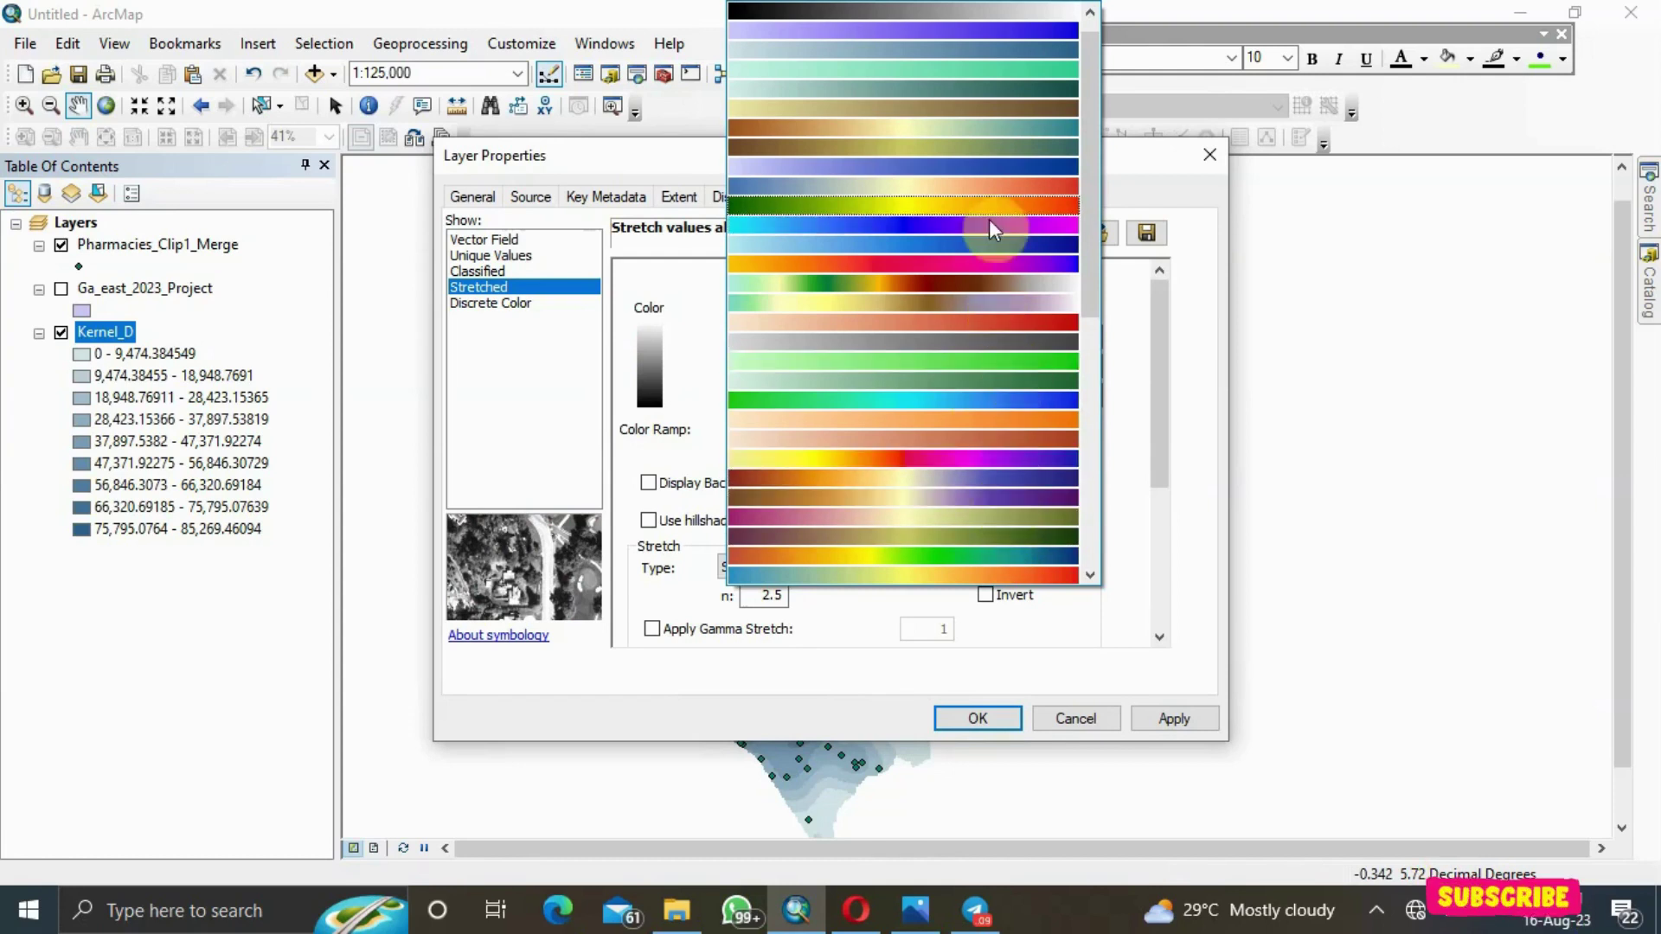
{"action": "left_click", "coordinate": [989, 169]}
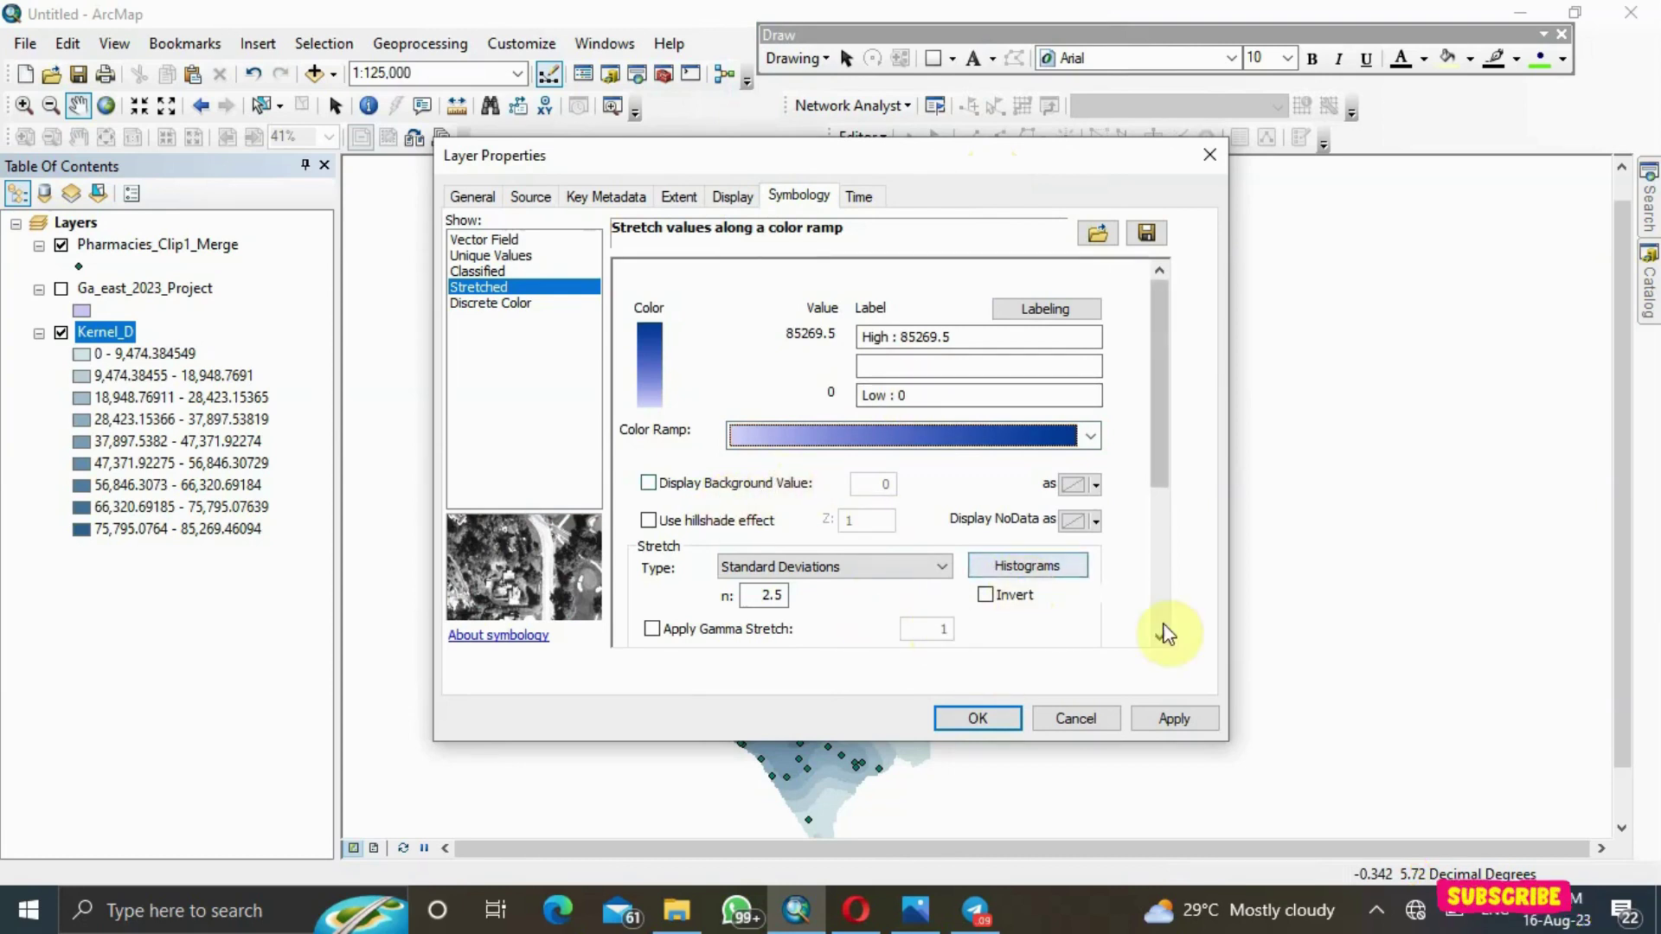
{"action": "left_click", "coordinate": [1150, 719]}
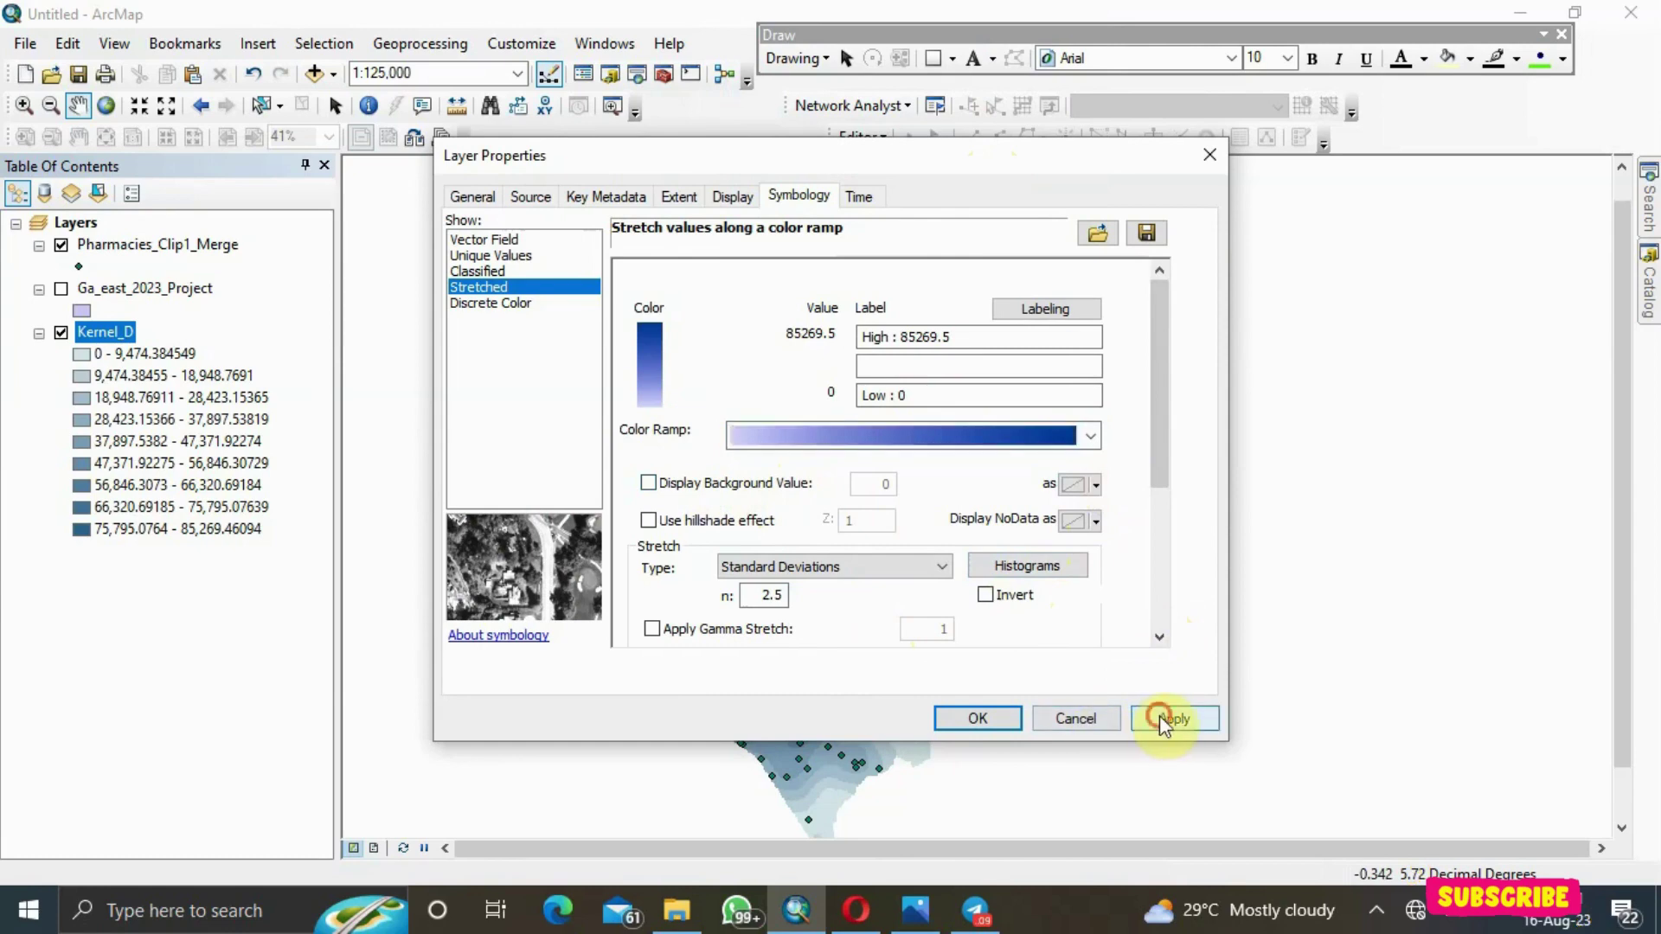
{"action": "left_click_drag", "start_coordinate": [856, 154], "coordinate": [1576, 318]}
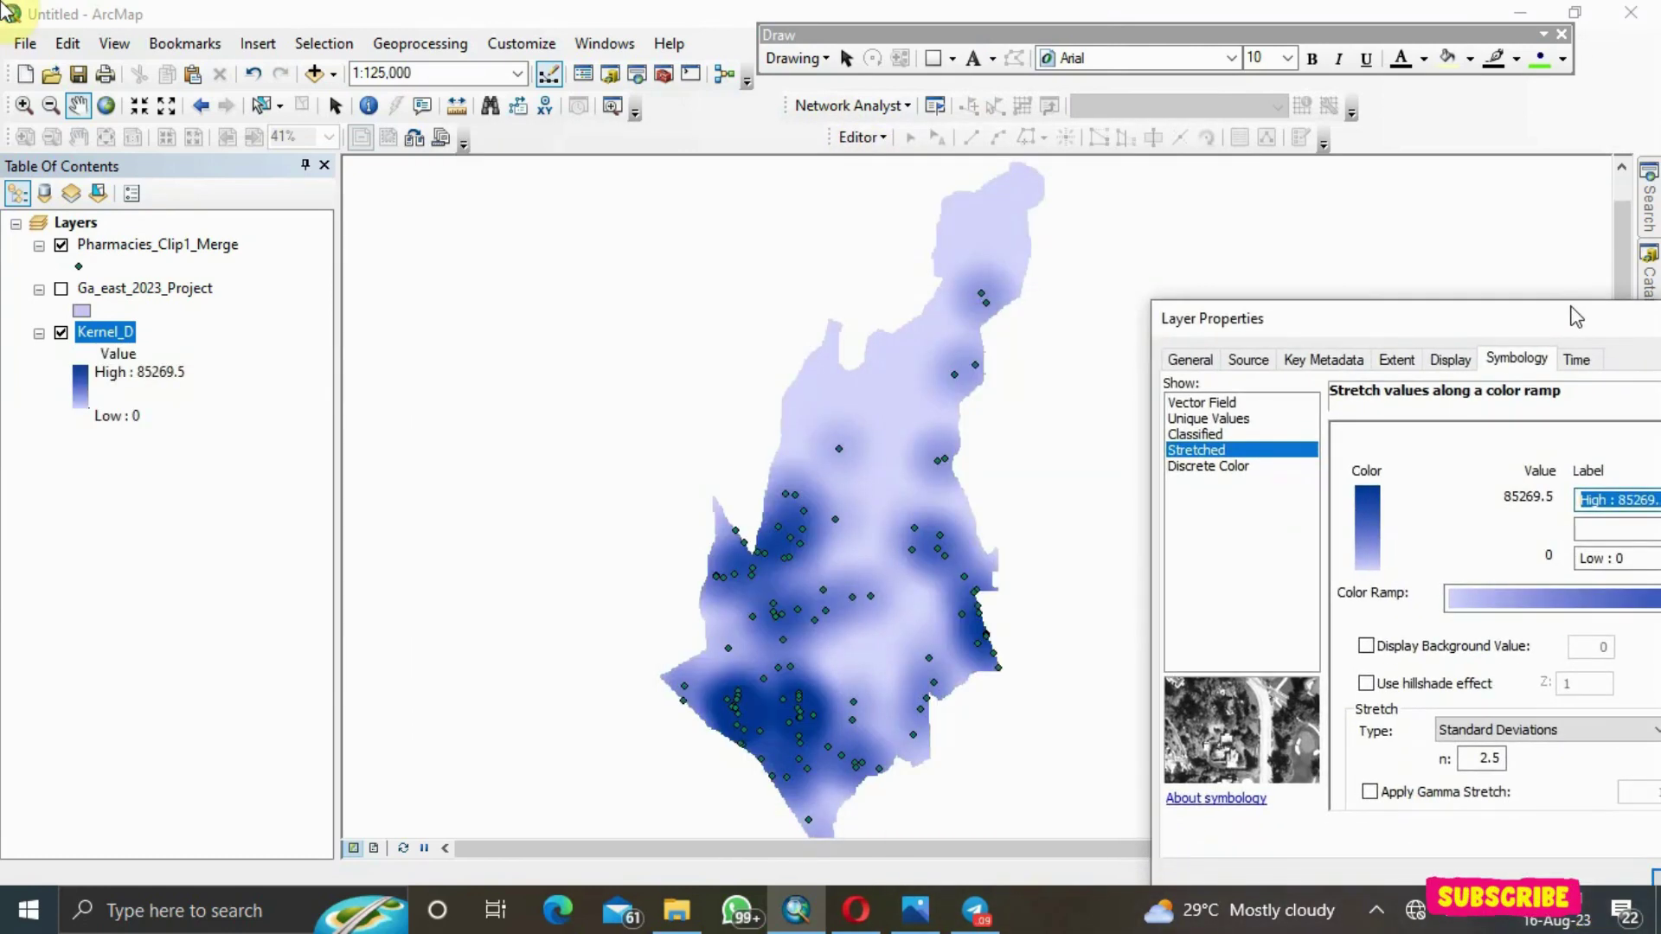
{"action": "left_click", "coordinate": [1574, 314]}
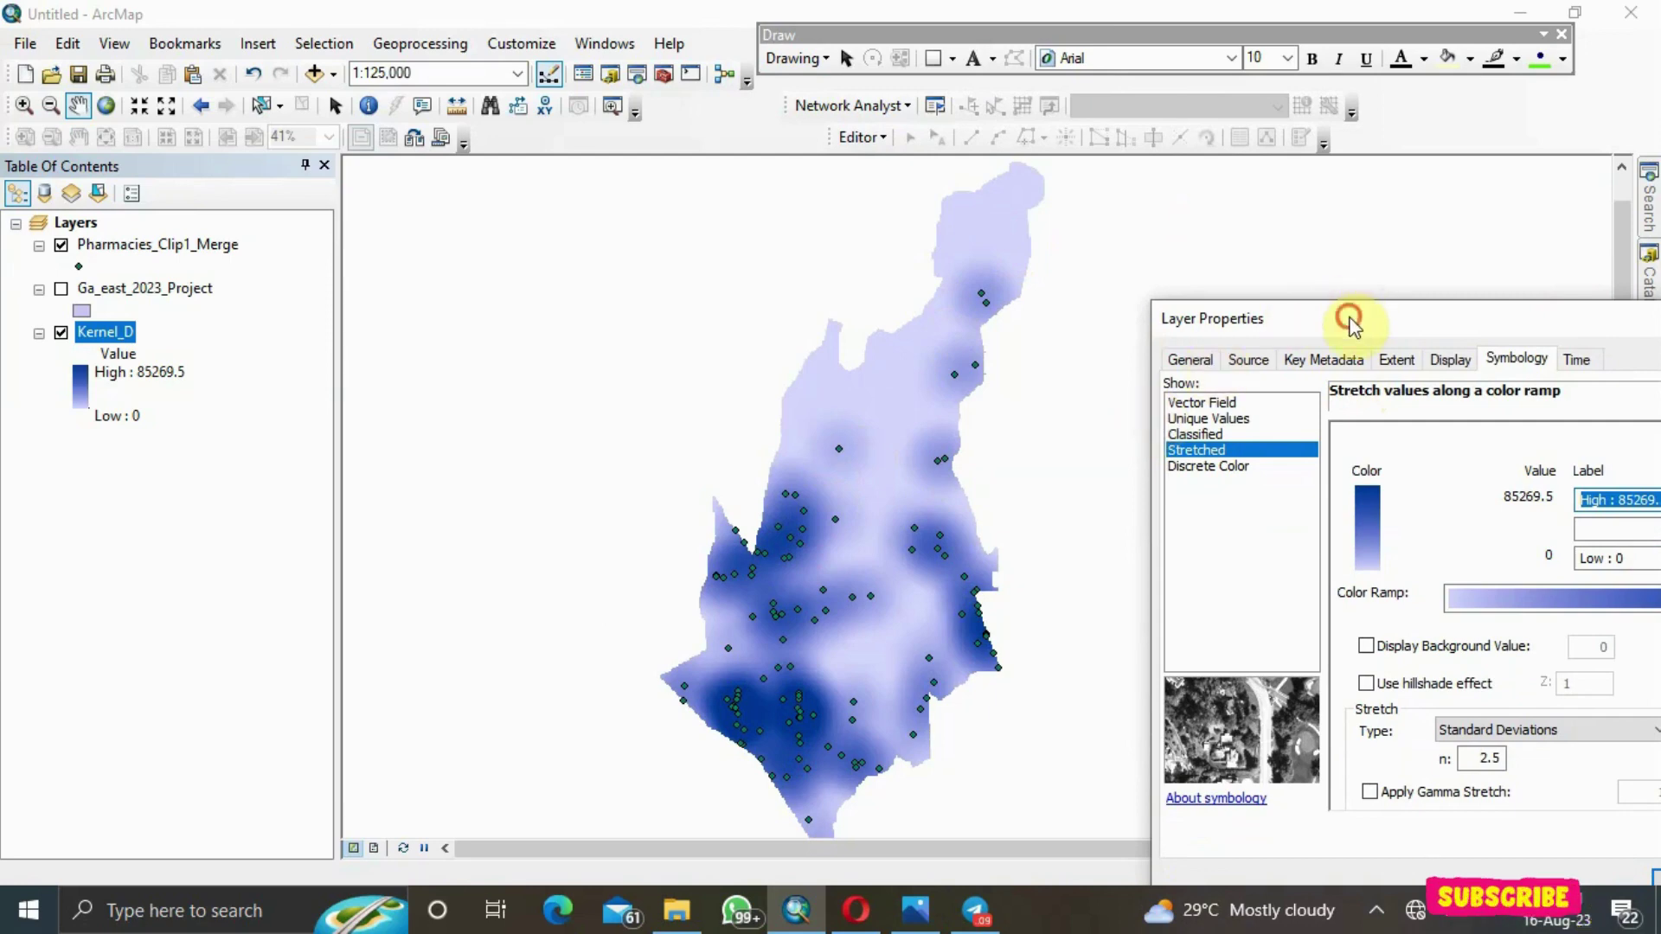
{"action": "left_click_drag", "start_coordinate": [1354, 326], "coordinate": [784, 208]}
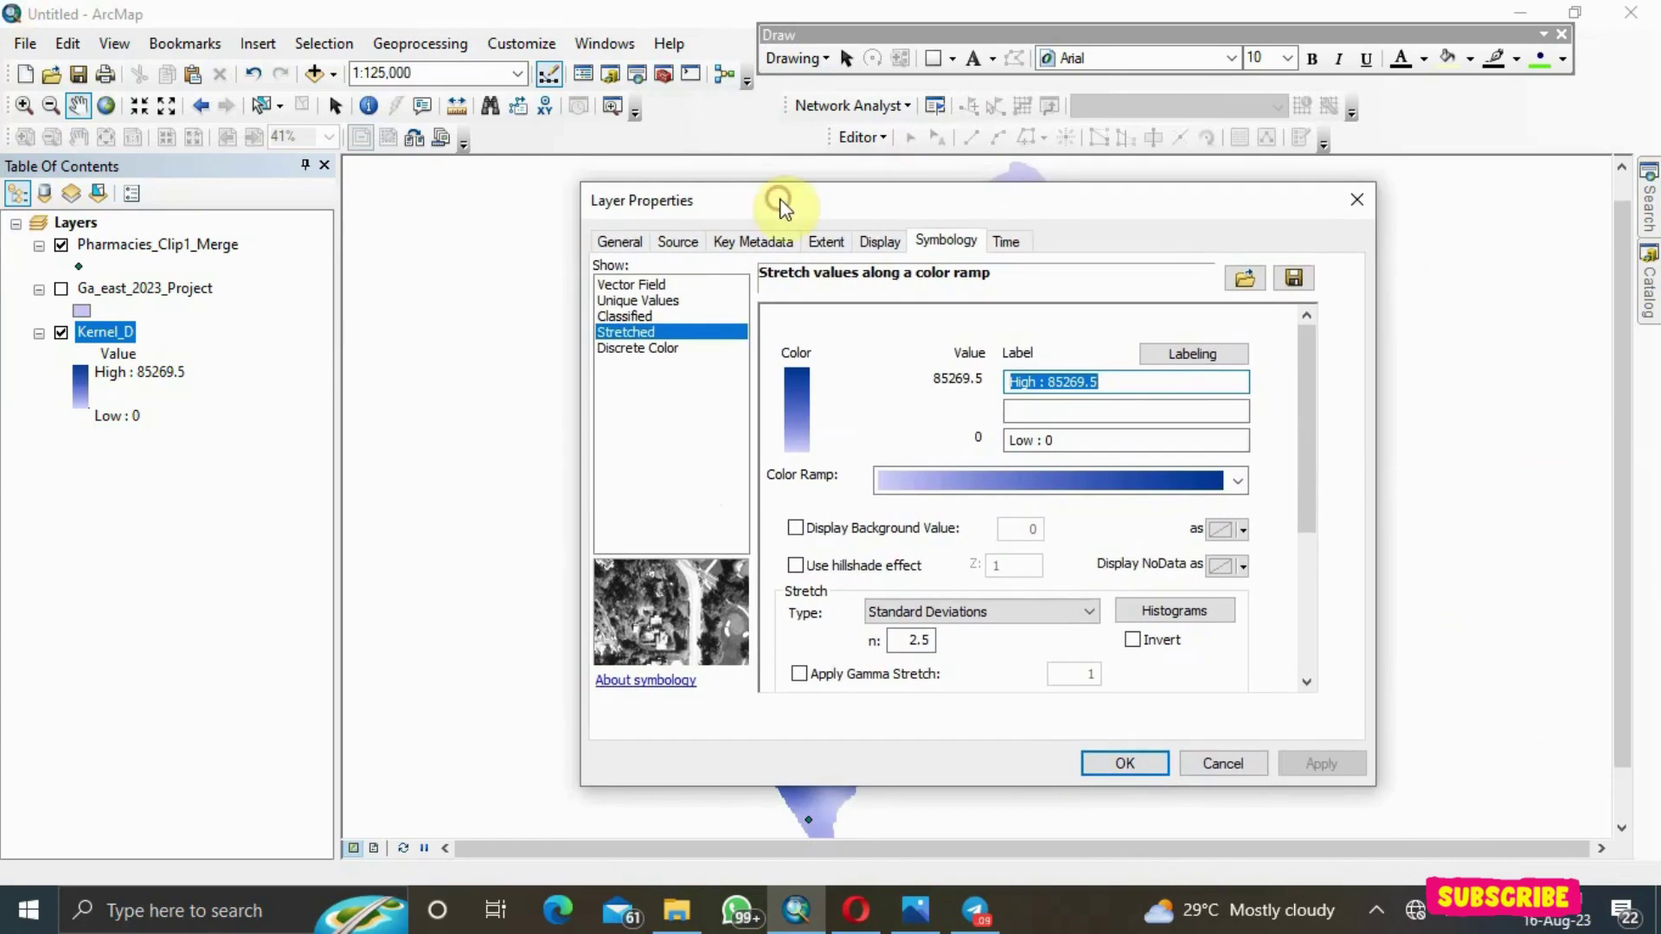
Switch the Kernel_D symbology to Classified with 5 classes
{"action": "left_click", "coordinate": [626, 316]}
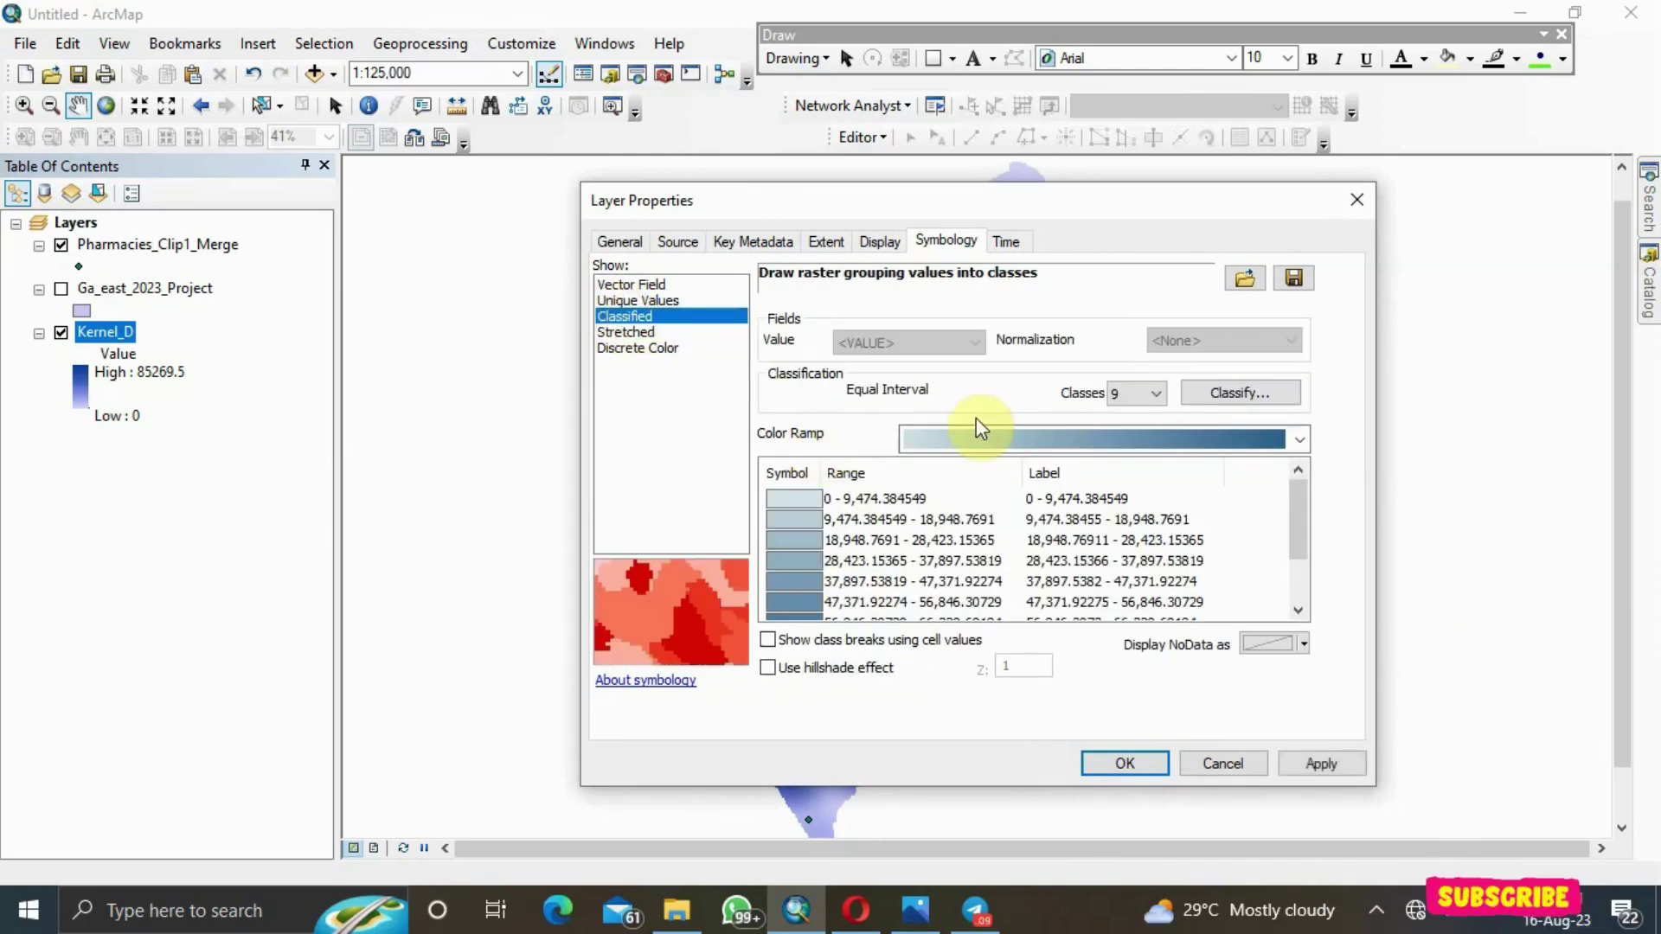
{"action": "left_click", "coordinate": [1154, 394]}
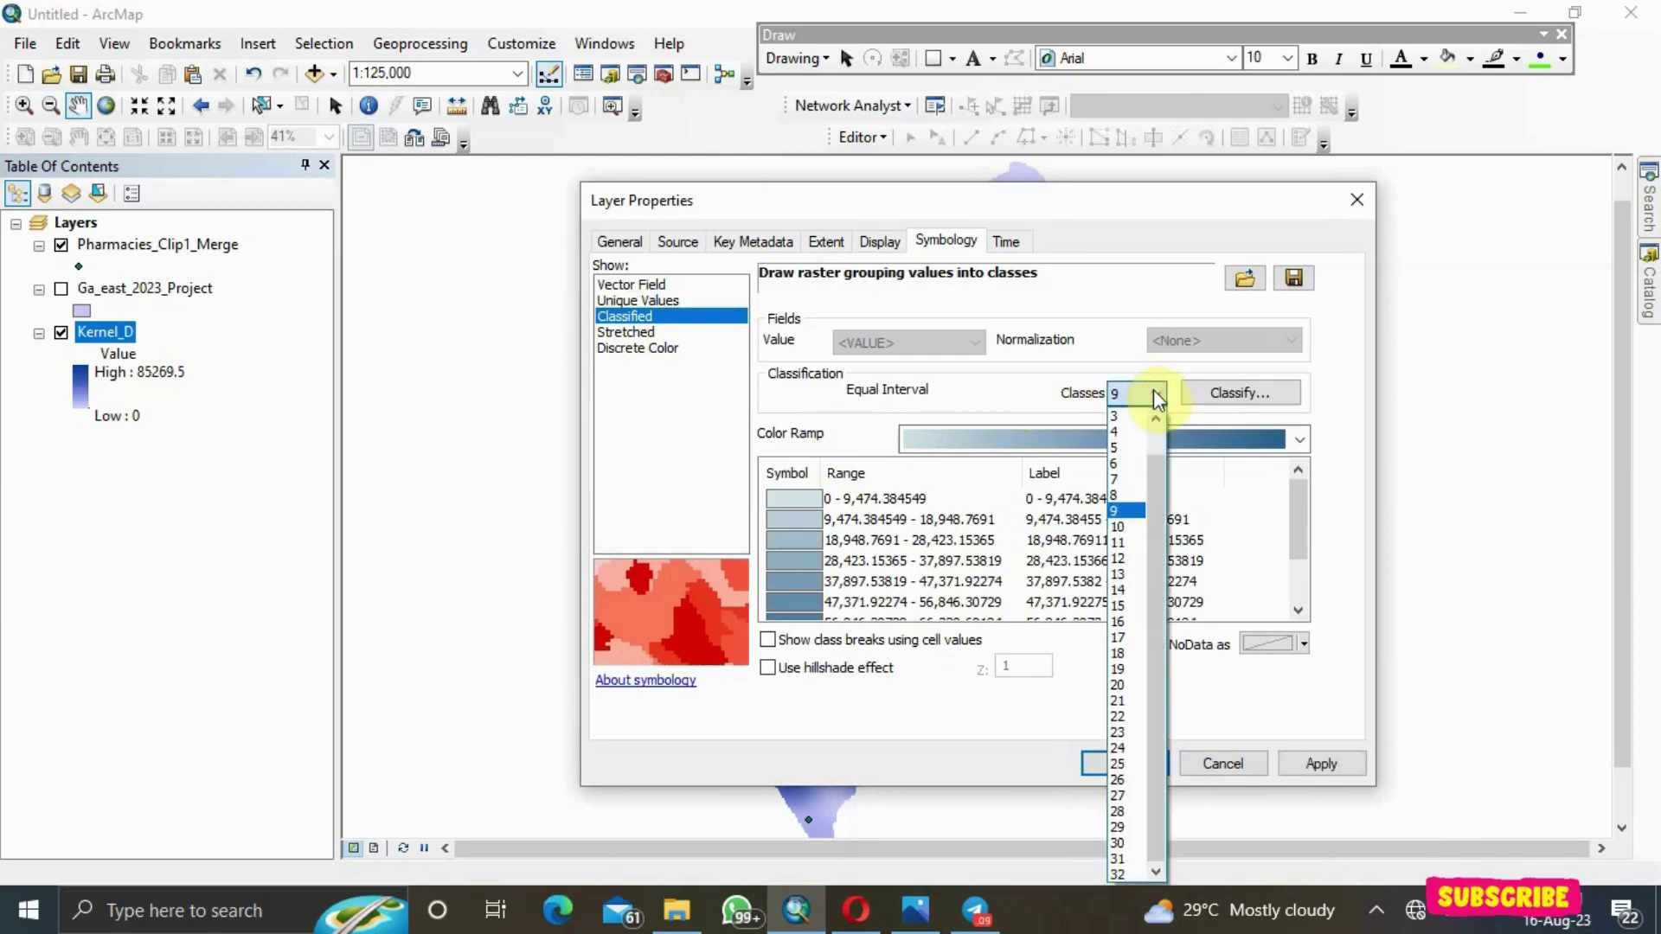
{"action": "left_click", "coordinate": [1123, 448]}
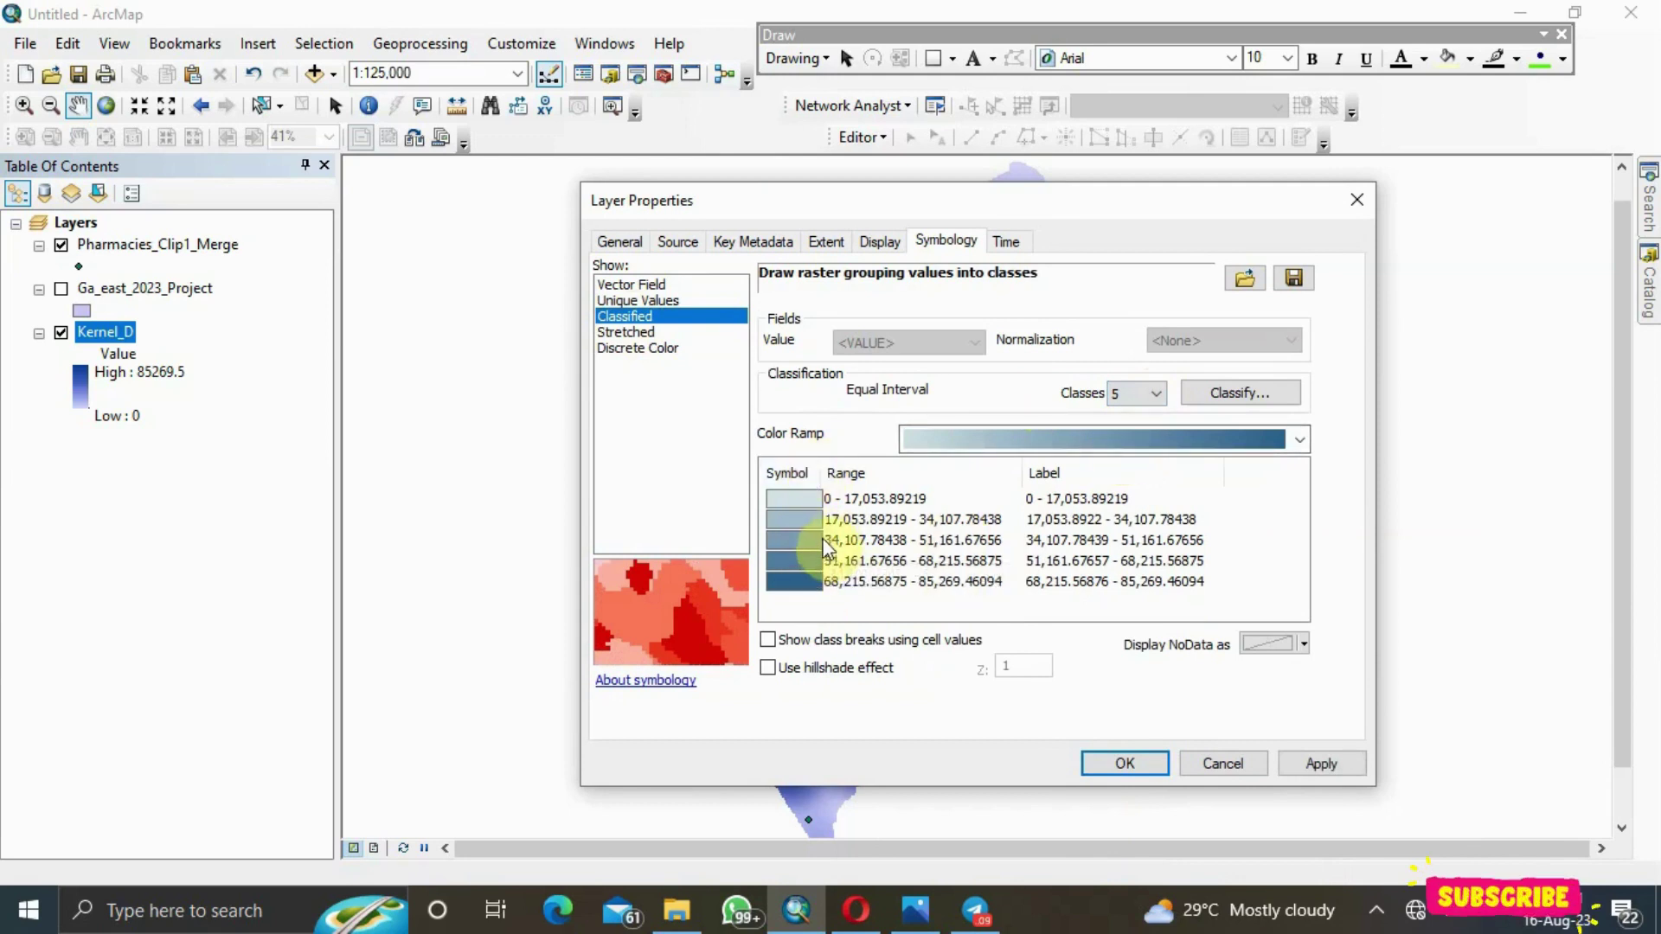
Set the classification method of Kernel_D to Natural Breaks (Jenks) and accept the classification
{"action": "left_click", "coordinate": [1251, 394]}
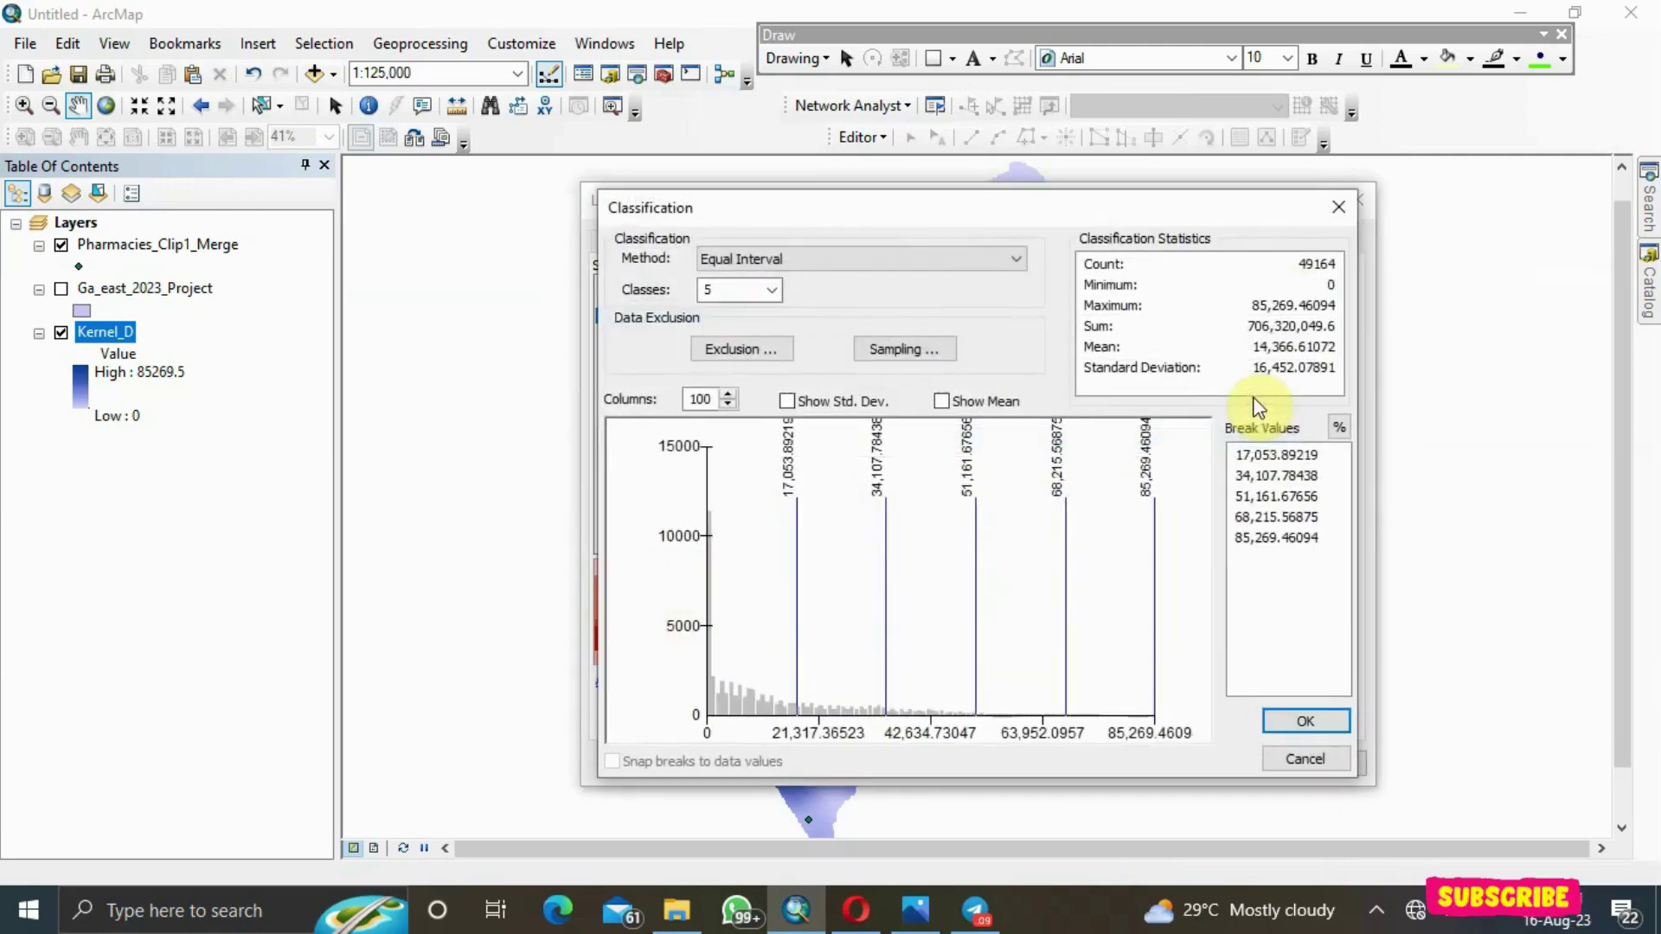
{"action": "left_click", "coordinate": [1005, 258]}
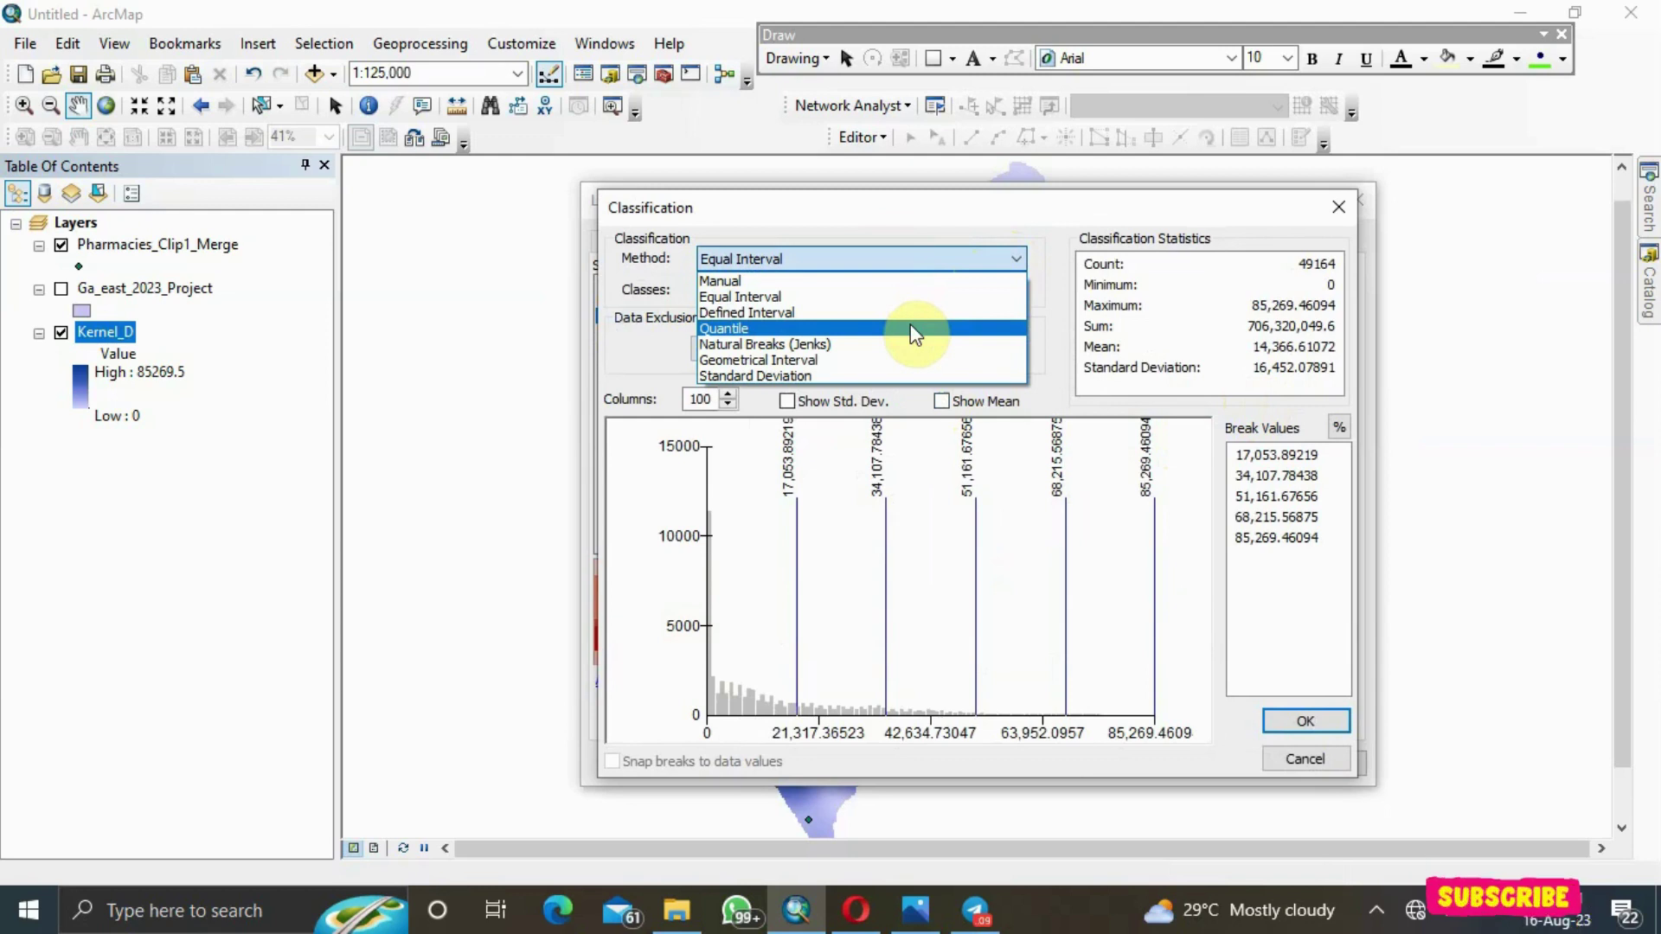
{"action": "left_click", "coordinate": [886, 299]}
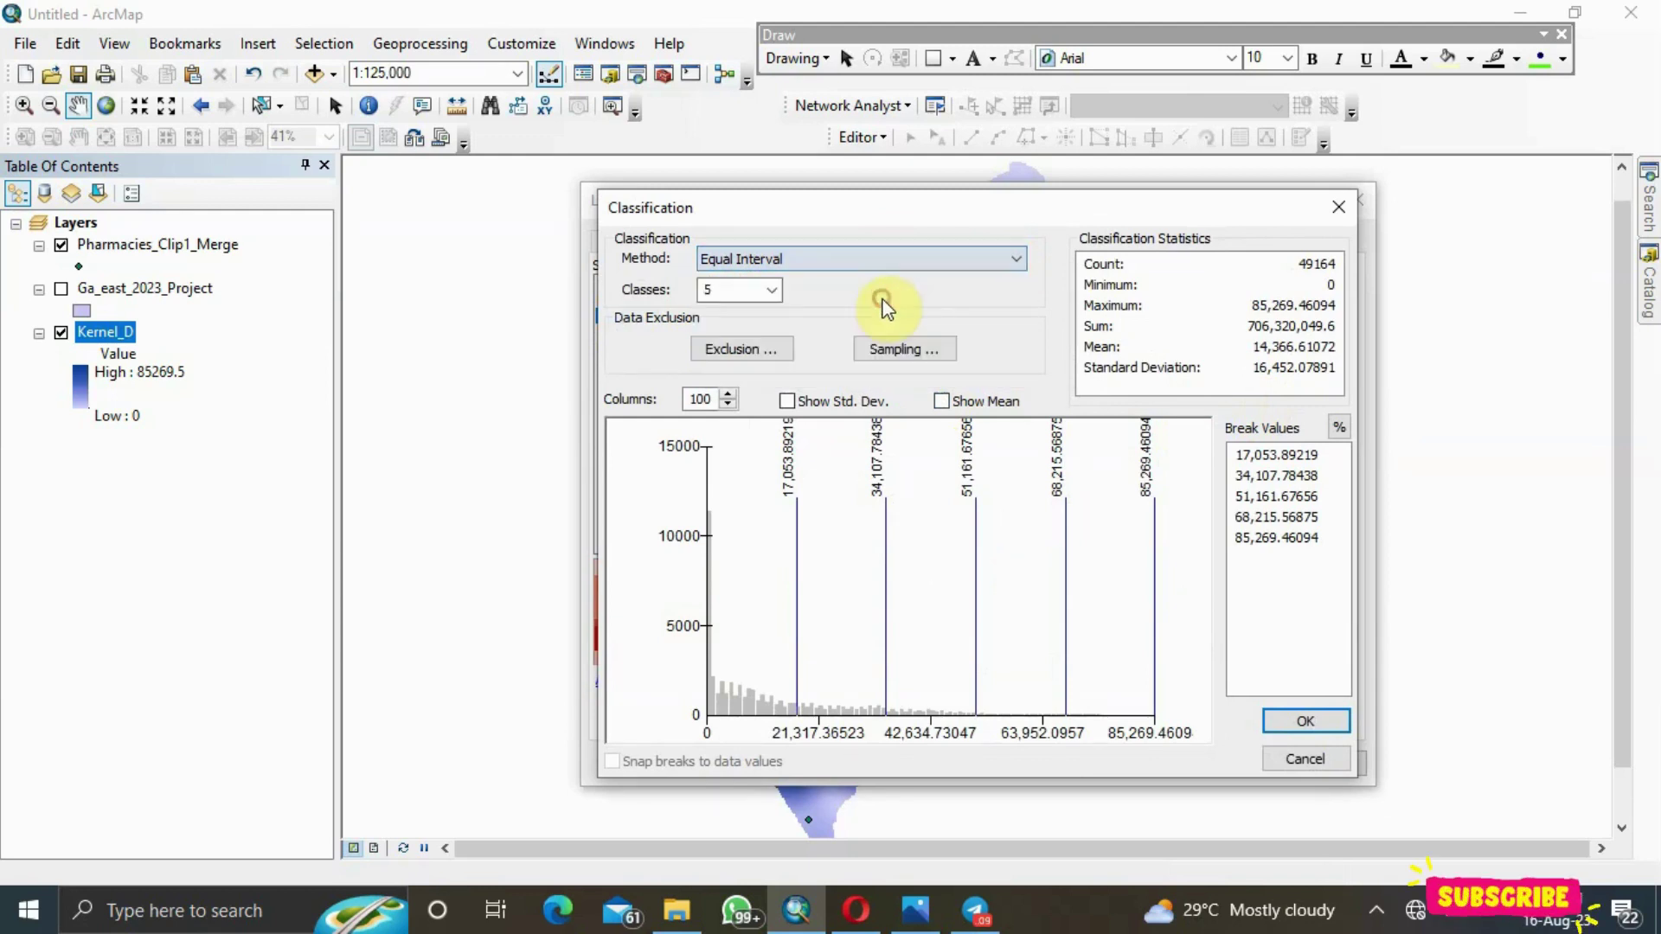
{"action": "left_click", "coordinate": [967, 251]}
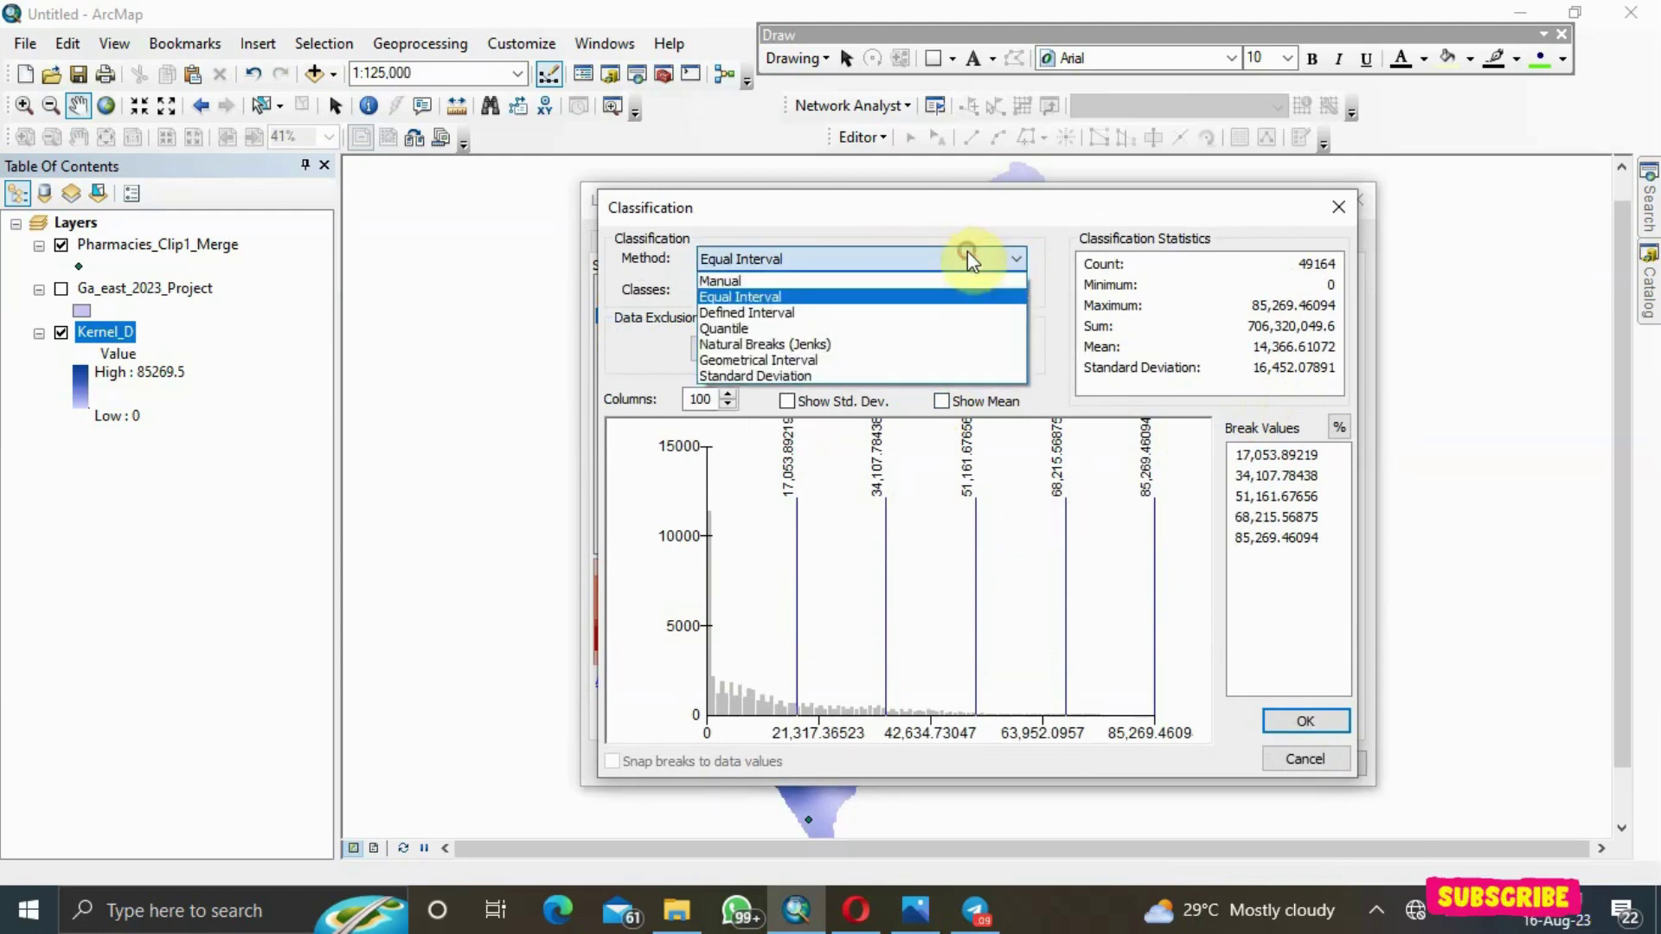
{"action": "left_click", "coordinate": [827, 345]}
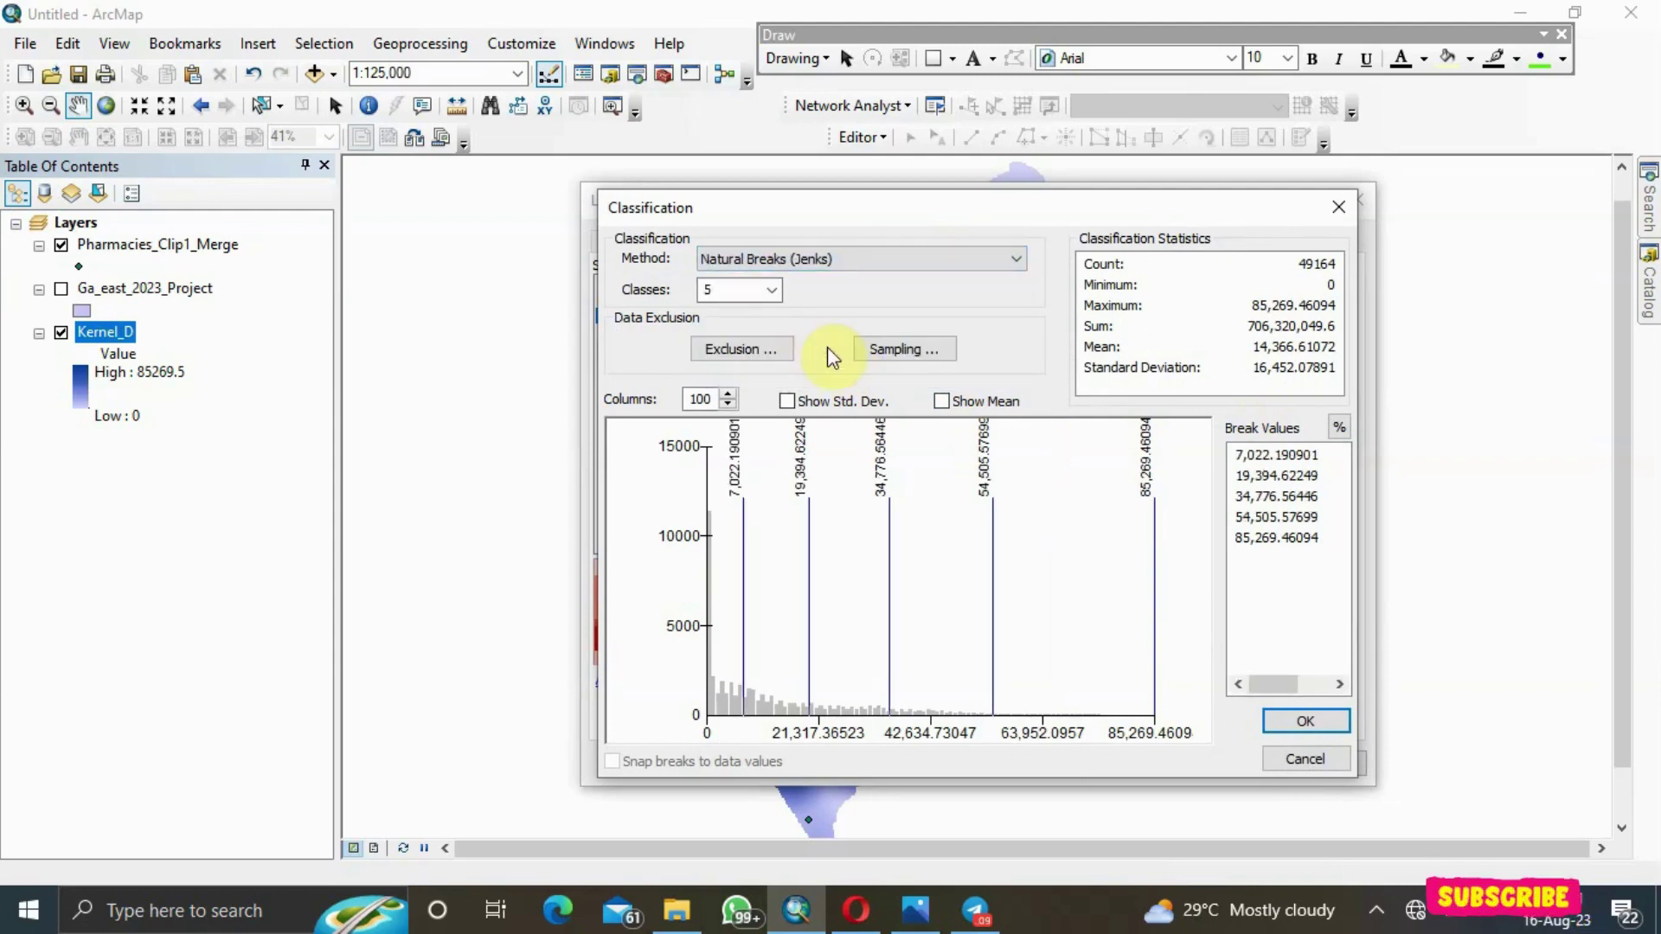
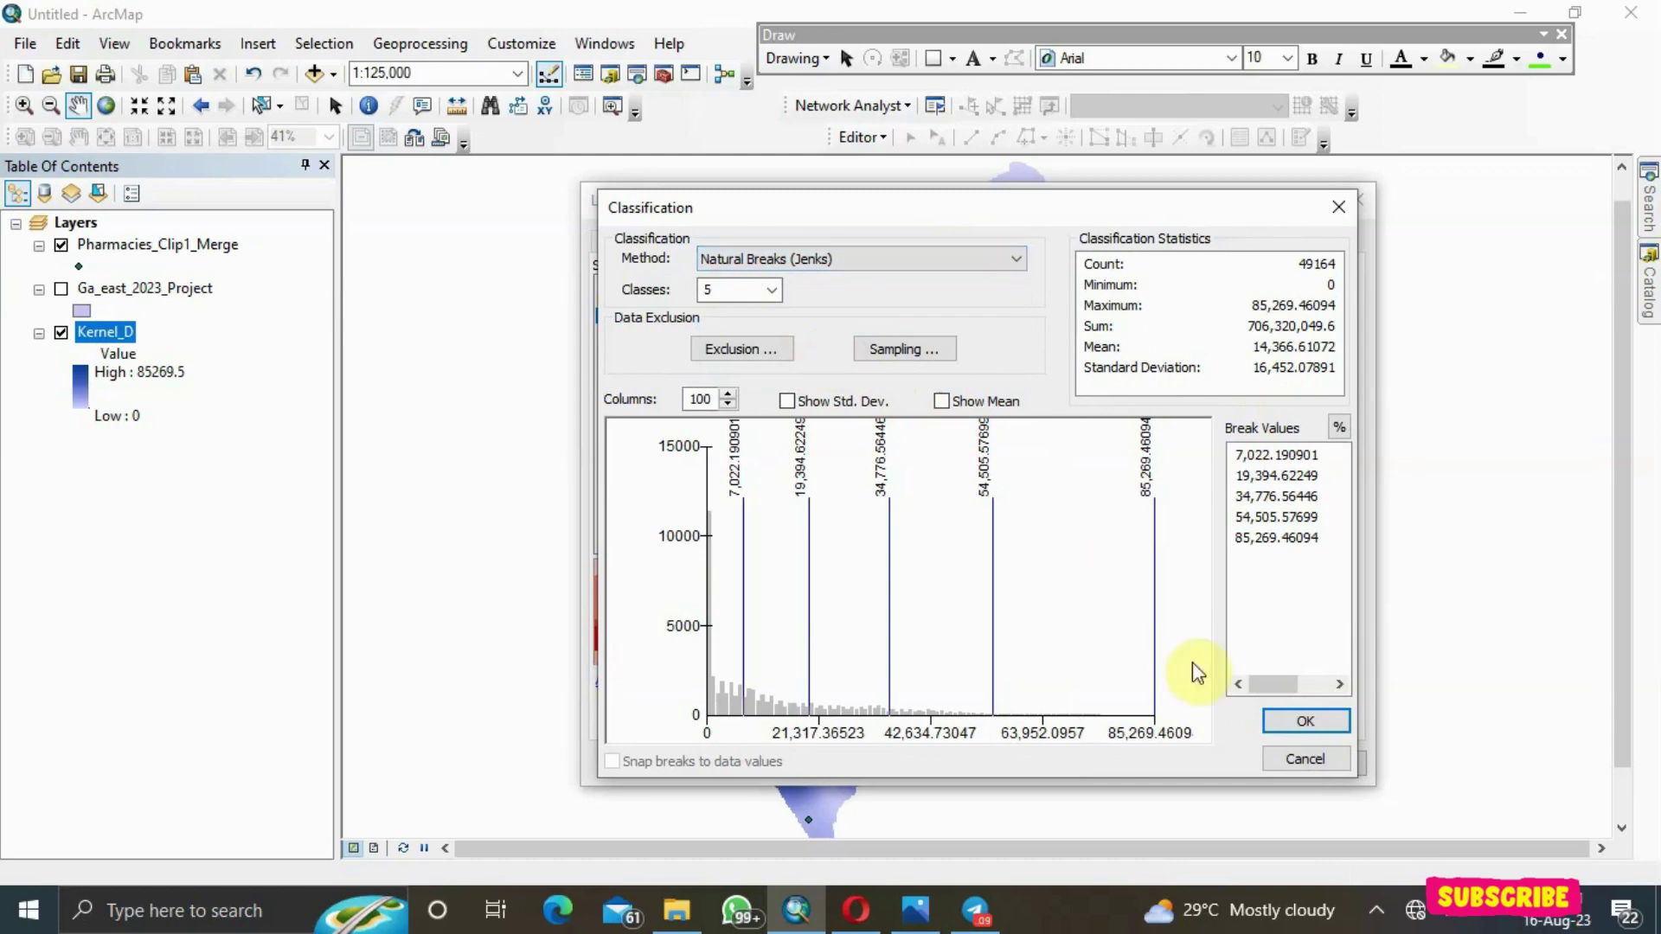
{"action": "left_click", "coordinate": [1286, 717]}
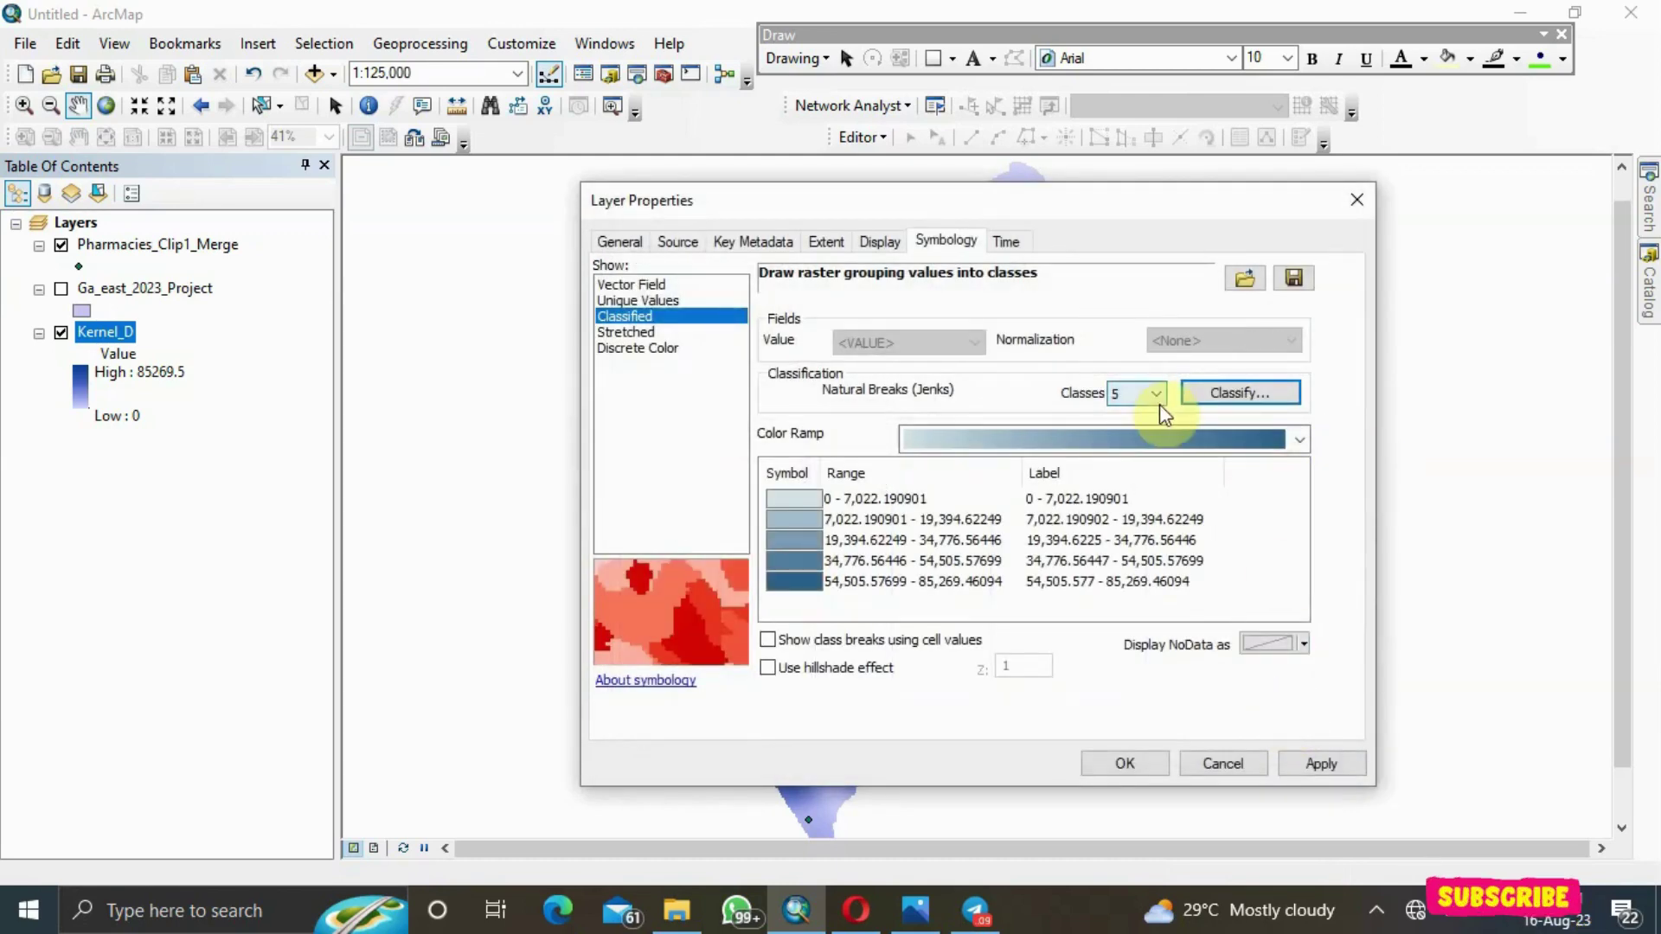
Apply a light-to-dark green color ramp to the Kernel_D classes and view the classified raster on the map
{"action": "left_click", "coordinate": [1297, 441]}
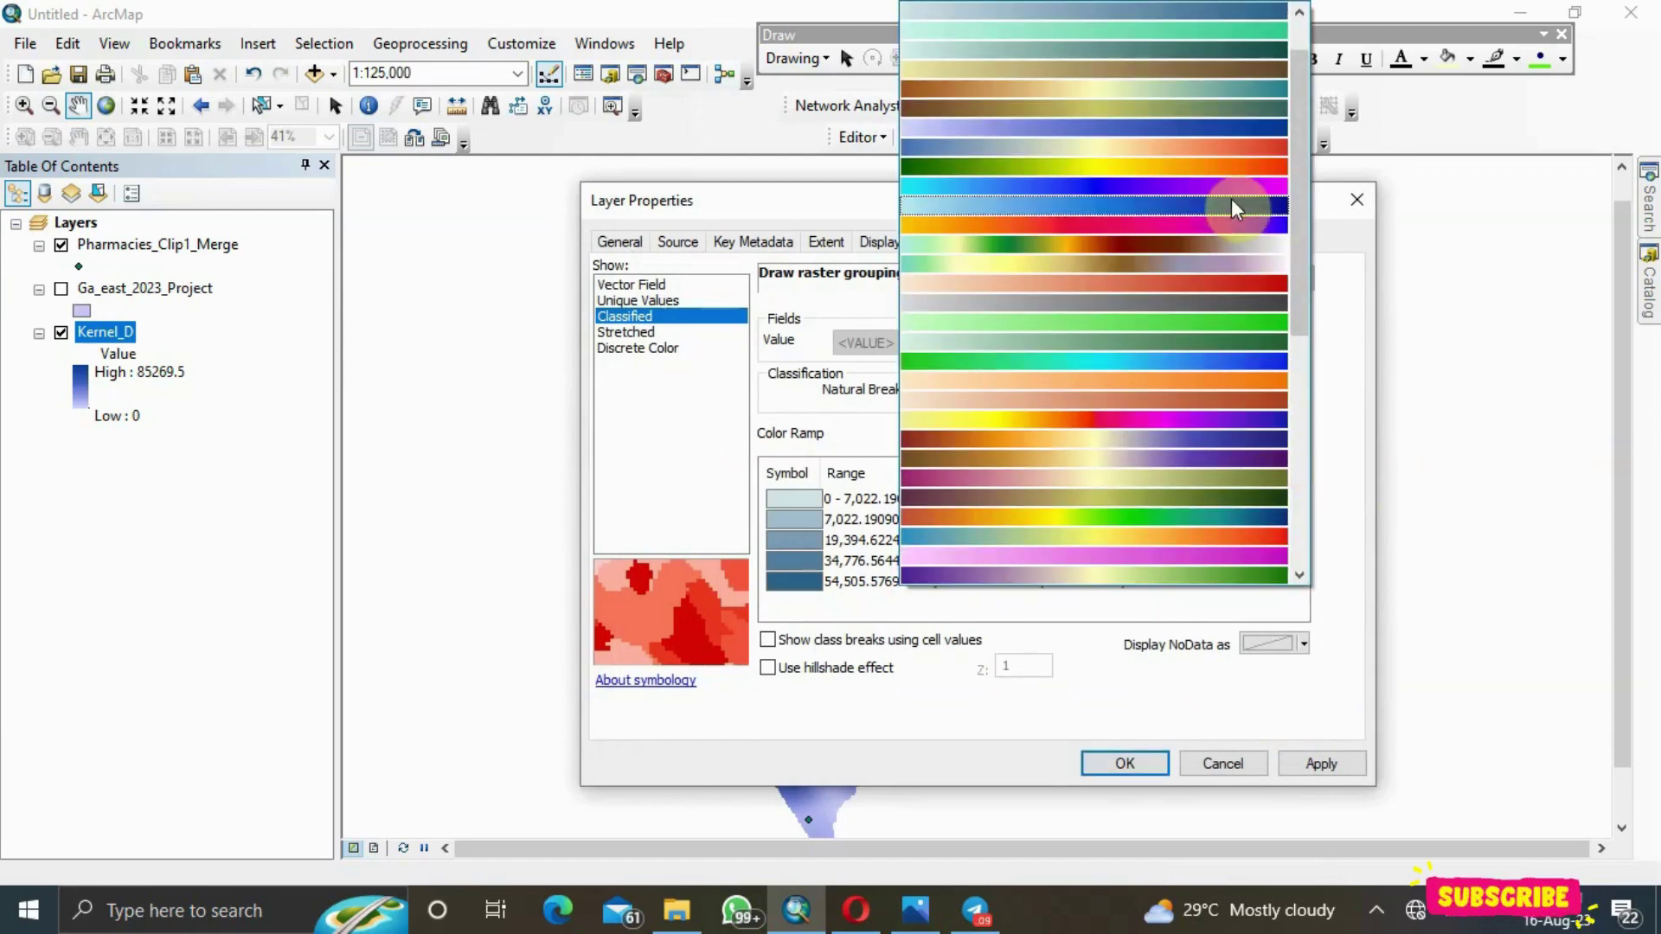
{"action": "left_click", "coordinate": [1246, 33]}
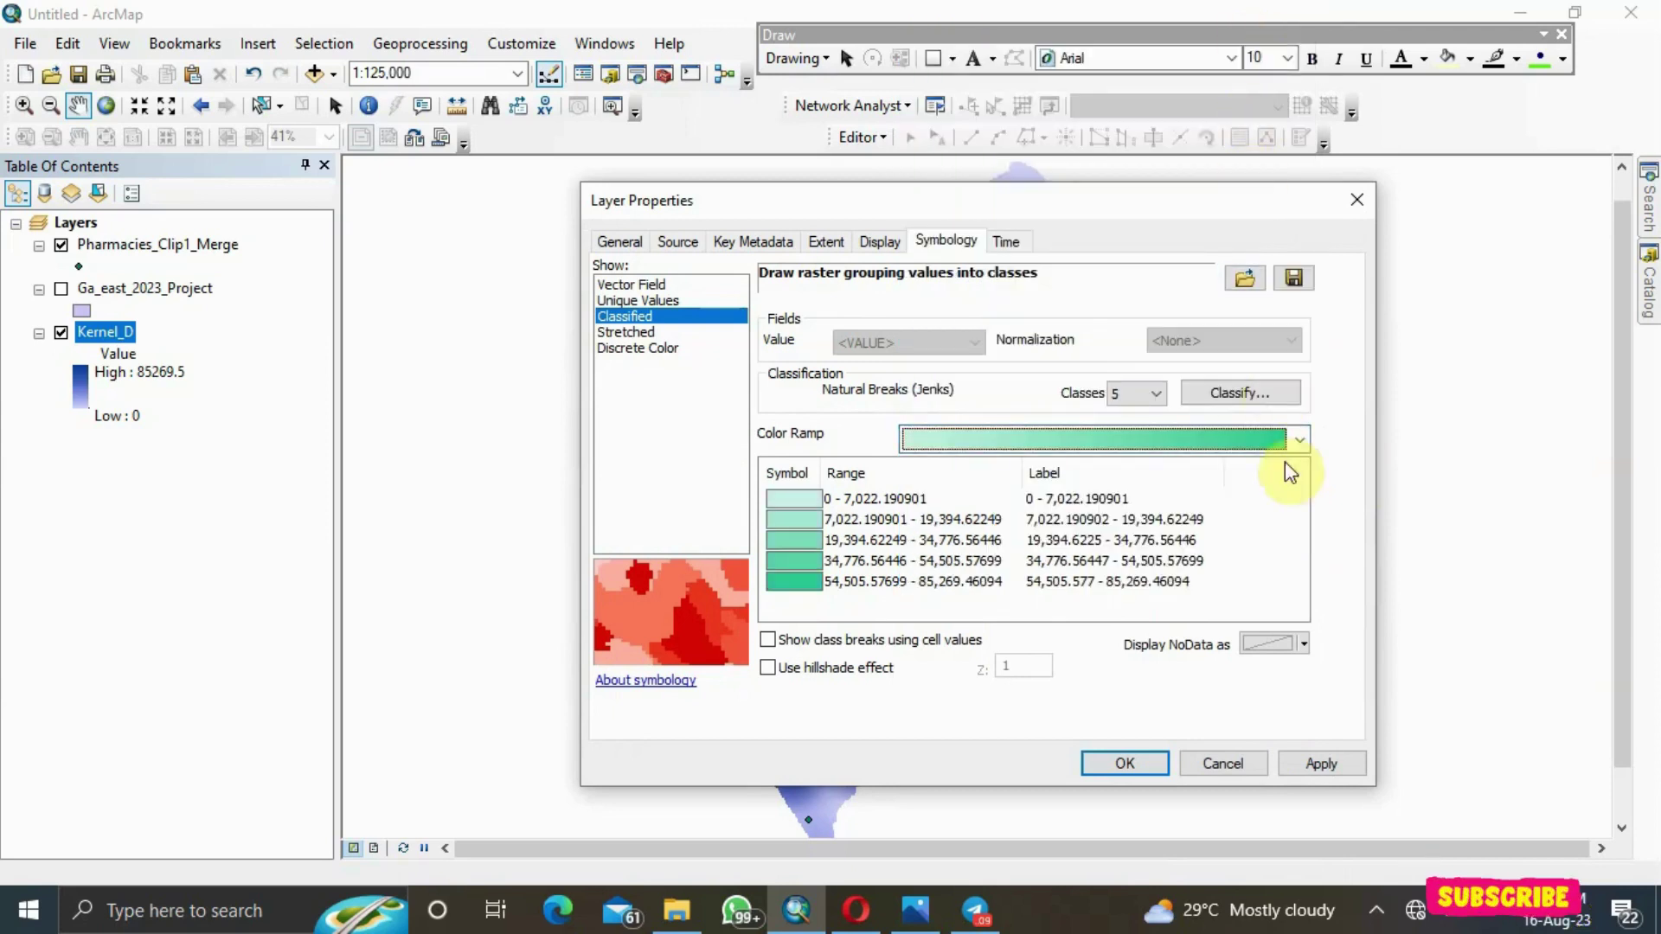
{"action": "left_click", "coordinate": [1320, 763]}
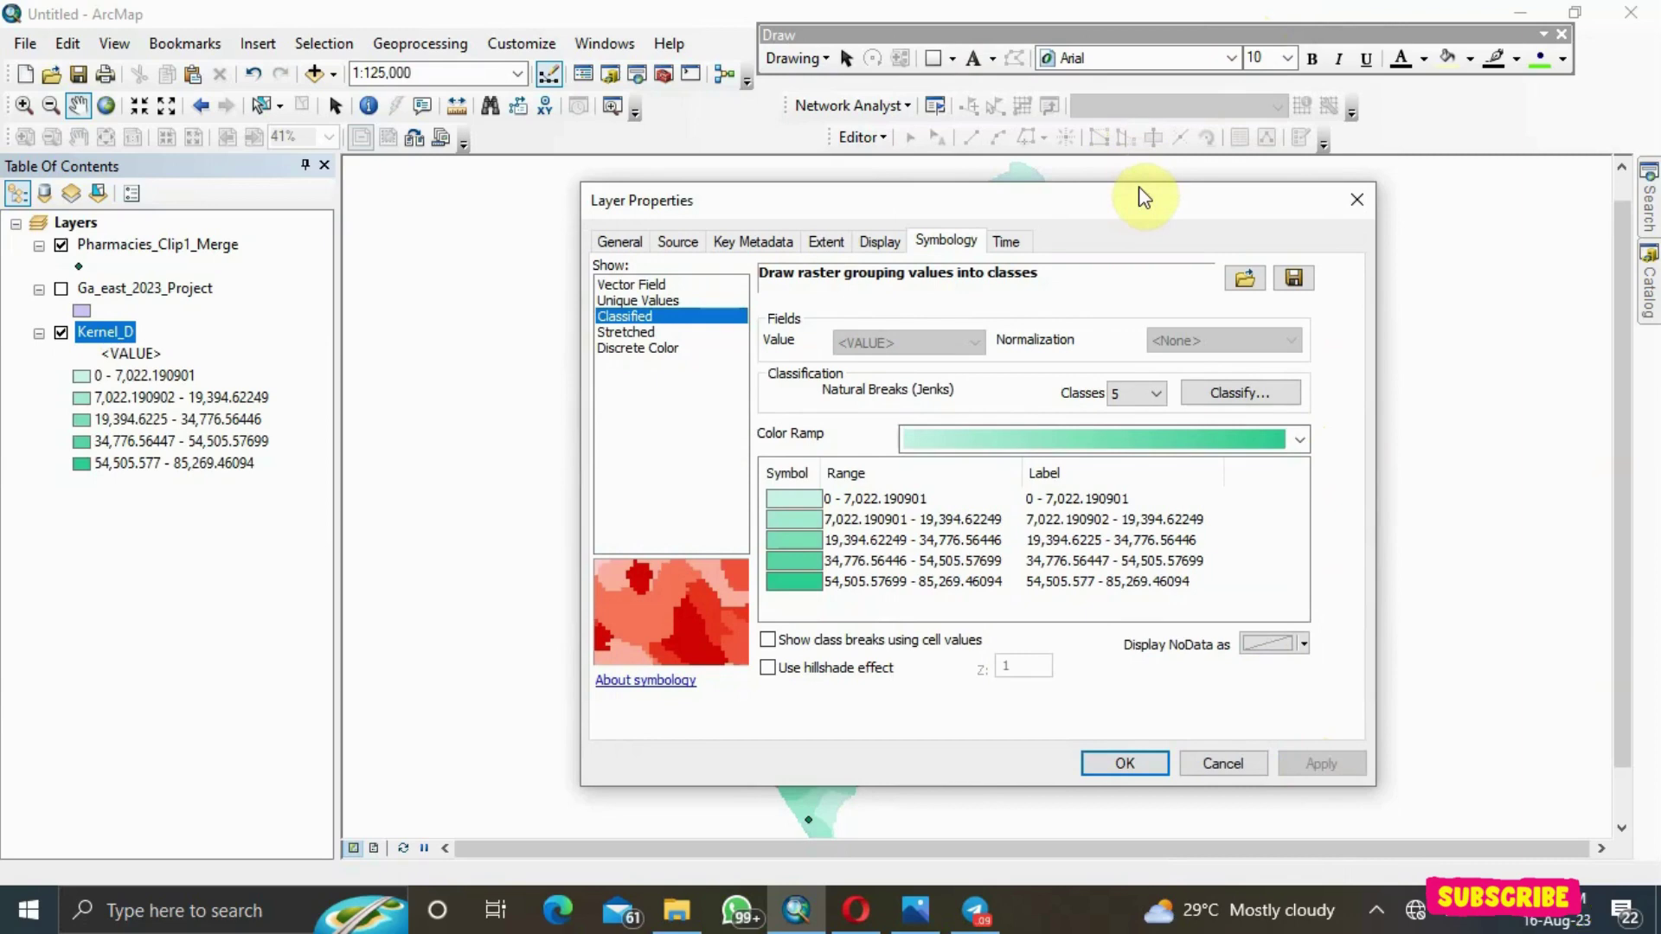
{"action": "left_click_drag", "start_coordinate": [1144, 198], "coordinate": [1660, 249]}
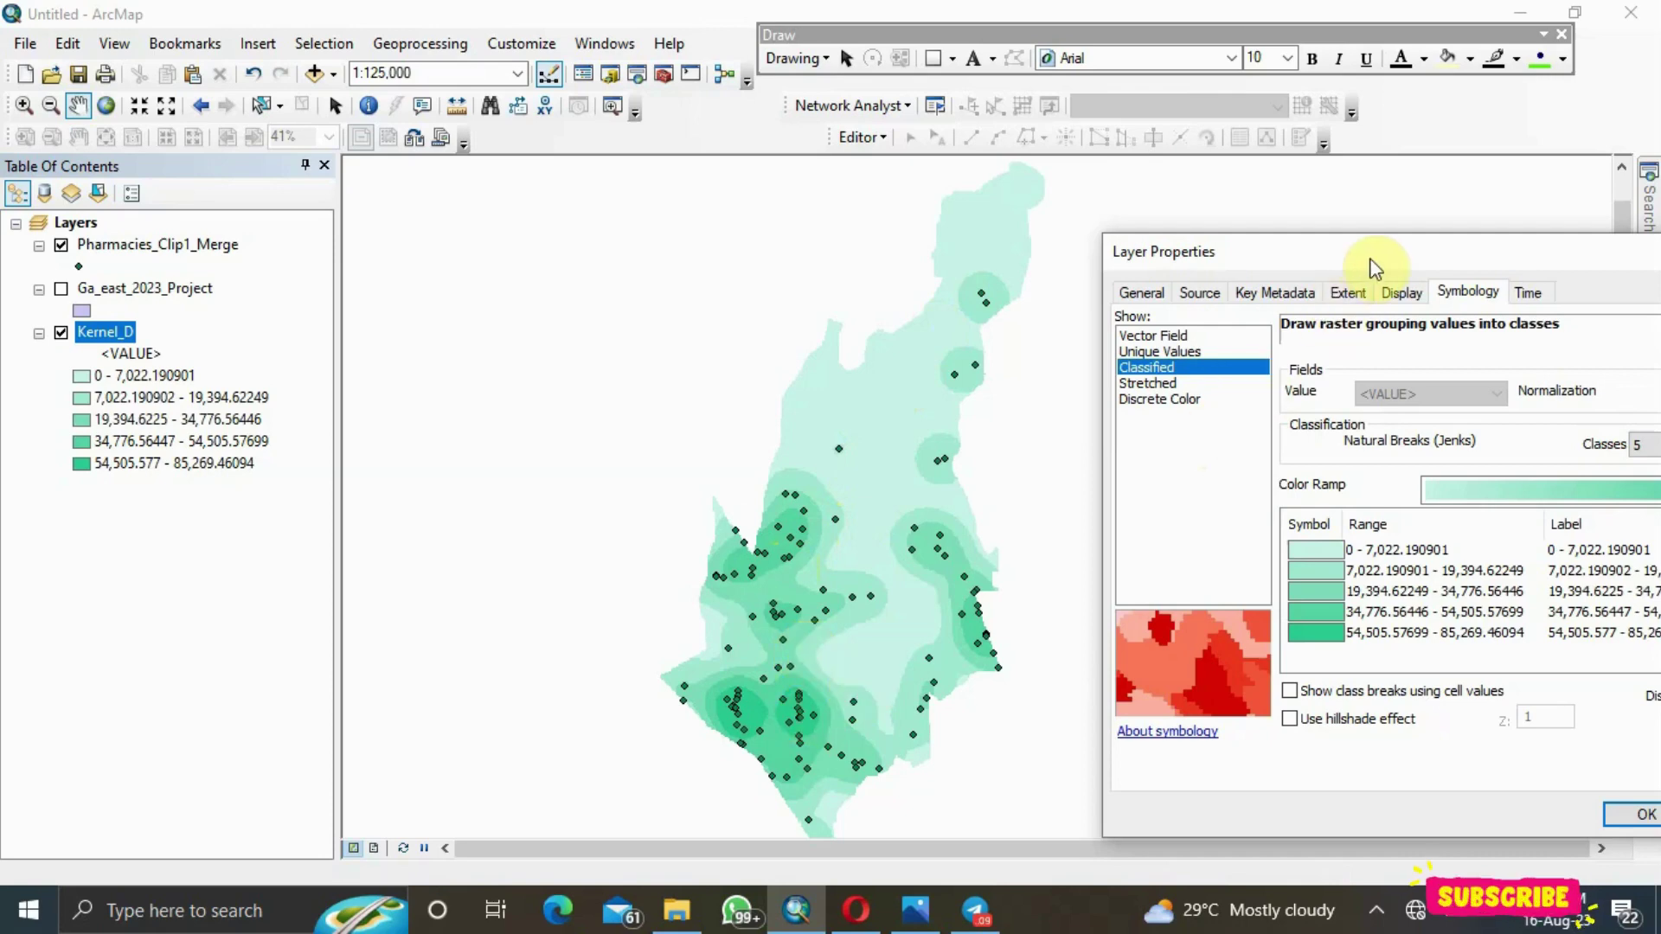
{"action": "left_click_drag", "start_coordinate": [1371, 259], "coordinate": [921, 201]}
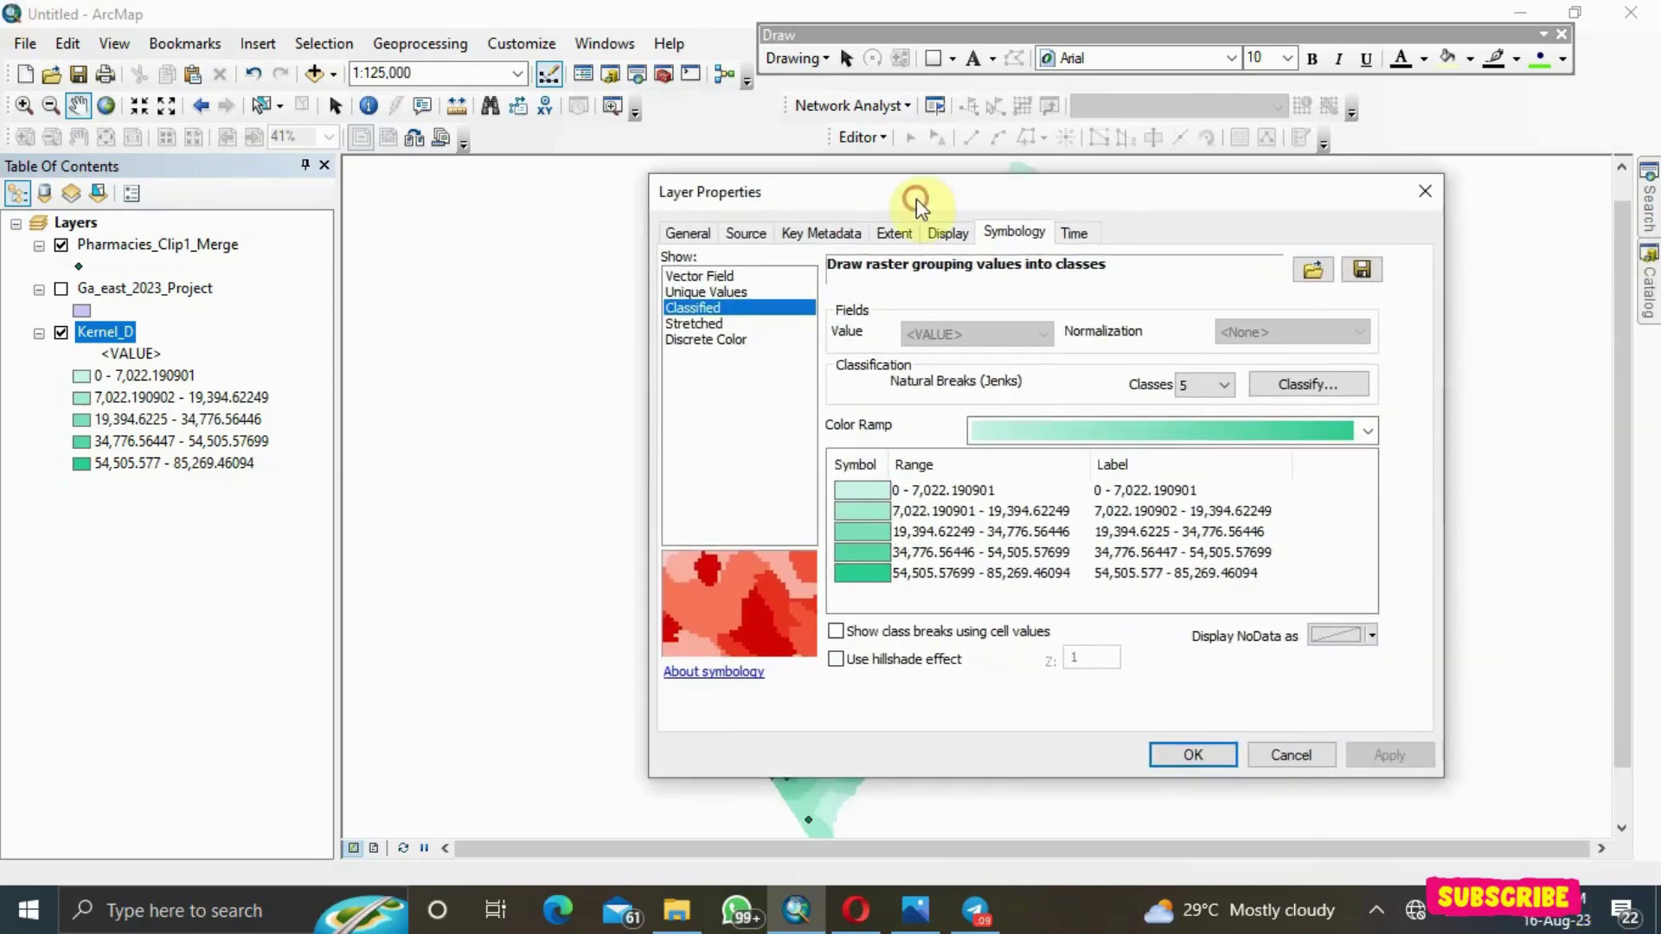
Apply the yellow-to-red color ramp to the Kernel_D classes and check the density zones on the map
{"action": "left_click", "coordinate": [1367, 431]}
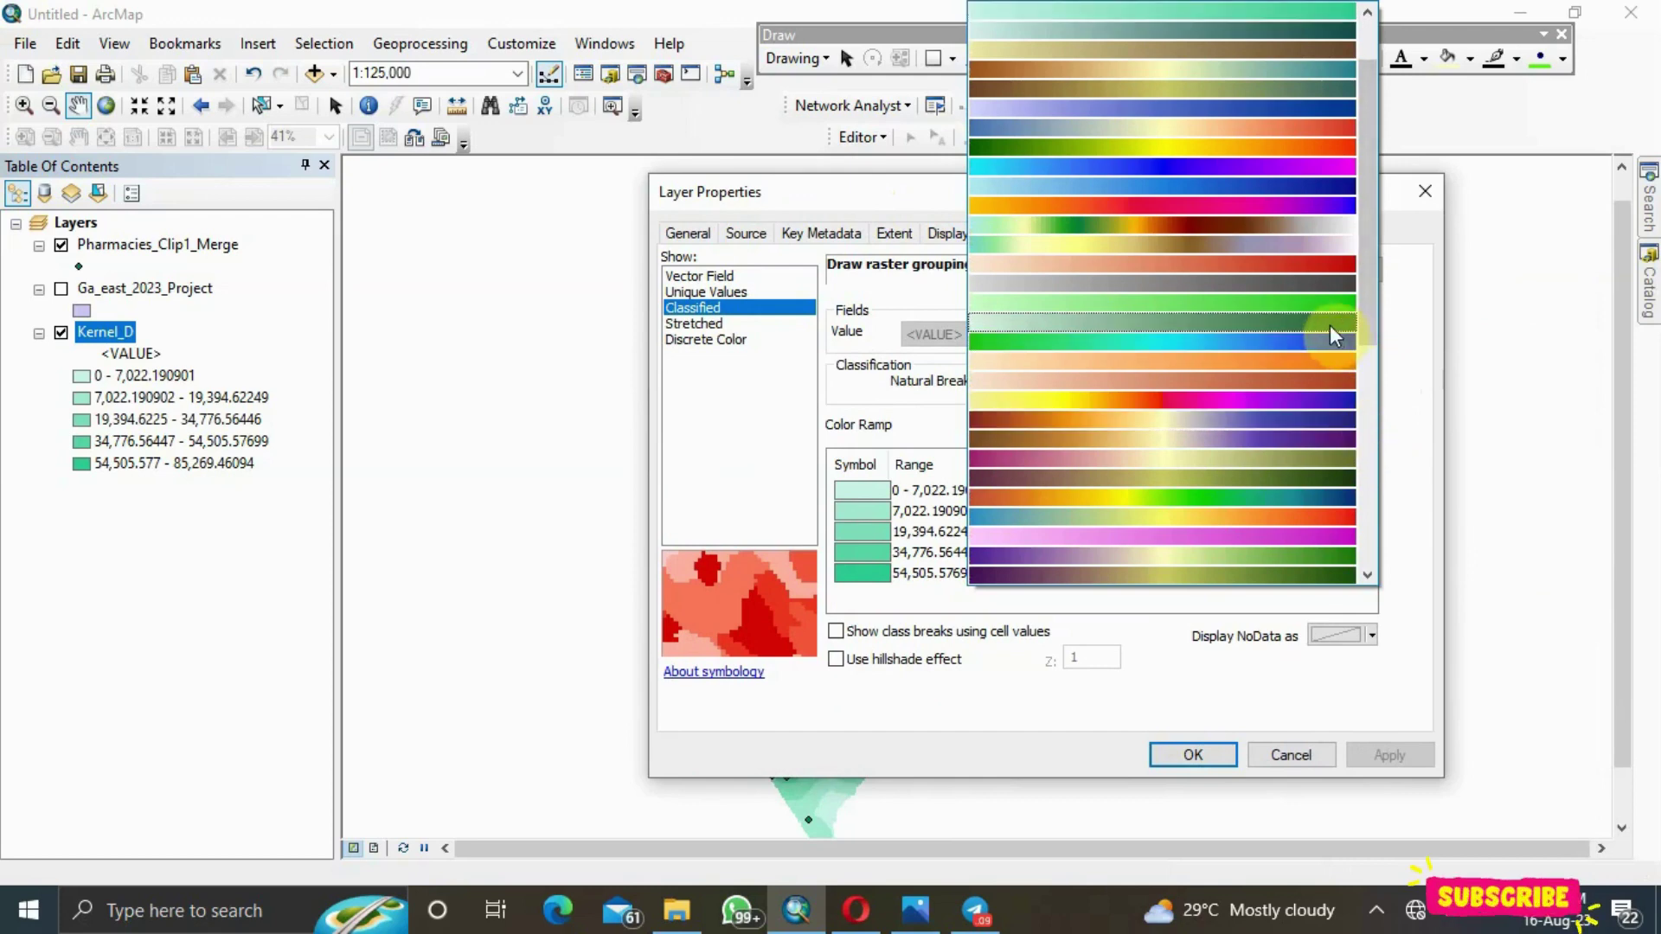
{"action": "scroll", "coordinate": [1330, 213], "scroll_direction": "down", "scroll_amount": 10}
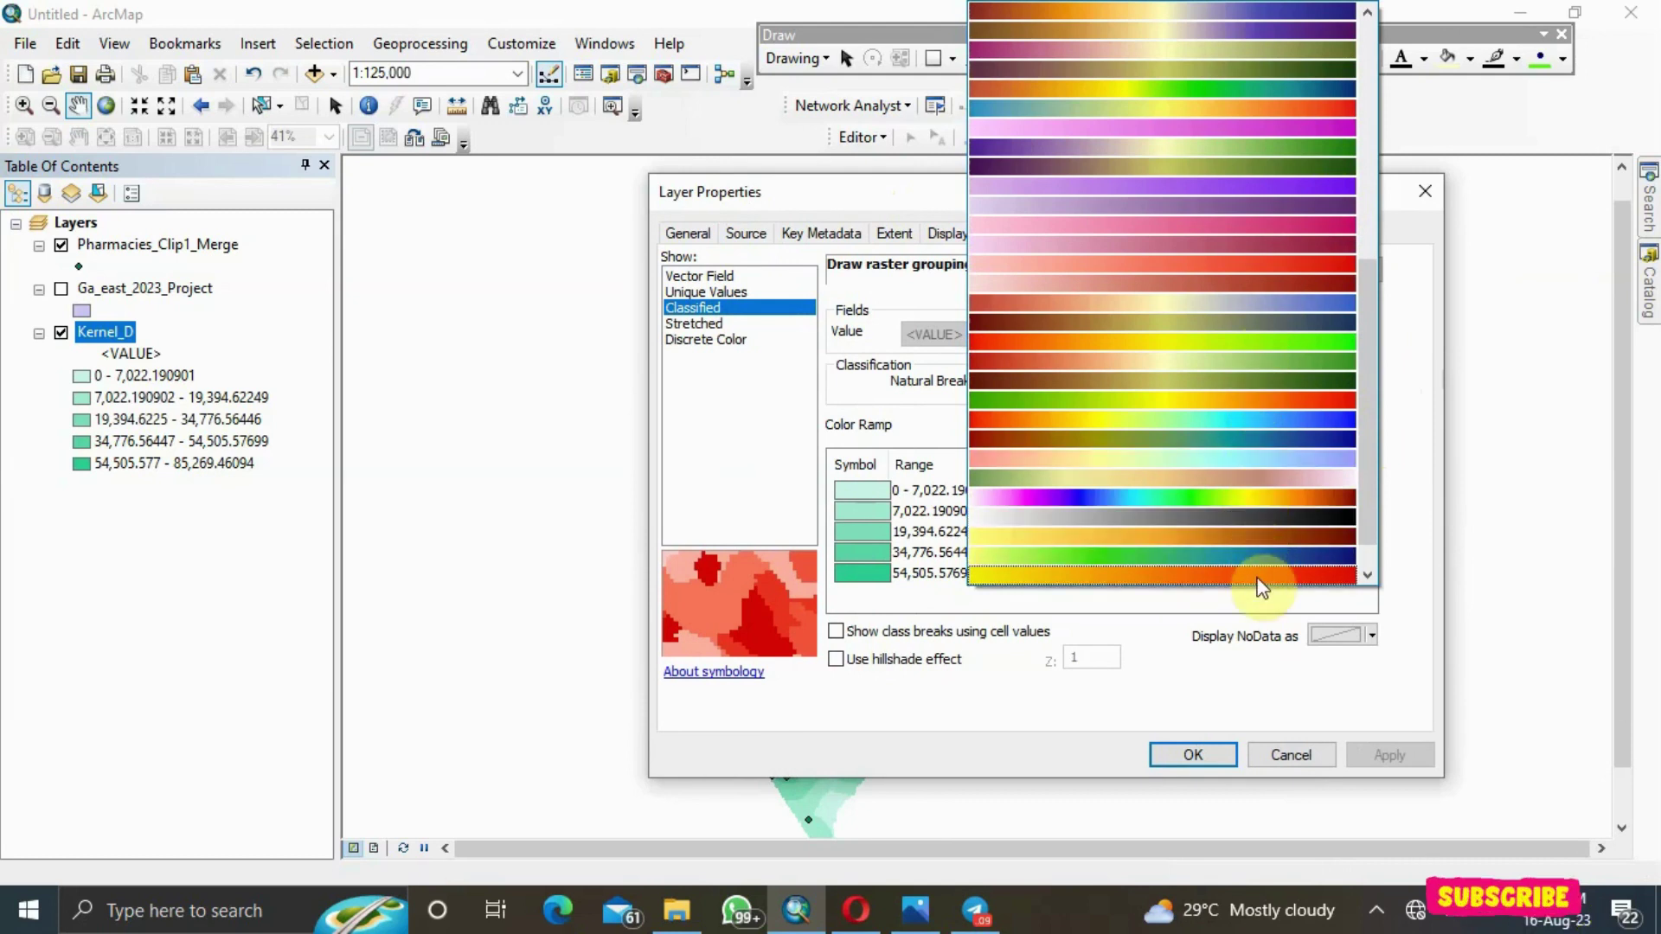
{"action": "left_click", "coordinate": [1259, 576]}
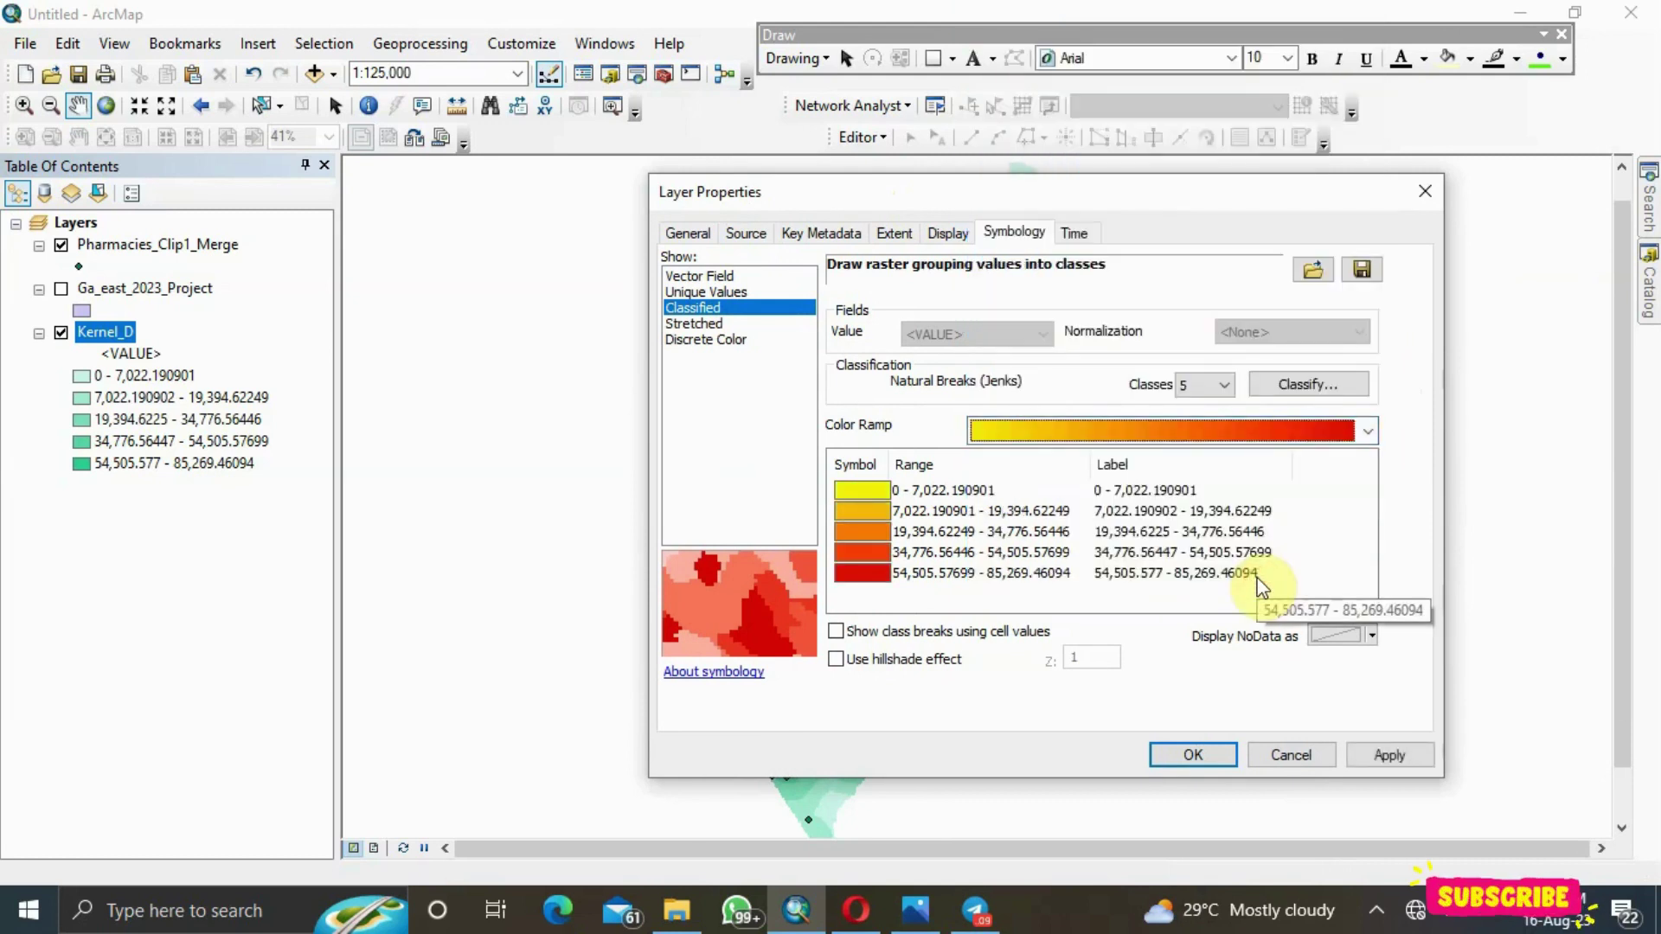
{"action": "left_click", "coordinate": [1408, 761]}
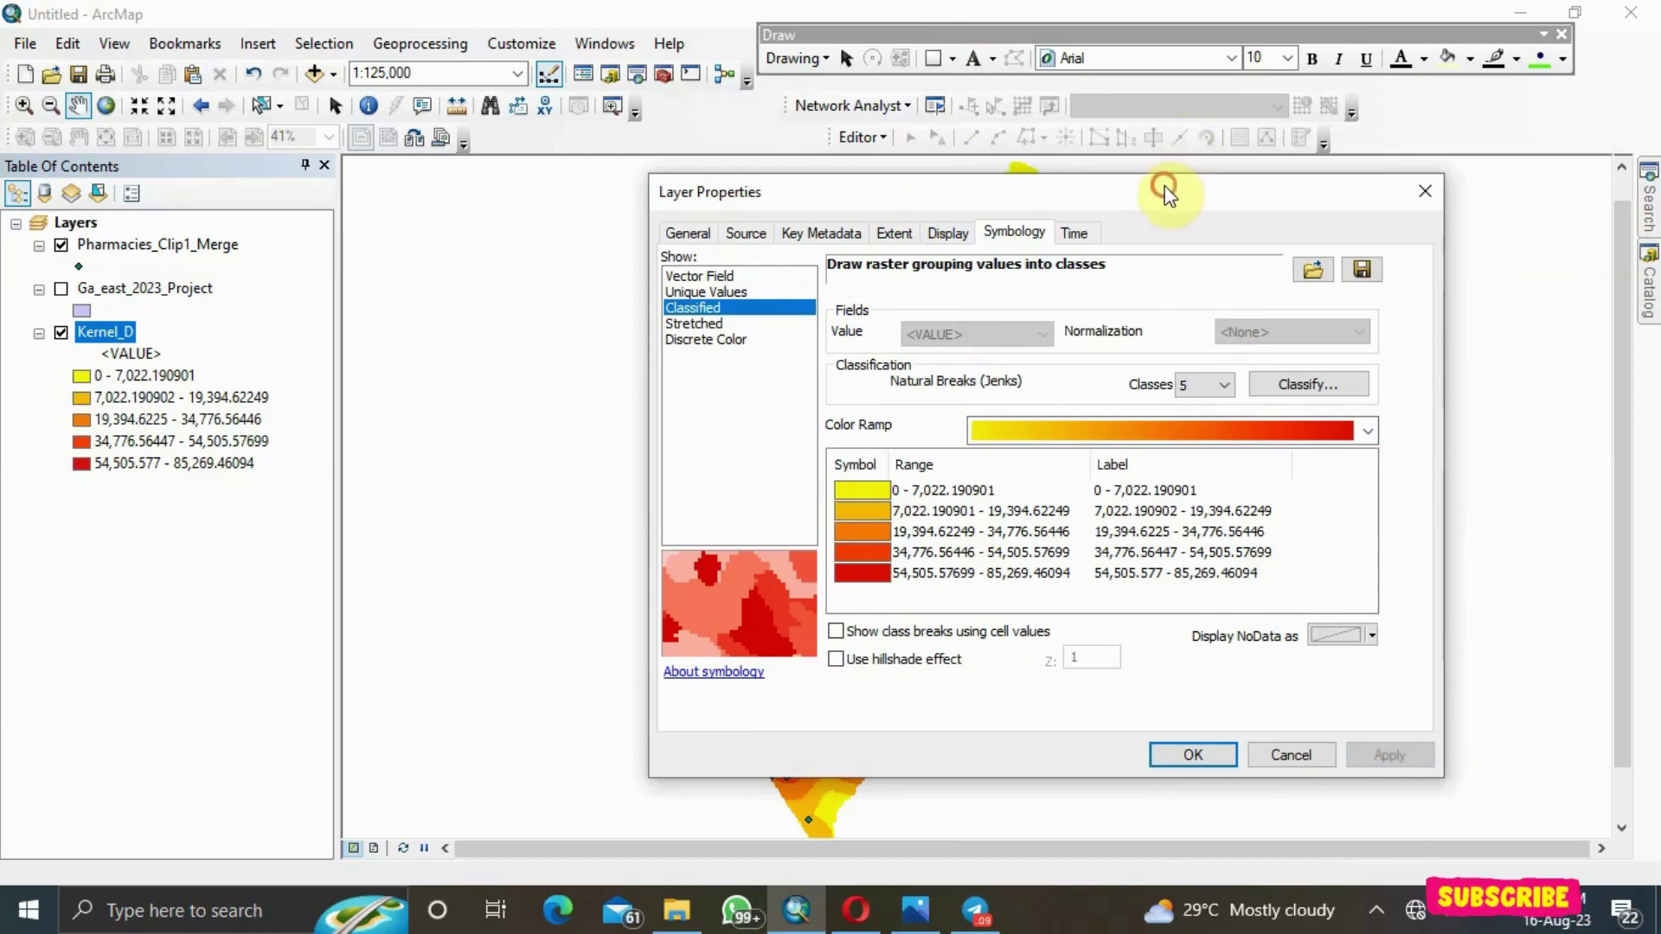
{"action": "left_click_drag", "start_coordinate": [1168, 194], "coordinate": [1602, 236]}
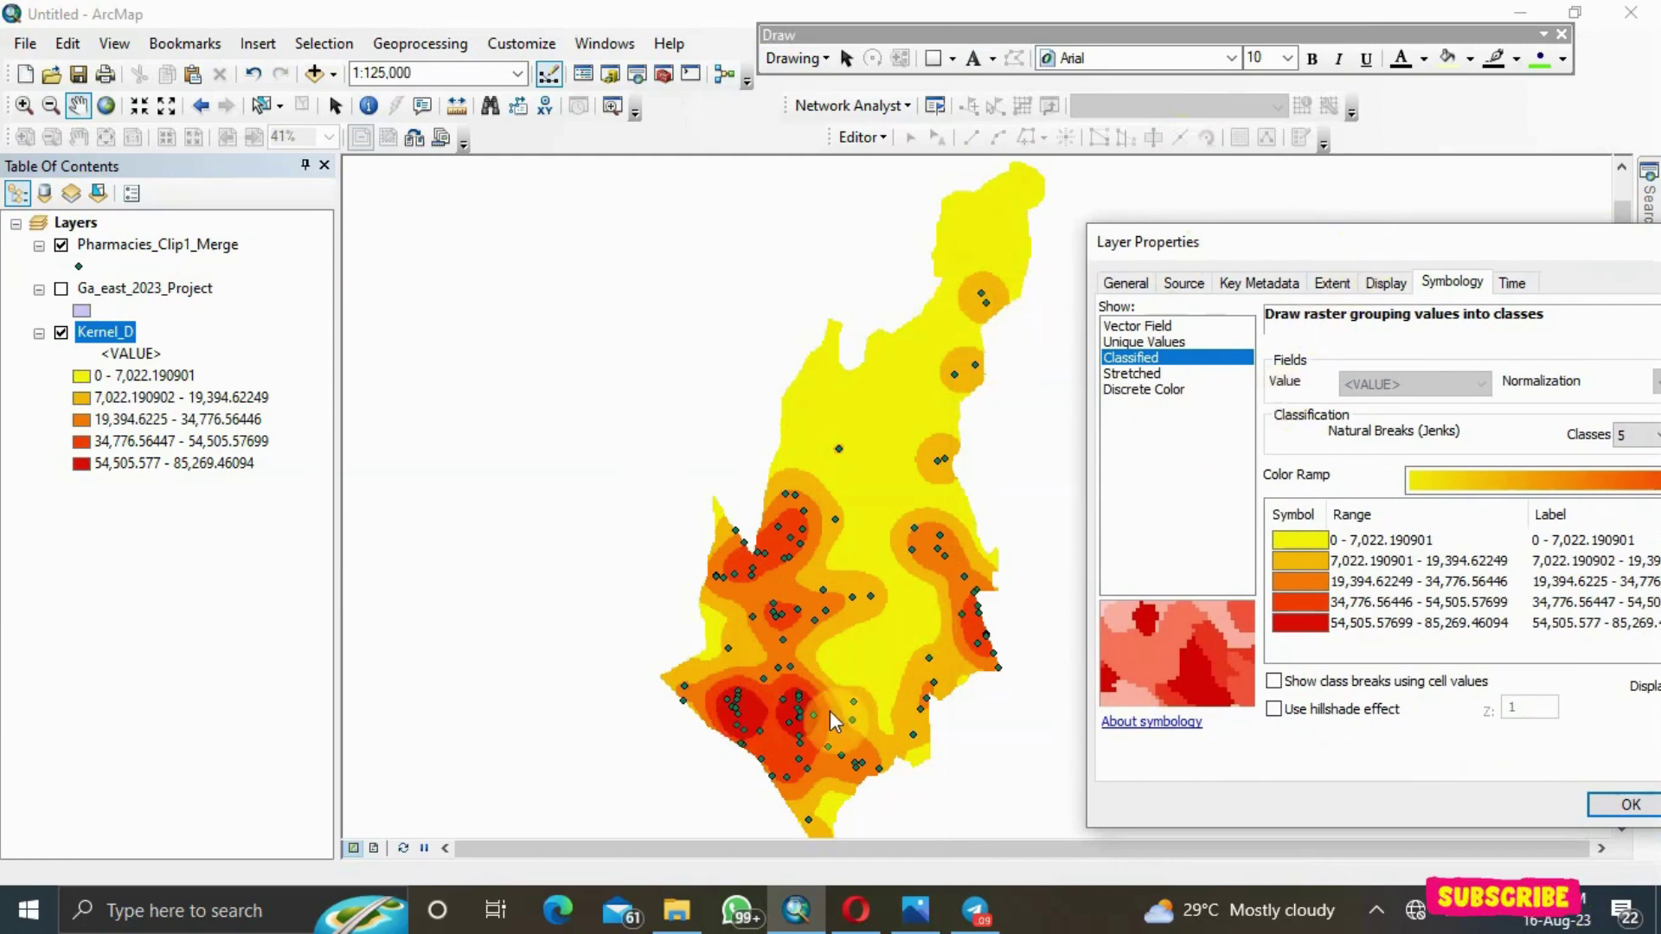
{"action": "left_click", "coordinate": [1318, 231]}
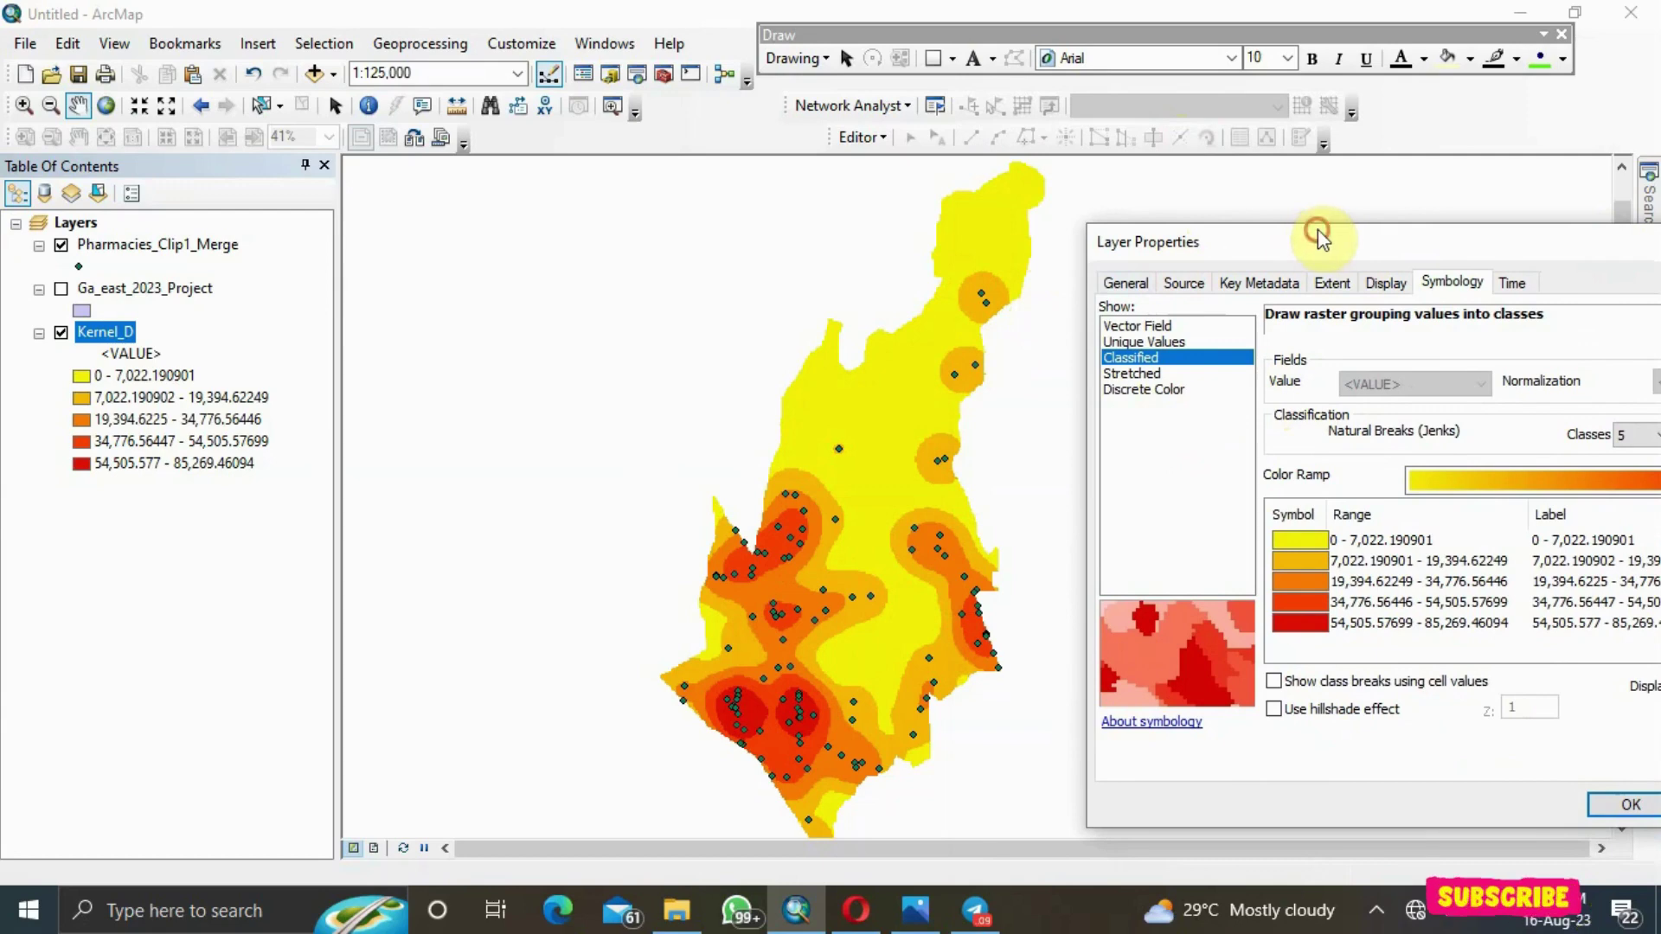
{"action": "left_click_drag", "start_coordinate": [1318, 232], "coordinate": [1014, 211]}
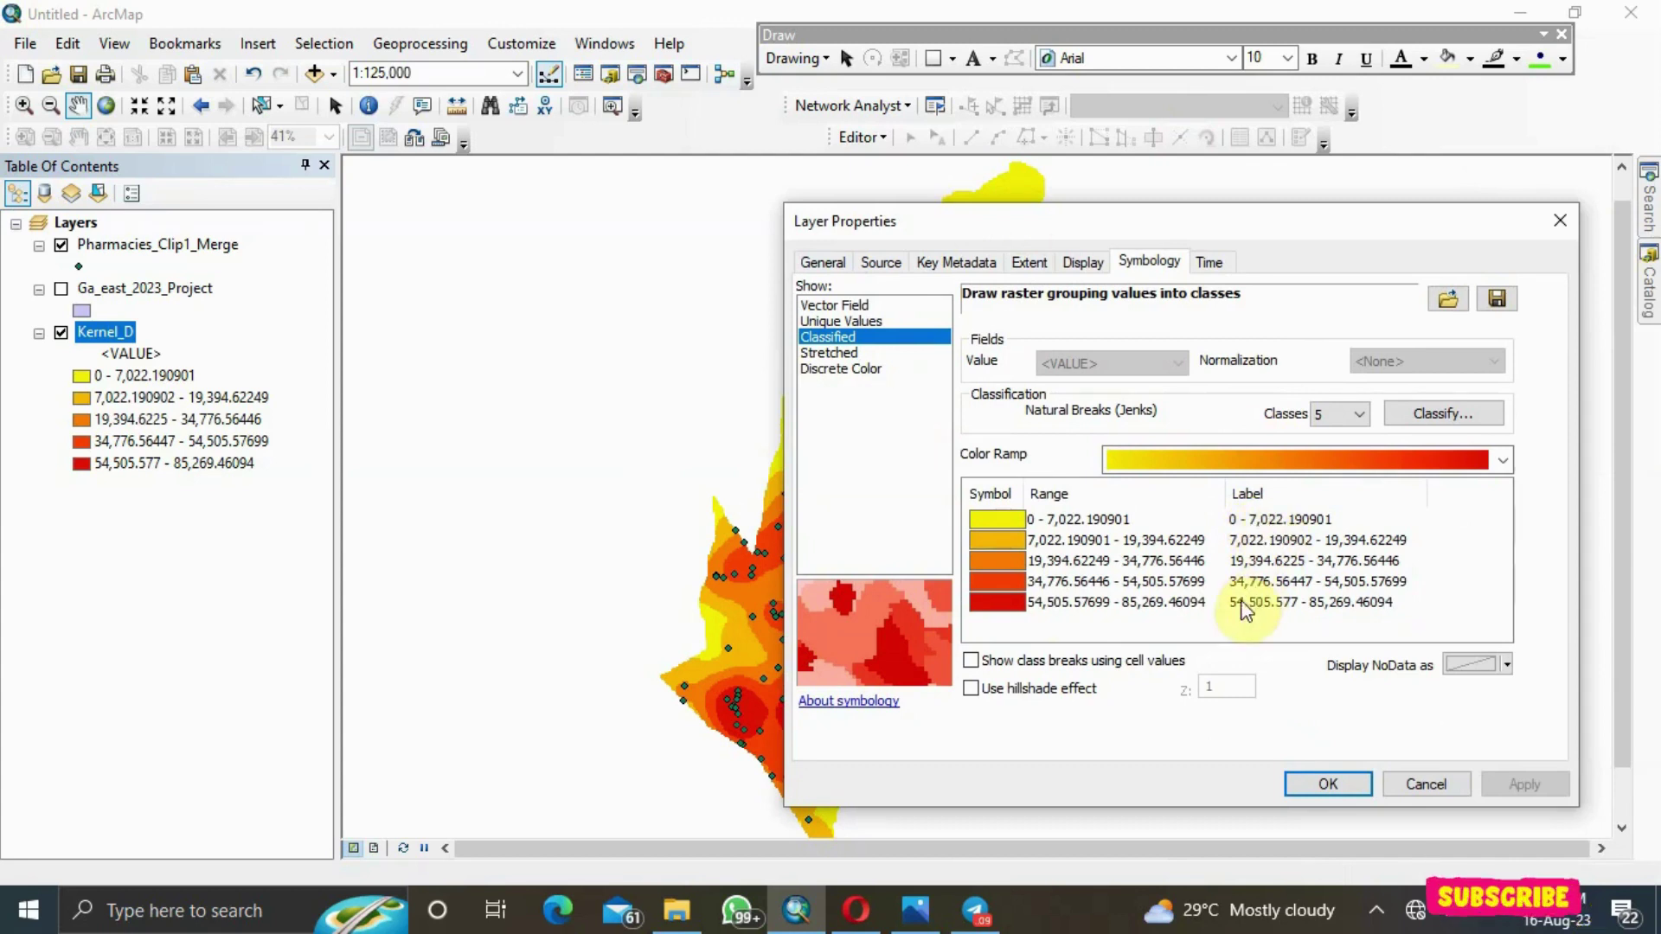
Shorten the label of the first Kernel_D class to "0 - 7"
{"action": "left_click", "coordinate": [1289, 519]}
{"action": "left_click", "coordinate": [1306, 519]}
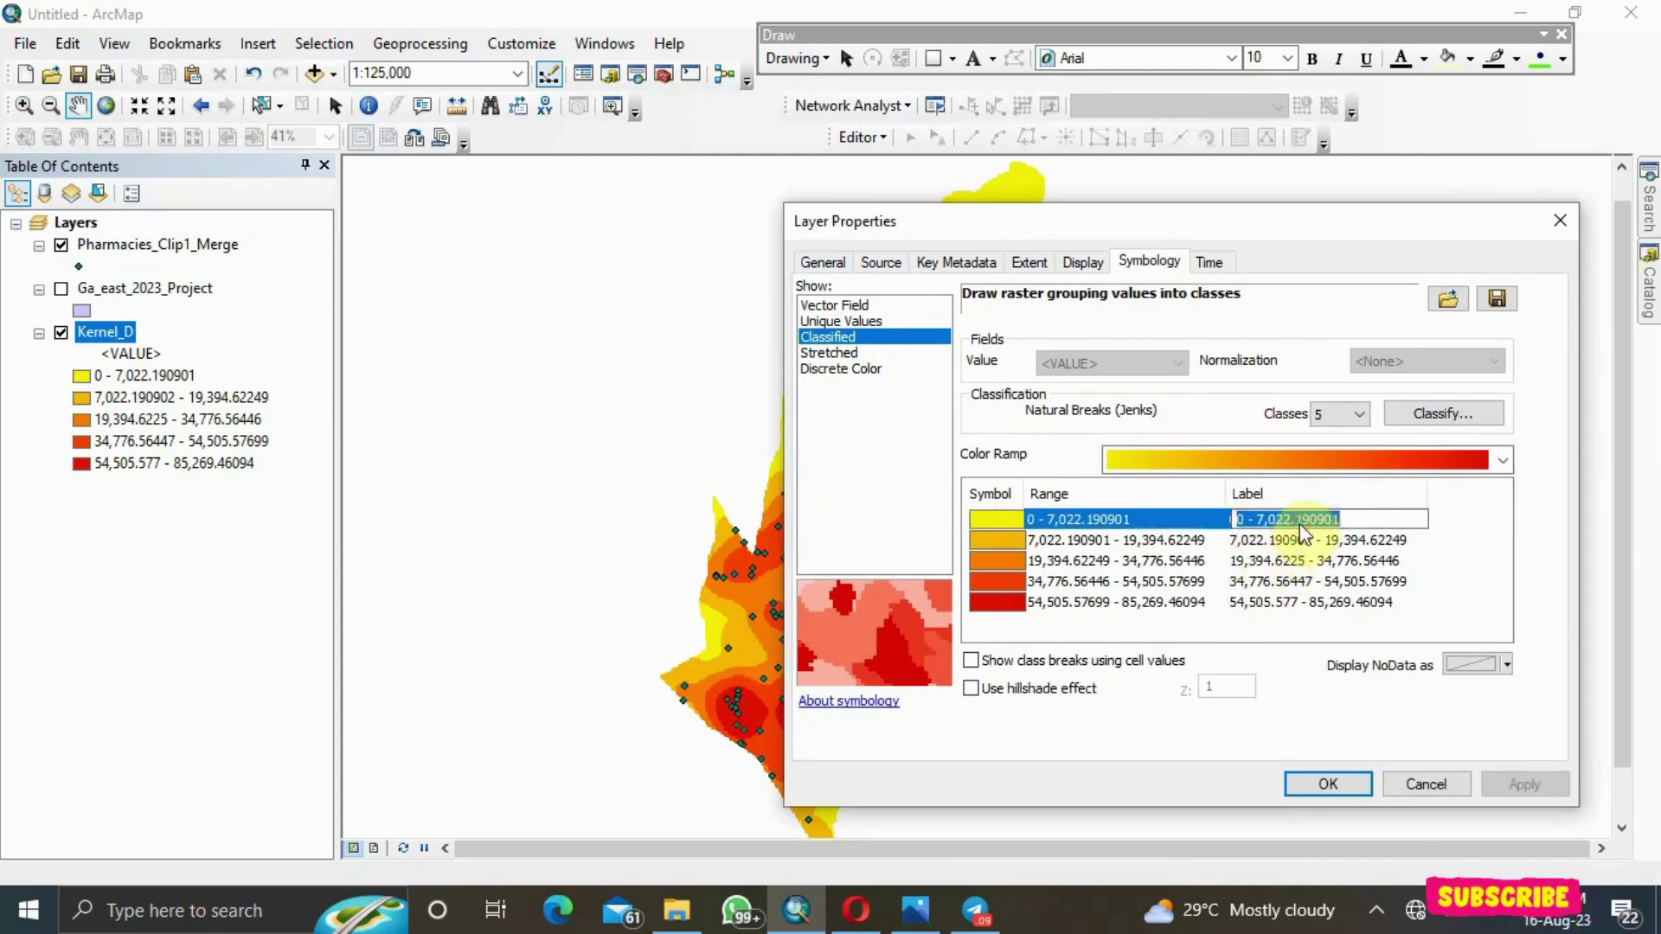
{"action": "left_click", "coordinate": [1347, 519]}
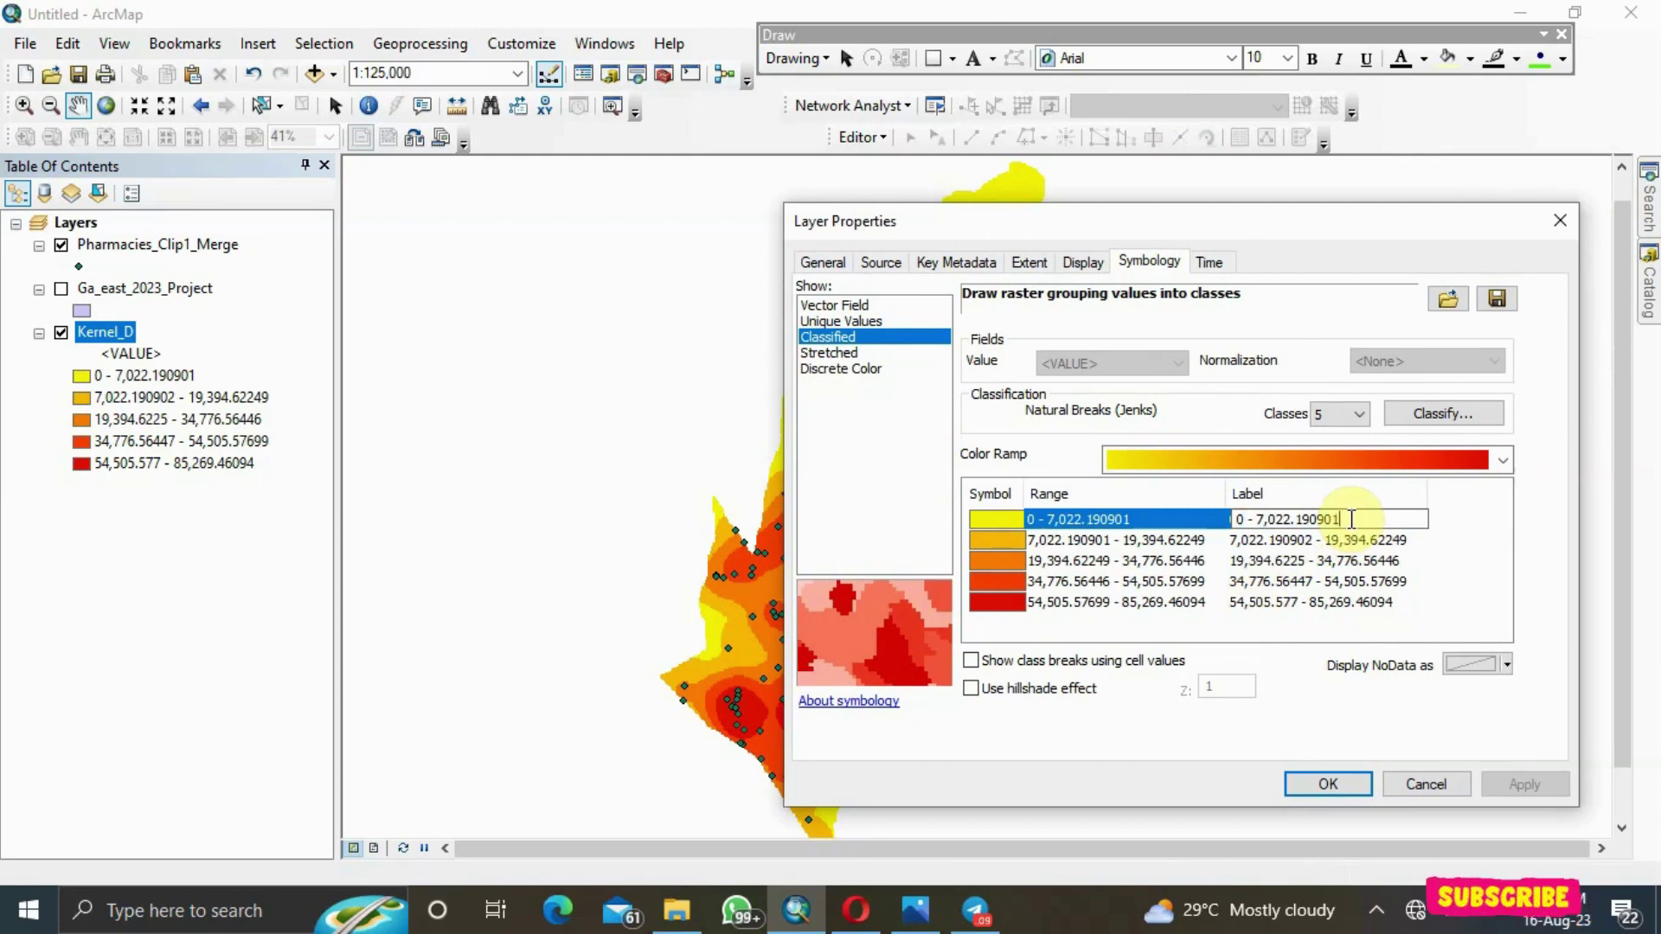
{"action": "key", "text": "BackSpace"}
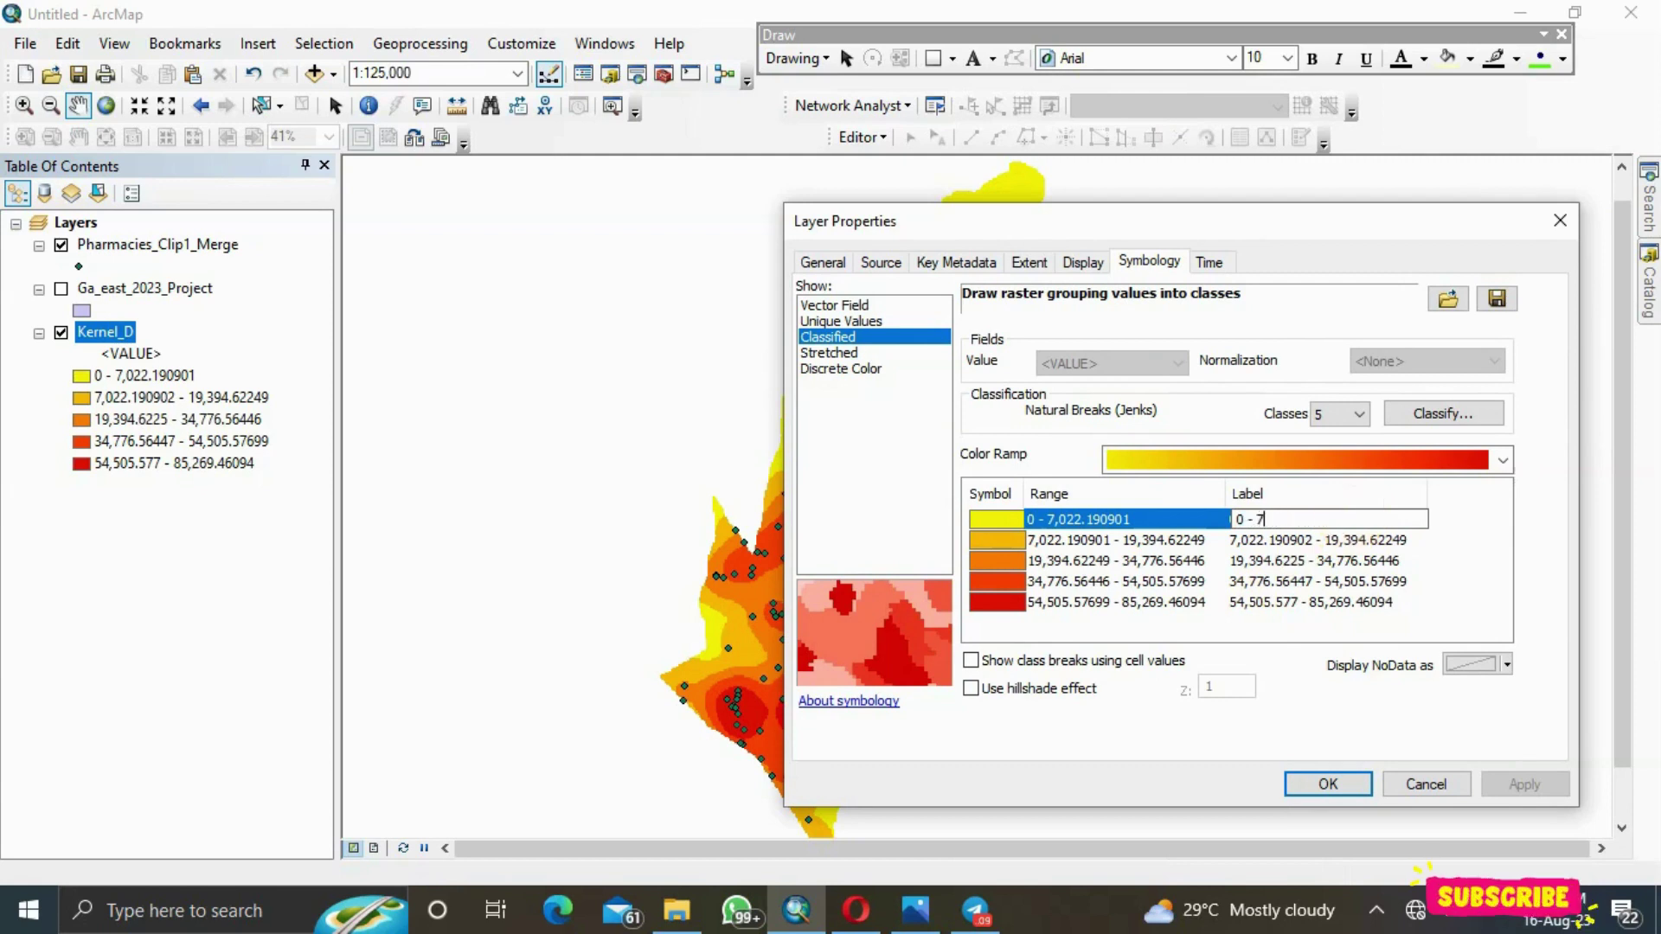
{"action": "type", "text": "7"}
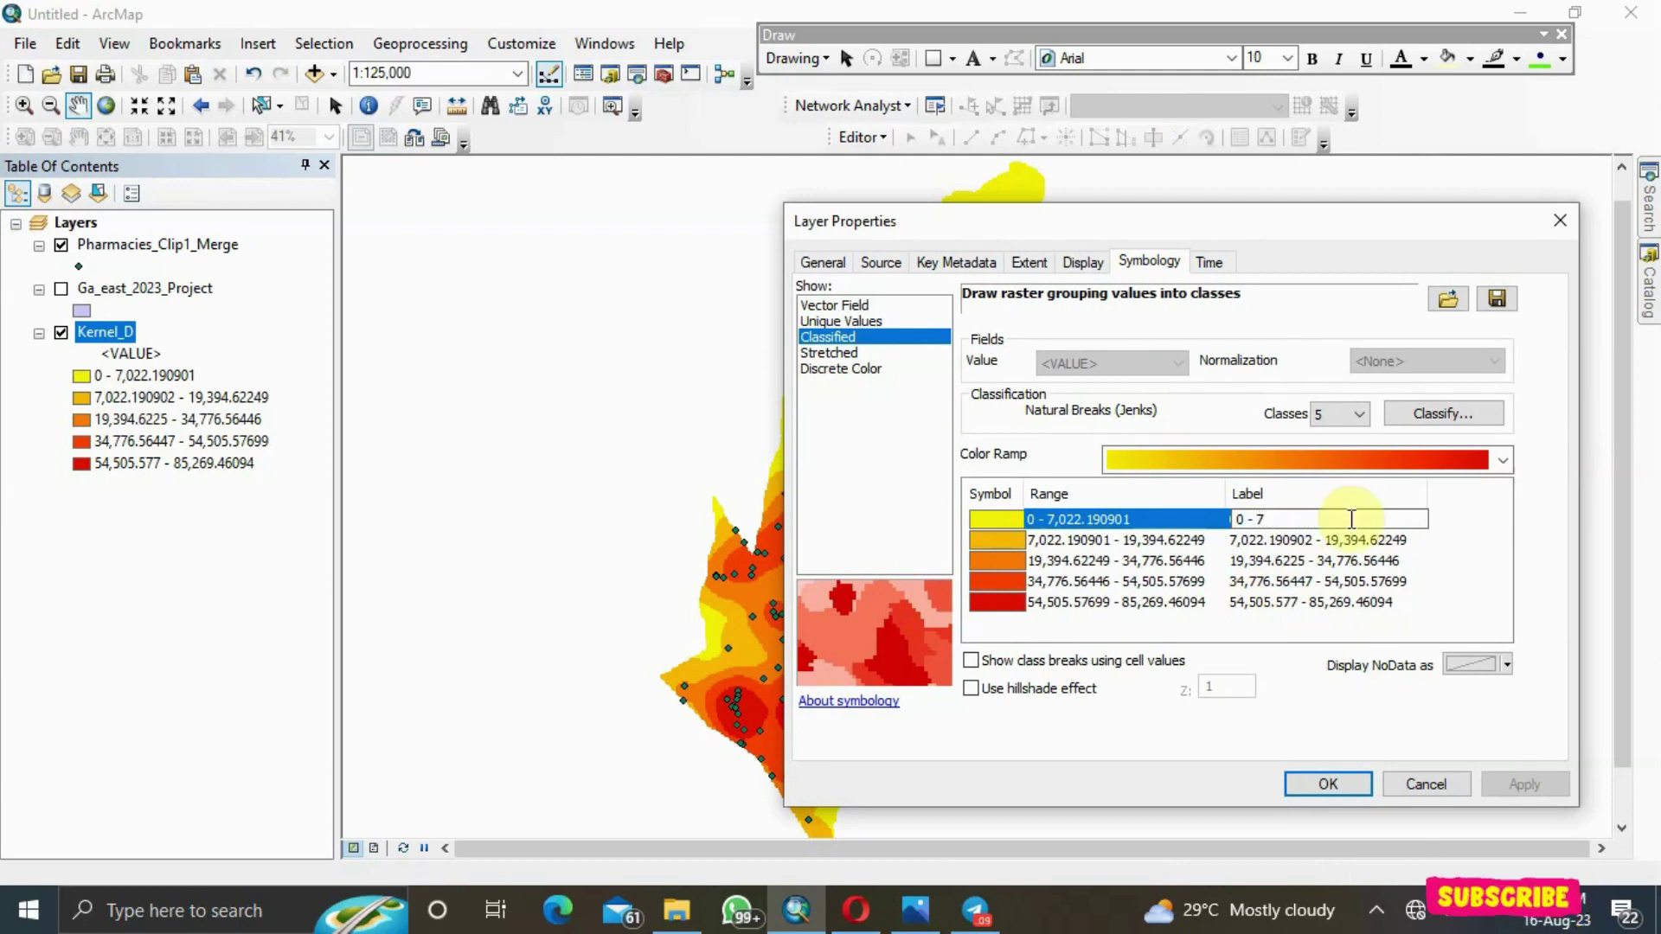
Replace the label of the second Kernel_D class with "7- 19"
{"action": "left_click", "coordinate": [1419, 541]}
{"action": "key", "text": "BackSpace"}
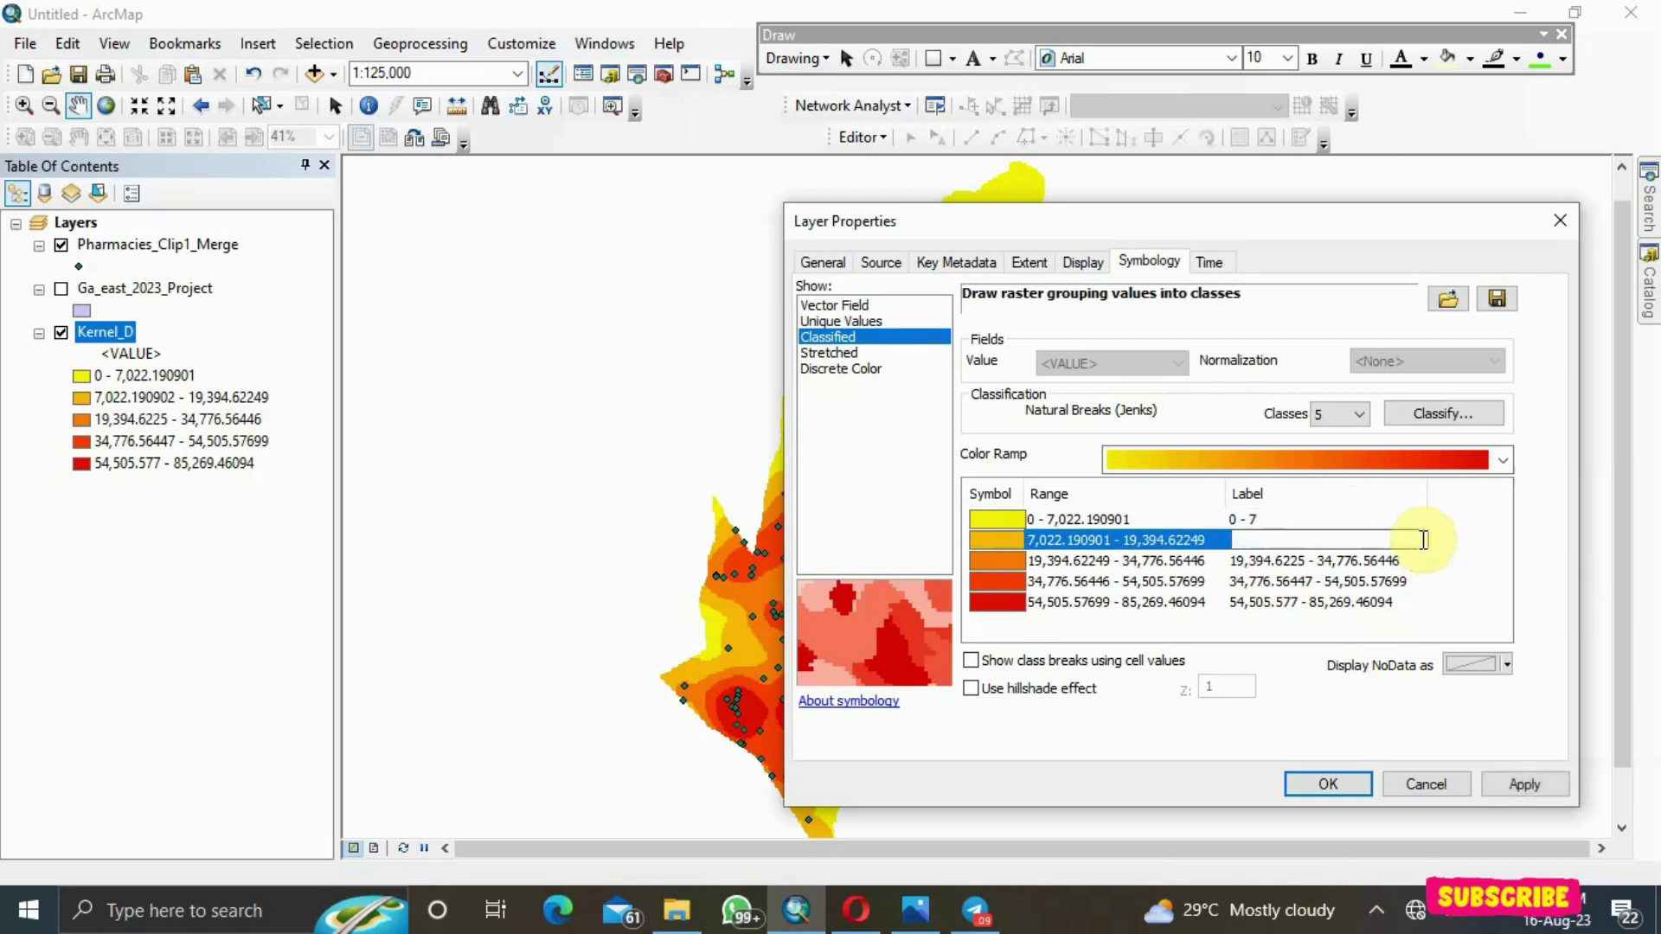
{"action": "type", "text": "7"}
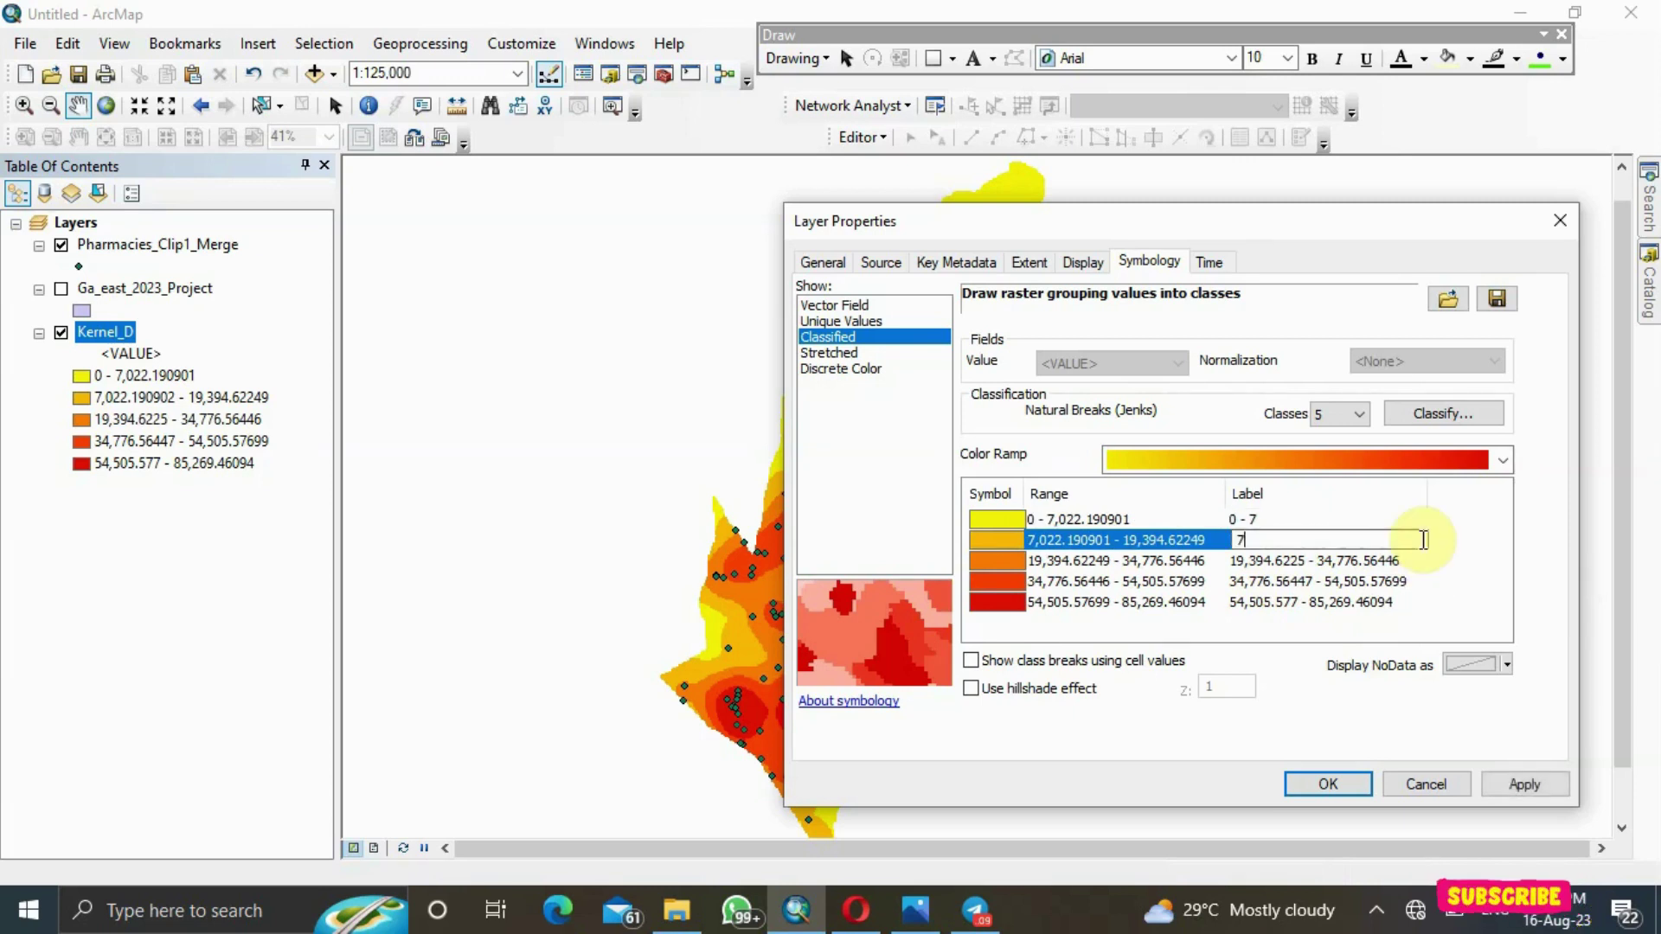
{"action": "type", "text": "-"}
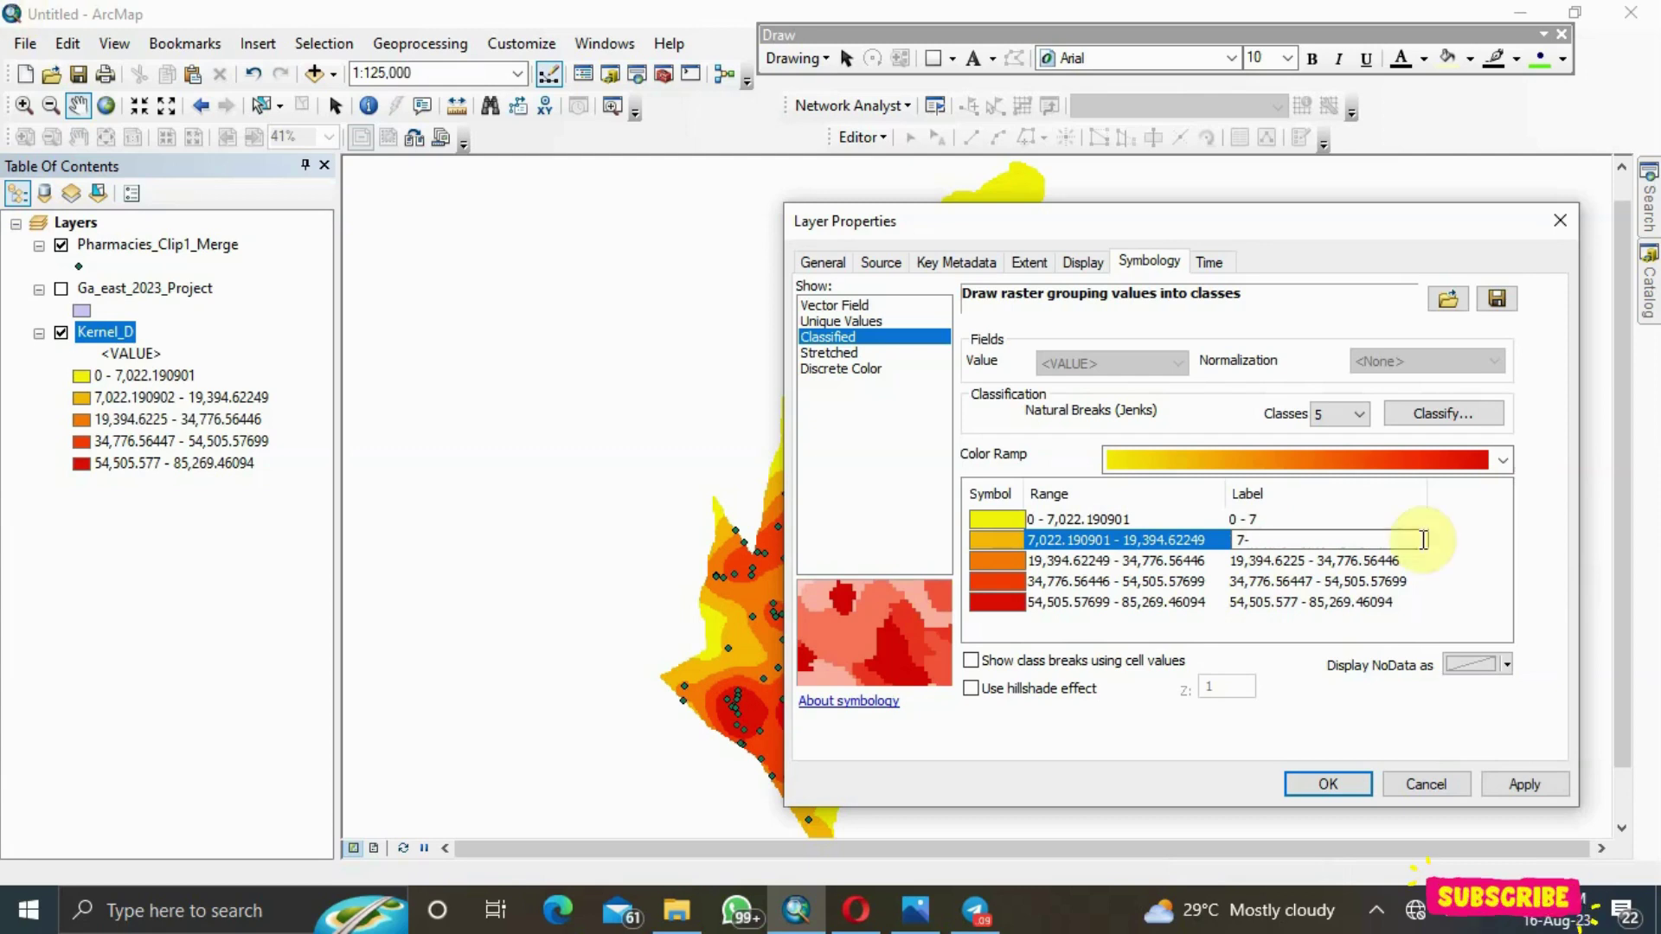
{"action": "type", "text": " 19"}
Shorten both numbers in the third Kernel_D class label so it reads "19 - 34"
{"action": "left_click", "coordinate": [1419, 558]}
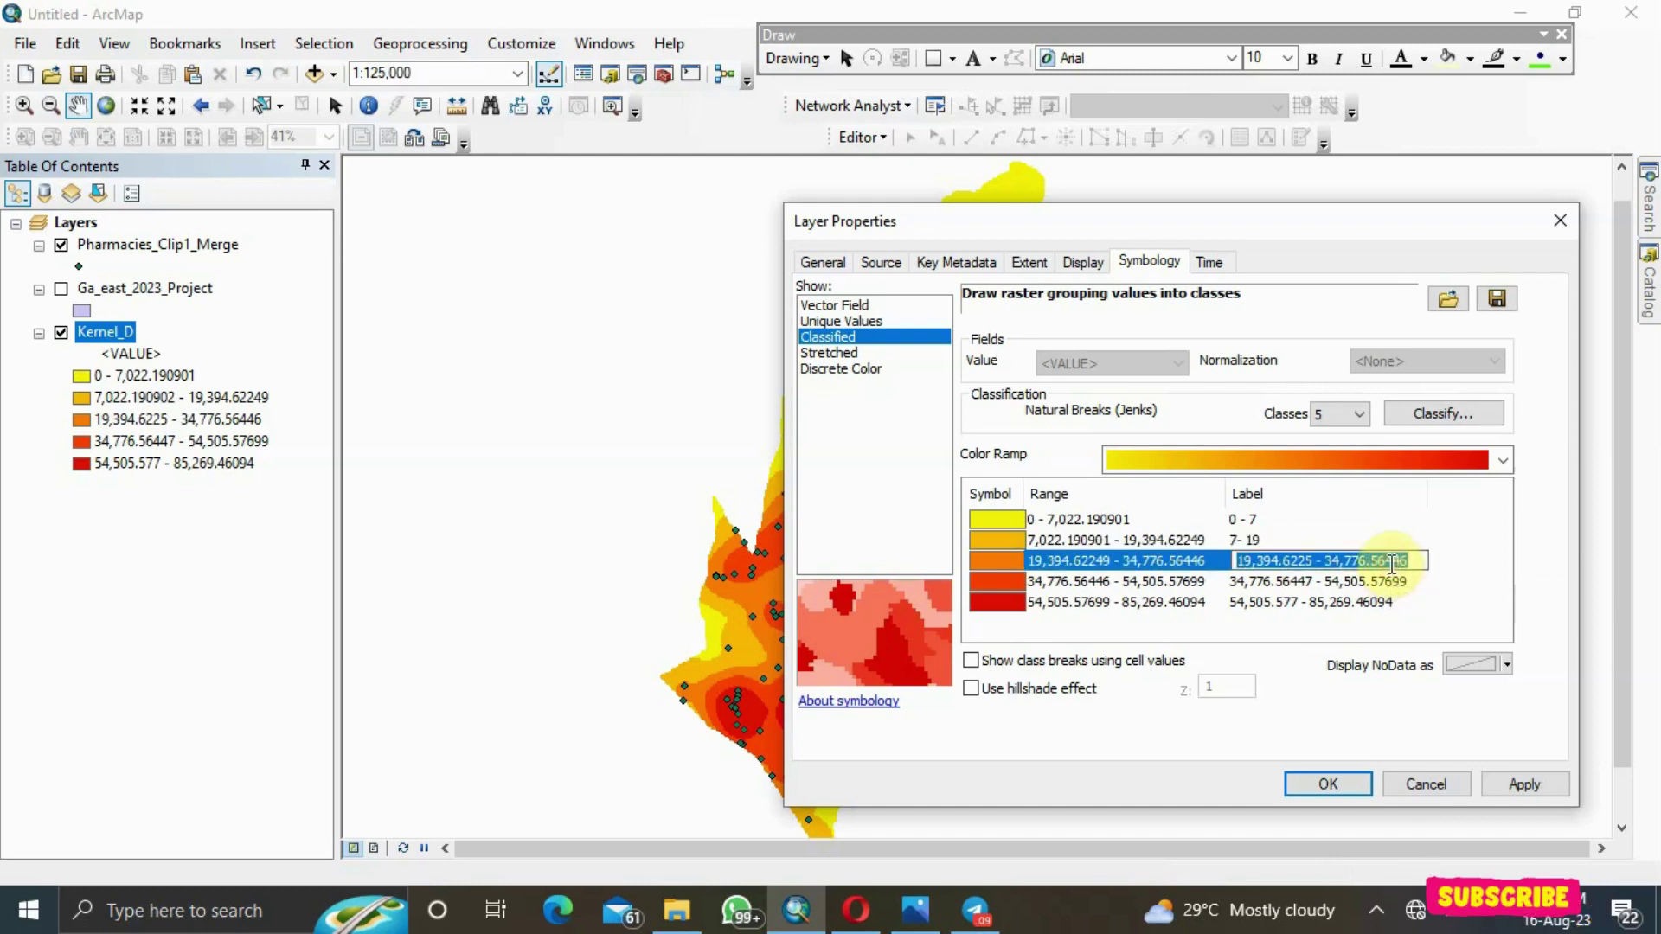
{"action": "left_click", "coordinate": [1418, 556]}
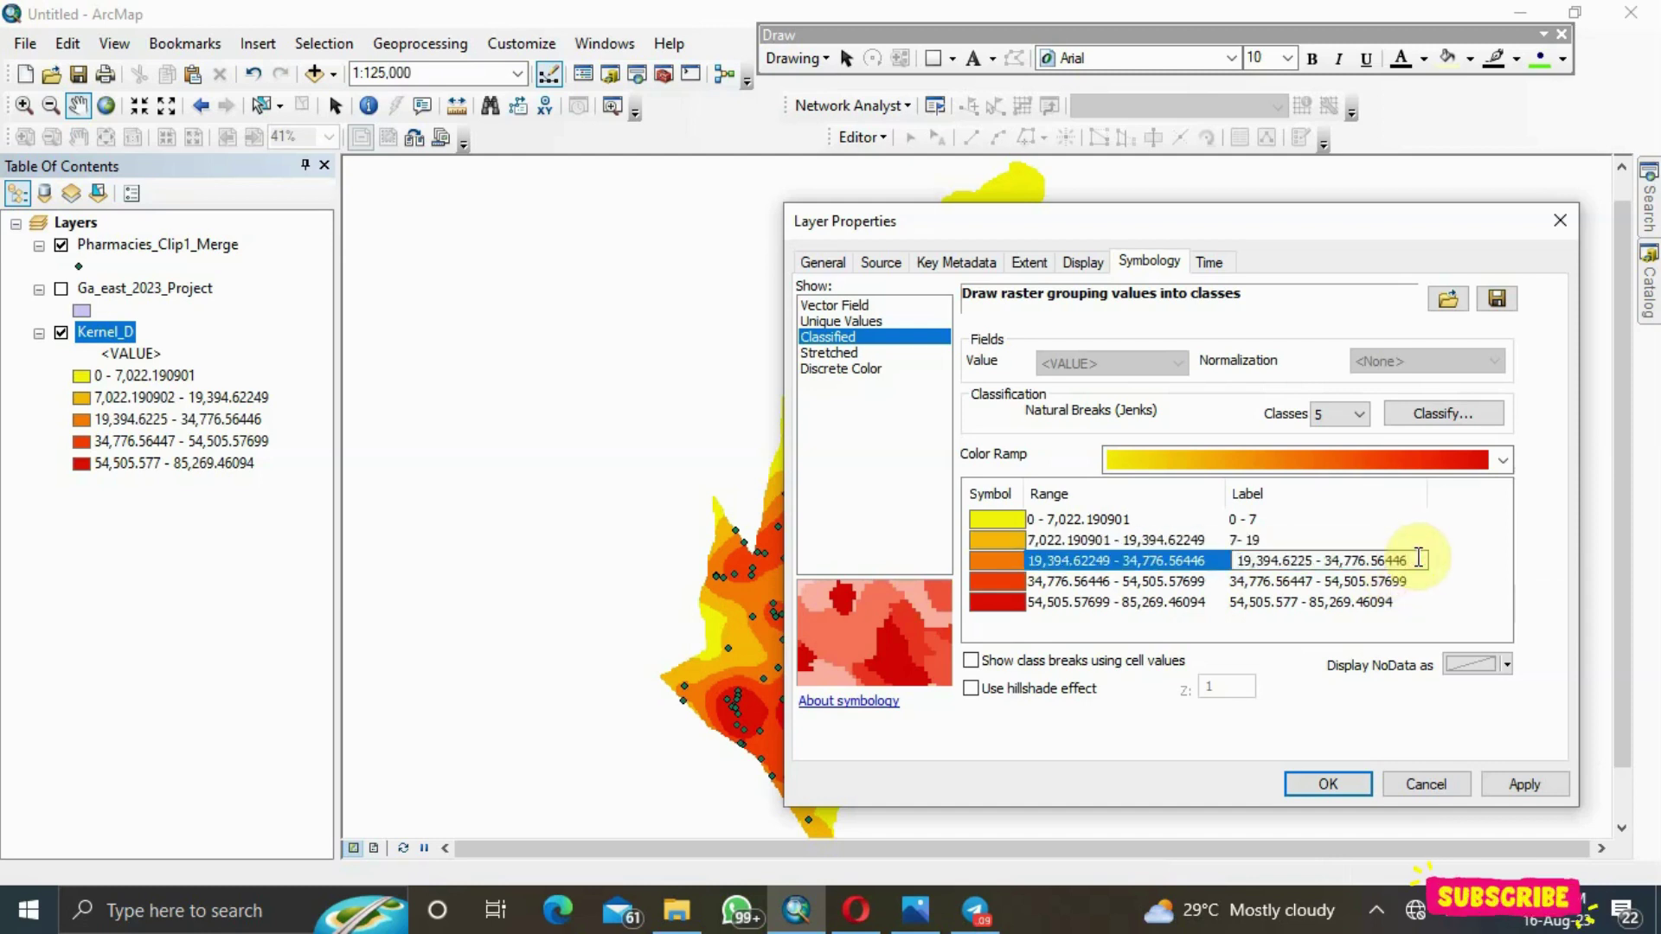
{"action": "key", "text": "BackSpace"}
{"action": "key", "text": "BackSpace"}
{"action": "key", "text": "BackSpace"}
{"action": "key", "text": "BackSpace"}
{"action": "key", "text": "BackSpace"}
{"action": "key", "text": "BackSpace"}
{"action": "key", "text": "BackSpace"}
{"action": "key", "text": "Left"}
{"action": "key", "text": "Left"}
{"action": "key", "text": "Left"}
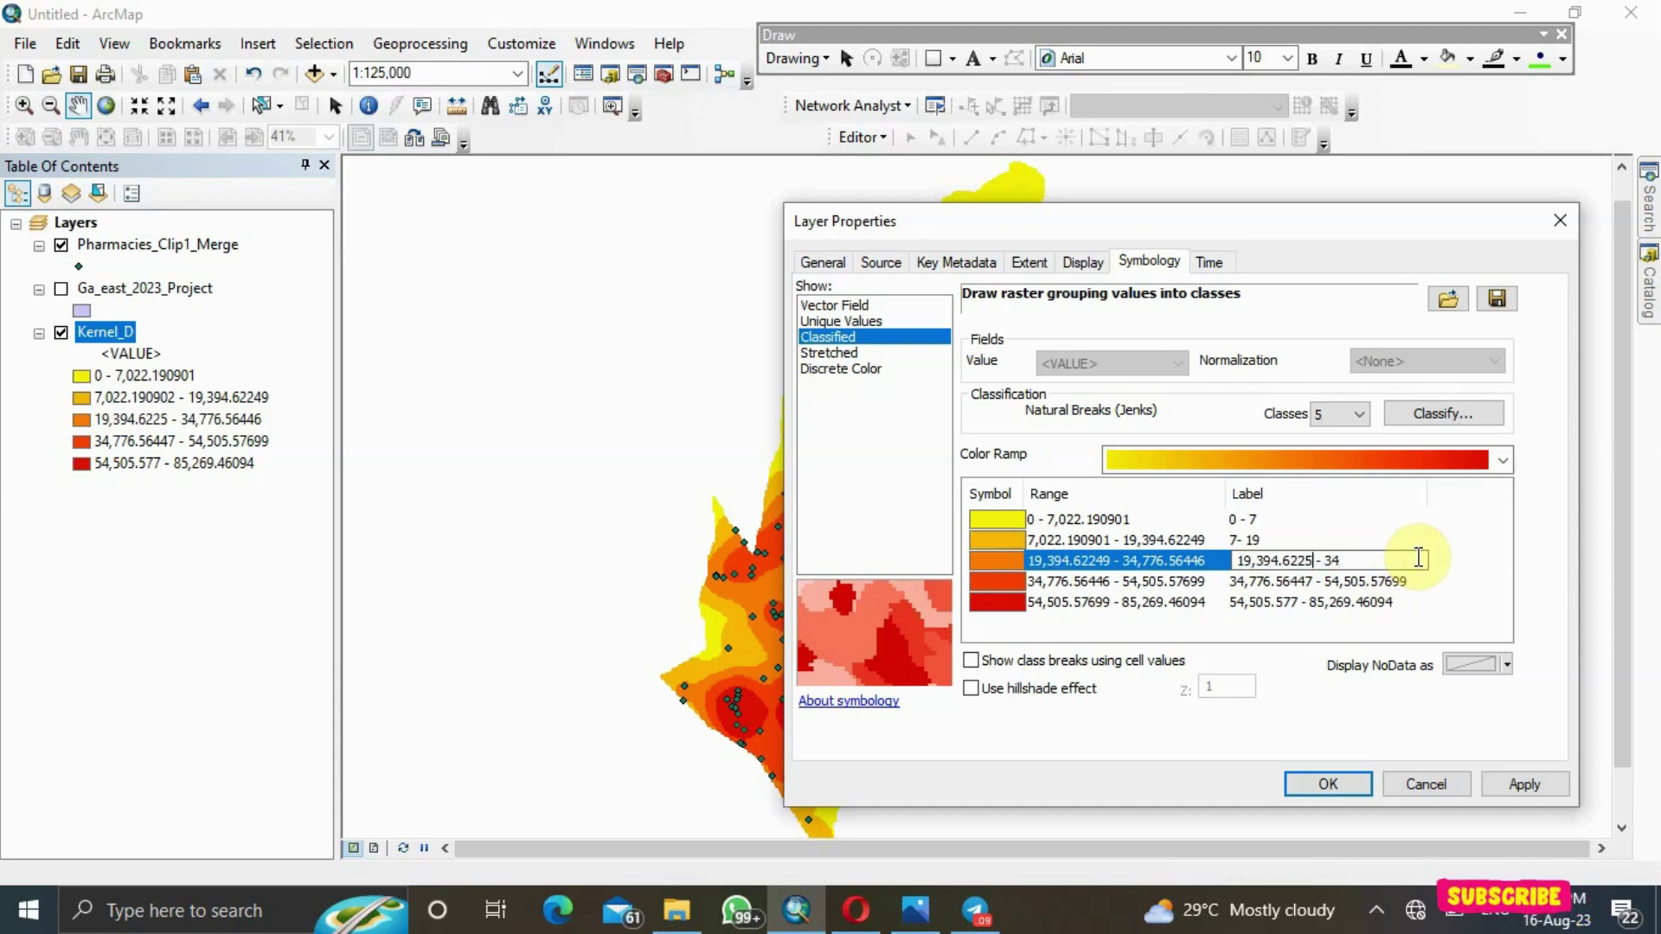
{"action": "key", "text": "BackSpace"}
{"action": "key", "text": "BackSpace"}
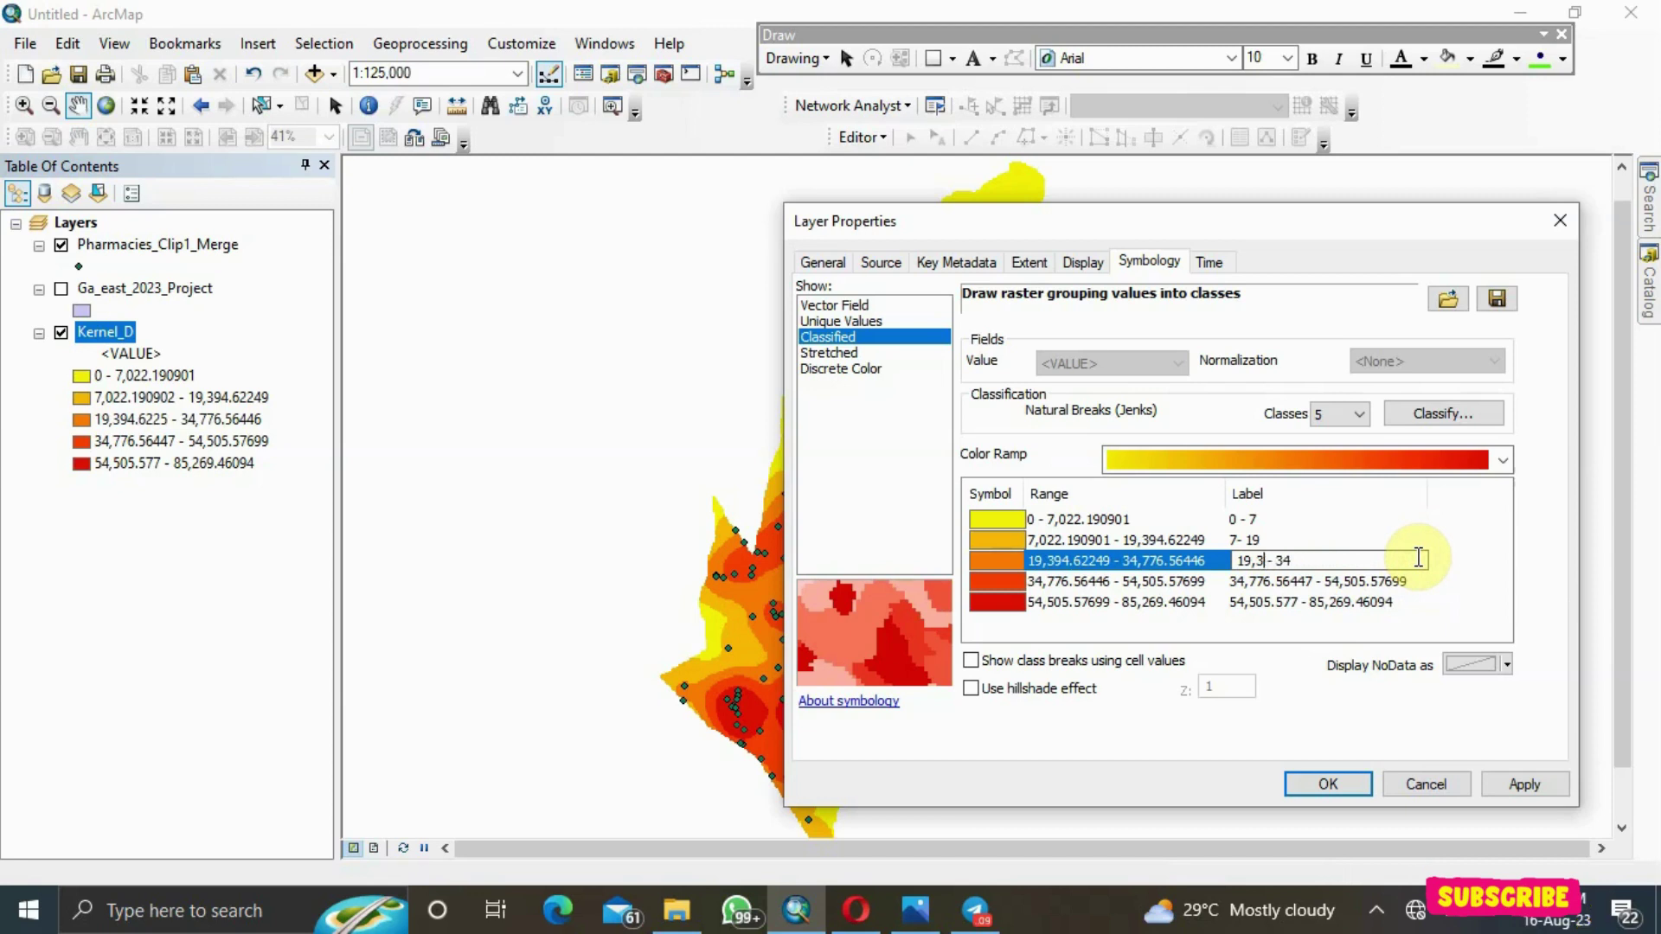
{"action": "key", "text": "BackSpace"}
{"action": "key", "text": "BackSpace"}
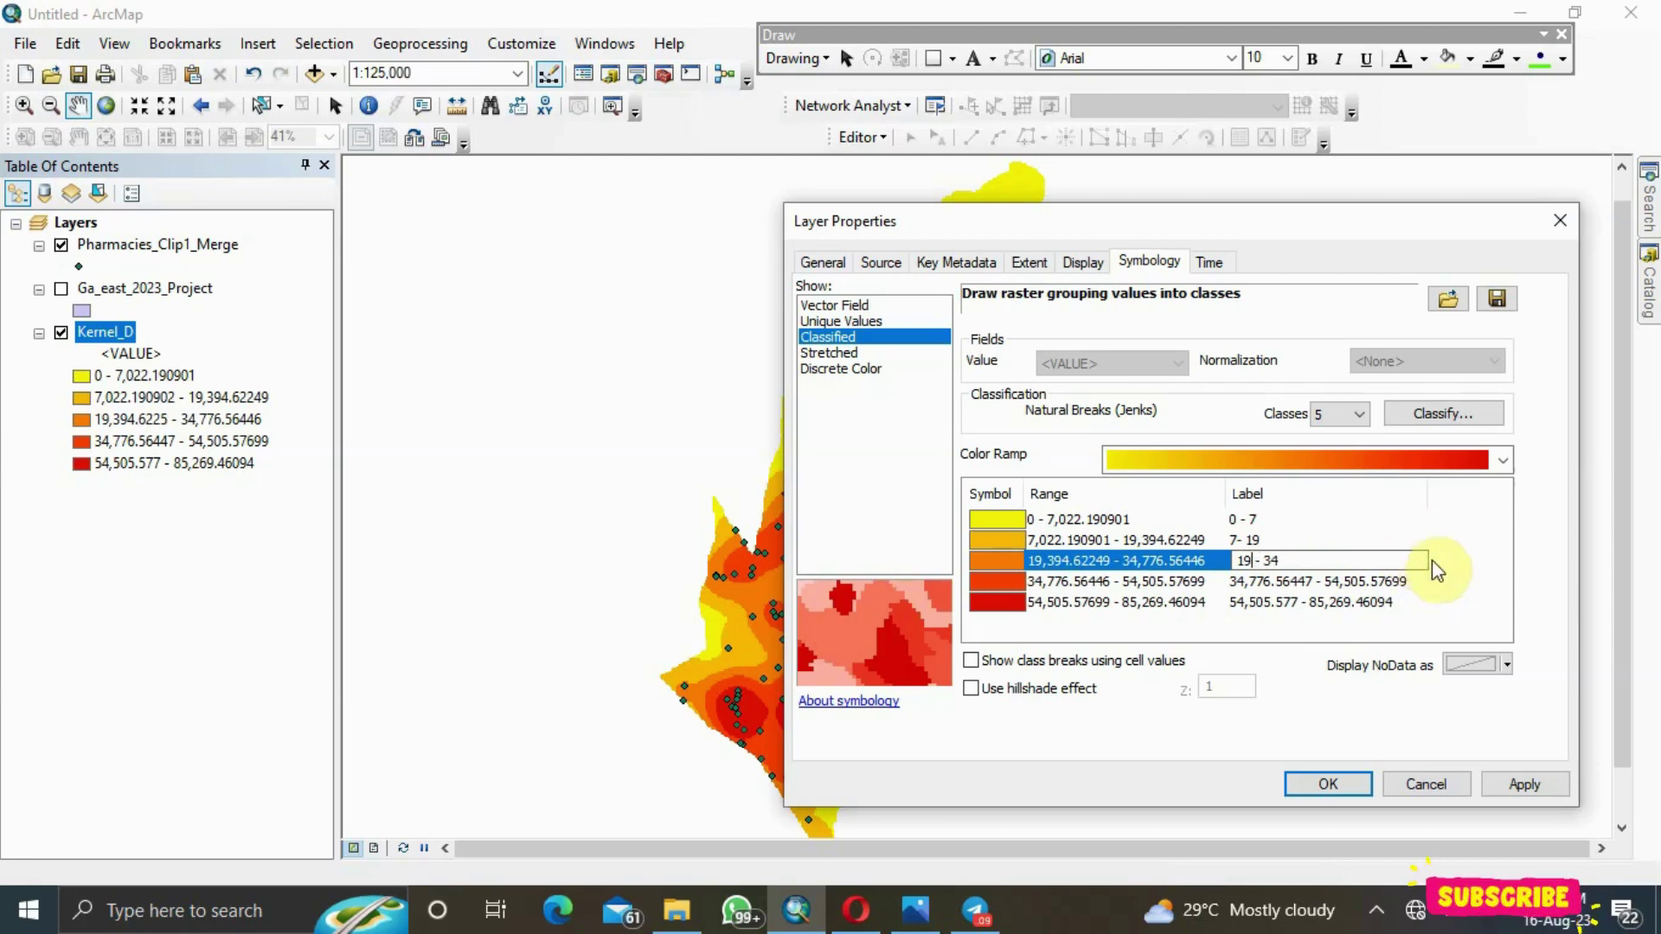
Shorten the label of the fourth Kernel_D class to "34 - 54"
{"action": "left_click", "coordinate": [1395, 592]}
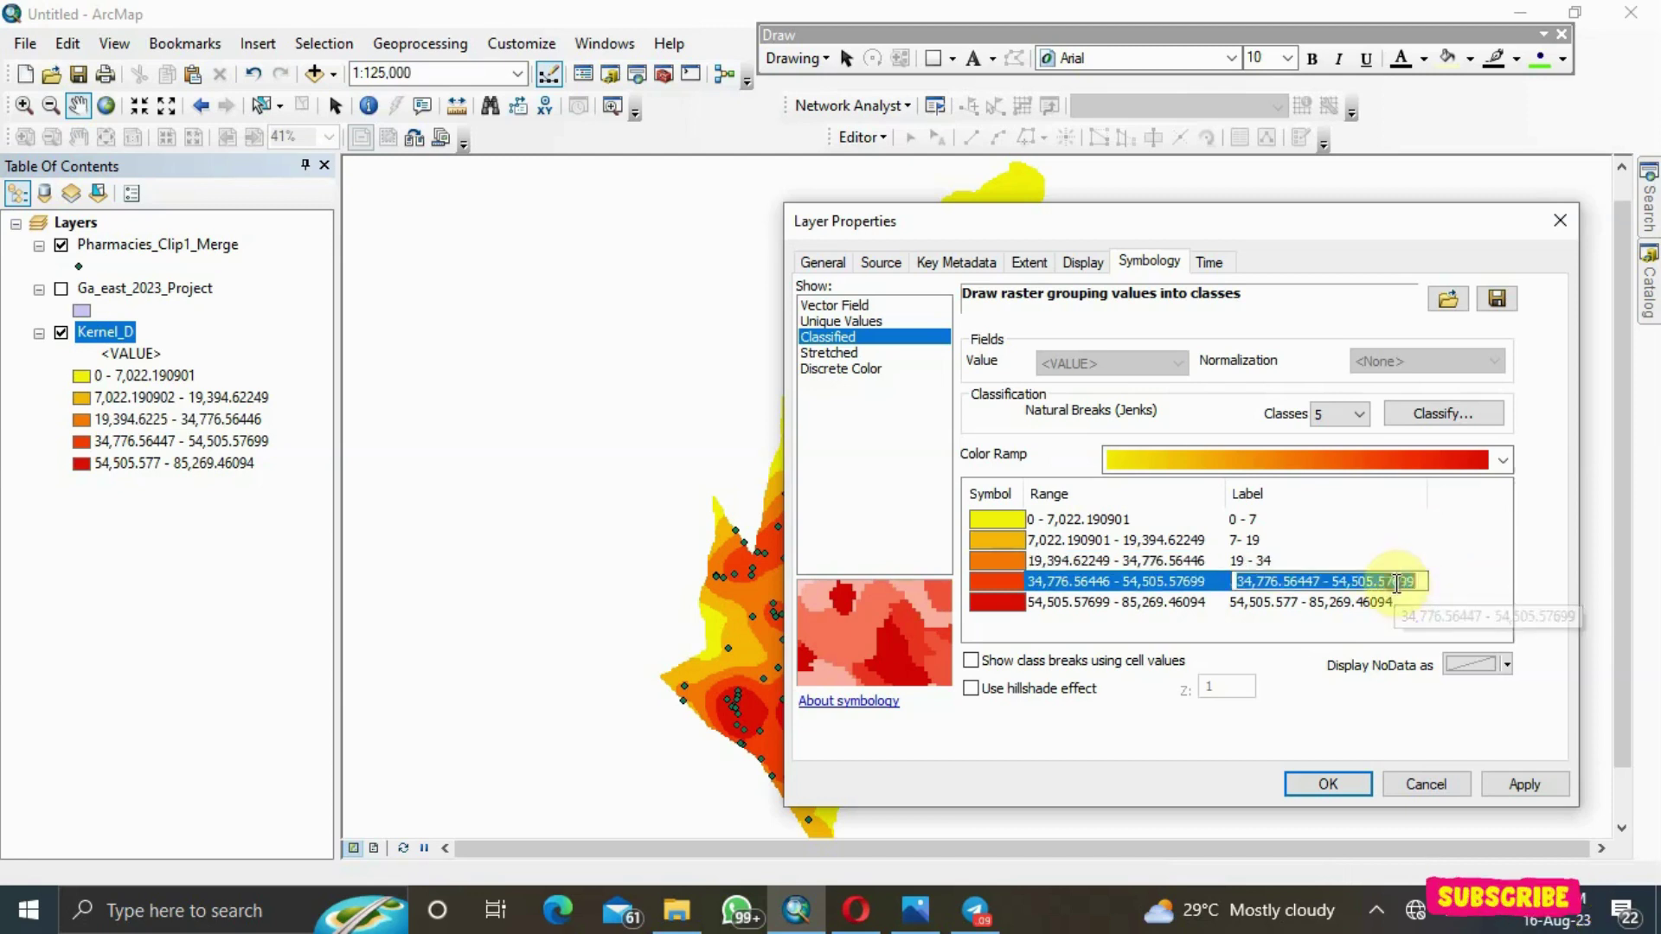
{"action": "left_click", "coordinate": [1417, 579]}
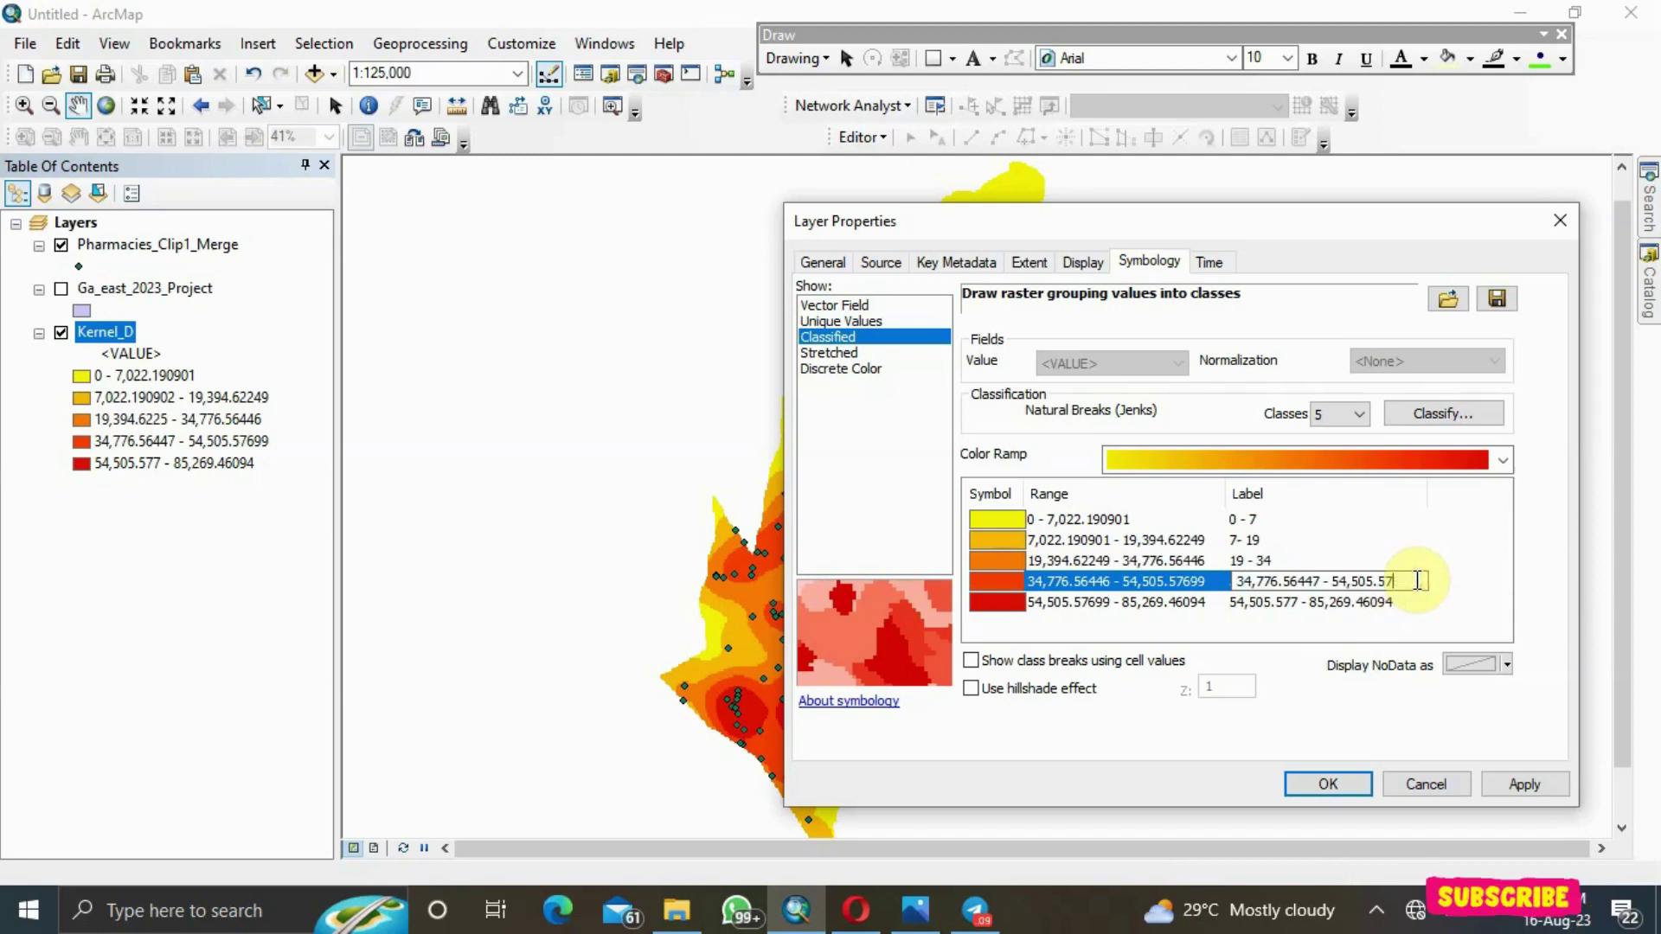
{"action": "key", "text": "BackSpace"}
{"action": "key", "text": "BackSpace"}
{"action": "key", "text": "BackSpace"}
{"action": "key", "text": "BackSpace"}
{"action": "key", "text": "BackSpace"}
{"action": "key", "text": "BackSpace"}
{"action": "key", "text": "BackSpace"}
{"action": "key", "text": "BackSpace"}
{"action": "key", "text": "BackSpace"}
{"action": "key", "text": "BackSpace"}
{"action": "key", "text": "BackSpace"}
{"action": "key", "text": "BackSpace"}
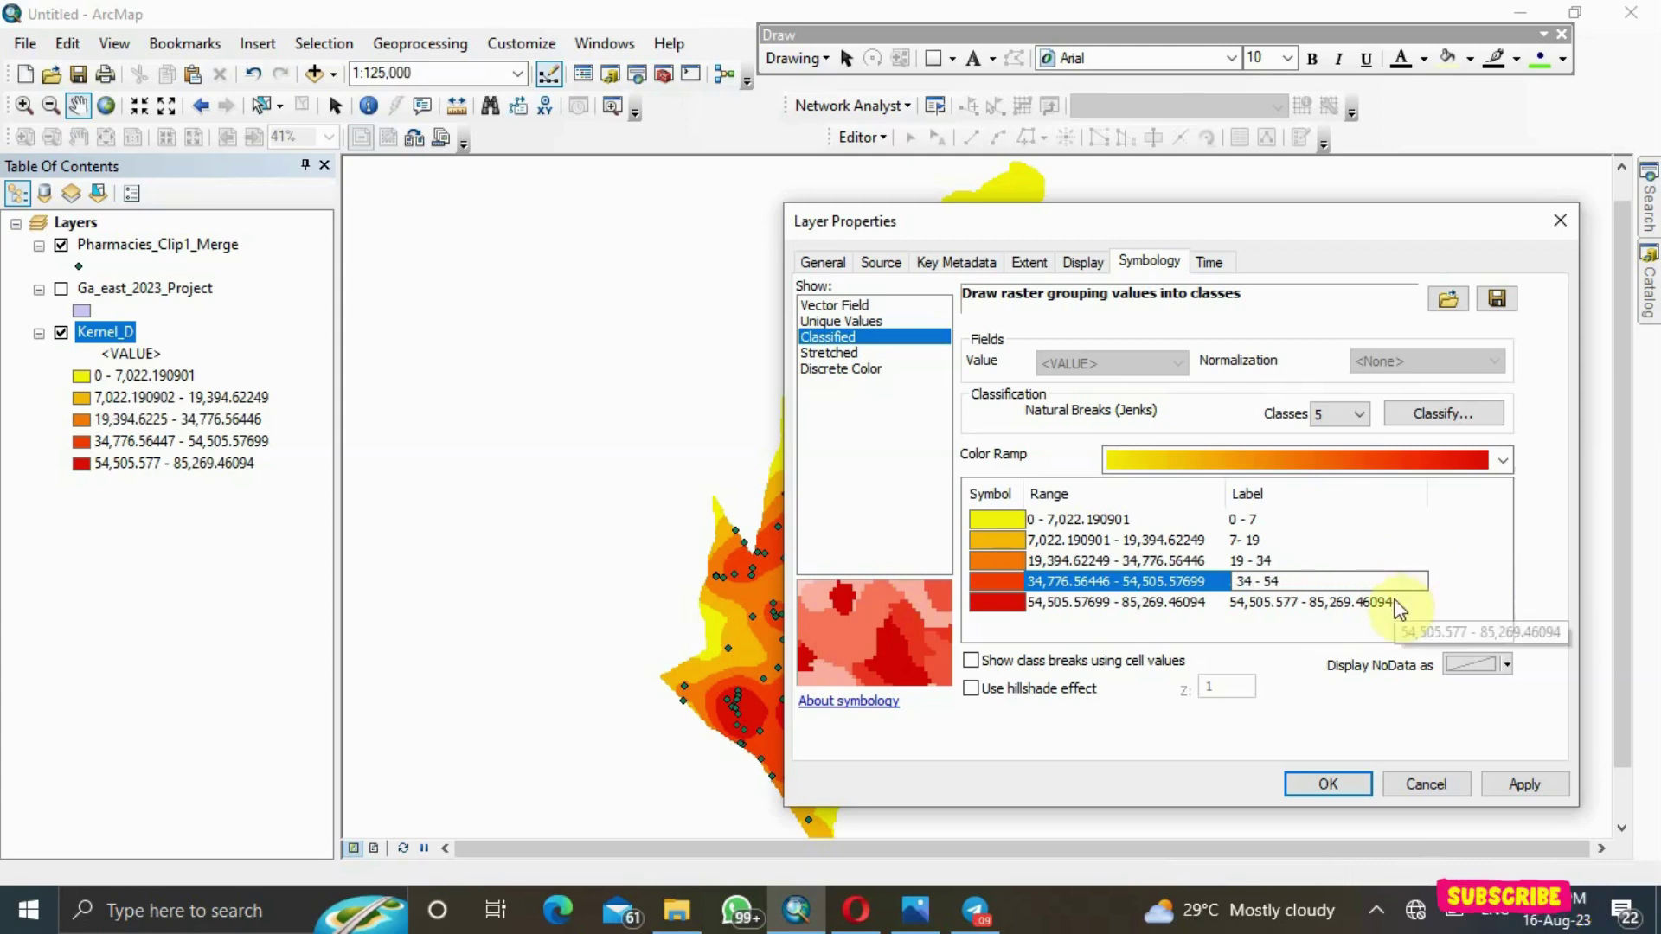
Shorten the label of the fifth Kernel_D class to "54 - 85" and apply the new labels to the layer
{"action": "left_click", "coordinate": [1395, 601]}
{"action": "left_click", "coordinate": [1405, 600]}
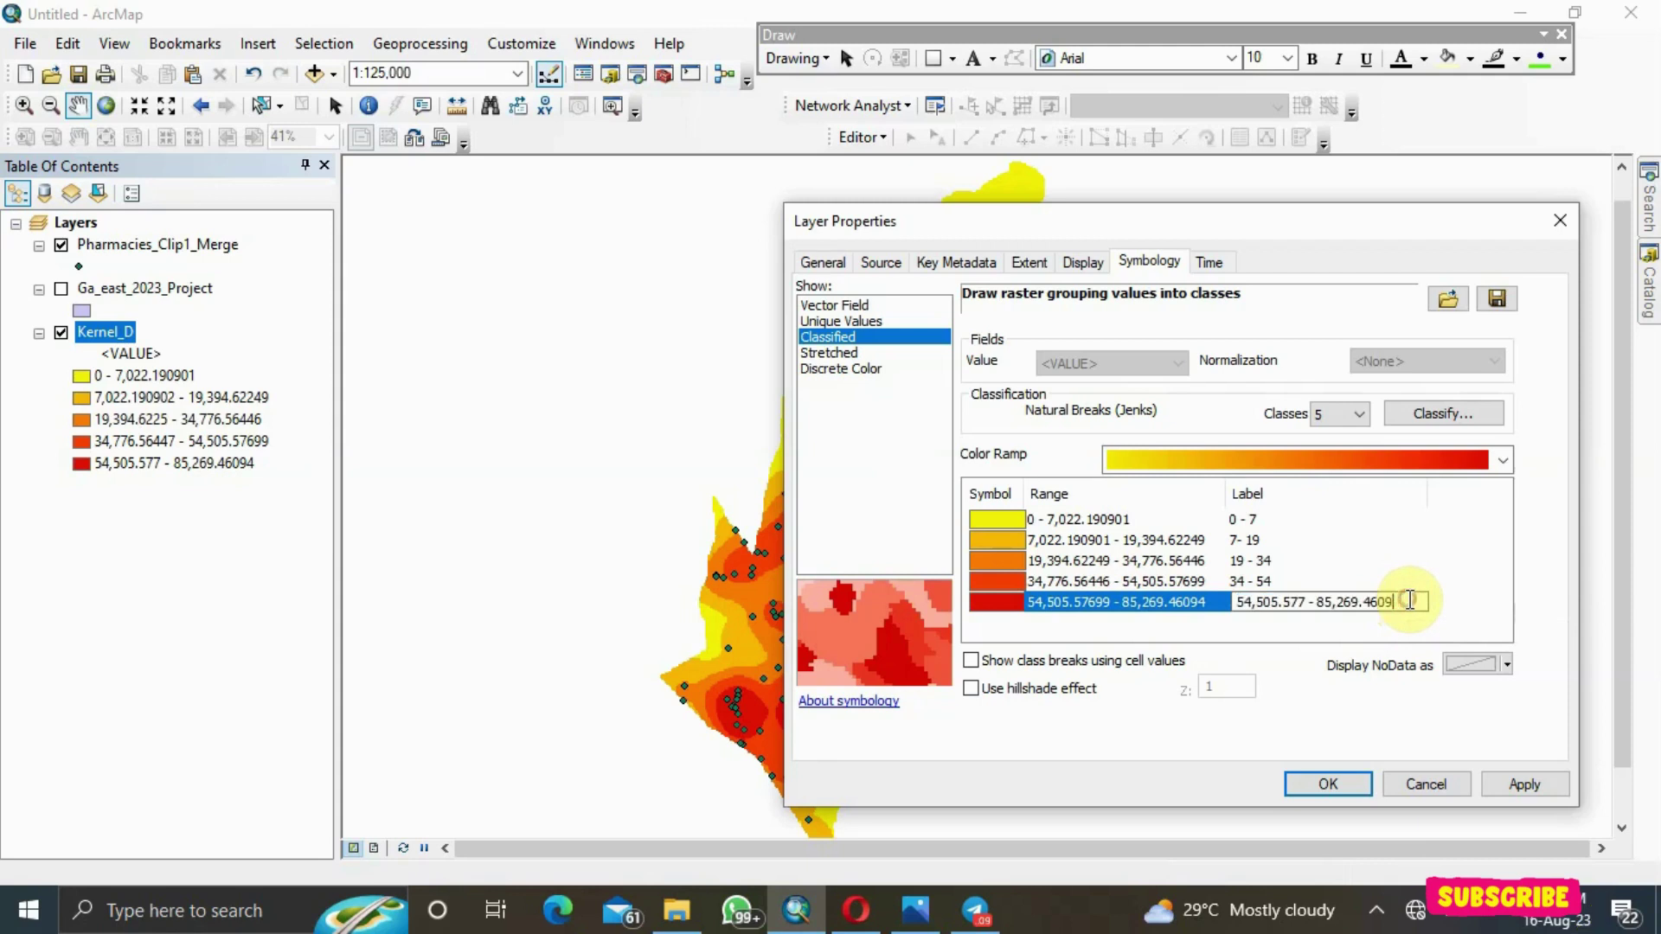
{"action": "key", "text": "BackSpace"}
{"action": "key", "text": "BackSpace"}
{"action": "key", "text": "BackSpace"}
{"action": "key", "text": "BackSpace"}
{"action": "key", "text": "BackSpace"}
{"action": "key", "text": "BackSpace"}
{"action": "key", "text": "BackSpace"}
{"action": "left_click", "coordinate": [1507, 792]}
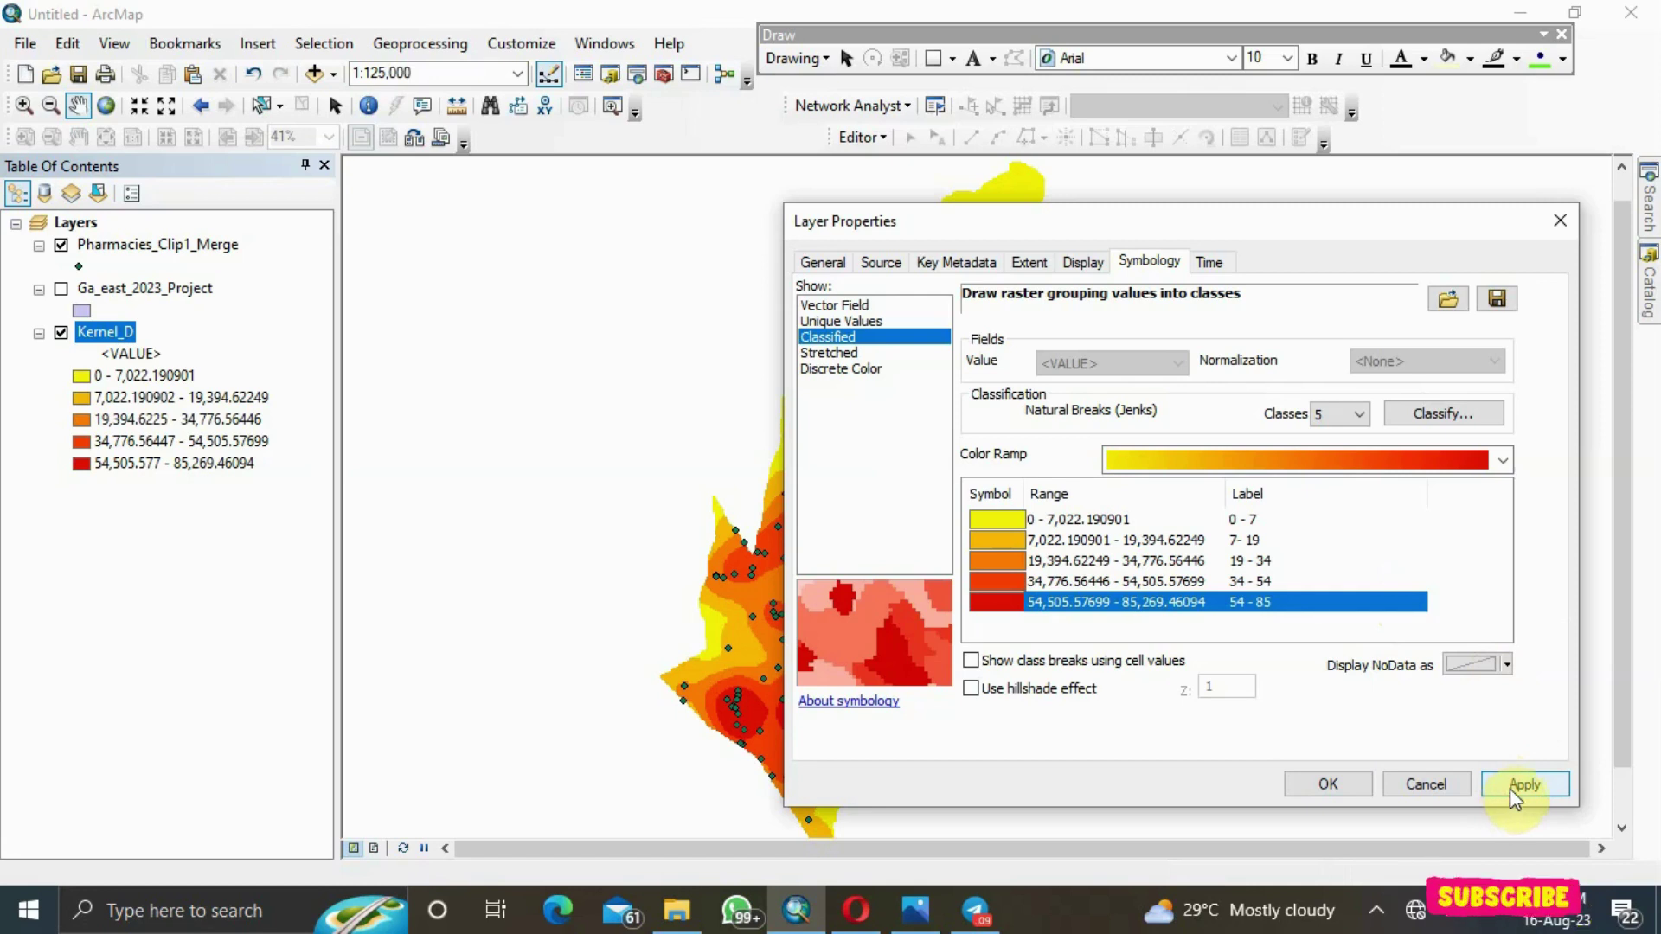
{"action": "left_click", "coordinate": [1508, 787]}
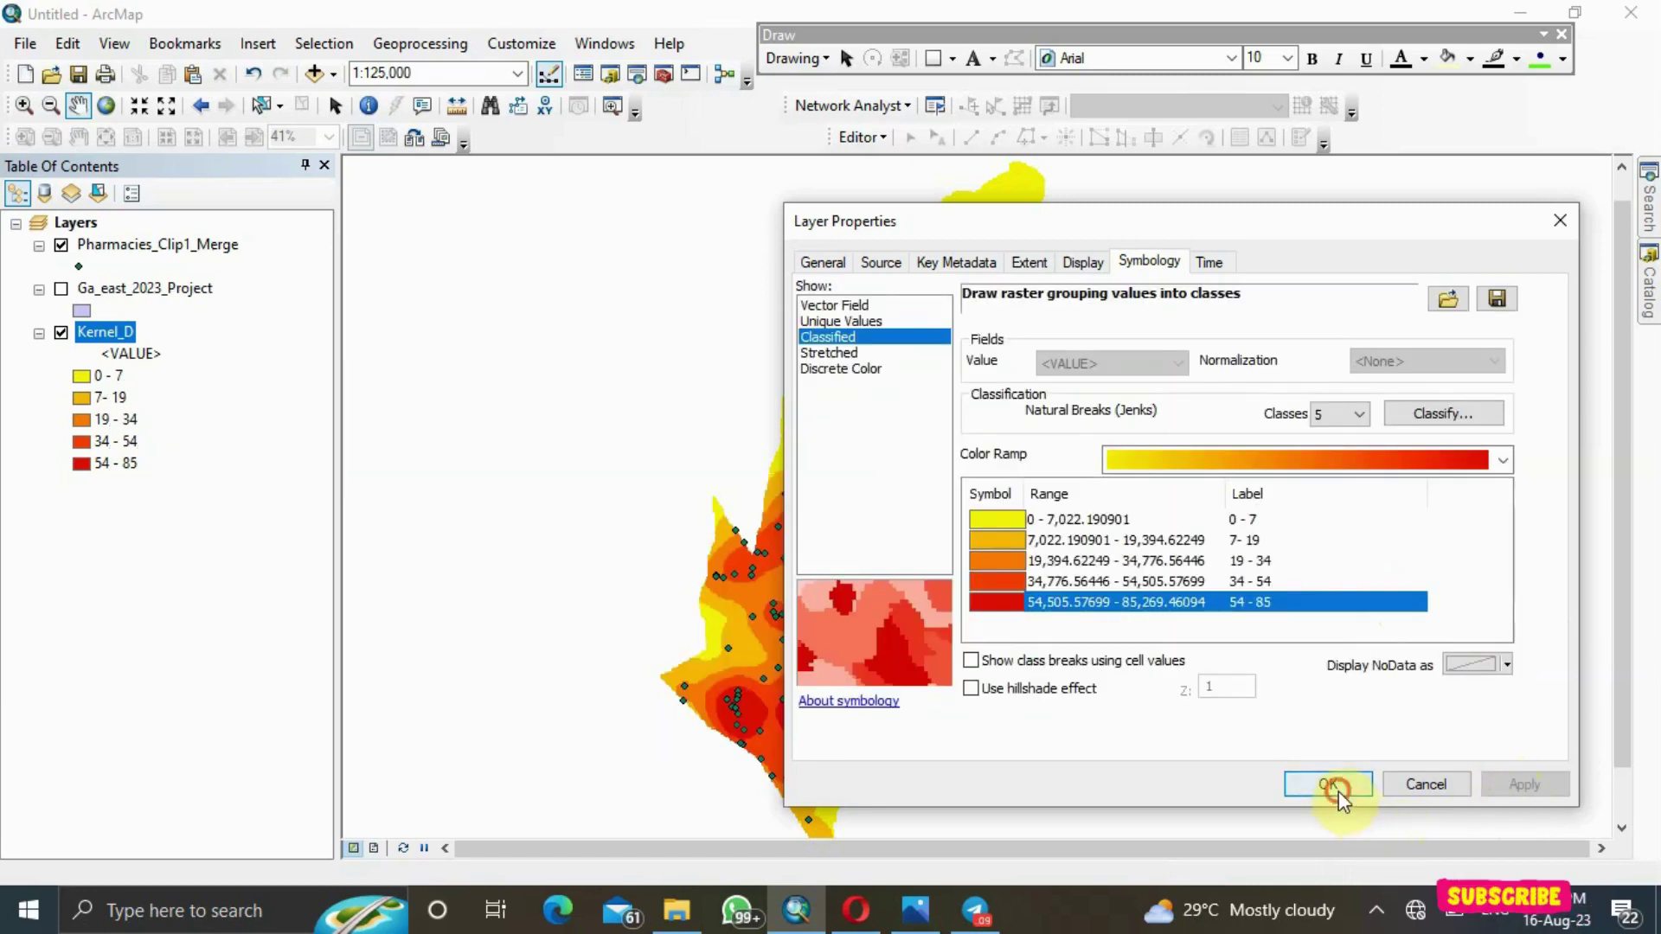
{"action": "left_click", "coordinate": [1337, 789]}
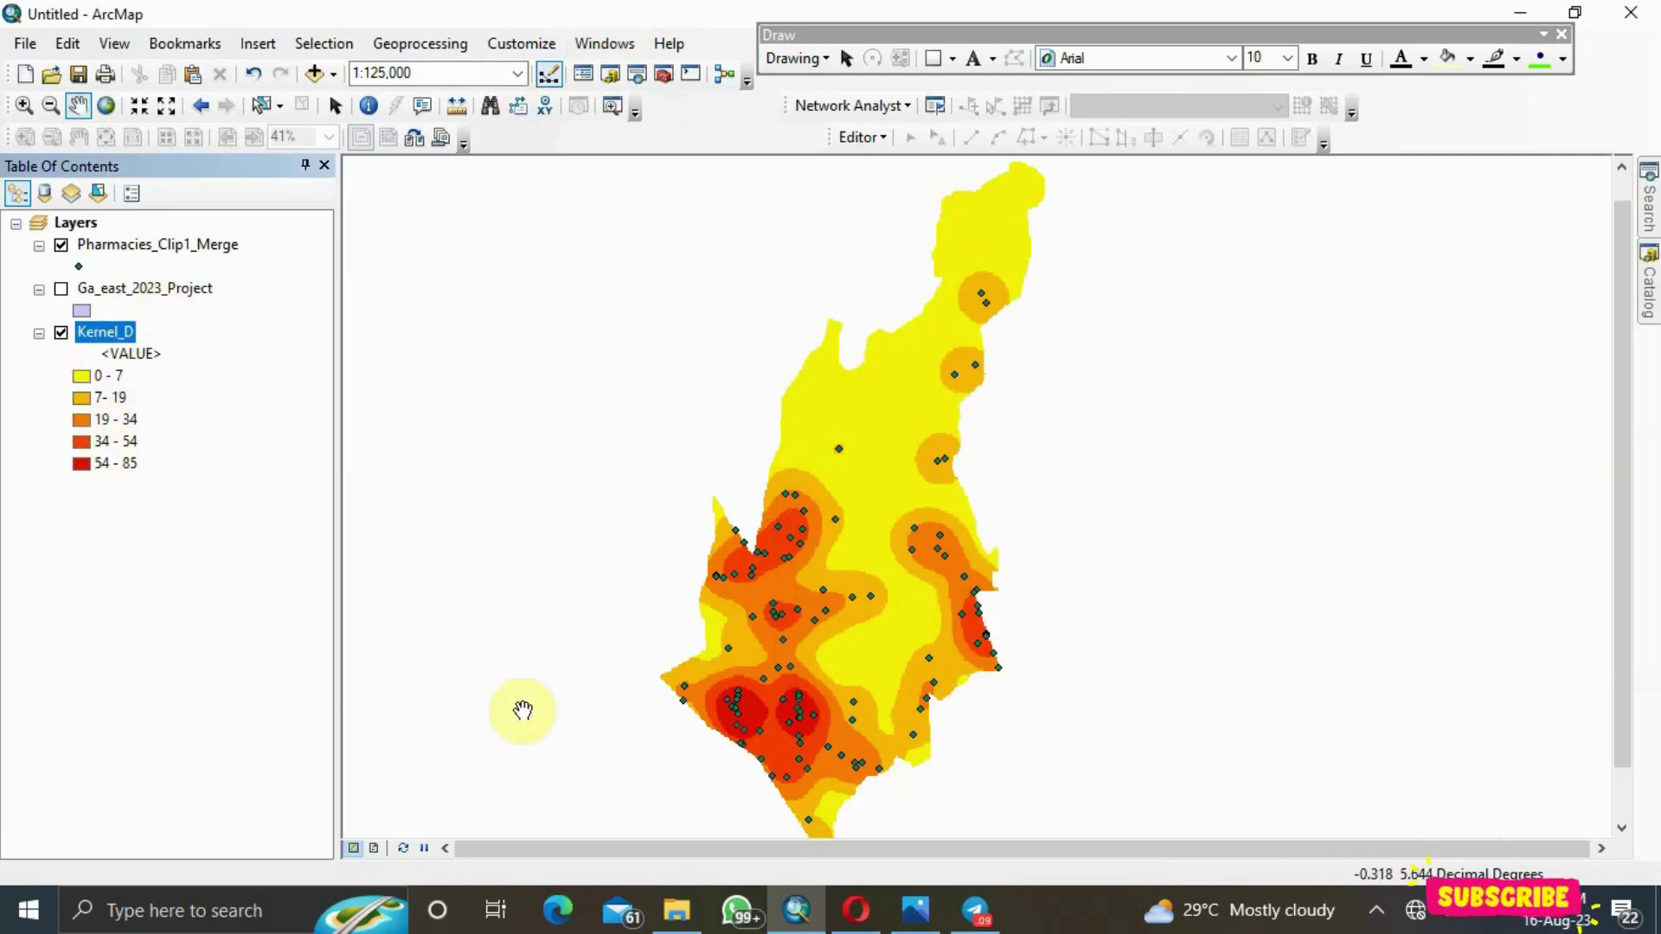
Switch to the page layout and shift the map slightly to the left within its data frame
{"action": "left_click", "coordinate": [376, 848]}
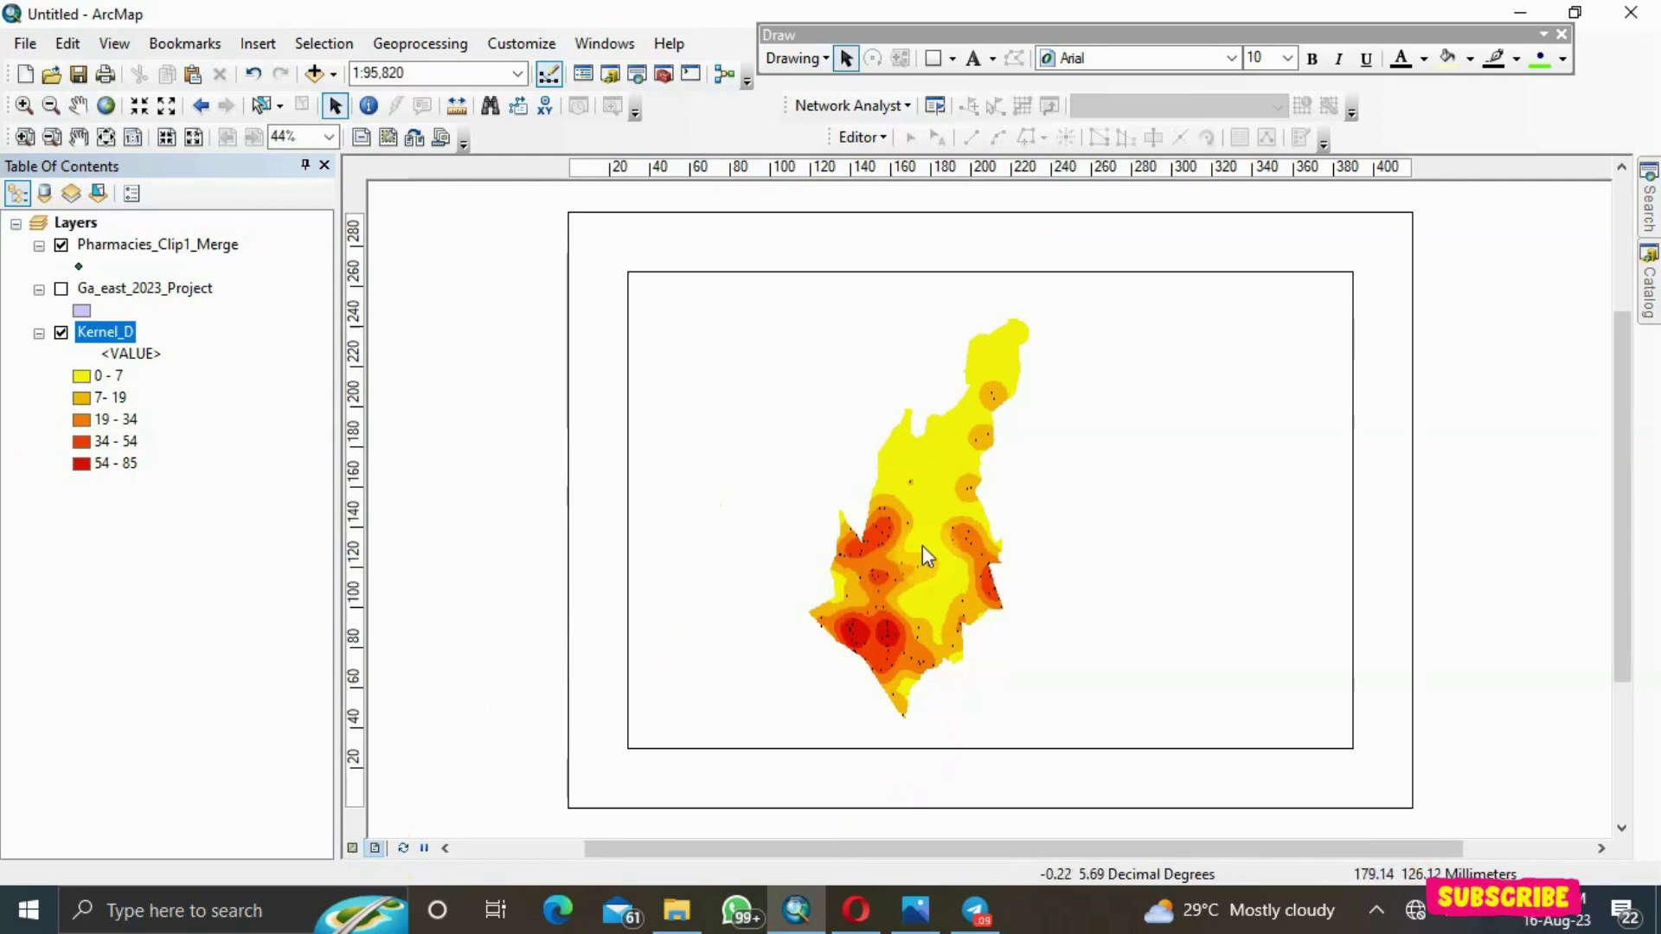
{"action": "left_click", "coordinate": [78, 104]}
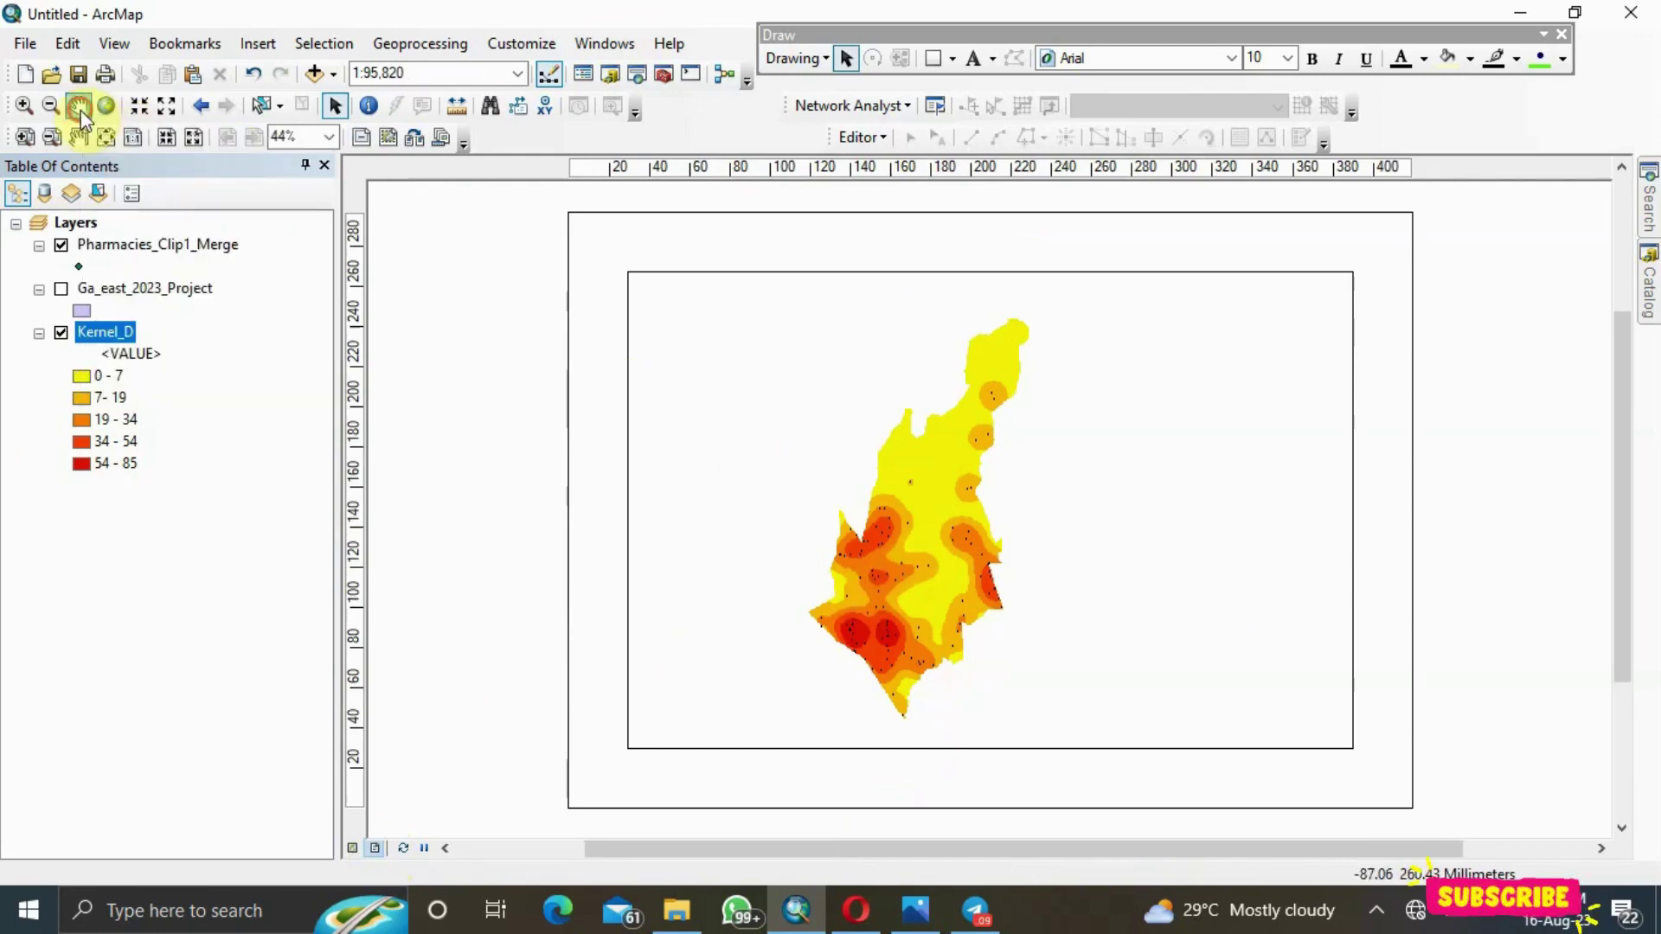
{"action": "left_click_drag", "start_coordinate": [929, 502], "coordinate": [879, 504]}
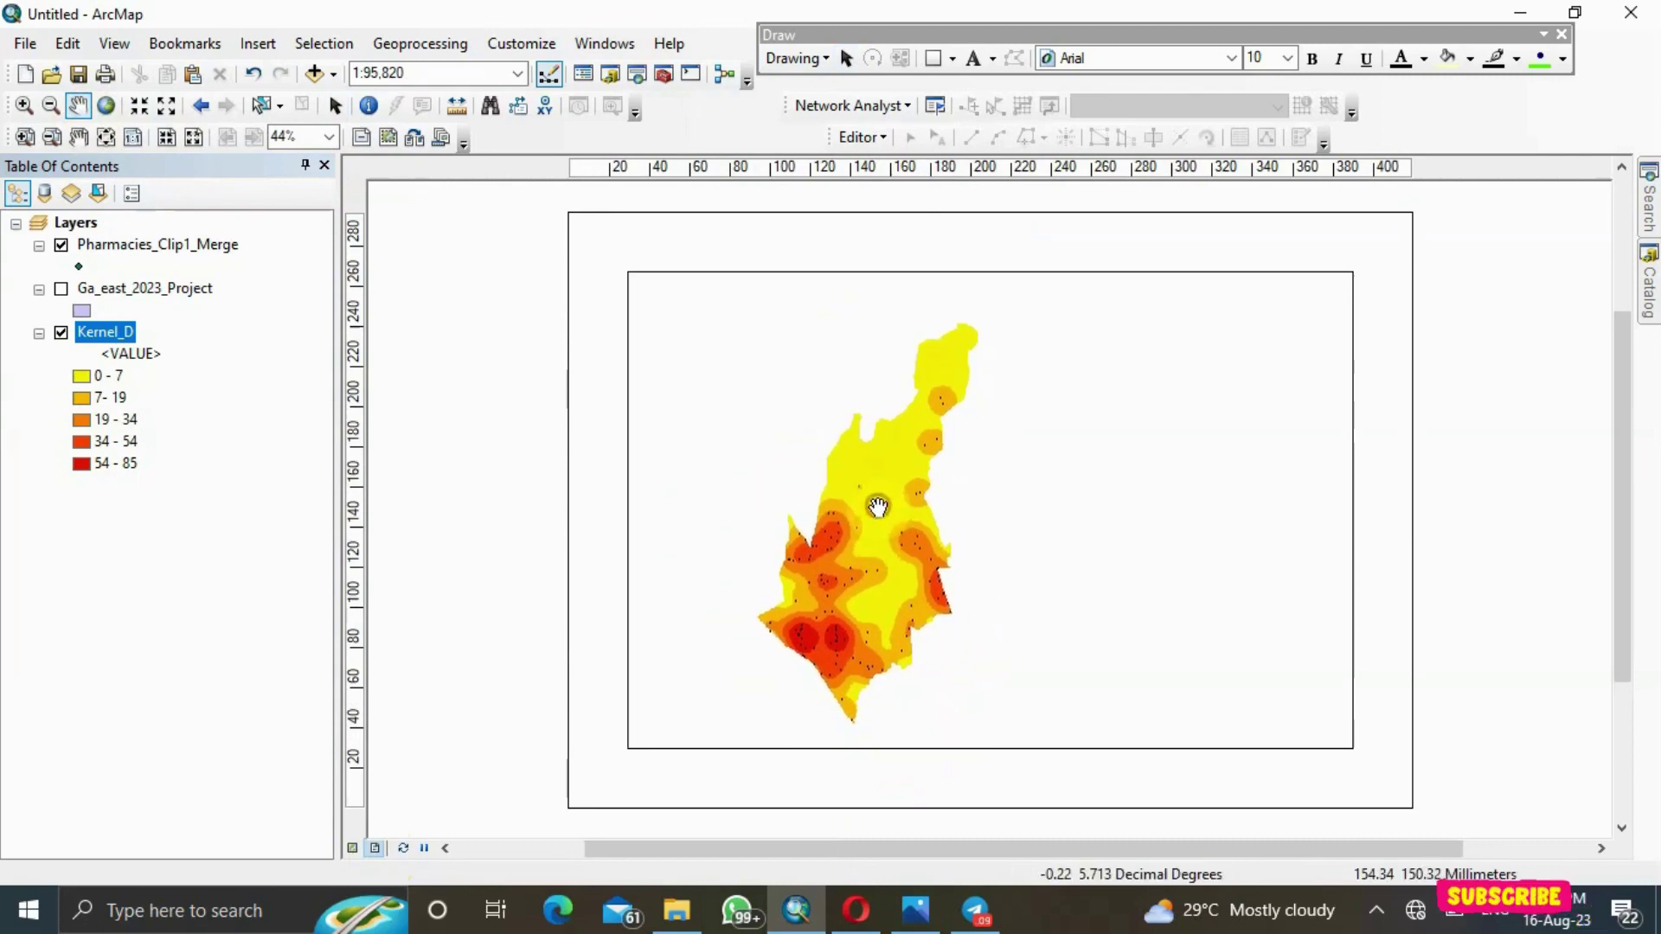
Insert the map title "KERNEL DENSITY OF PHARMACIES IN GA EAST" and place it just inside the data frame's upper edge
{"action": "left_click", "coordinate": [257, 43]}
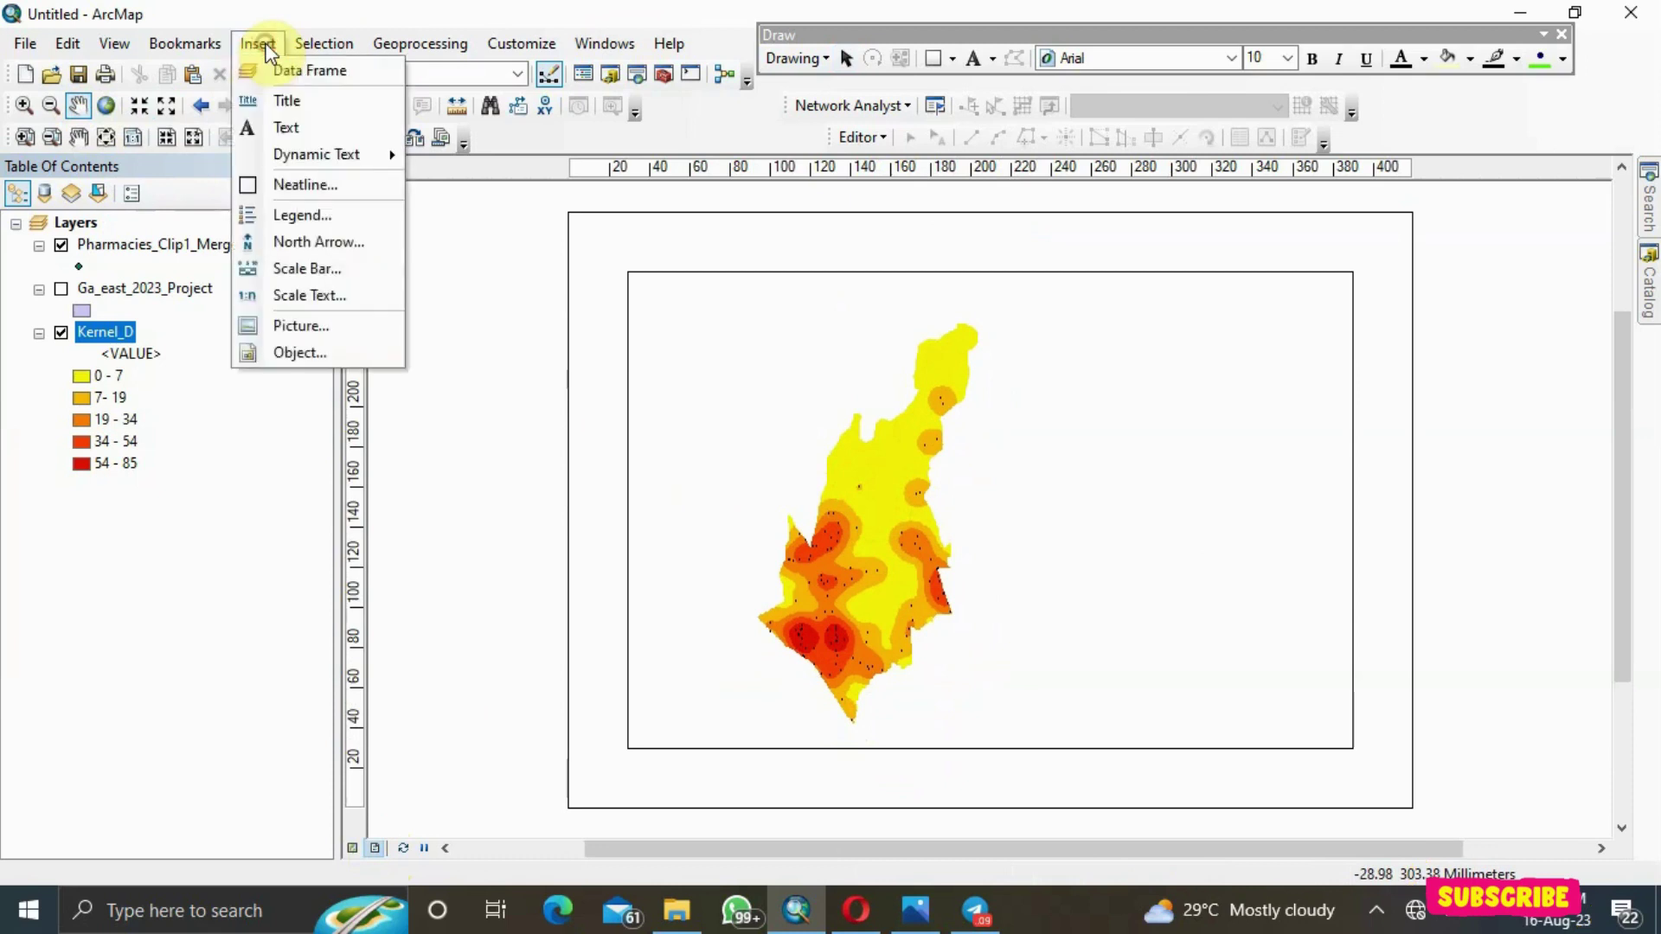
{"action": "left_click", "coordinate": [297, 100]}
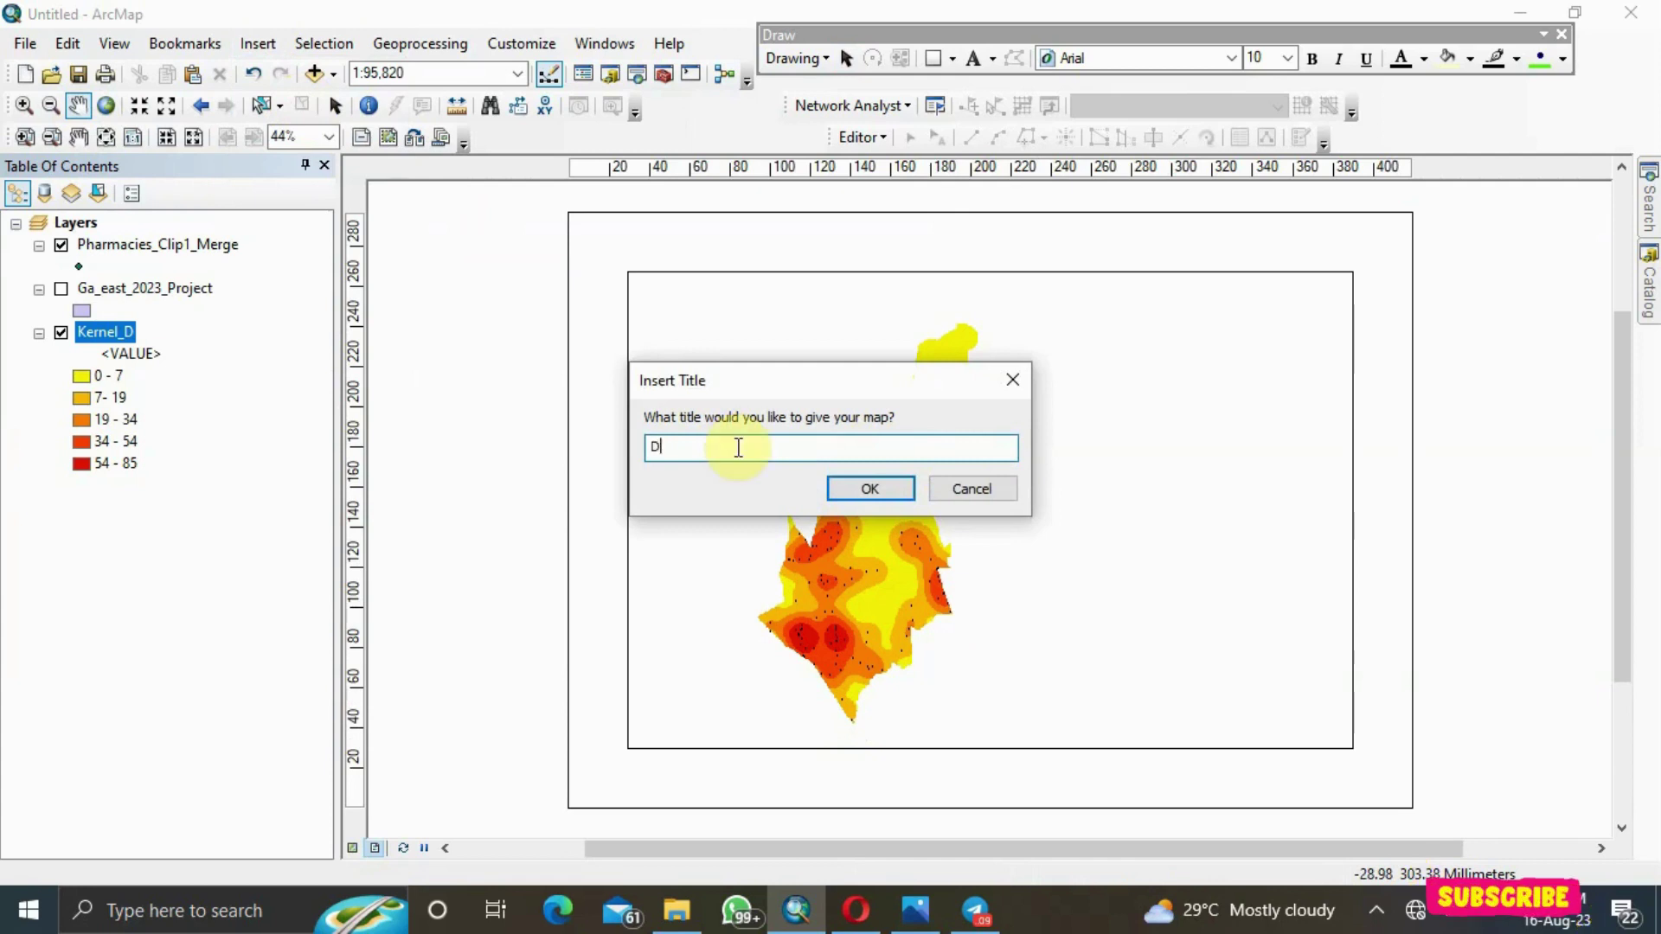
{"action": "type", "text": "KER"}
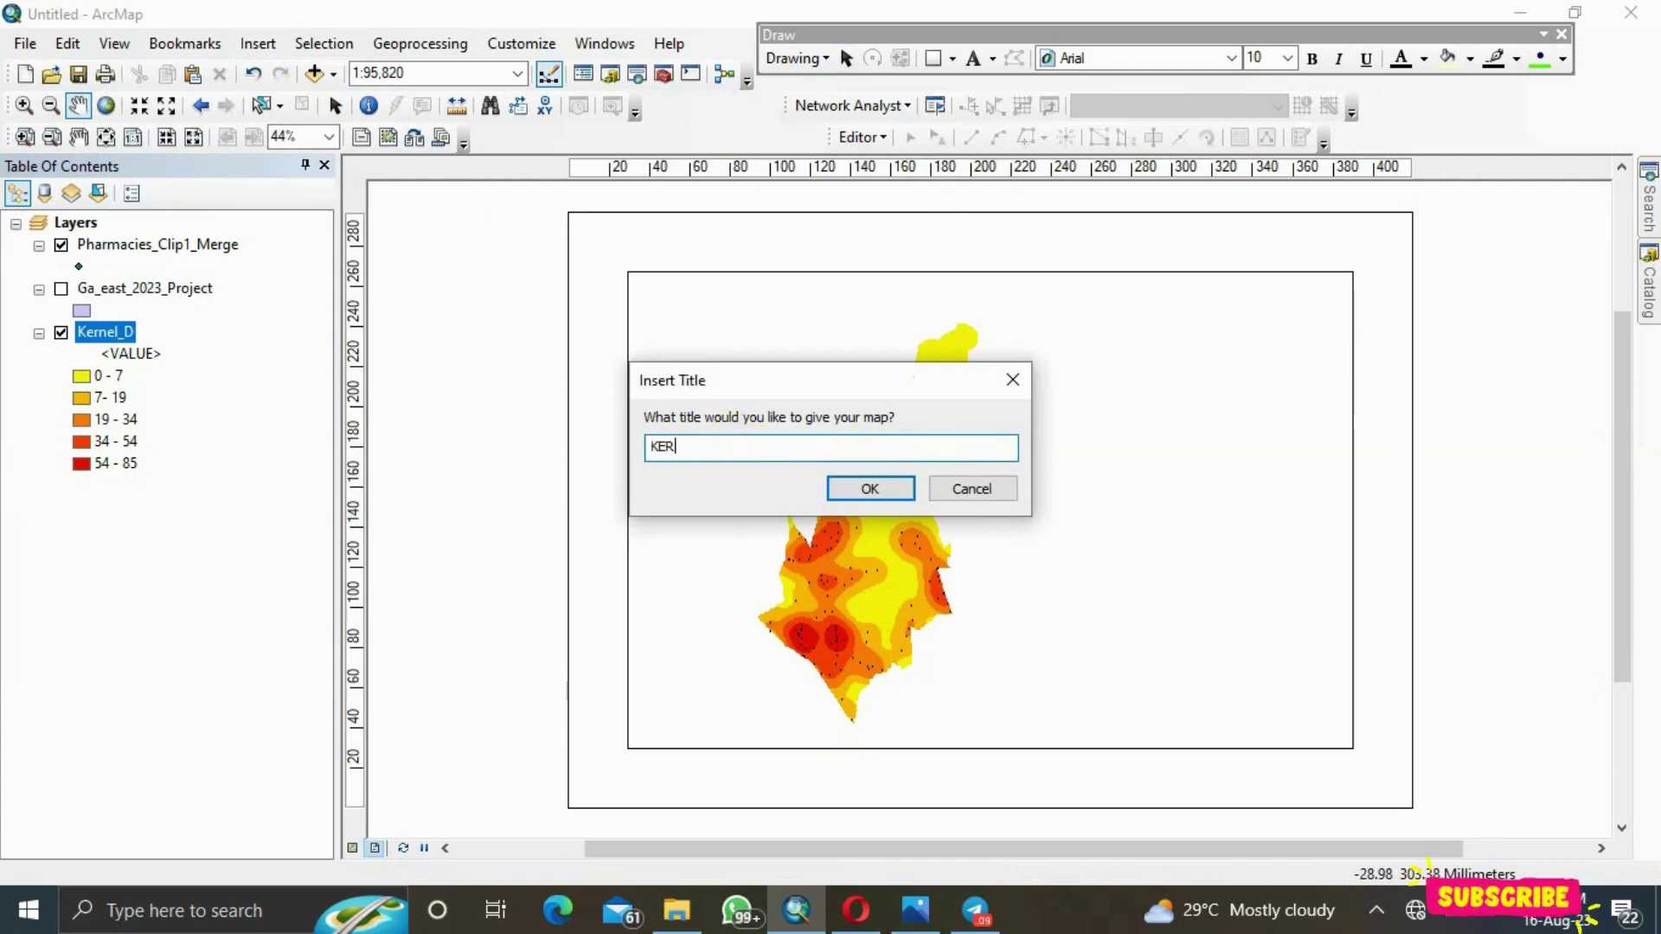
{"action": "type", "text": "NEL DENSSITY"}
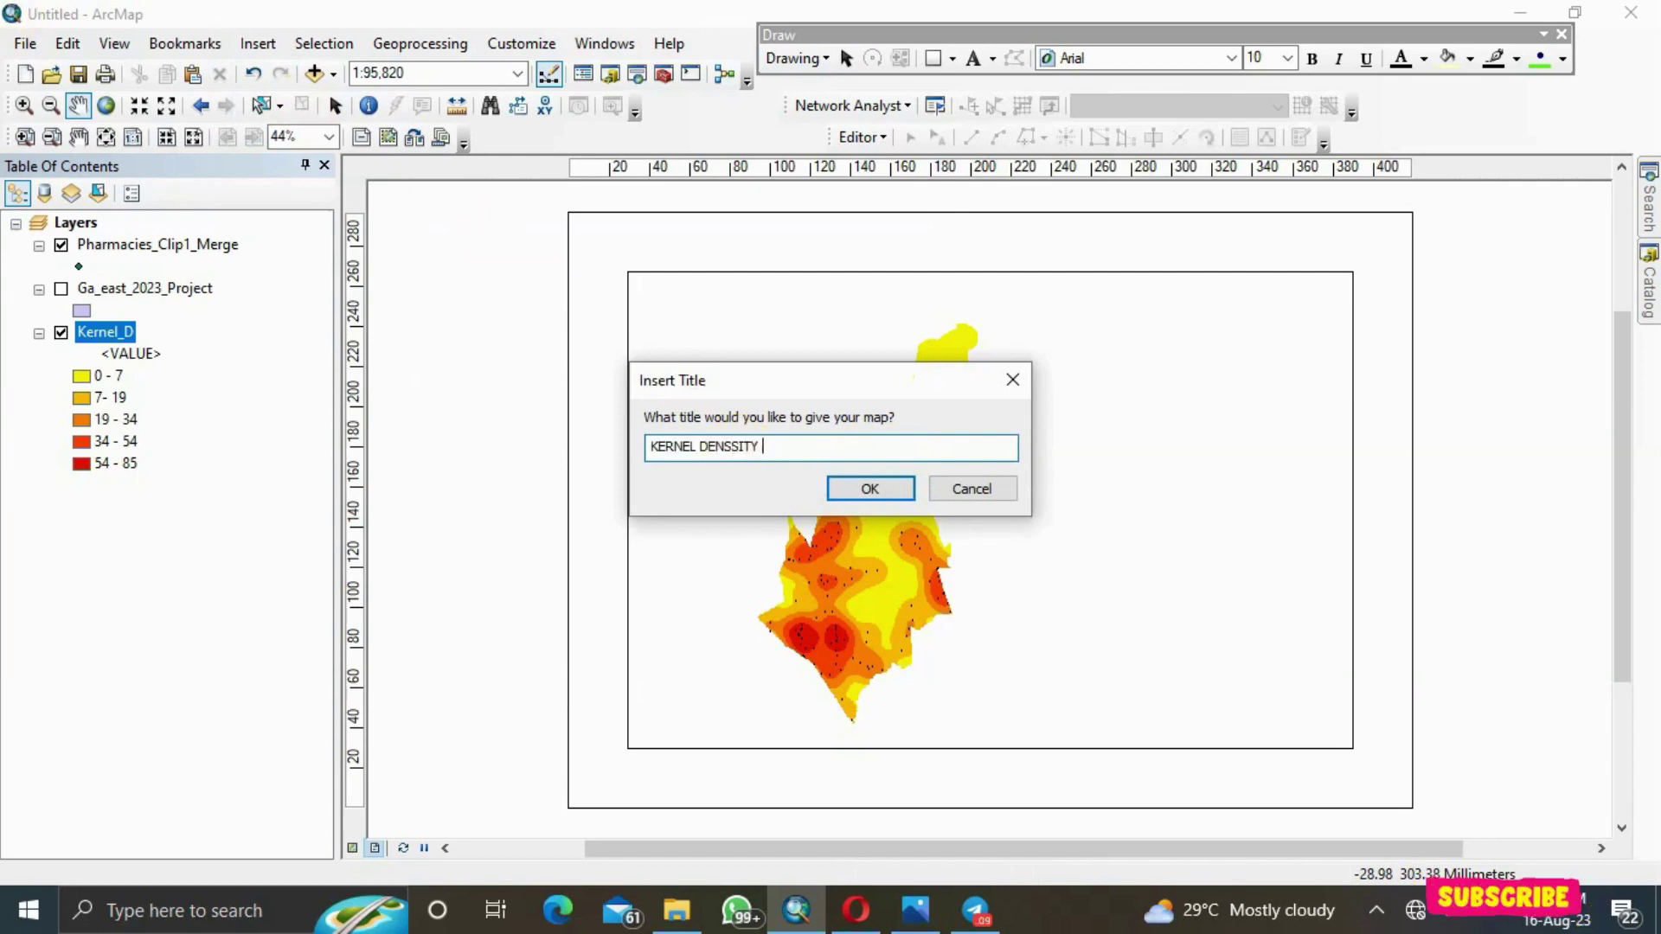
{"action": "key", "text": "BackSpace"}
{"action": "key", "text": "BackSpace"}
{"action": "key", "text": "BackSpace"}
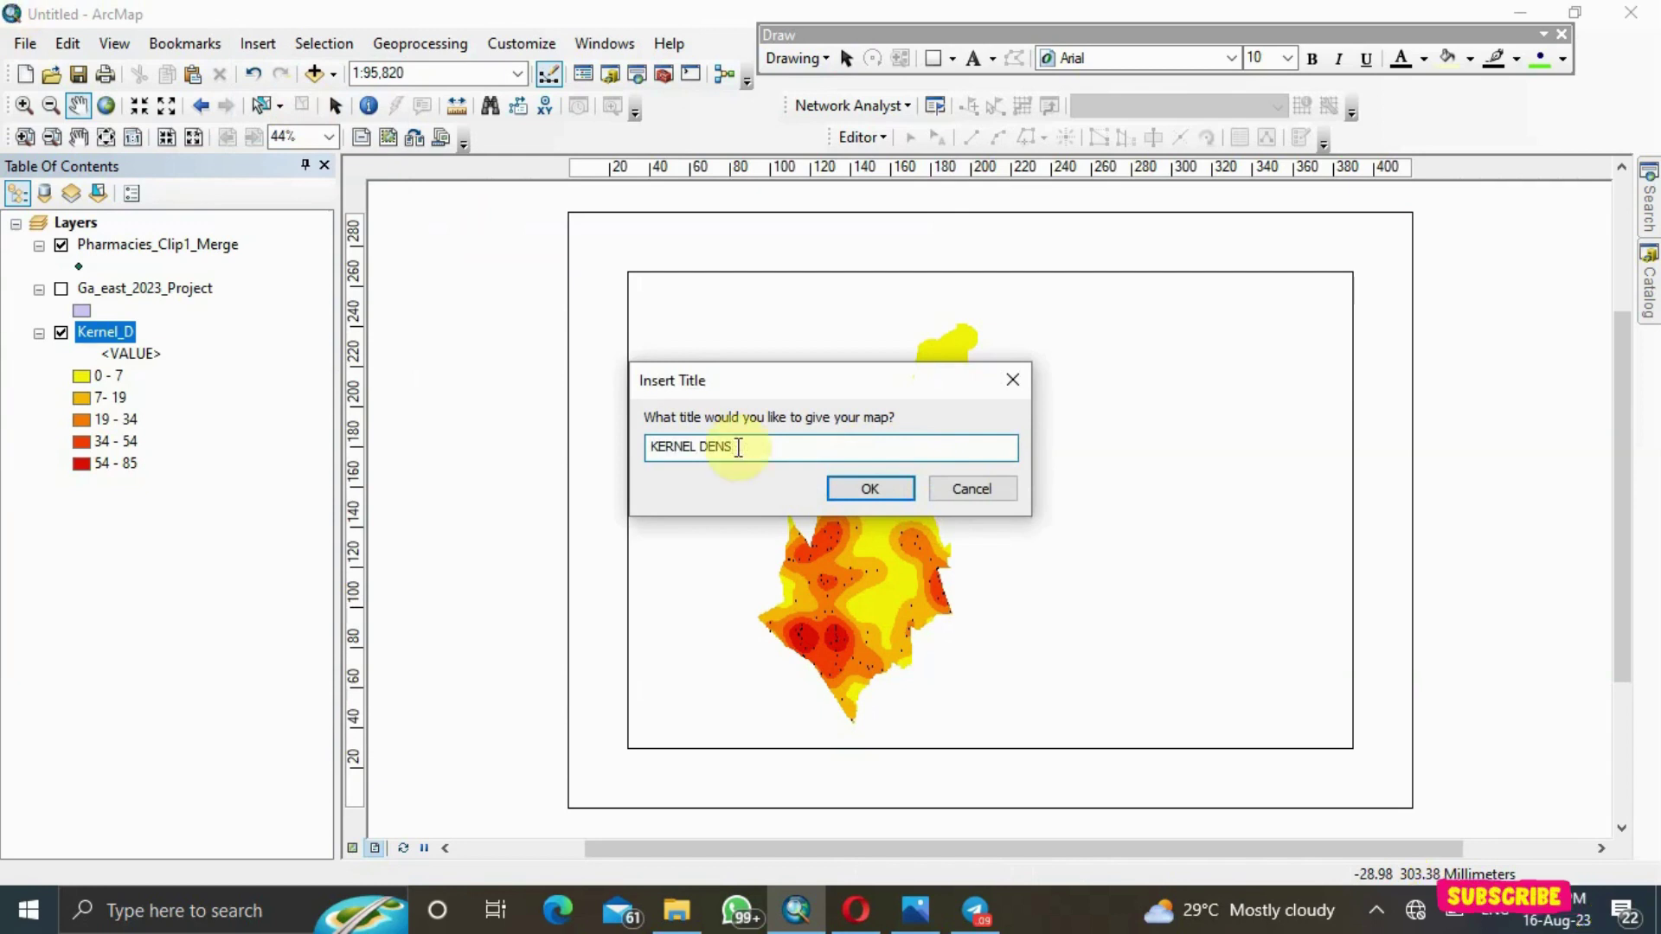
{"action": "type", "text": "ITY OF PHARMA"}
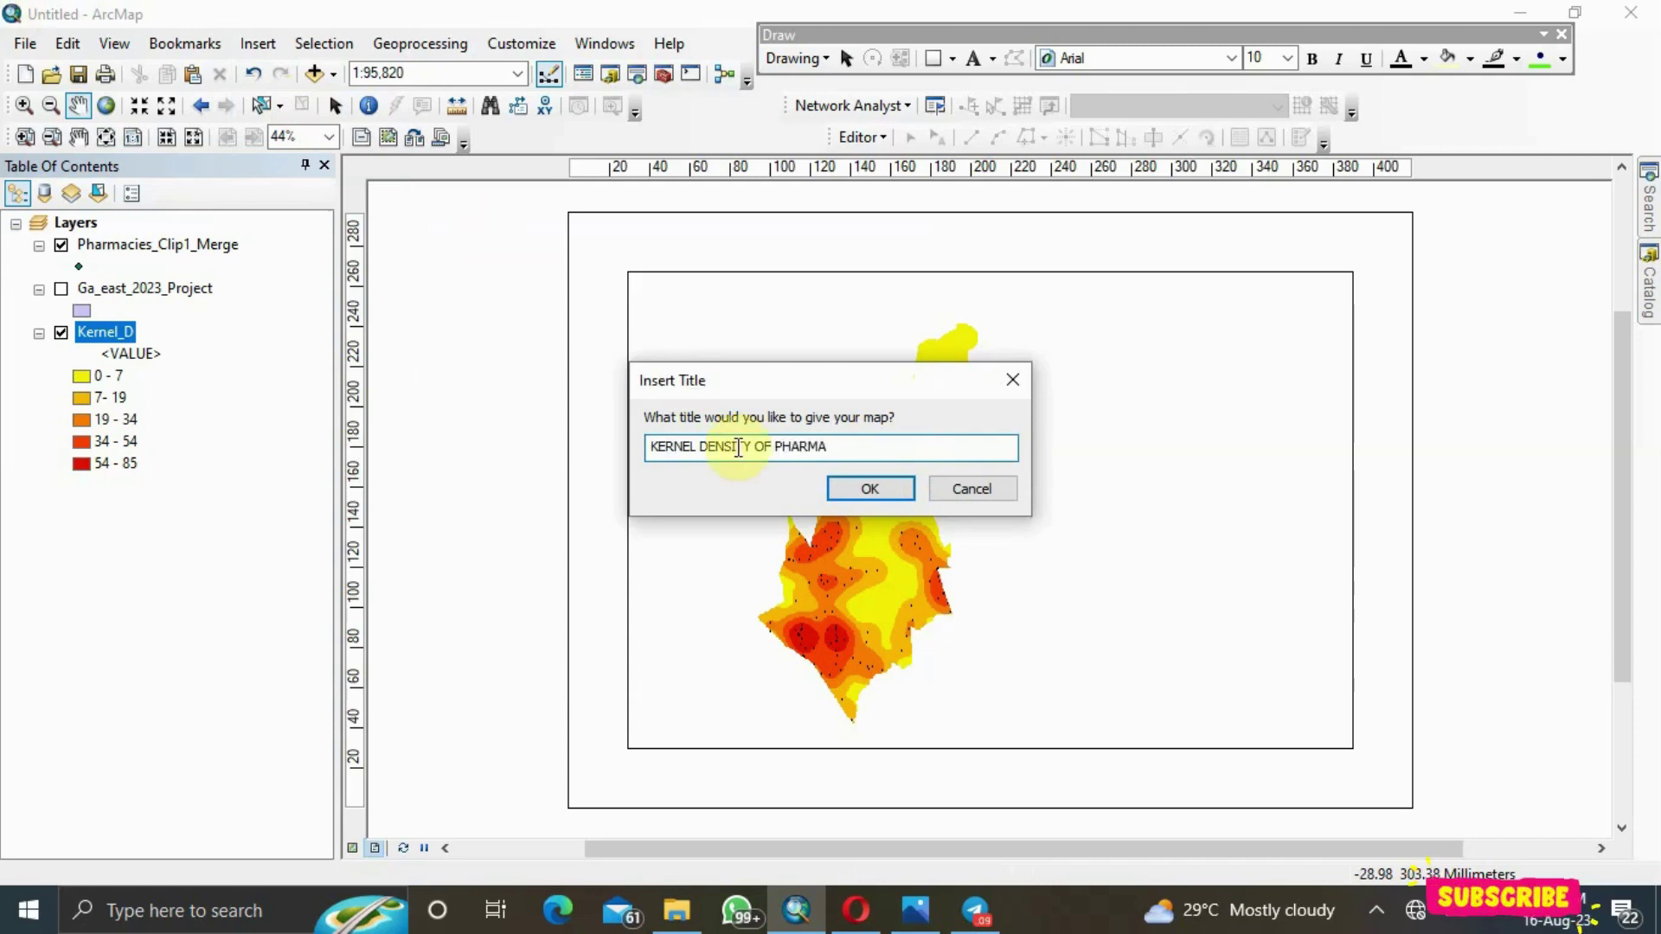
{"action": "type", "text": "CIES"}
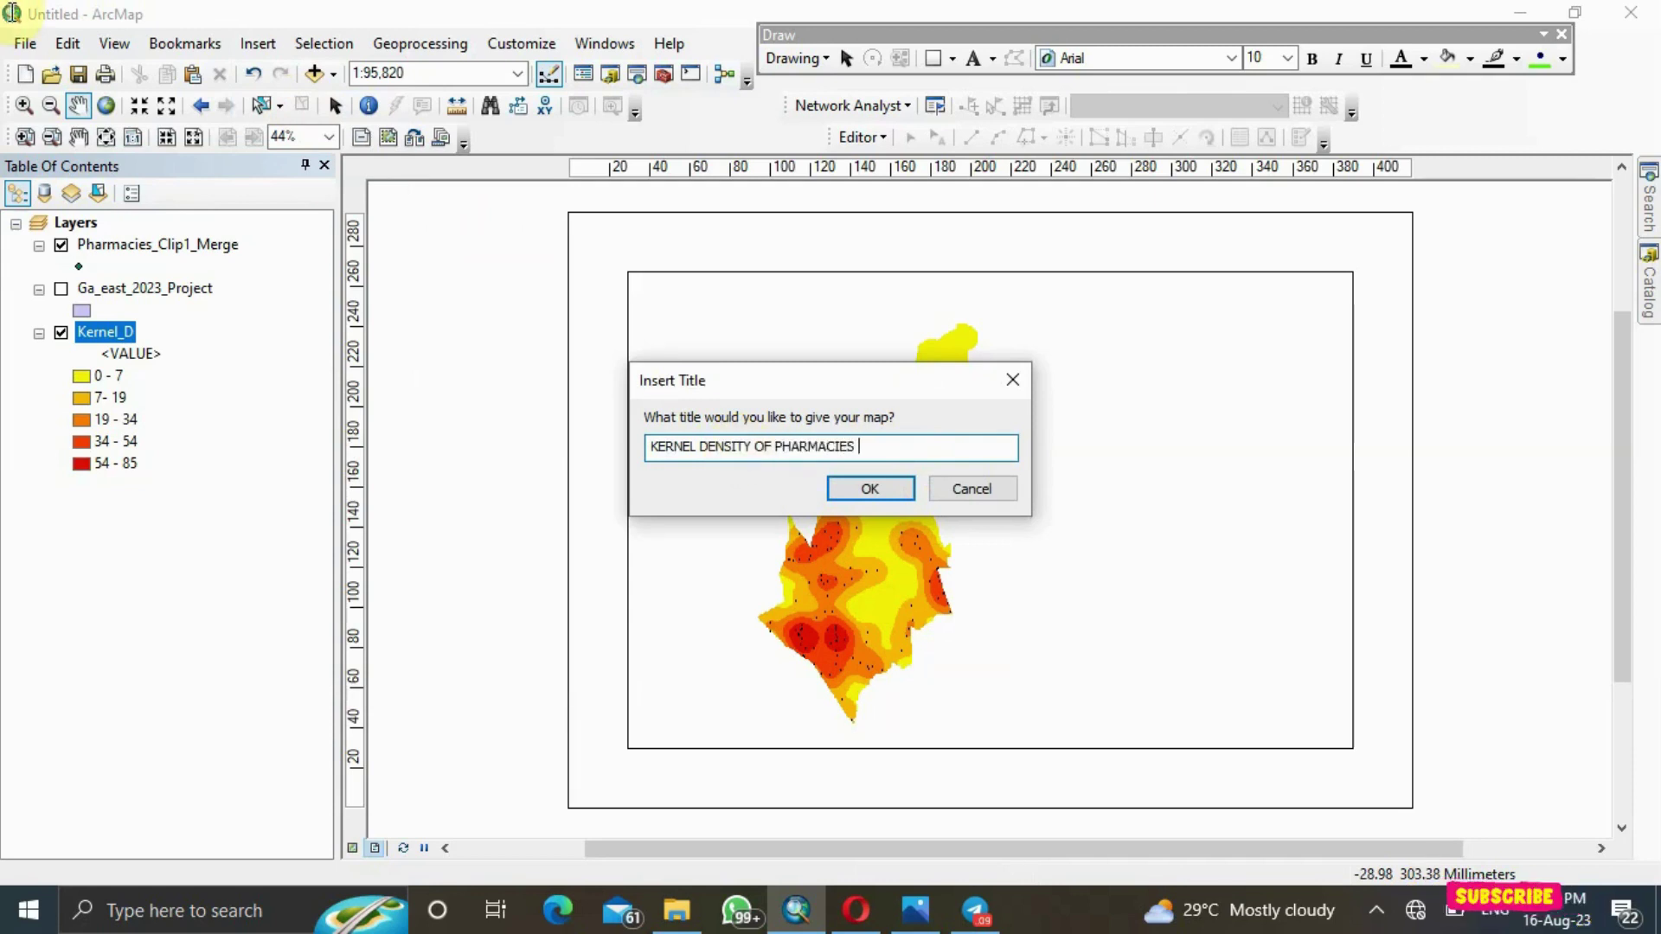
{"action": "type", "text": " IN "}
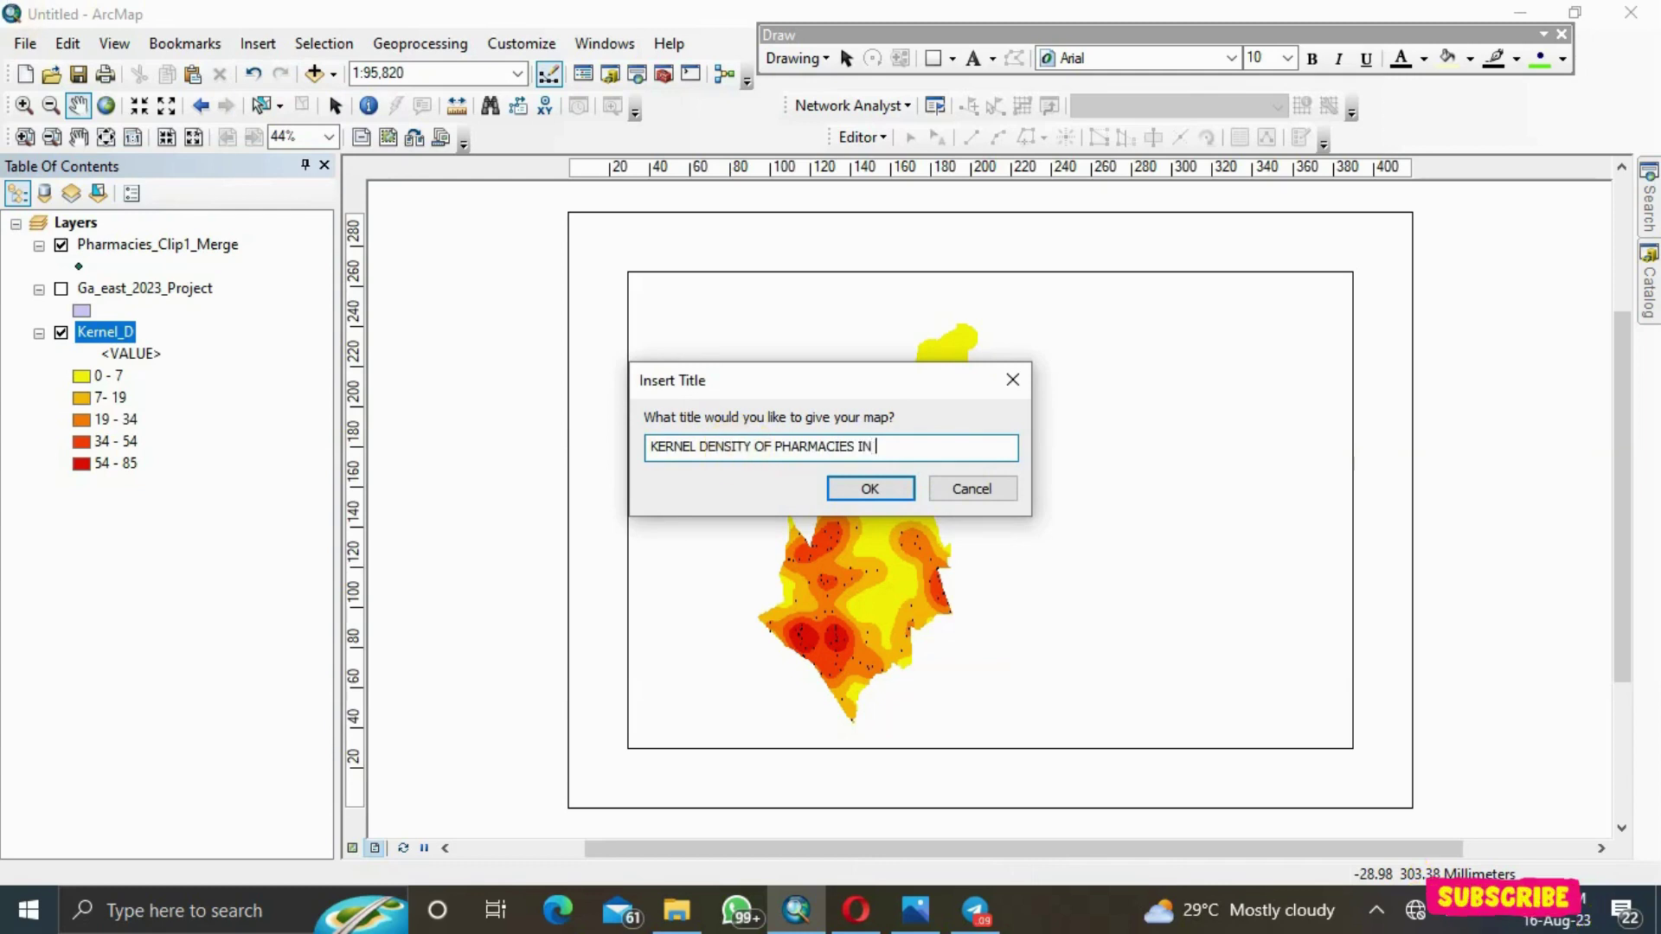
{"action": "type", "text": "GA EAST"}
{"action": "left_click", "coordinate": [867, 488]}
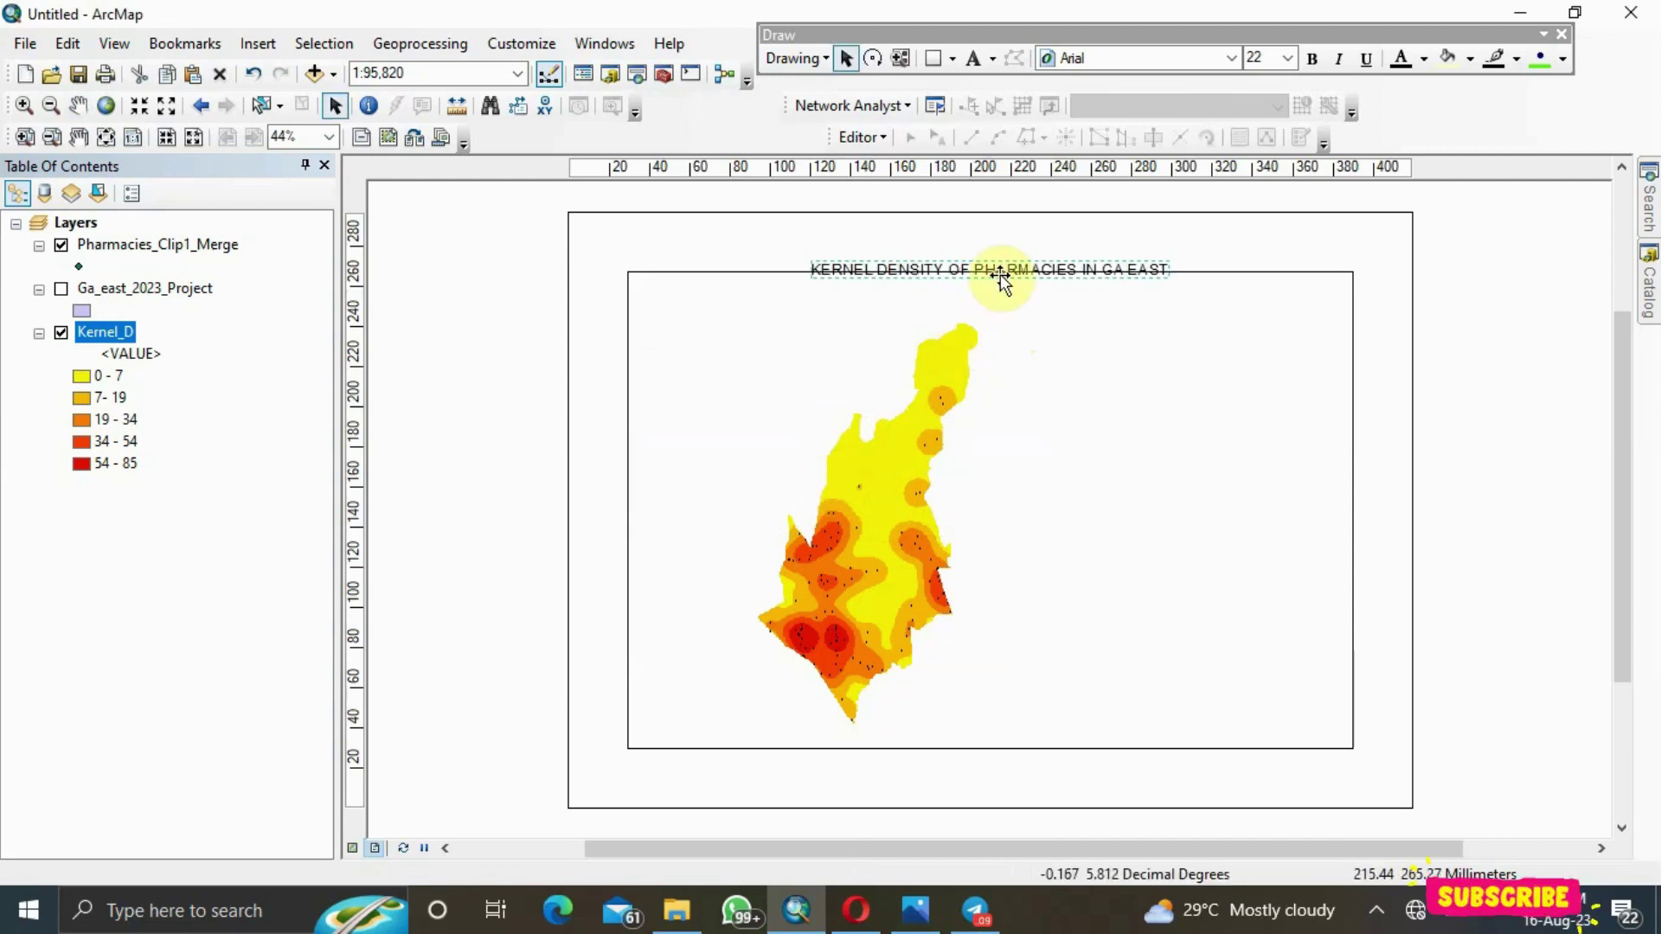
{"action": "mouse_move", "coordinate": [999, 275]}
{"action": "left_mouse_down"}
{"action": "mouse_move", "coordinate": [1012, 308]}
{"action": "mouse_move", "coordinate": [998, 300]}
{"action": "left_mouse_up"}
Extend the data frame's upper and lower edges toward the page borders and enlarge the map to a scale of 1:80,000
{"action": "left_click", "coordinate": [1038, 275]}
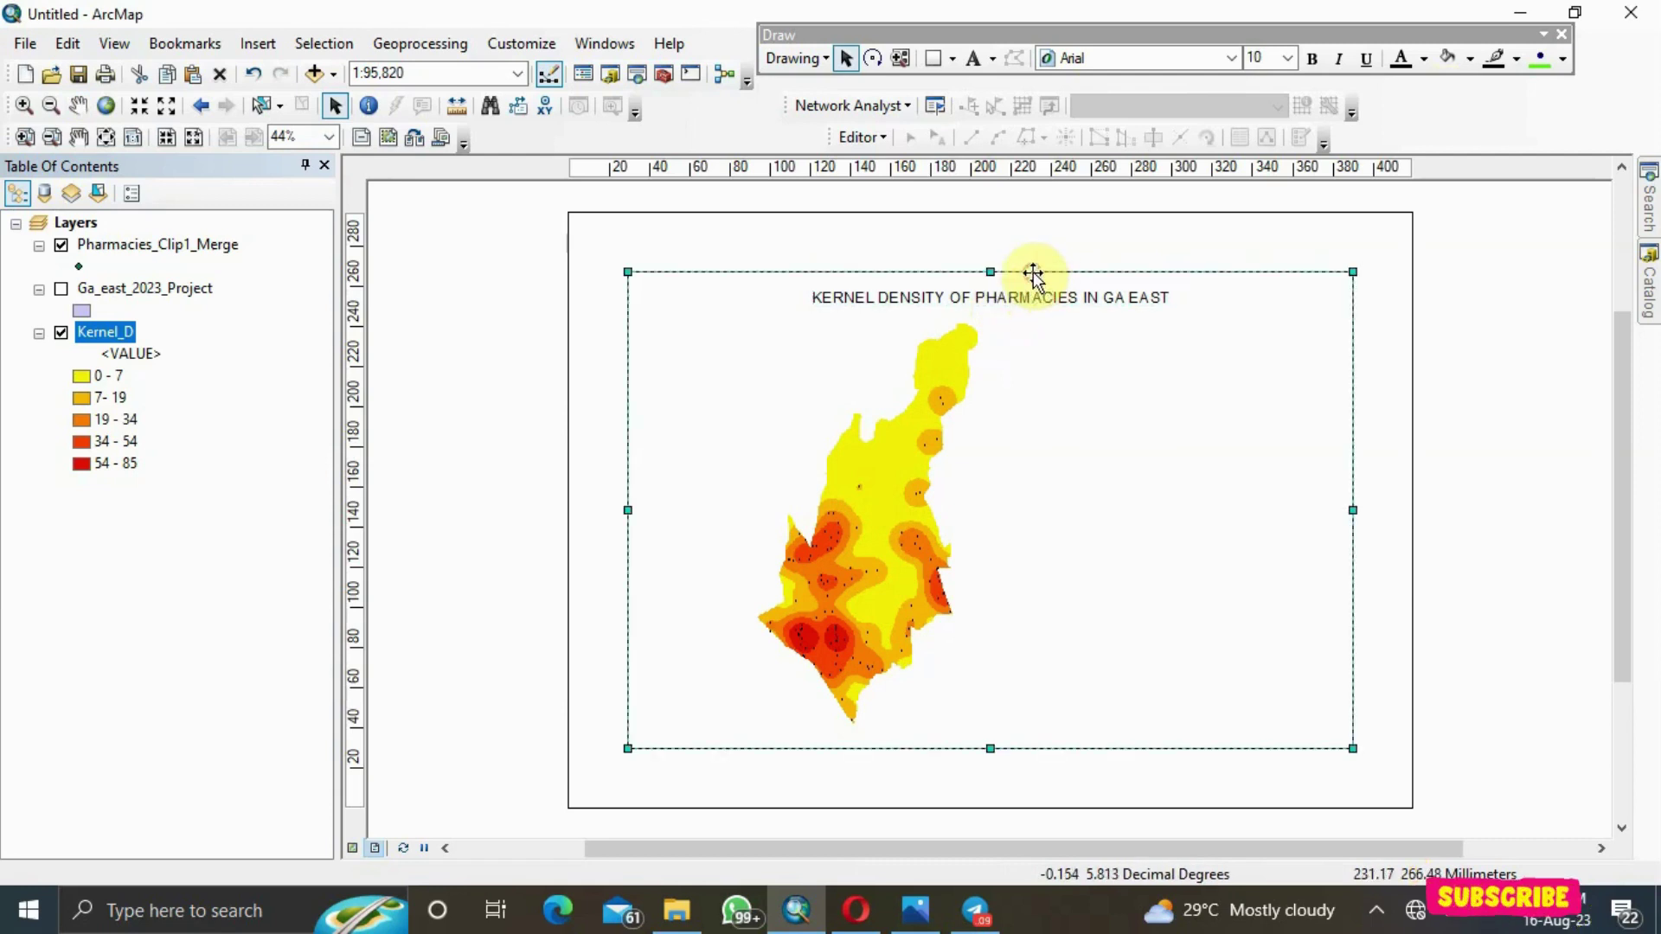
{"action": "left_click_drag", "start_coordinate": [990, 243], "coordinate": [990, 241]}
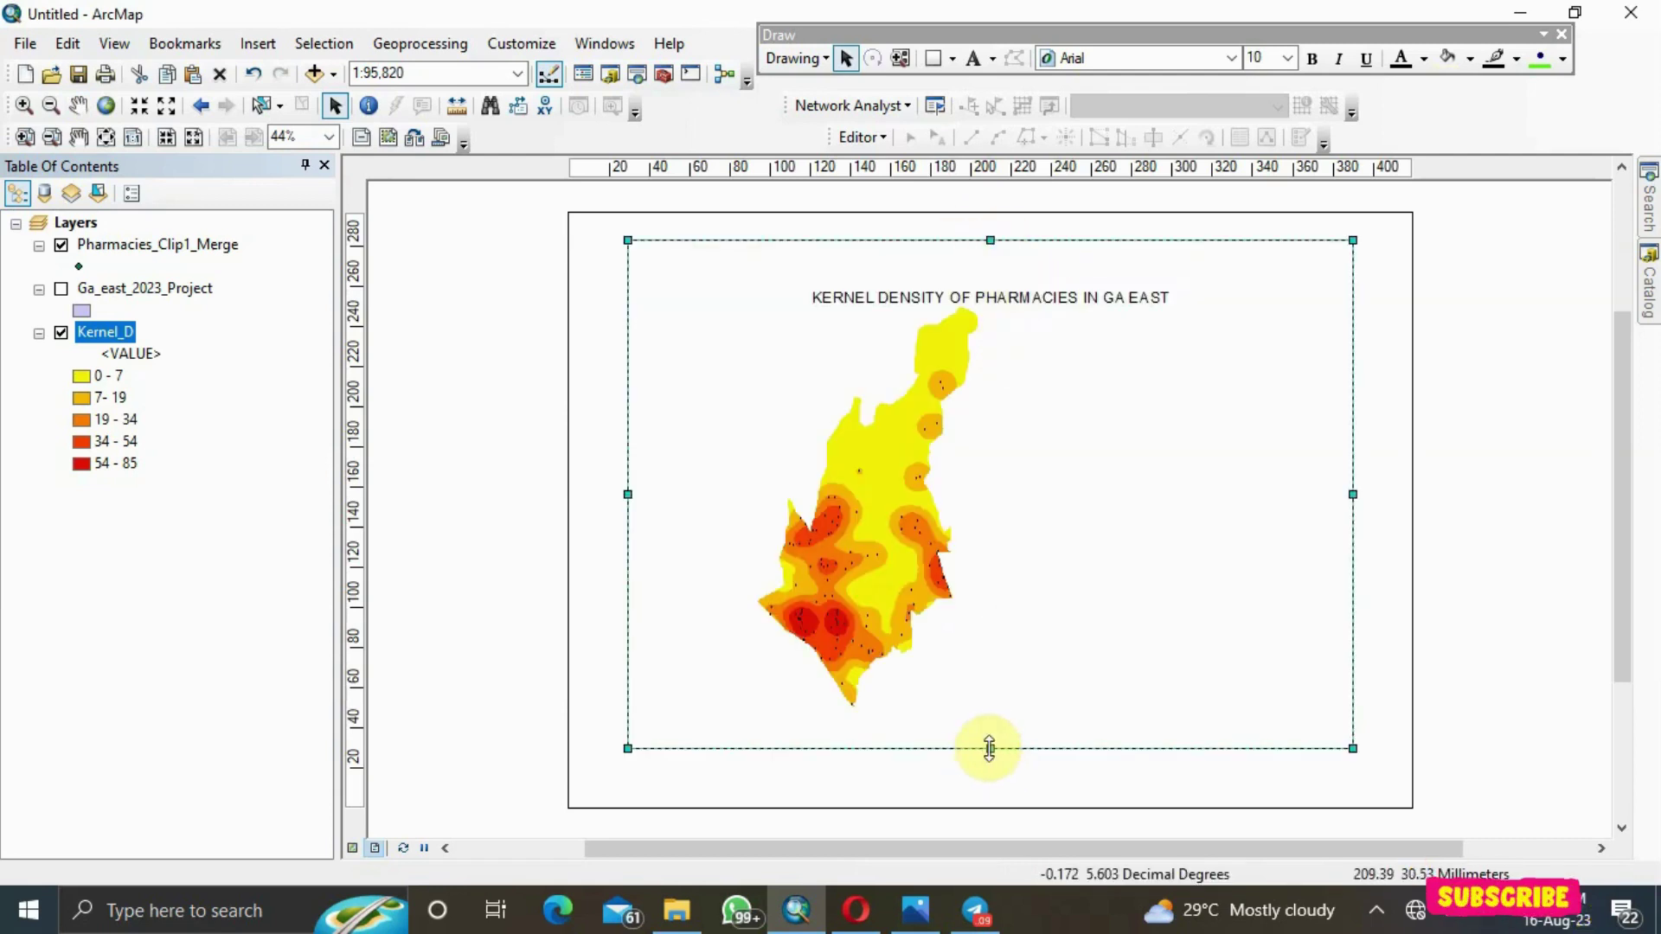
{"action": "left_click_drag", "start_coordinate": [990, 749], "coordinate": [988, 776]}
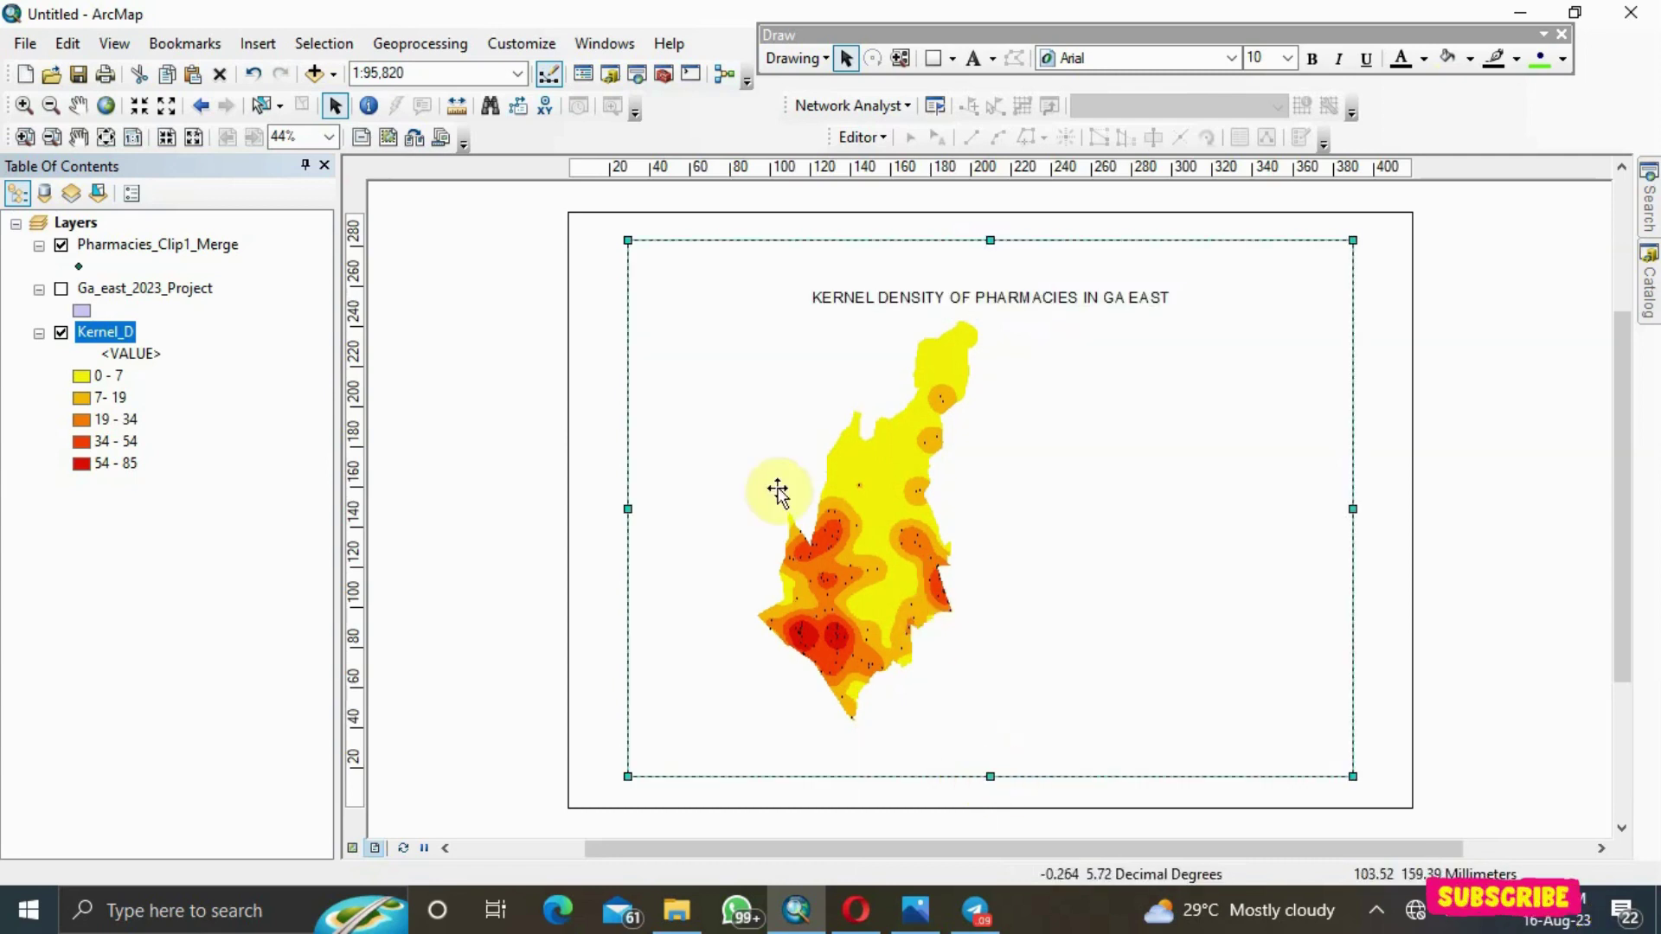
{"action": "left_click", "coordinate": [141, 108]}
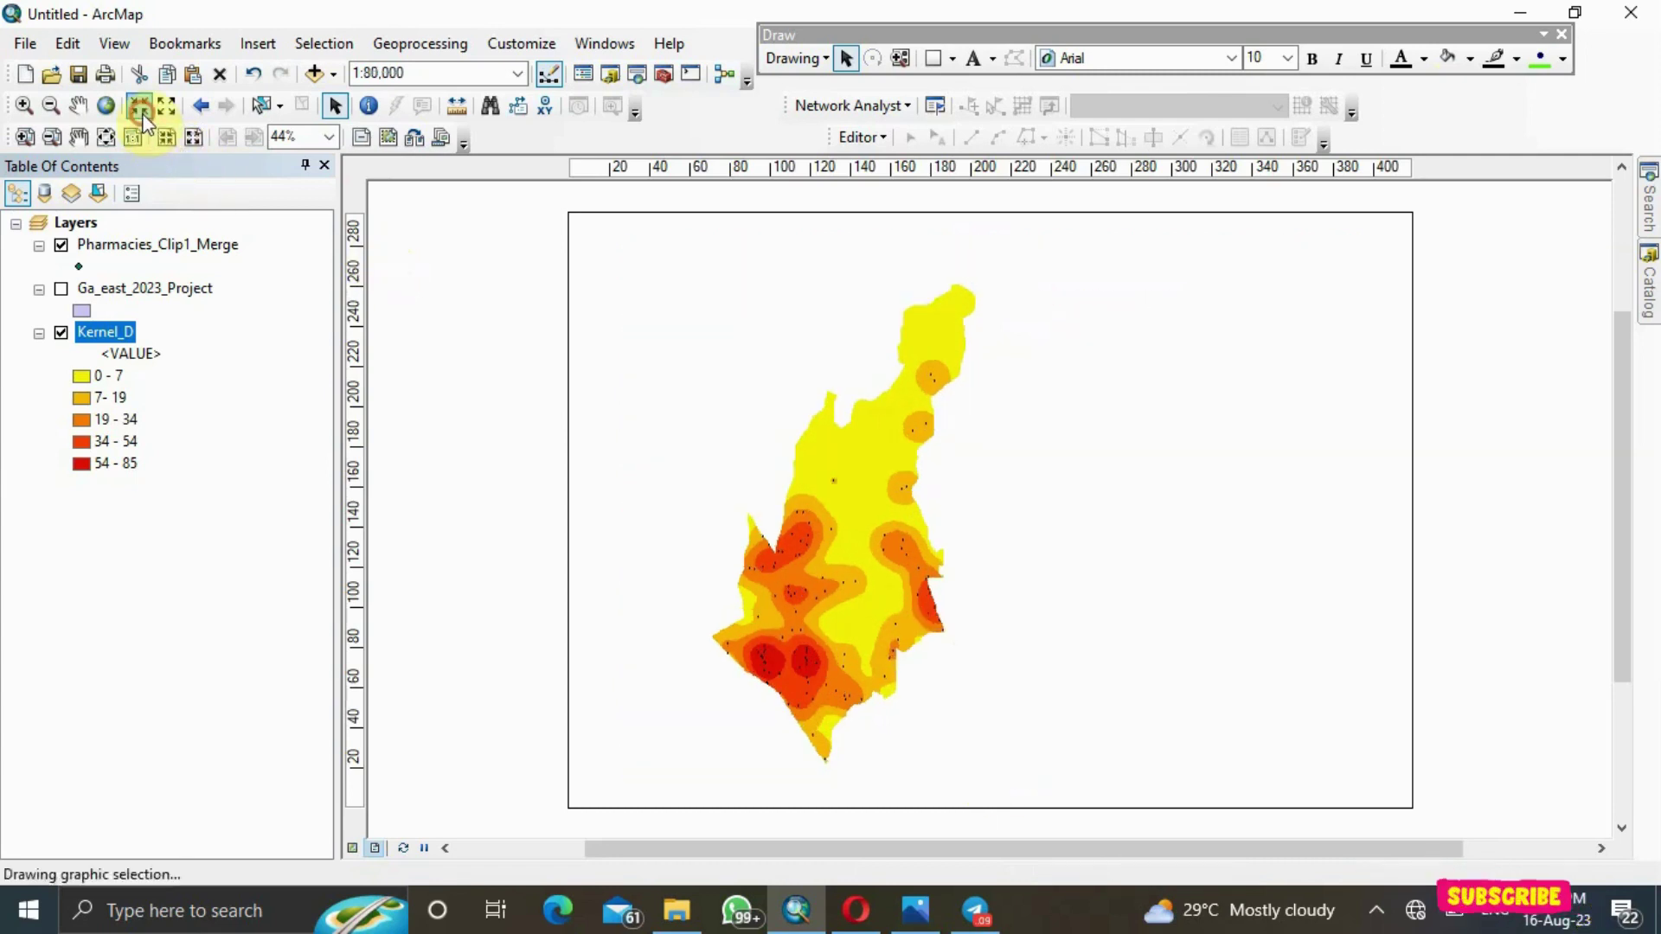
Reduce the map to a scale of 1:100,000 and insert the ESRI North 3 north arrow in the data frame's upper-left corner
{"action": "left_click", "coordinate": [141, 108]}
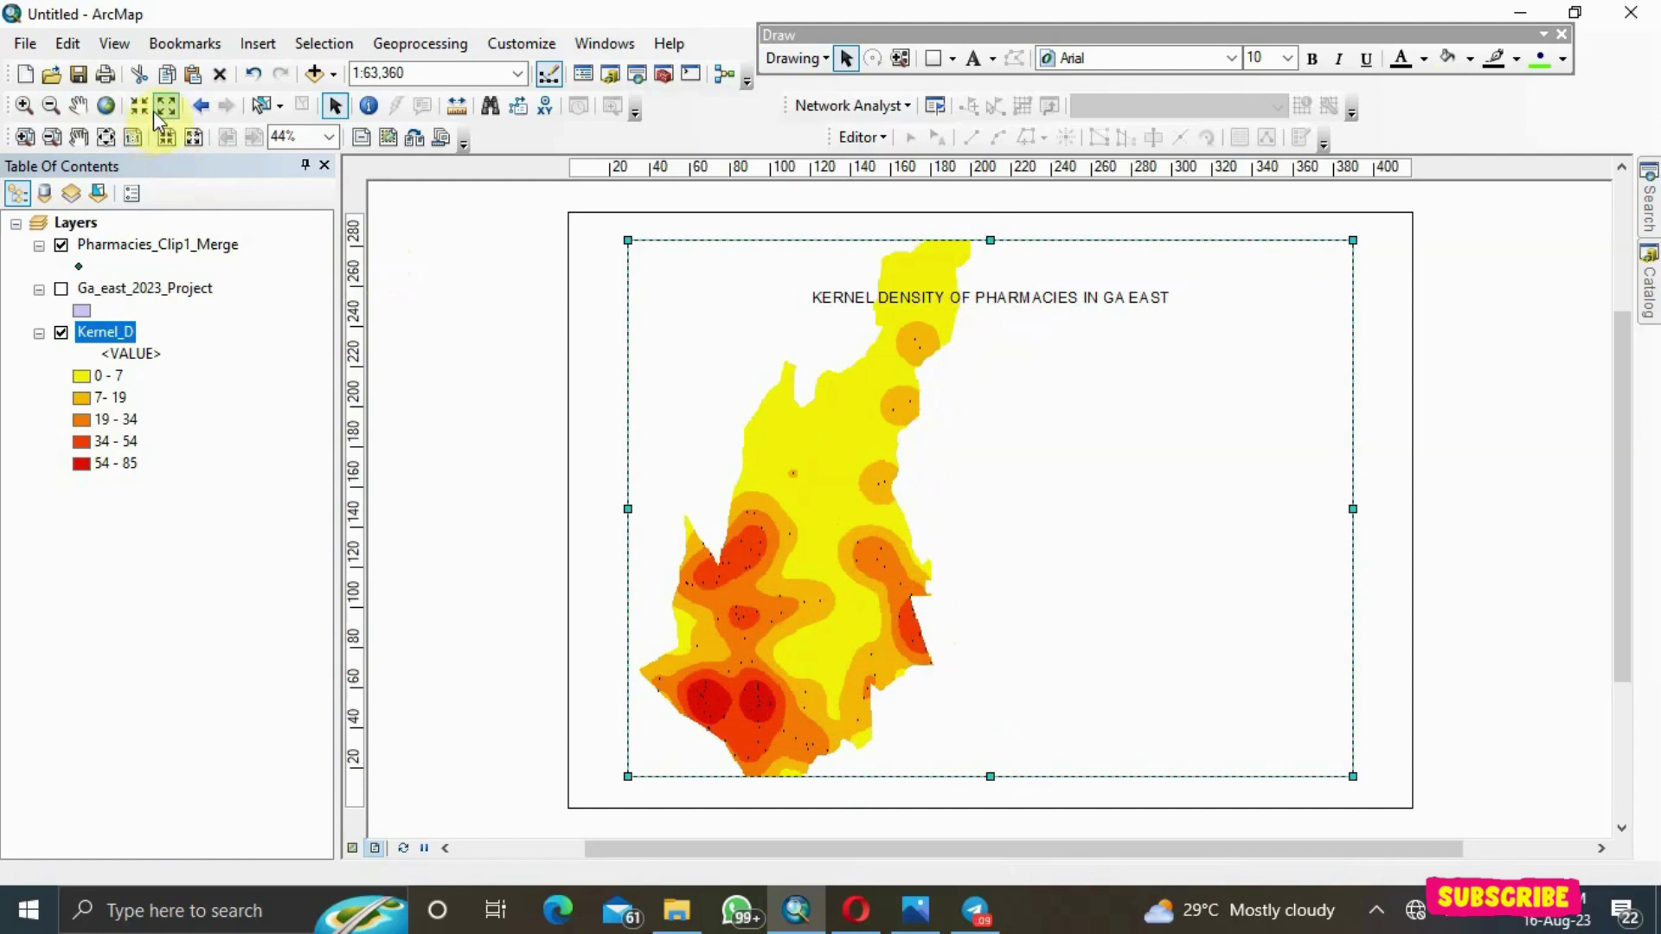
{"action": "left_click", "coordinate": [165, 110]}
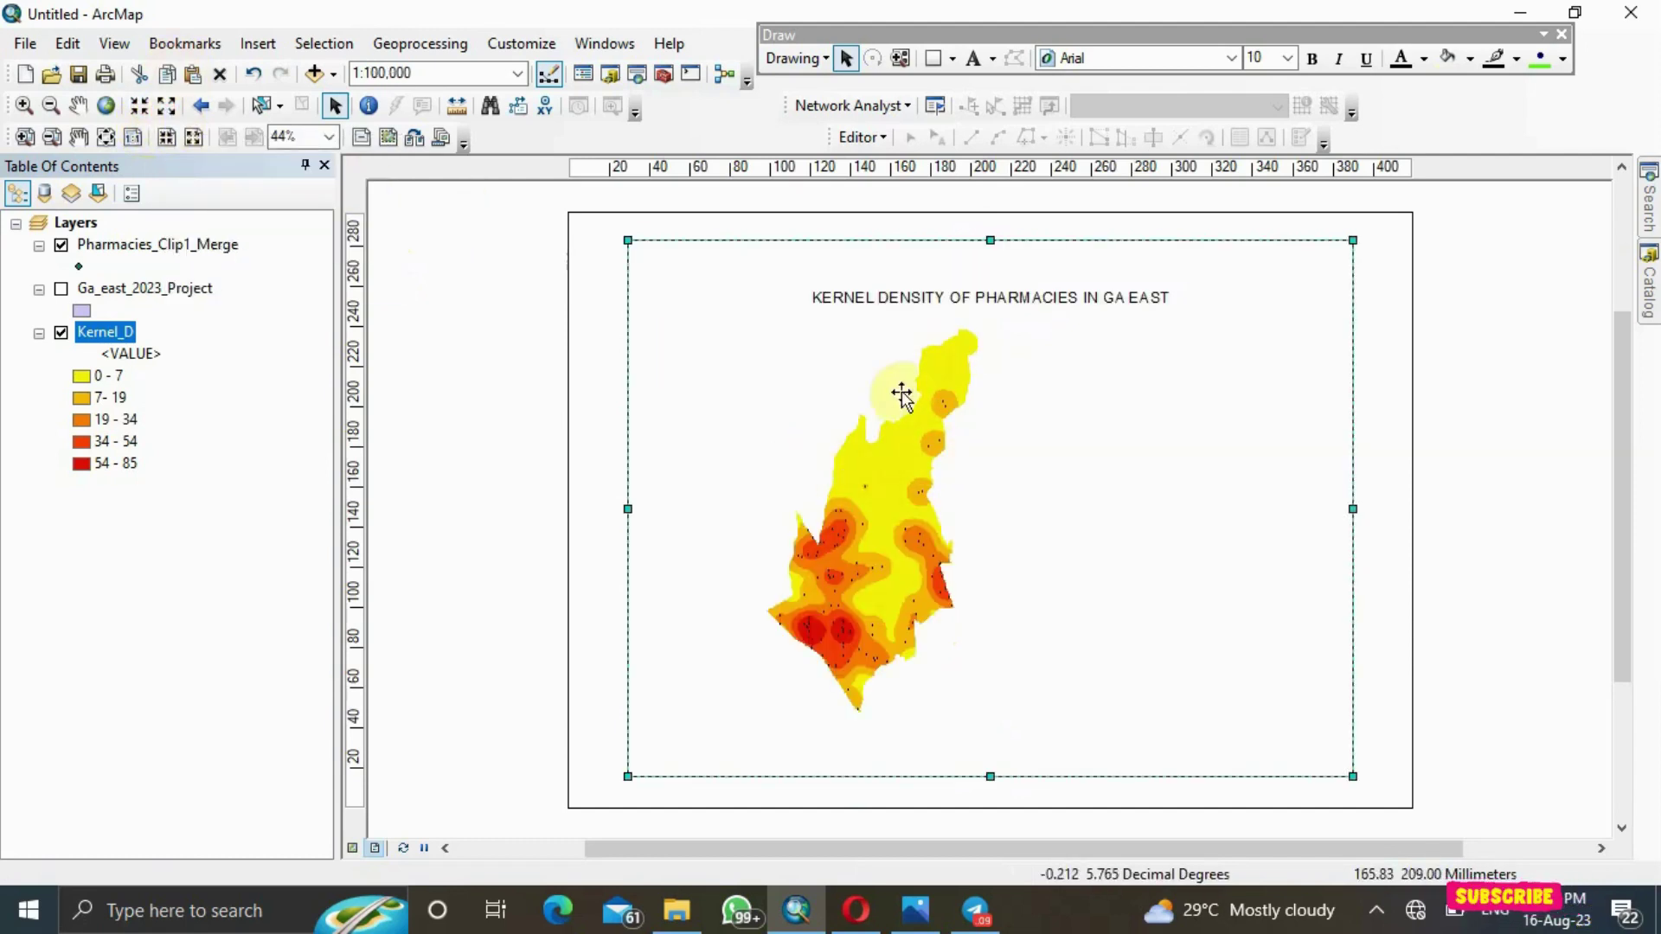
{"action": "left_click", "coordinate": [257, 45]}
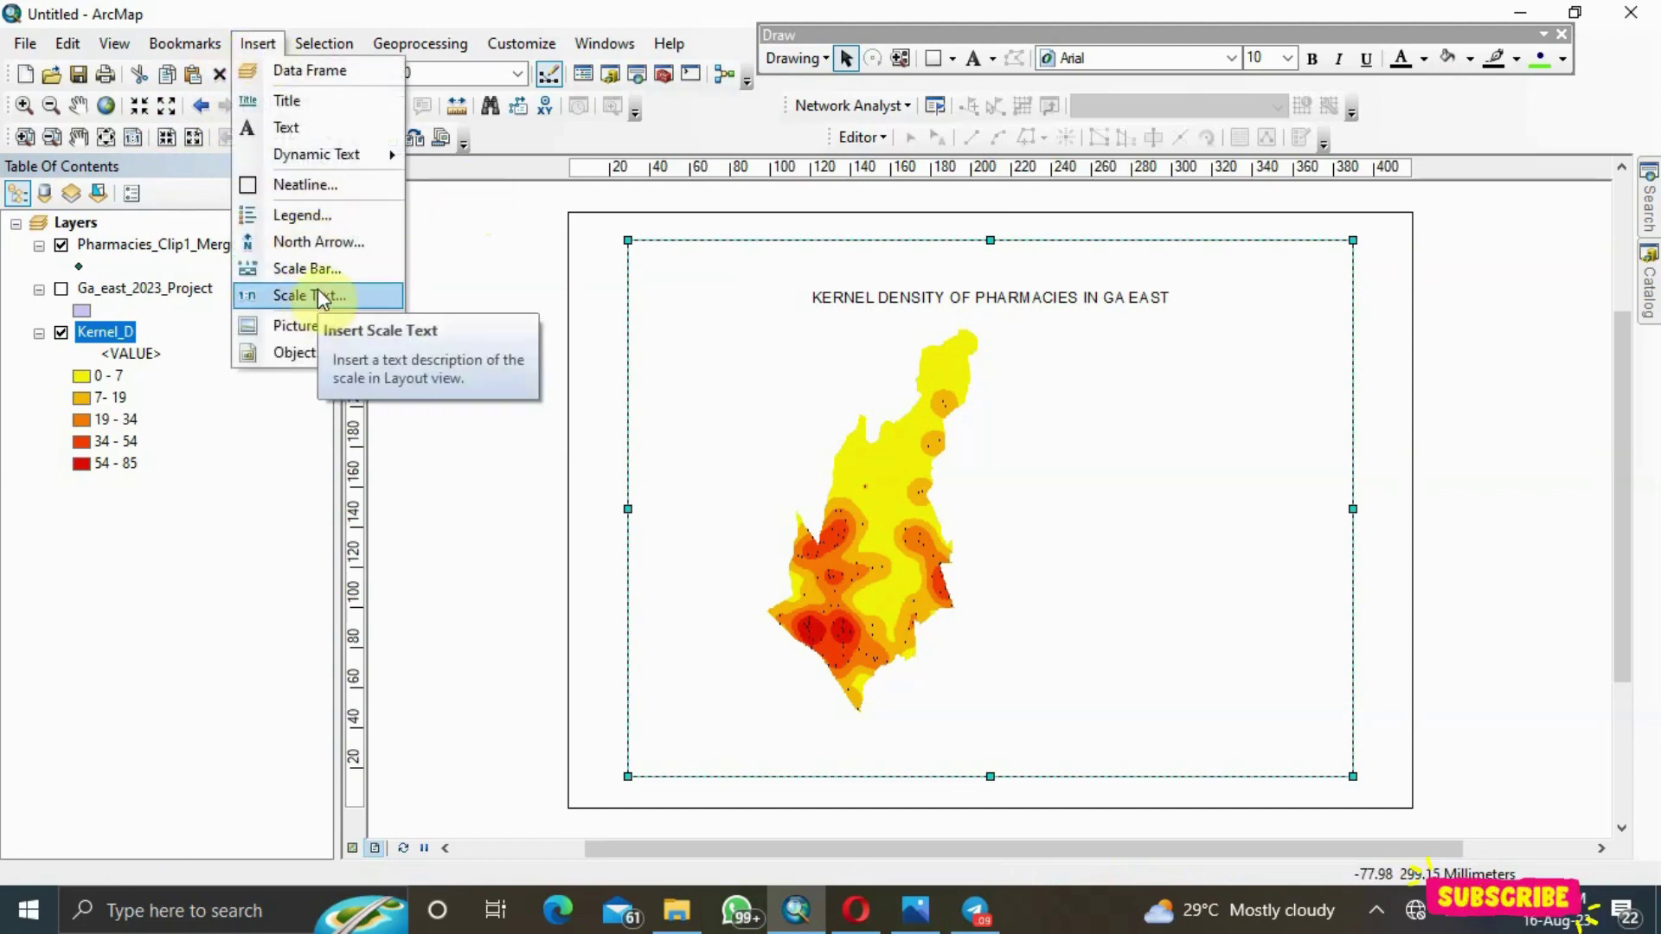
{"action": "left_click", "coordinate": [332, 241]}
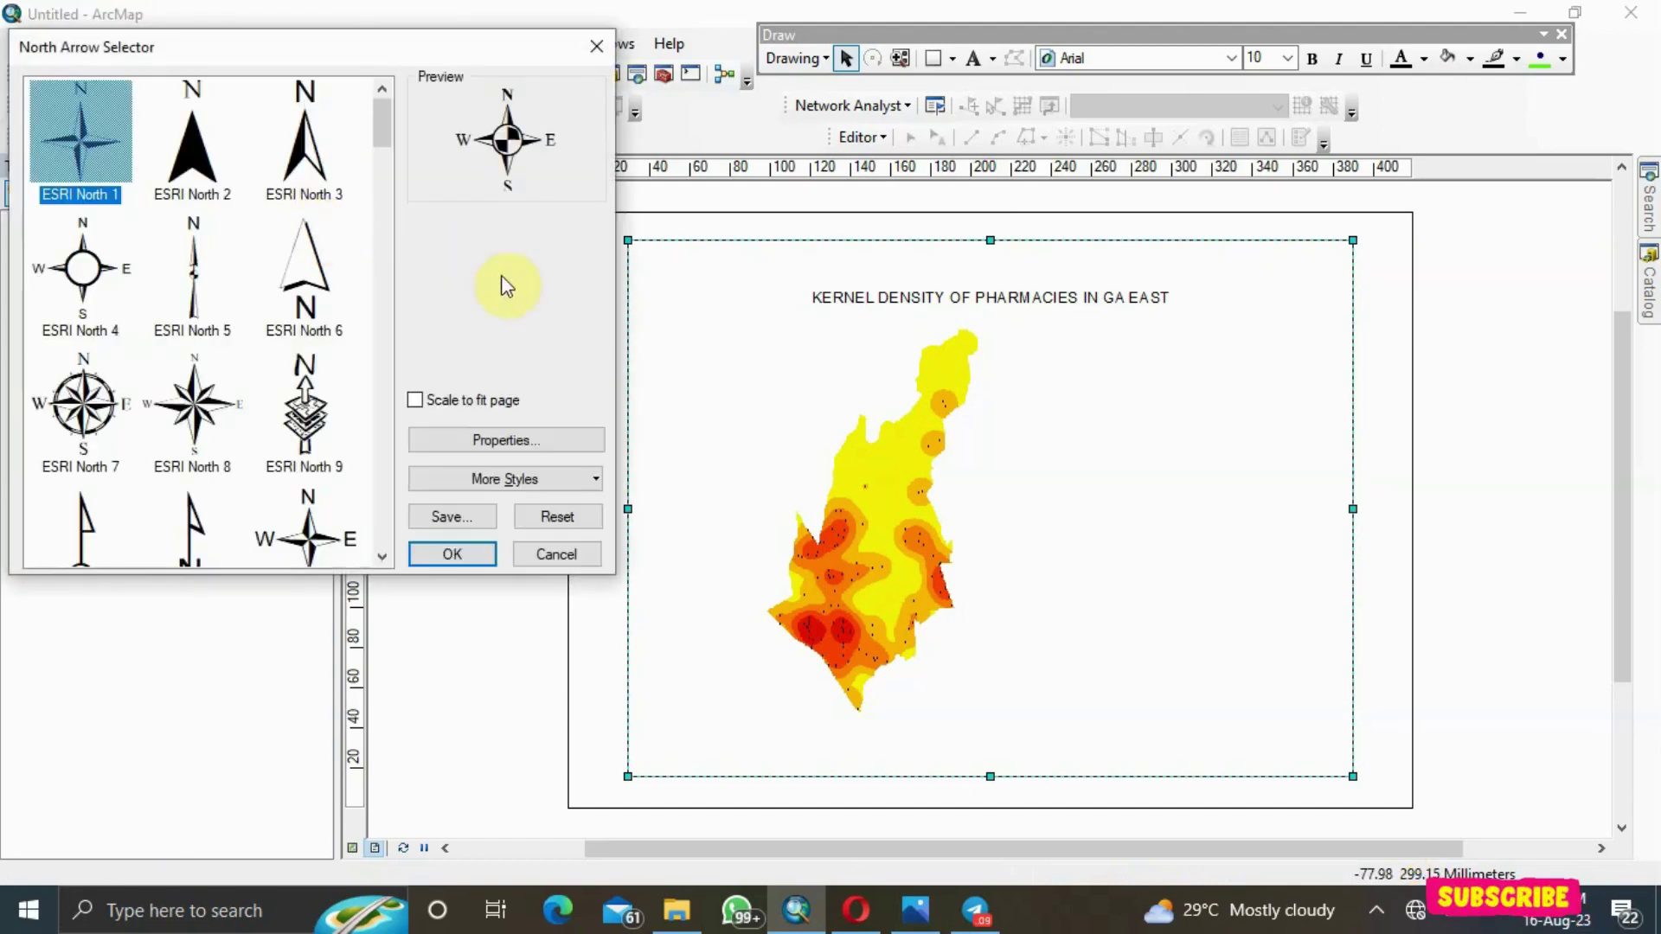
{"action": "left_click", "coordinate": [300, 162]}
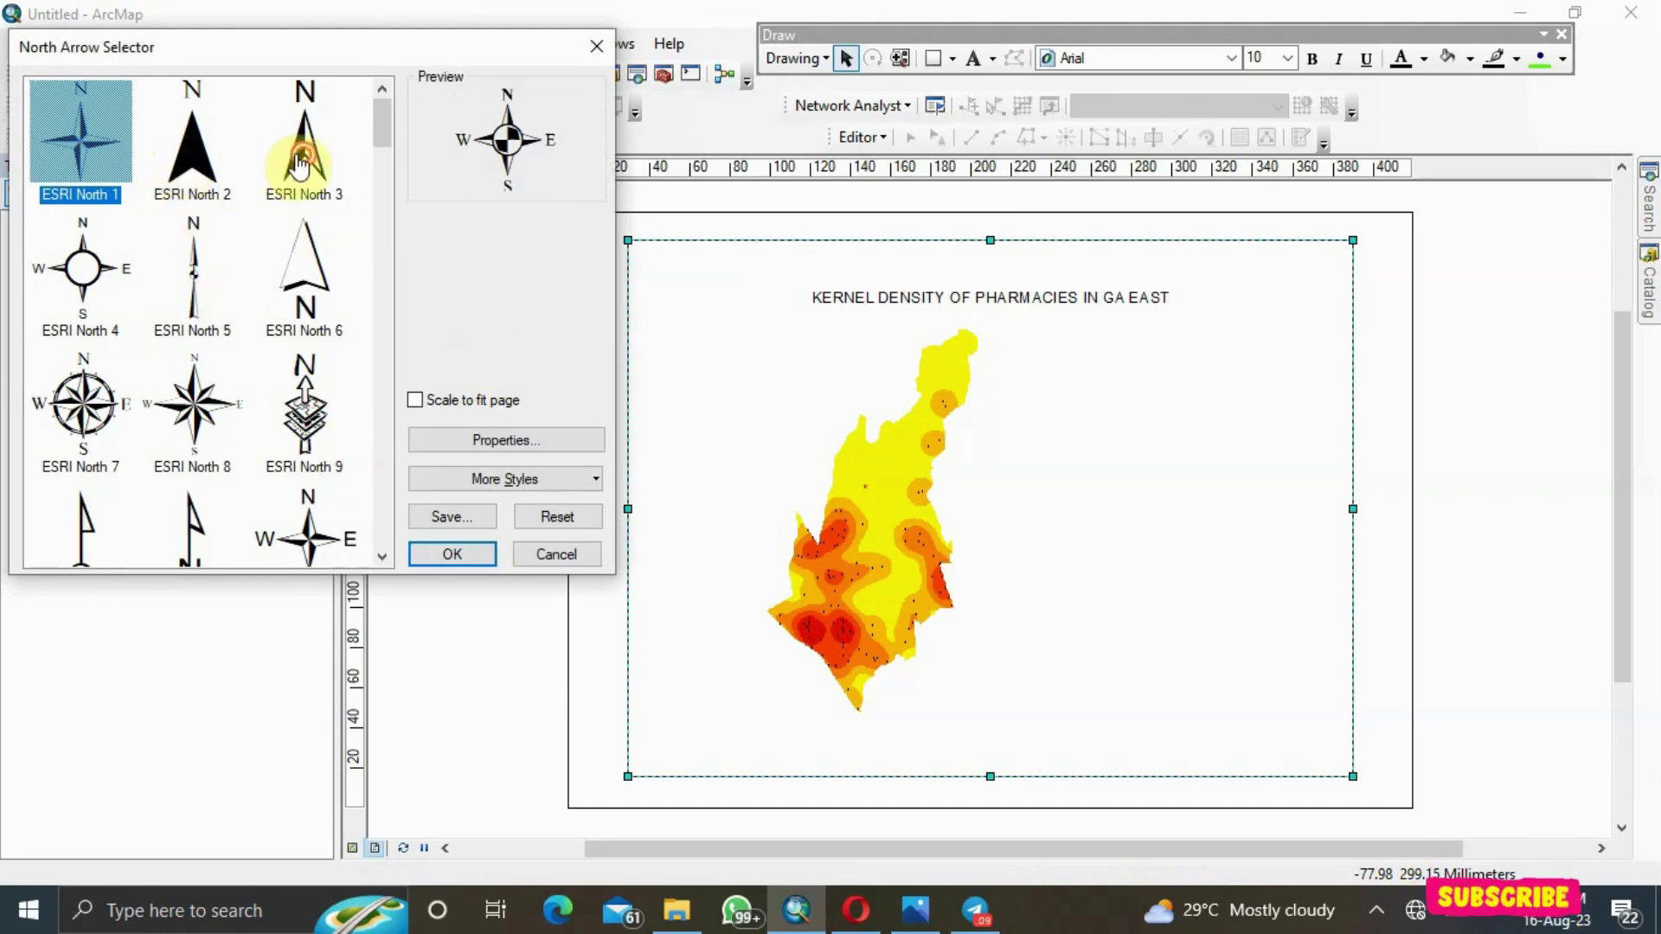
{"action": "double_click", "coordinate": [300, 162]}
{"action": "left_click_drag", "start_coordinate": [567, 286], "coordinate": [699, 310]}
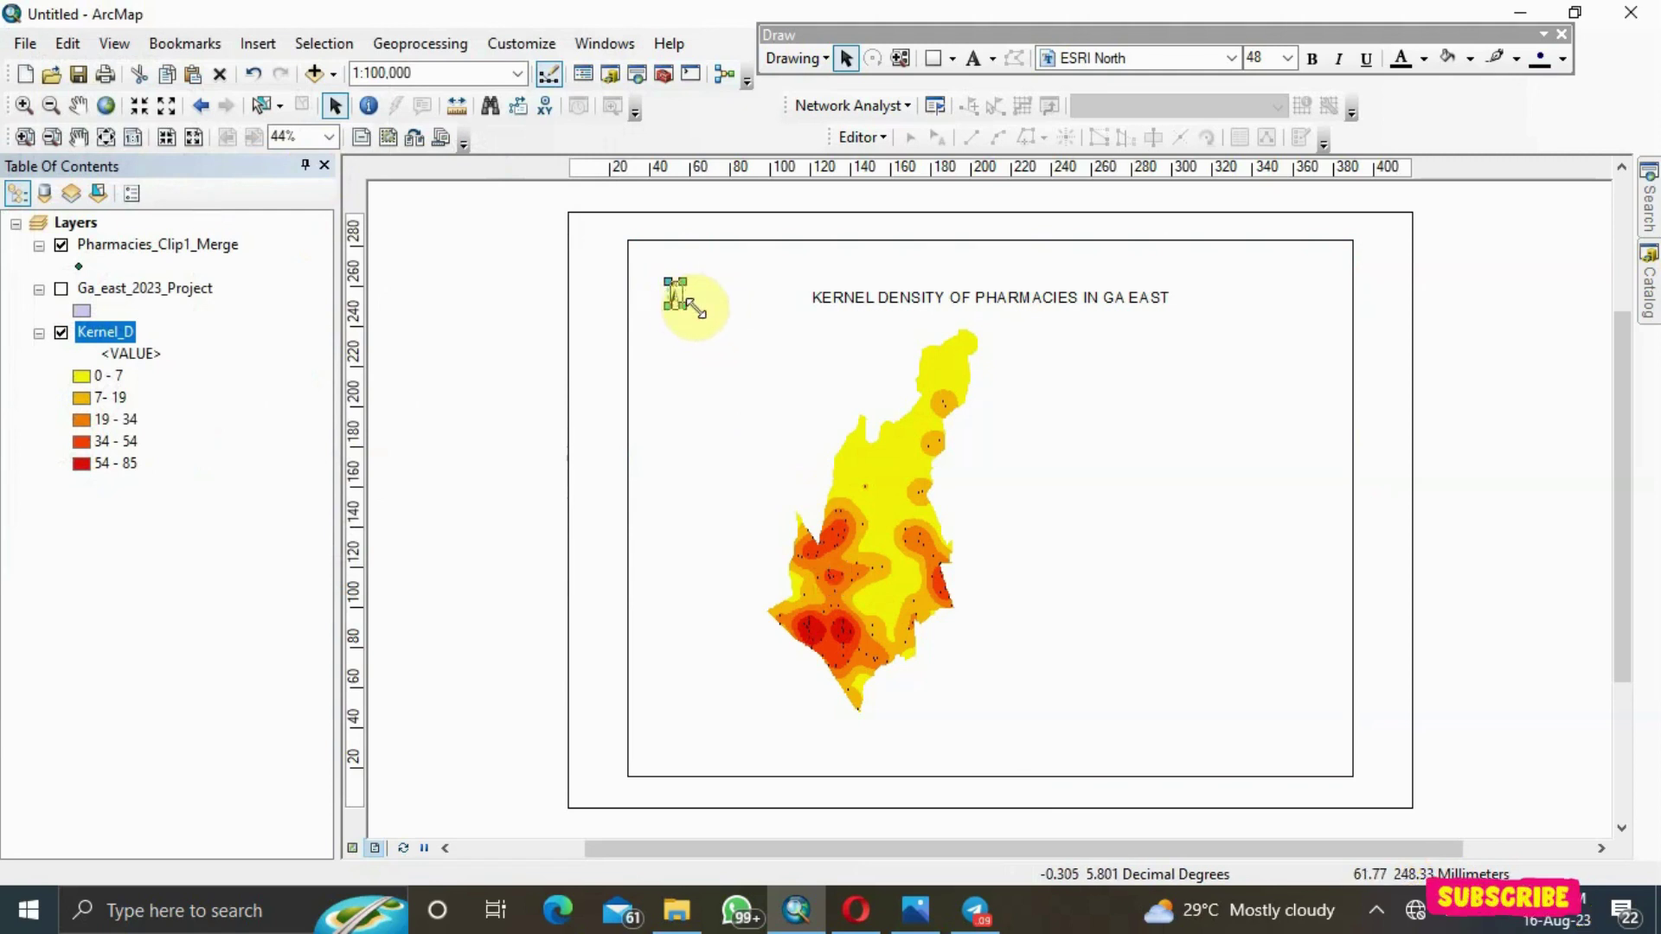
{"action": "left_click", "coordinate": [692, 360]}
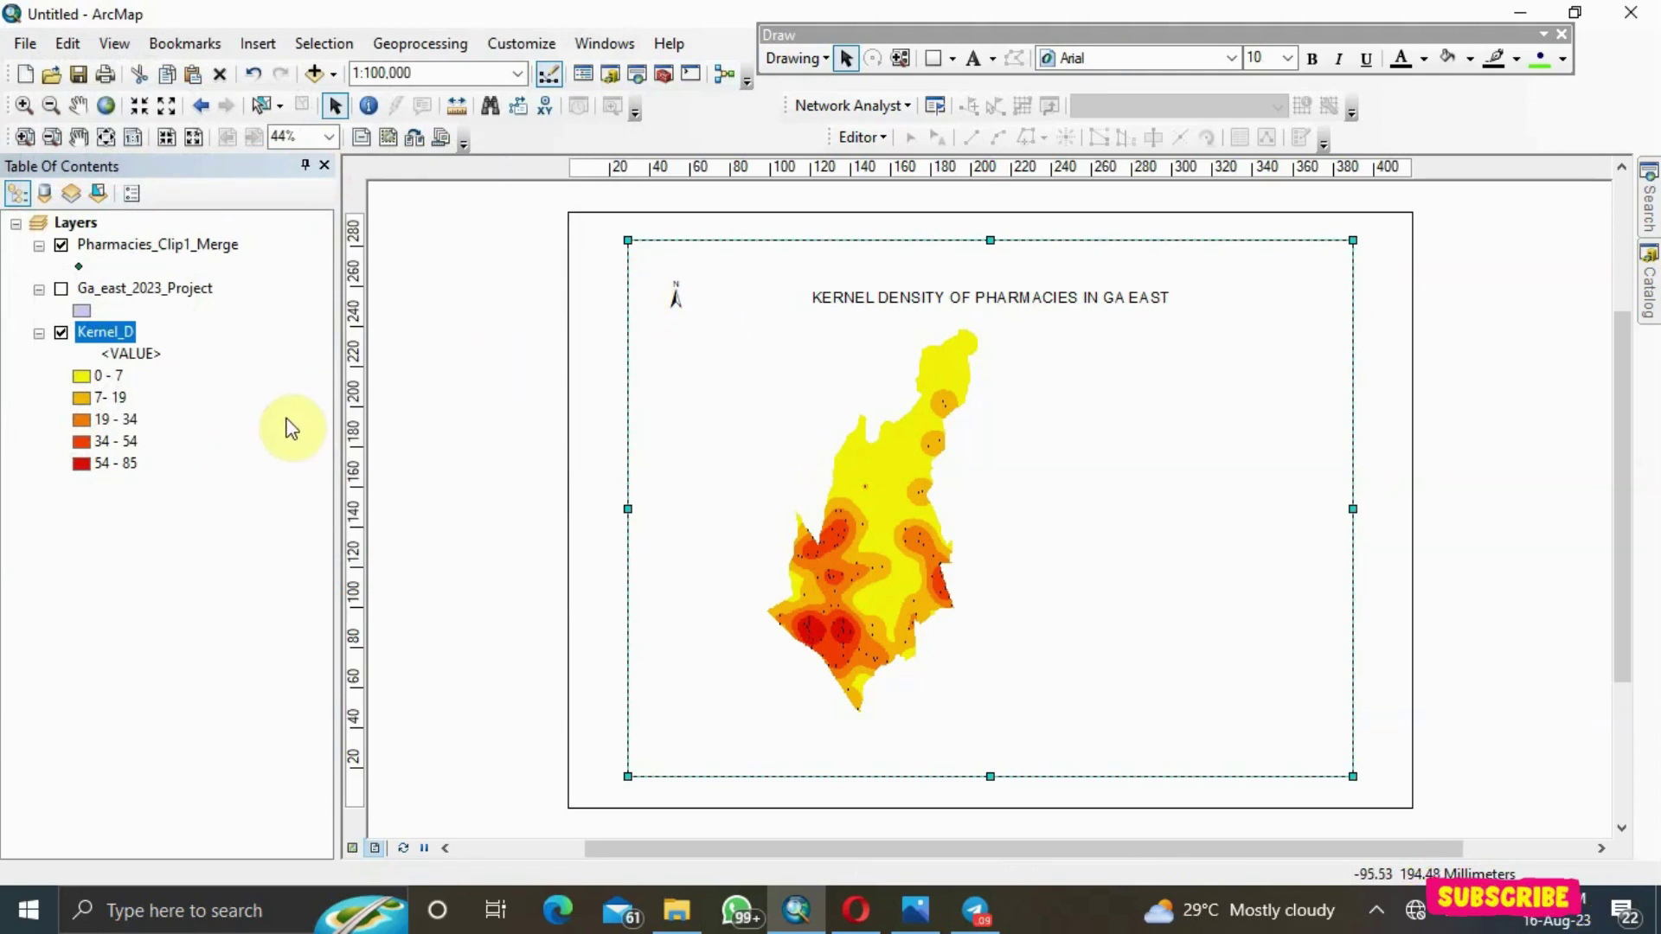
Insert a Stepped Scale Line scale bar and place it below the map, just inside the data frame's lower edge
{"action": "left_click", "coordinate": [133, 288]}
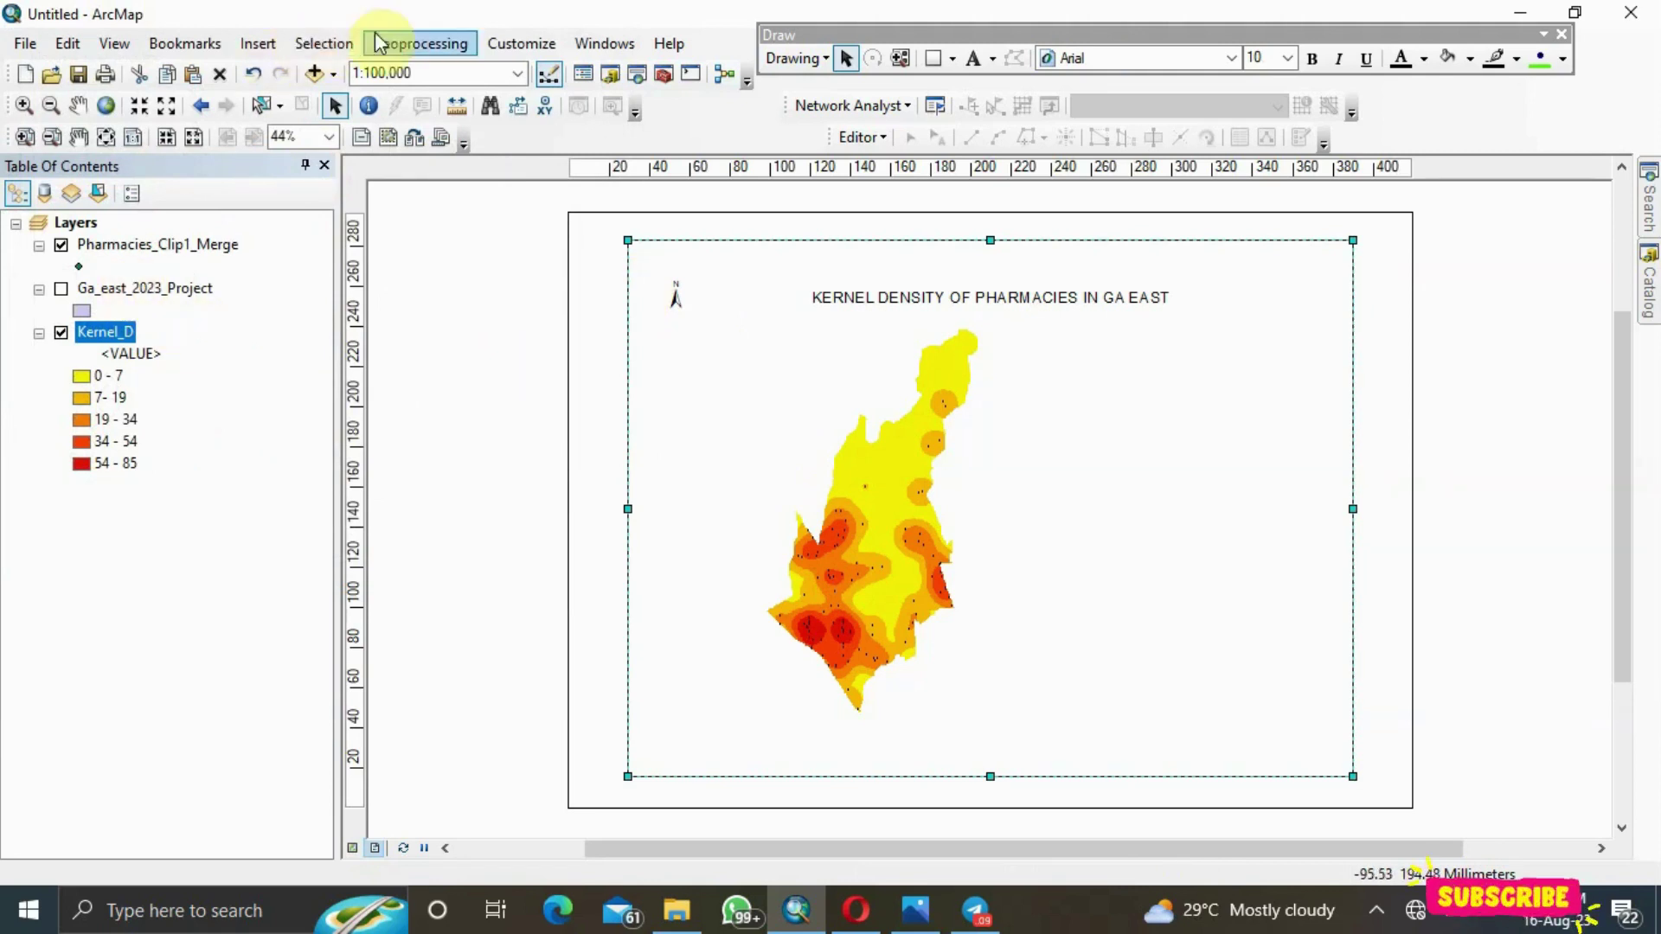
{"action": "left_click", "coordinate": [268, 50]}
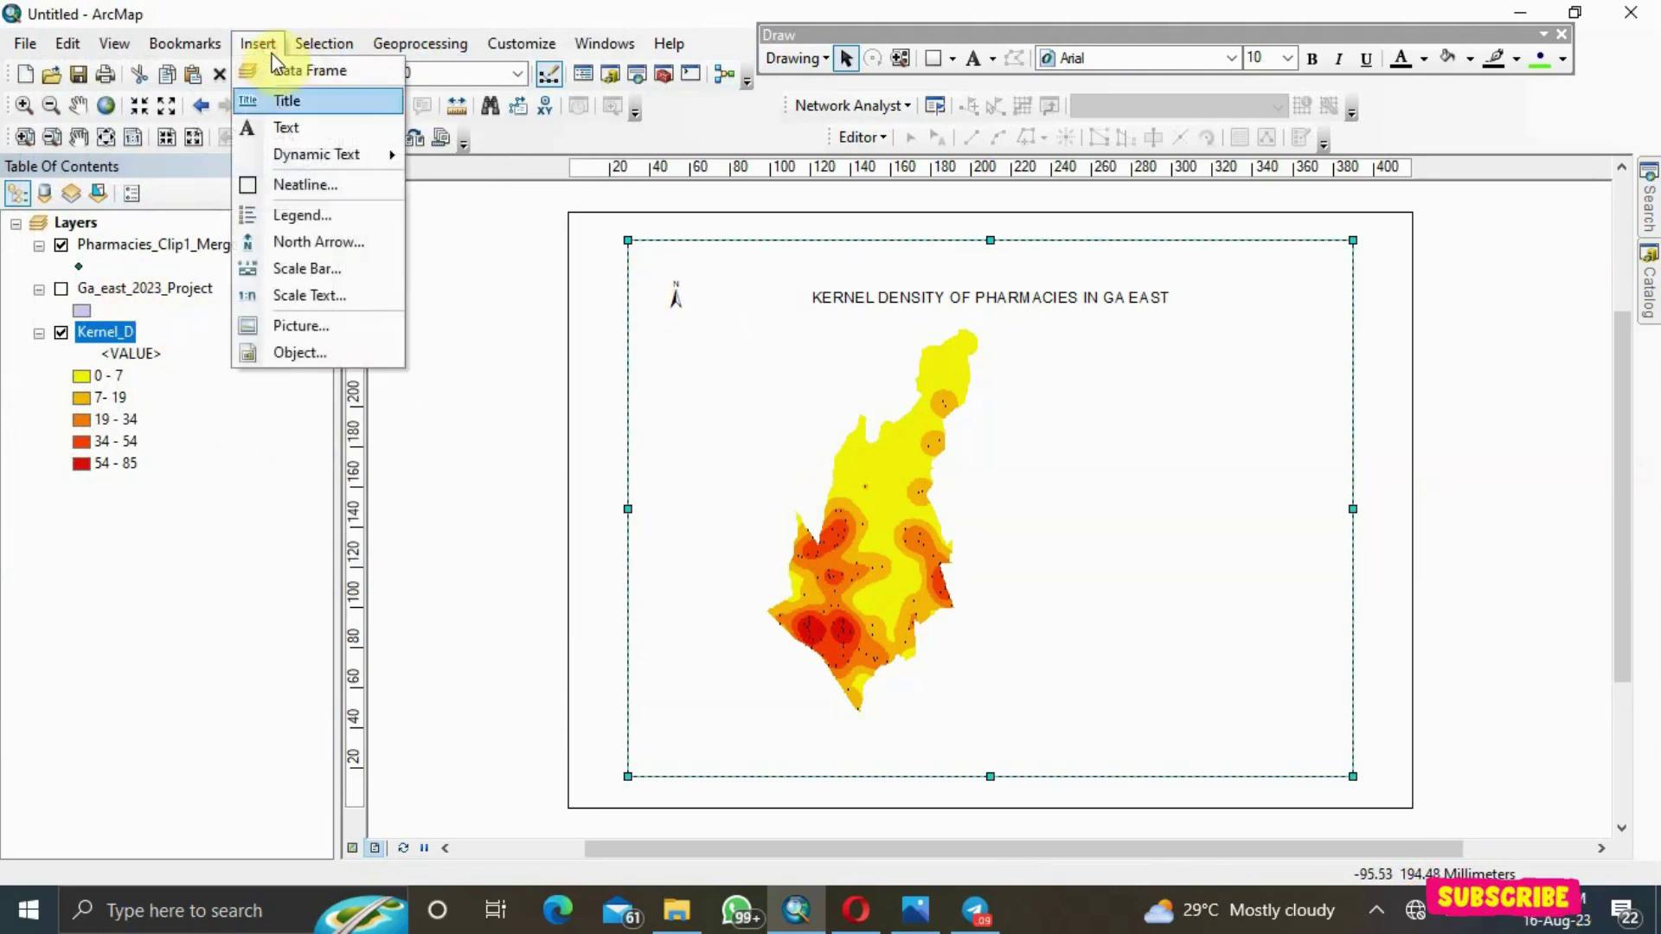
{"action": "left_click", "coordinate": [327, 269]}
{"action": "double_click", "coordinate": [162, 322]}
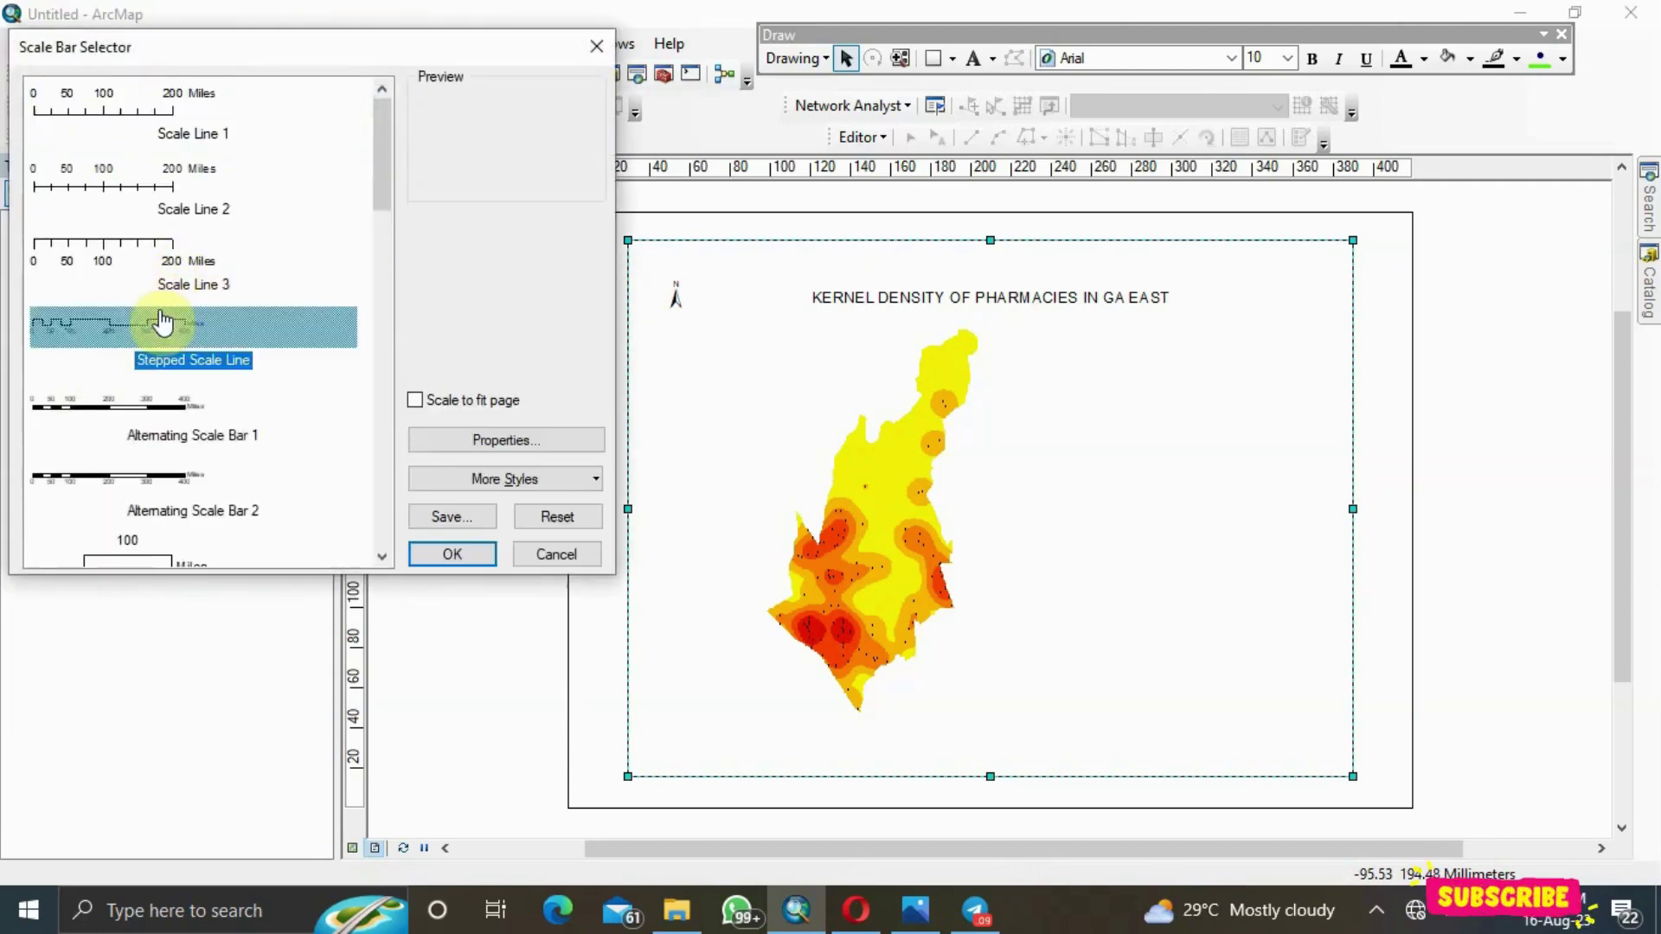
{"action": "left_click_drag", "start_coordinate": [938, 510], "coordinate": [1006, 725]}
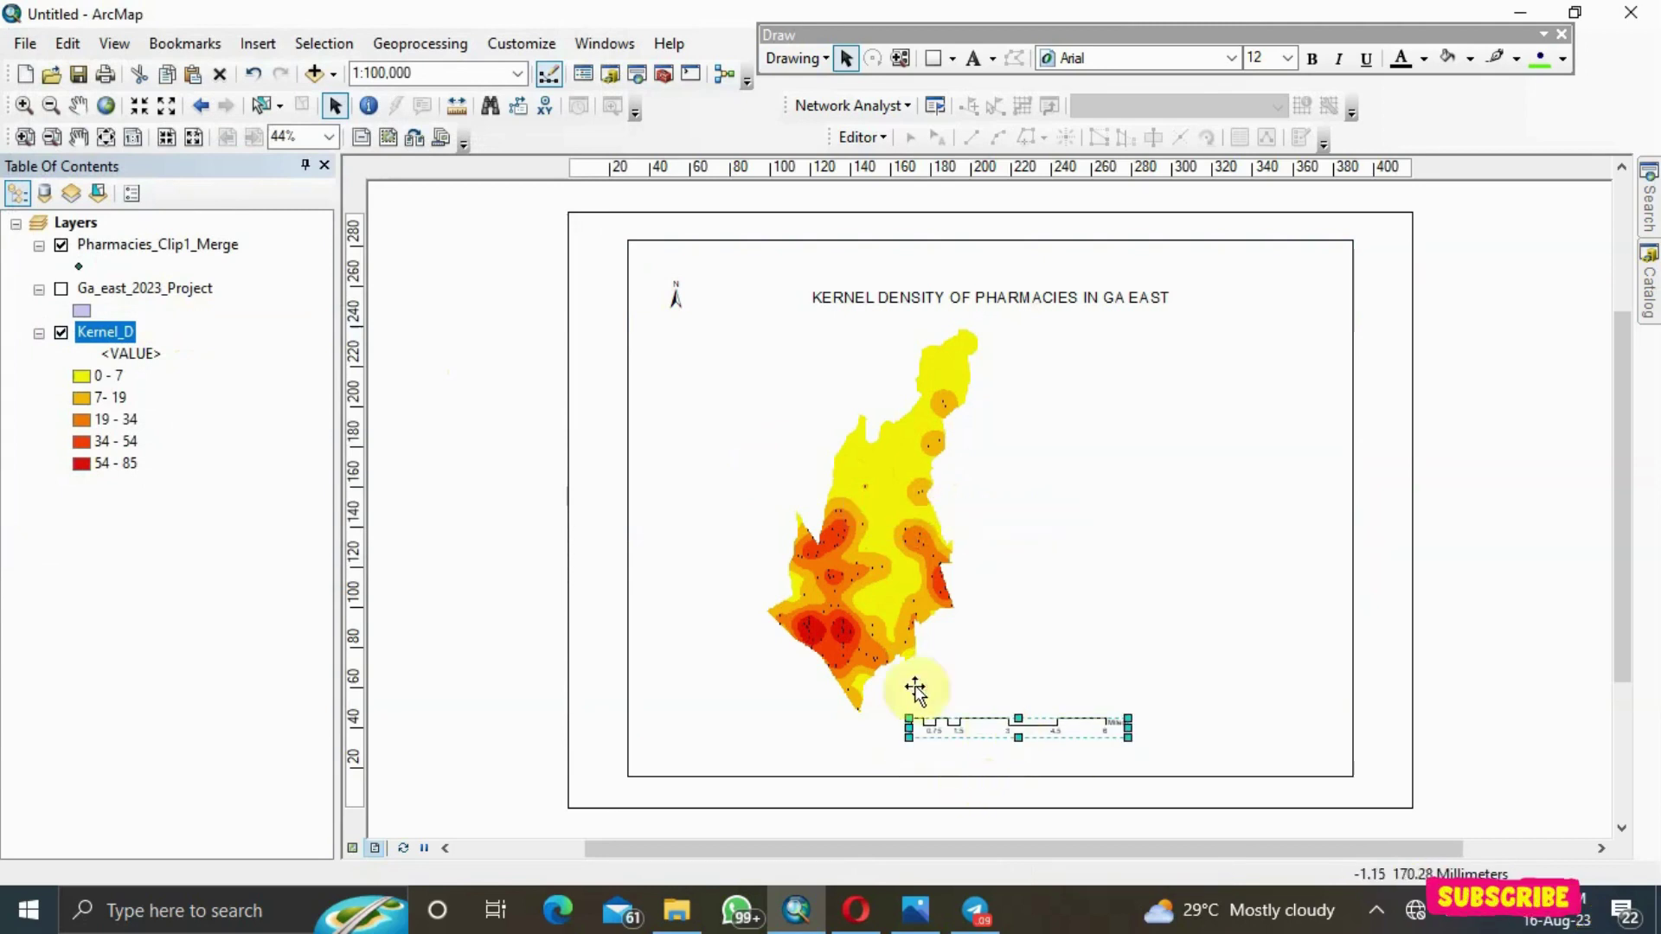
Start a legend, adding Ga_east_2023_Project to its items and removing Pharmacies_Clip1_Merge
{"action": "left_click", "coordinate": [256, 45]}
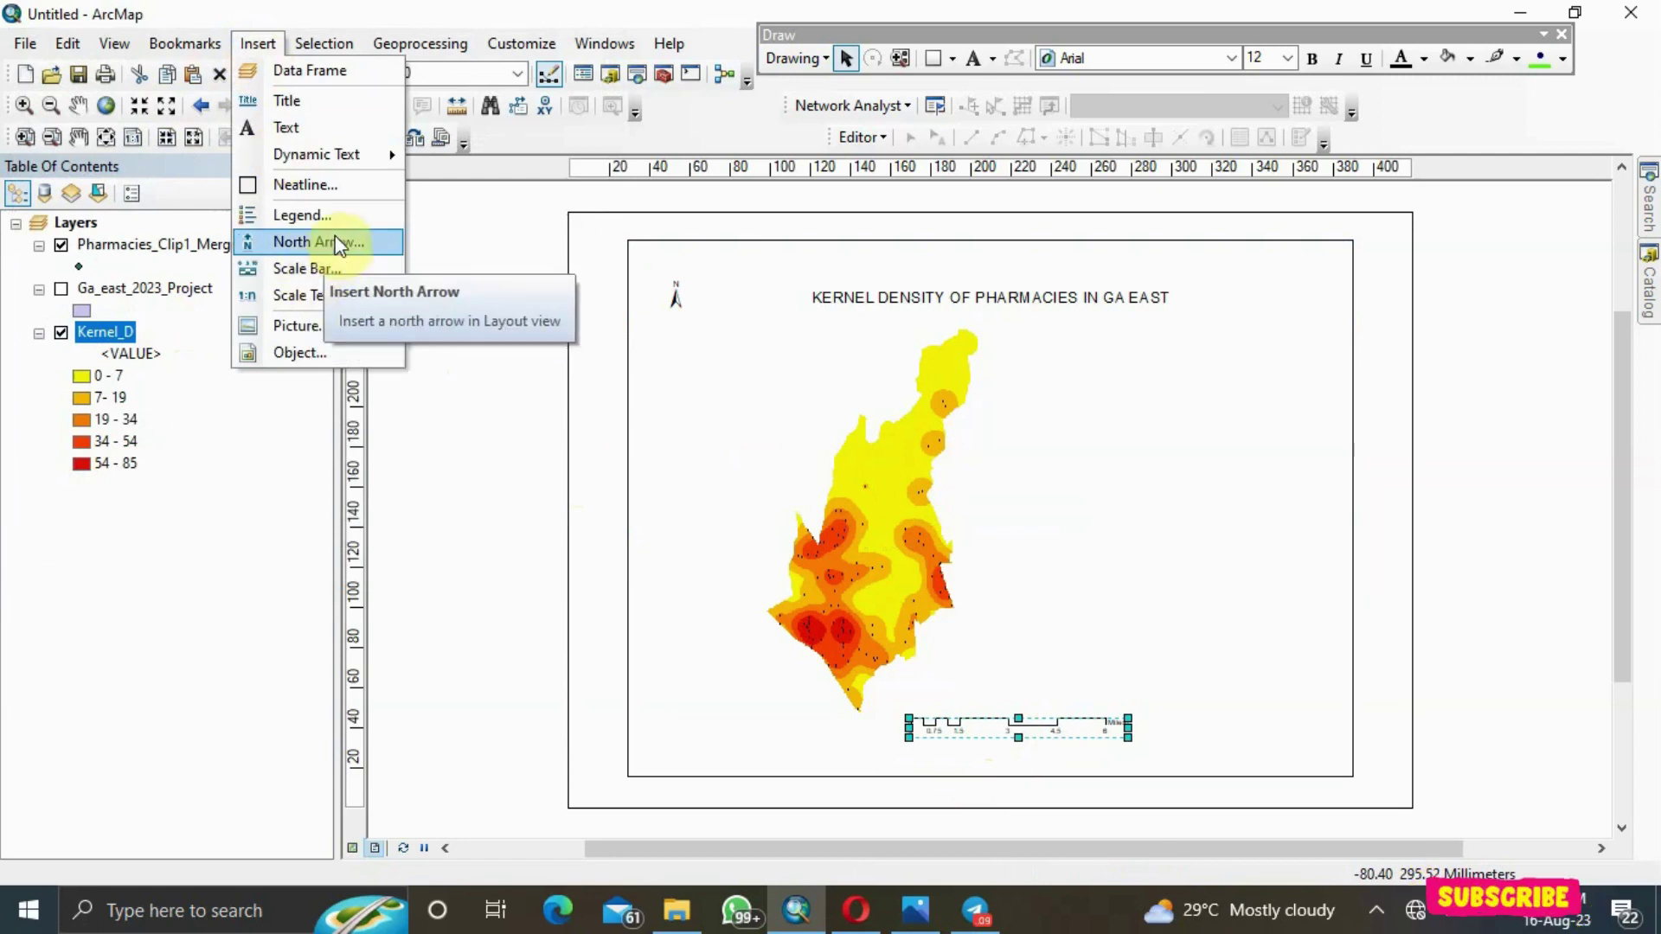
{"action": "left_click", "coordinate": [348, 213]}
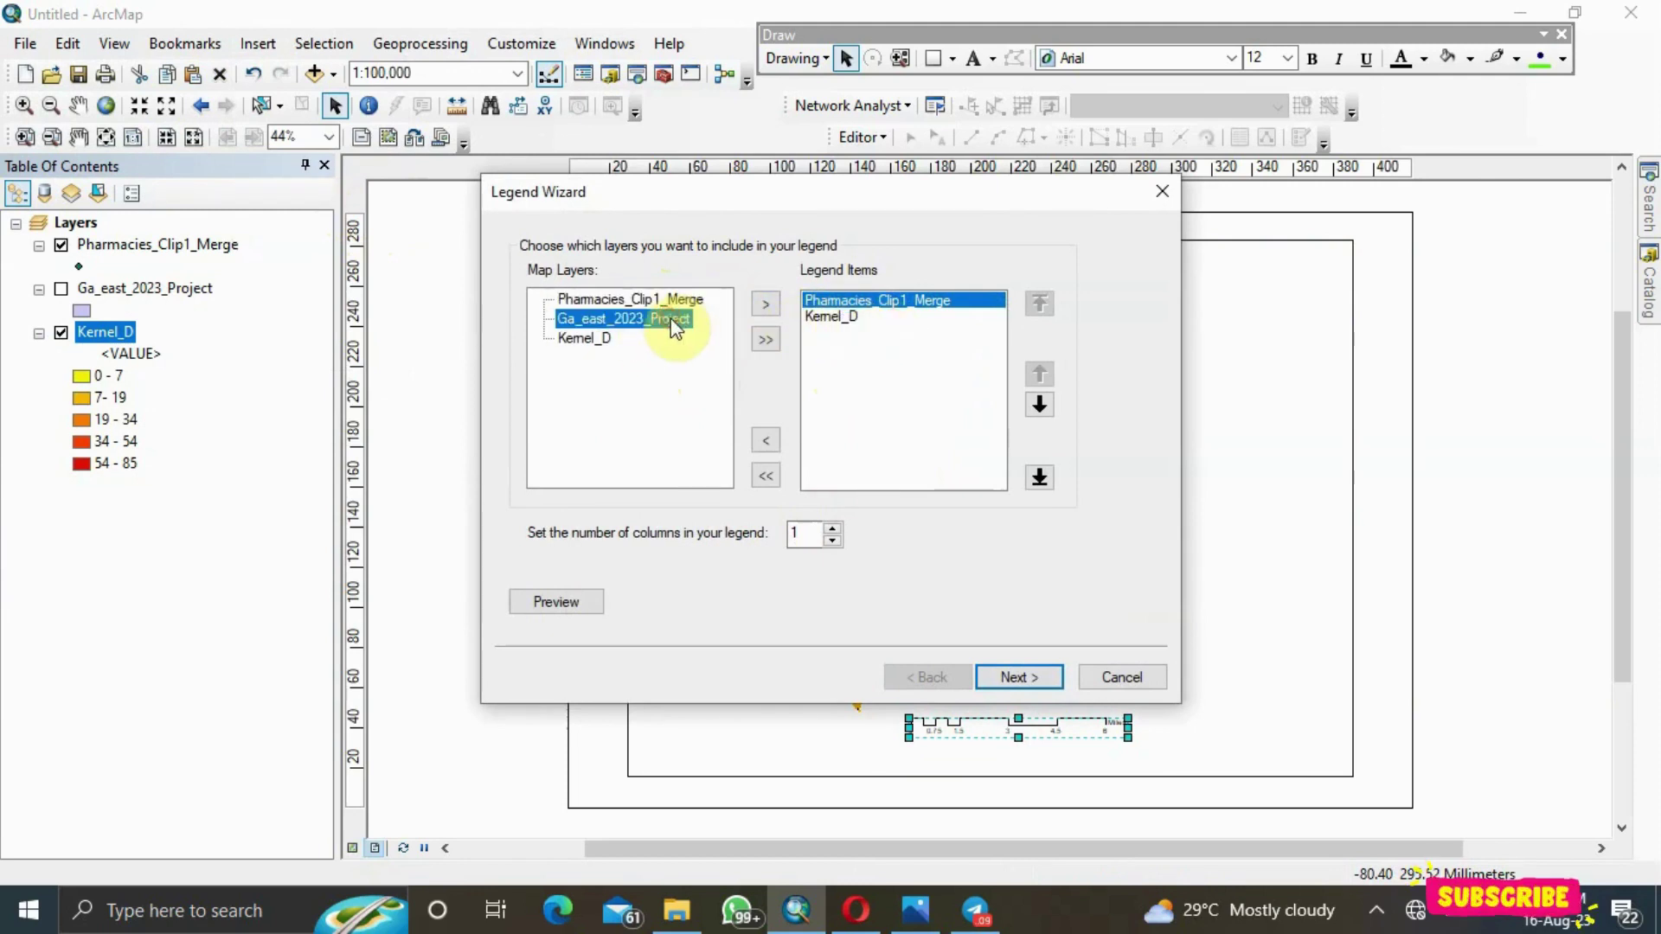
{"action": "left_click", "coordinate": [765, 302]}
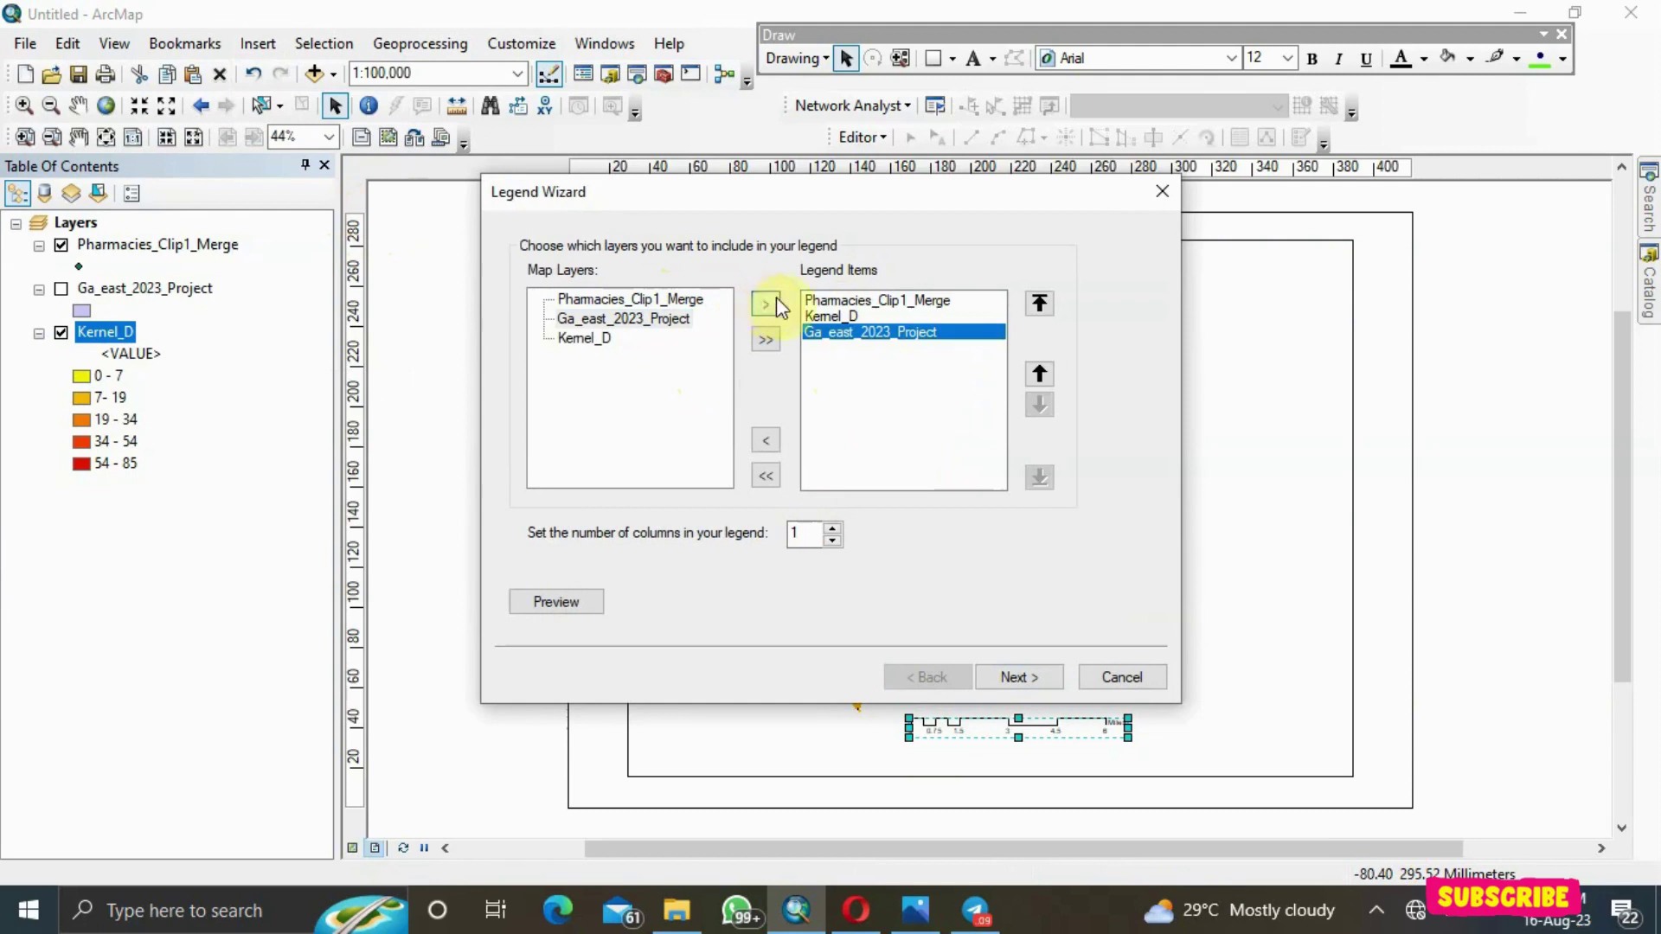
{"action": "left_click", "coordinate": [900, 303]}
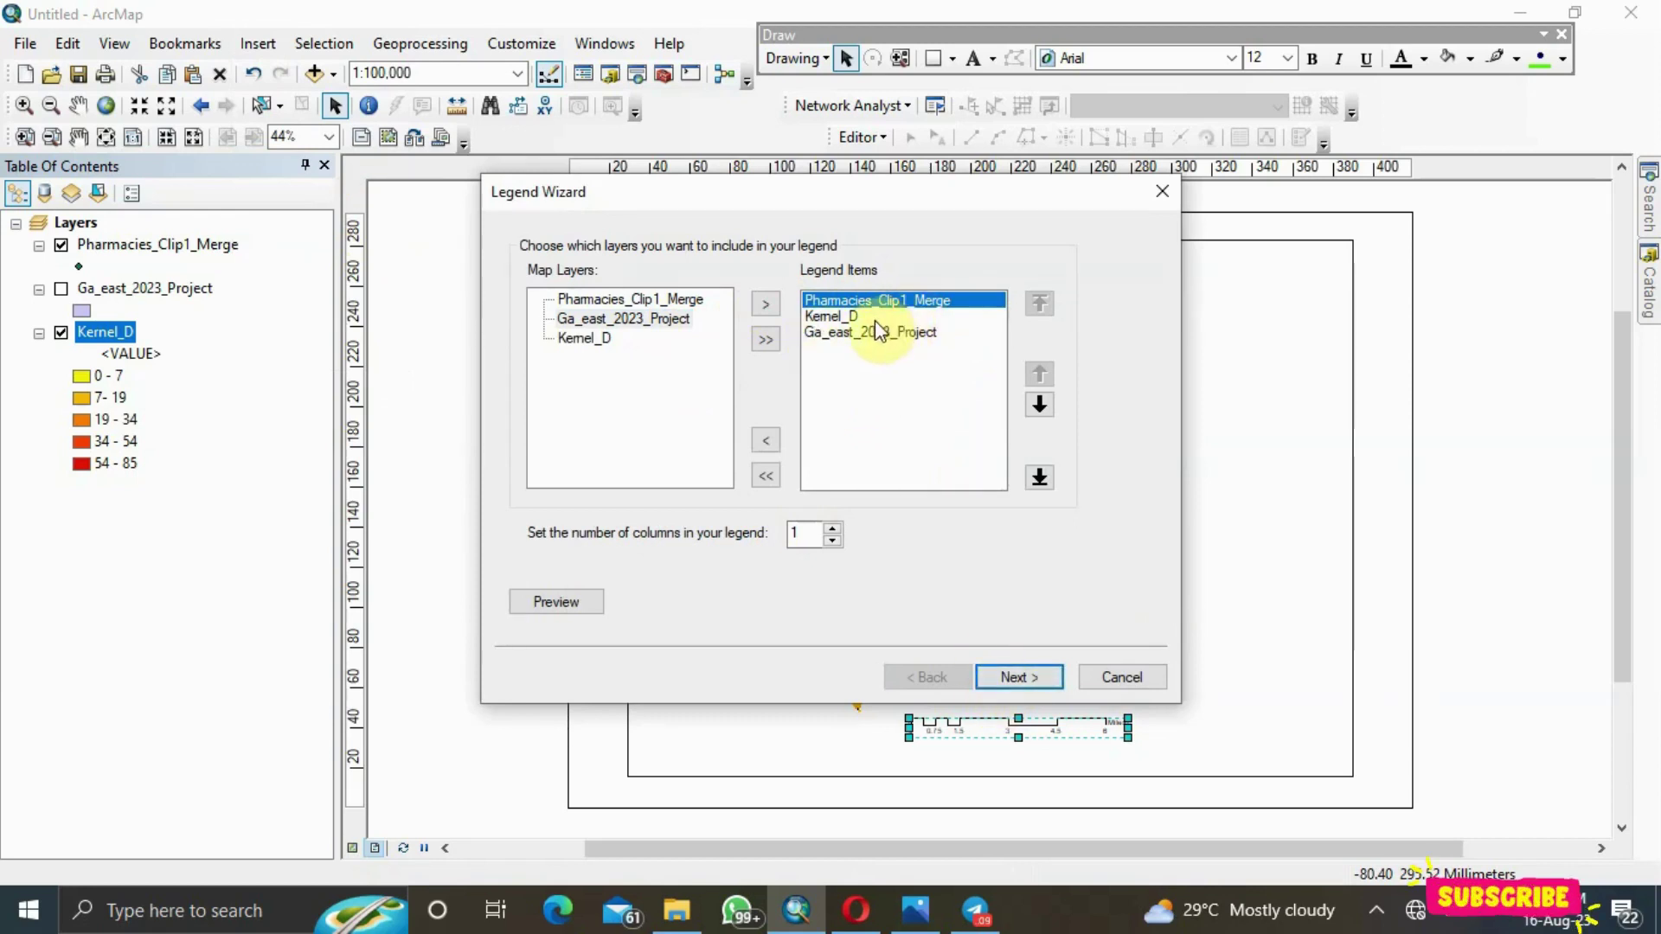
{"action": "left_click", "coordinate": [755, 441]}
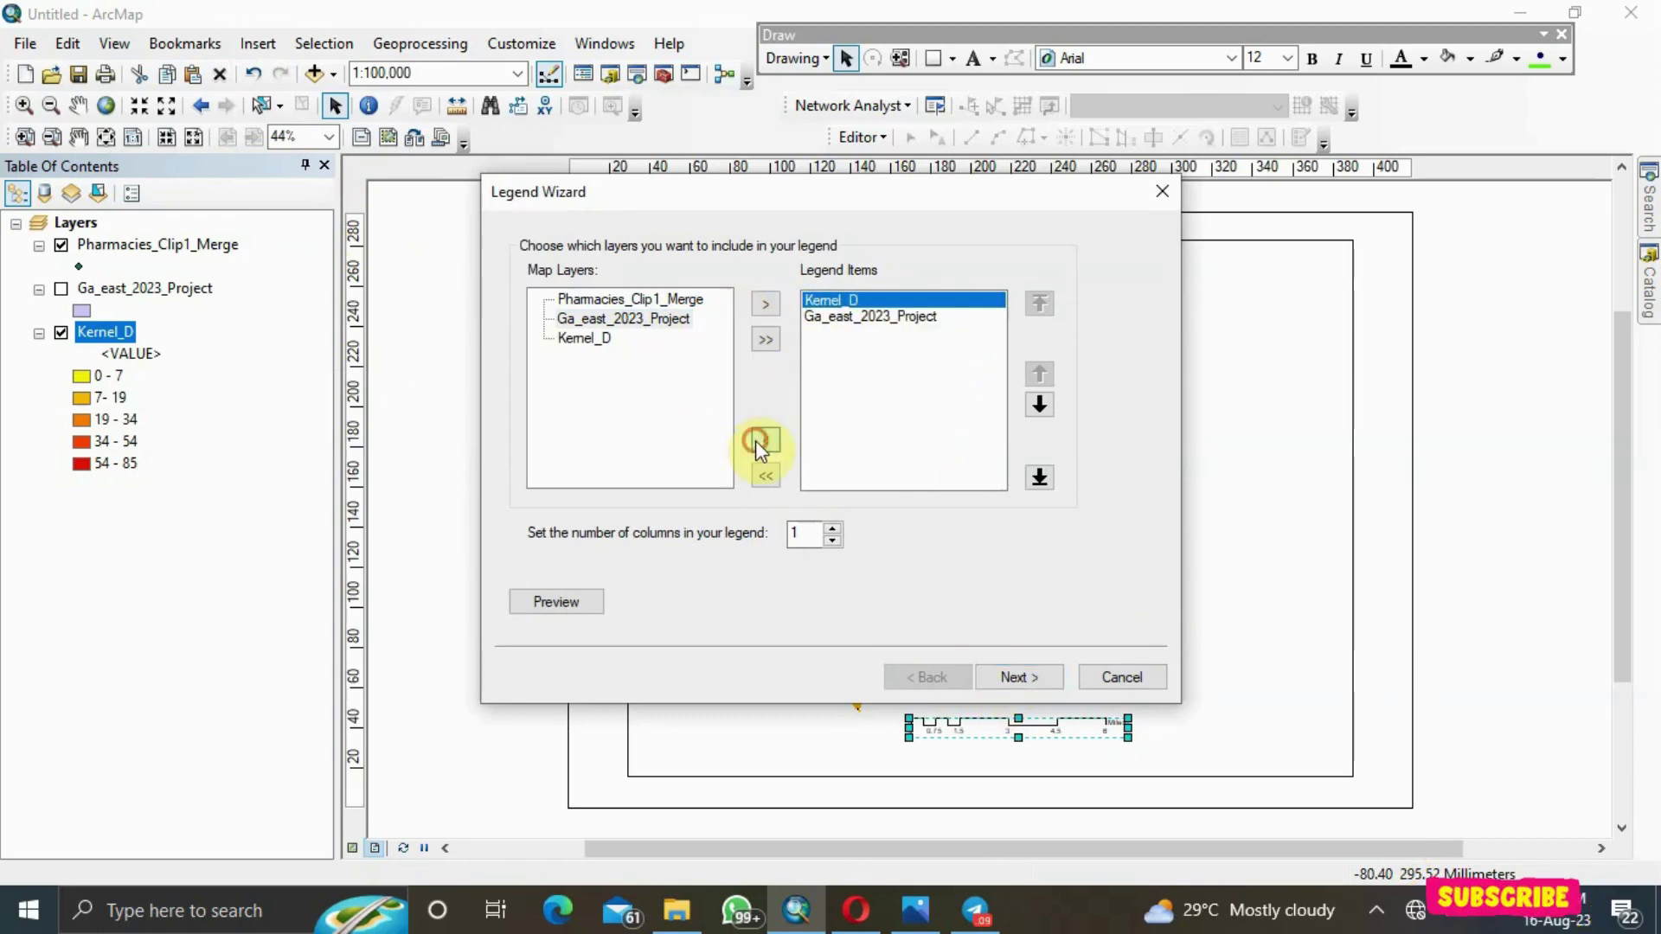
Complete the legend with its default title, frame and spacing settings and move it to the blank area right of the map
{"action": "left_click", "coordinate": [1023, 678]}
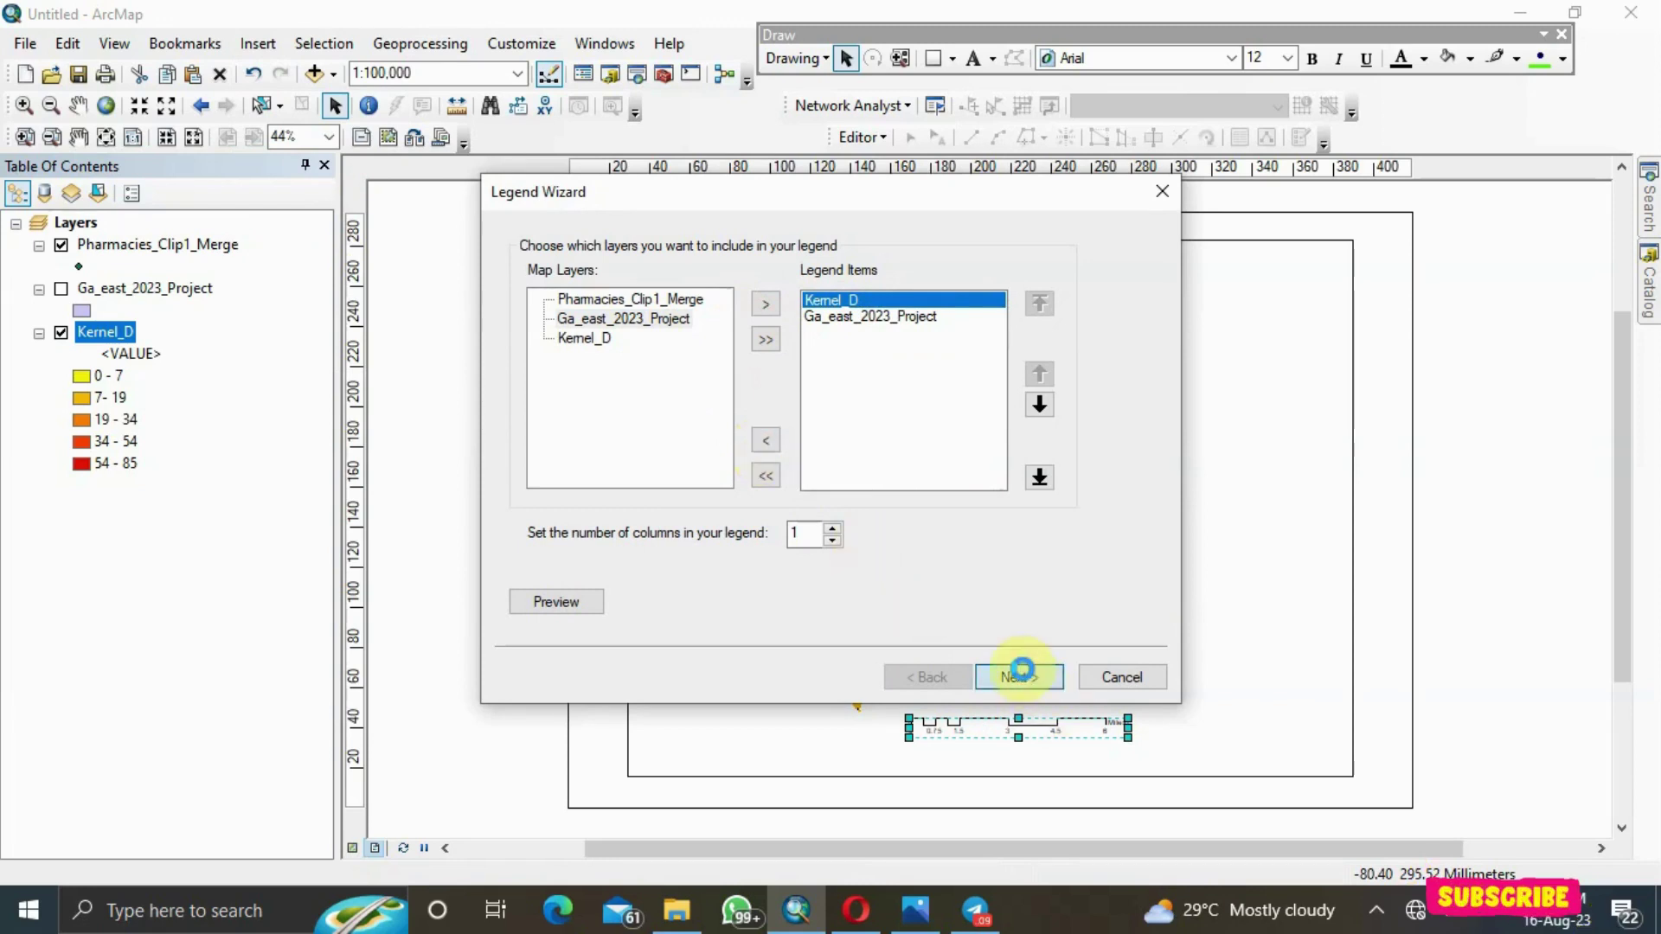
{"action": "left_click", "coordinate": [1023, 677]}
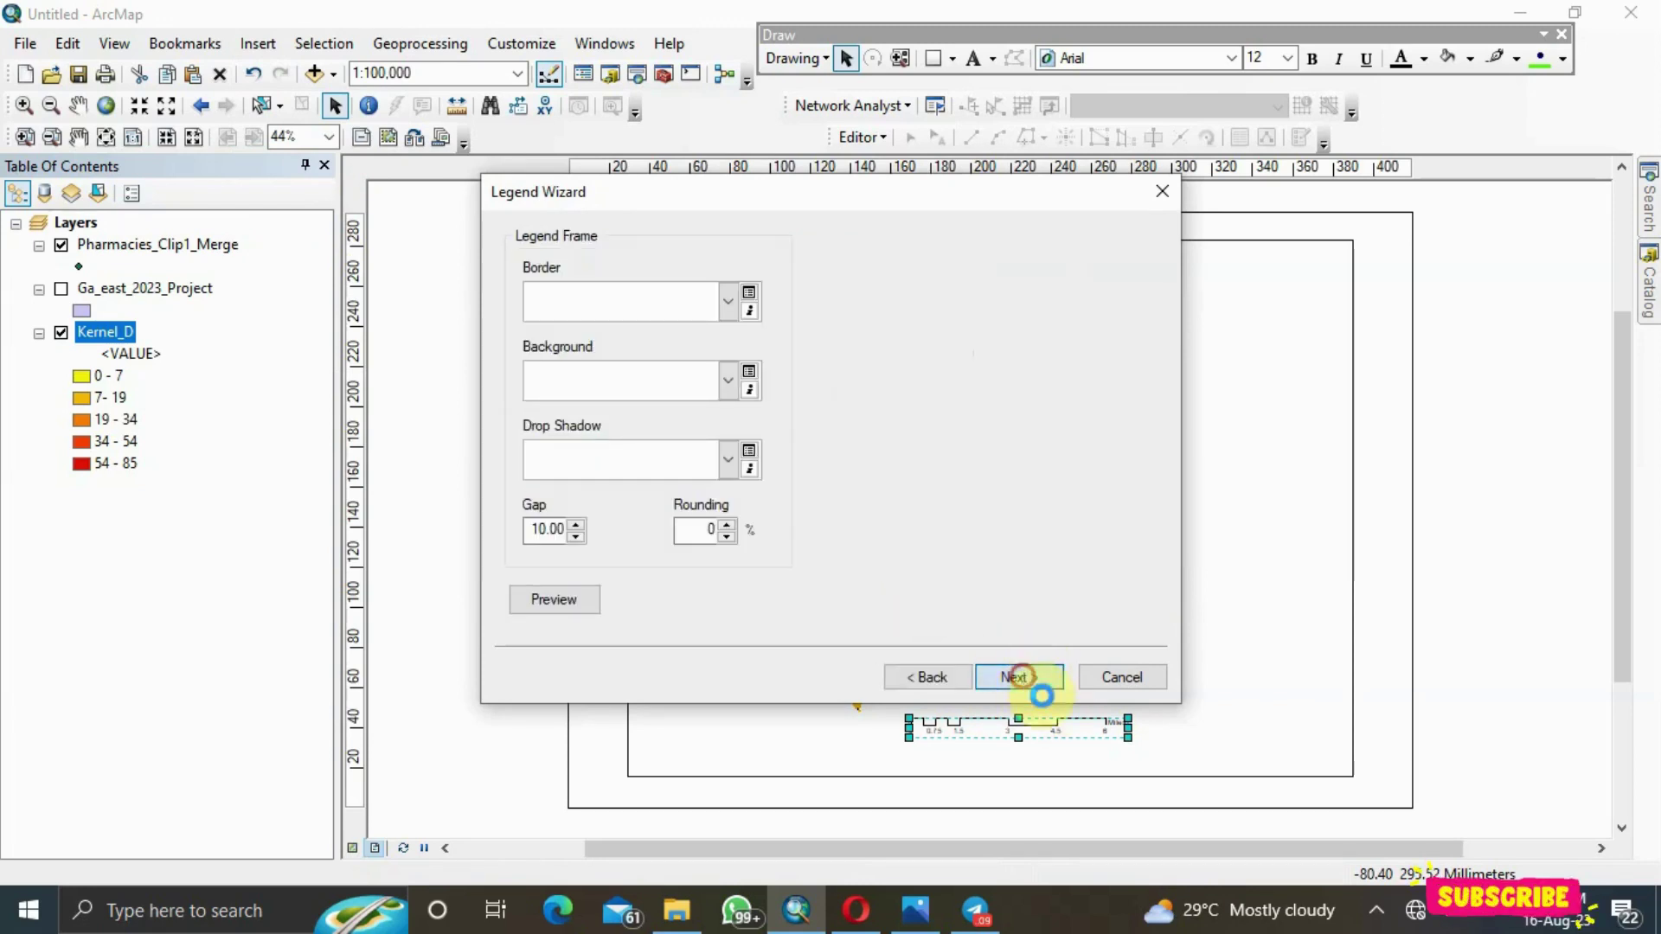
{"action": "left_click", "coordinate": [1020, 677]}
{"action": "left_click", "coordinate": [1023, 677]}
{"action": "left_click", "coordinate": [1023, 677]}
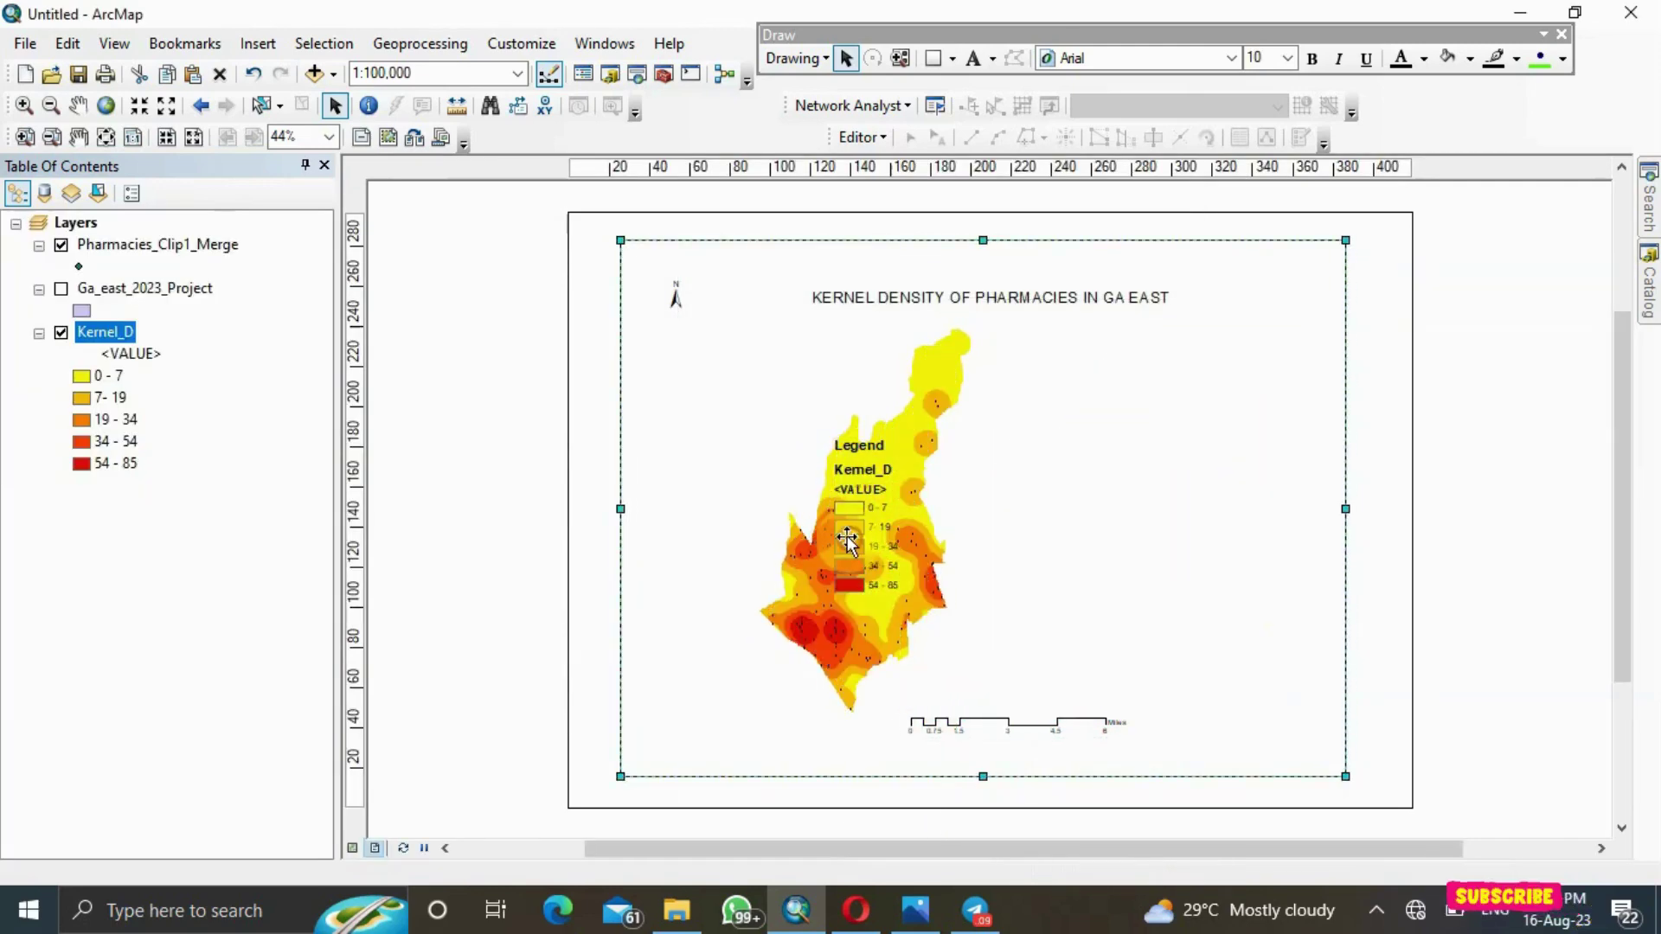
{"action": "left_click_drag", "start_coordinate": [850, 542], "coordinate": [1072, 580]}
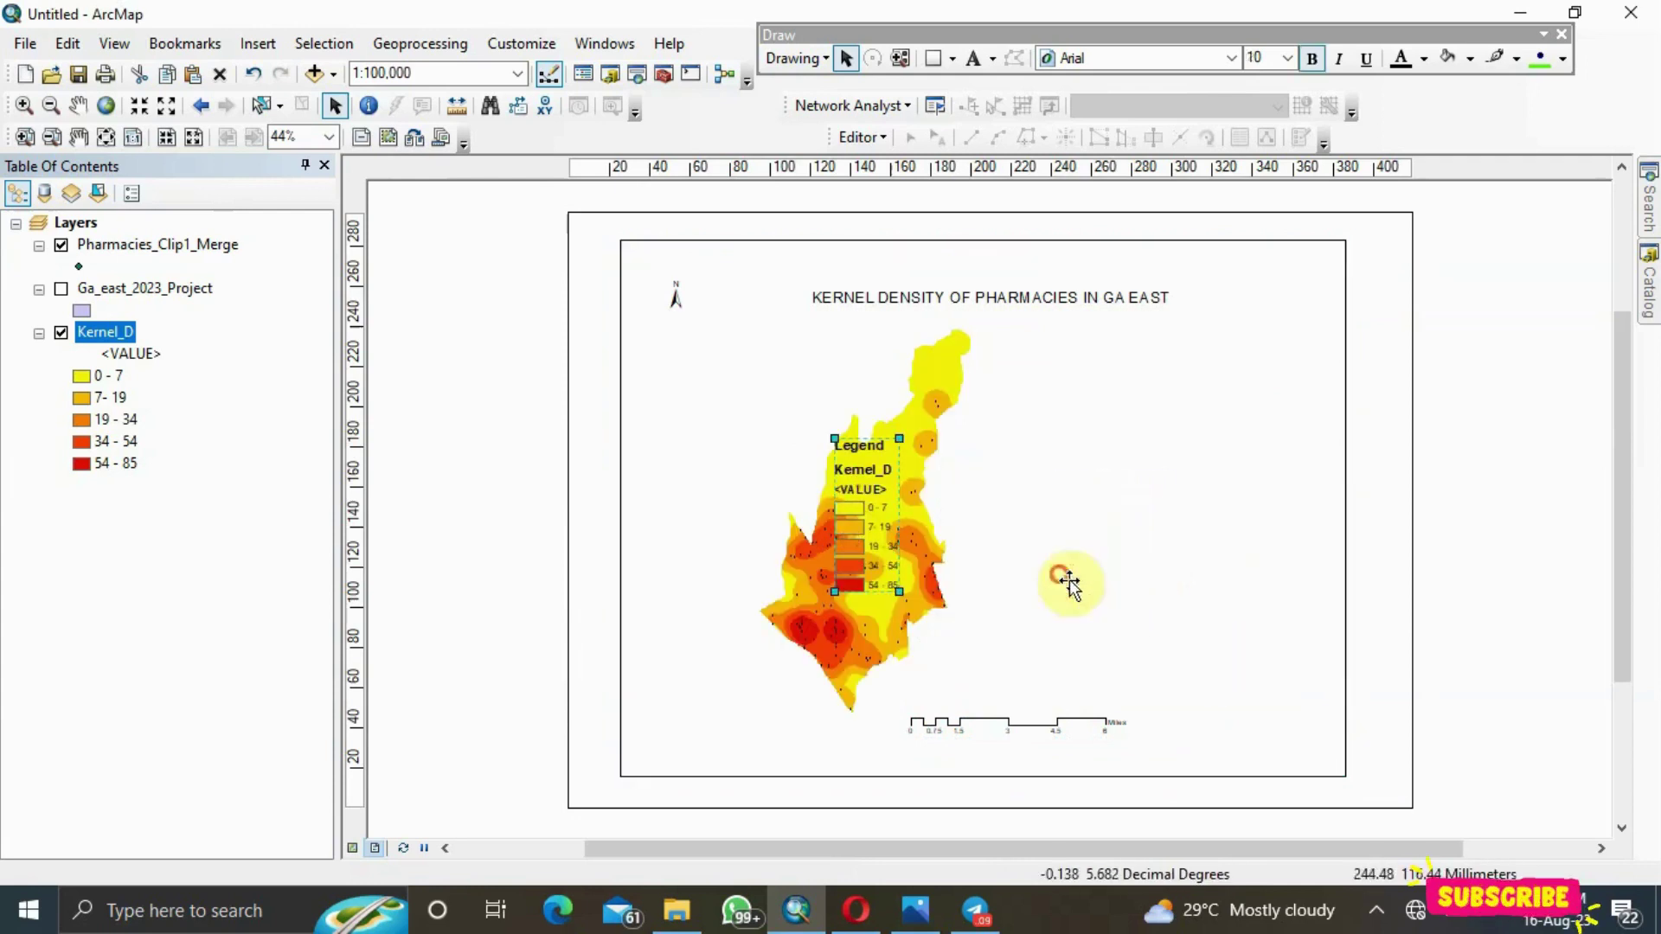
Start a new graticule reference grid for the data frame and set its appearance to labels only
{"action": "left_click", "coordinate": [1239, 448]}
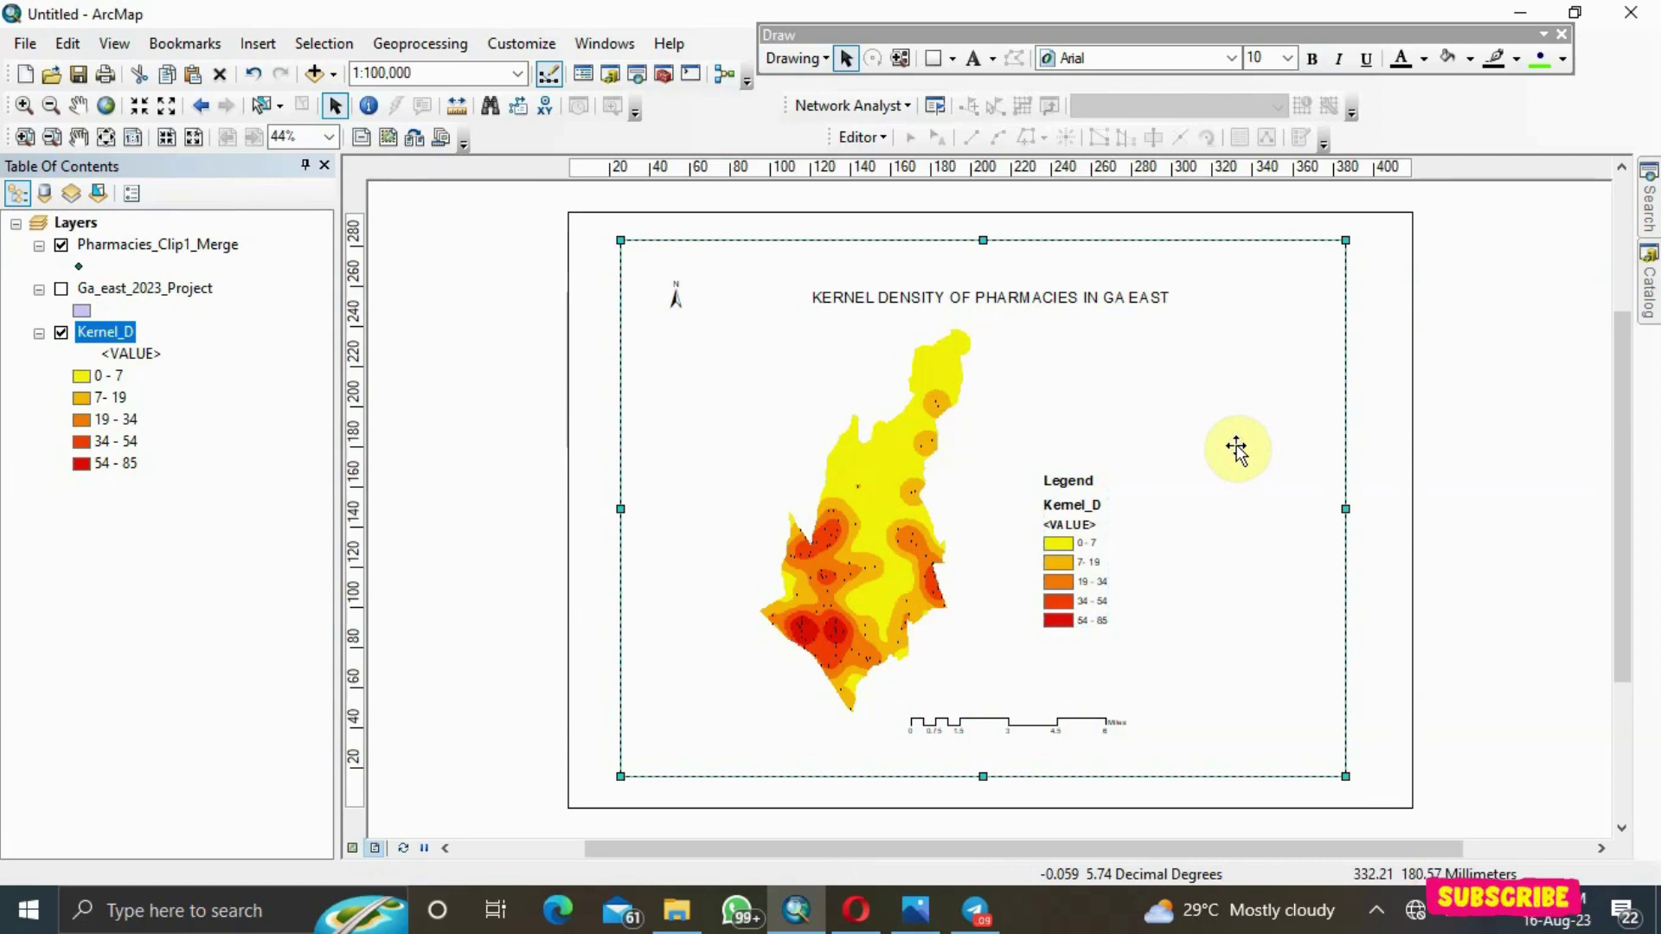
{"action": "right_click", "coordinate": [1238, 450]}
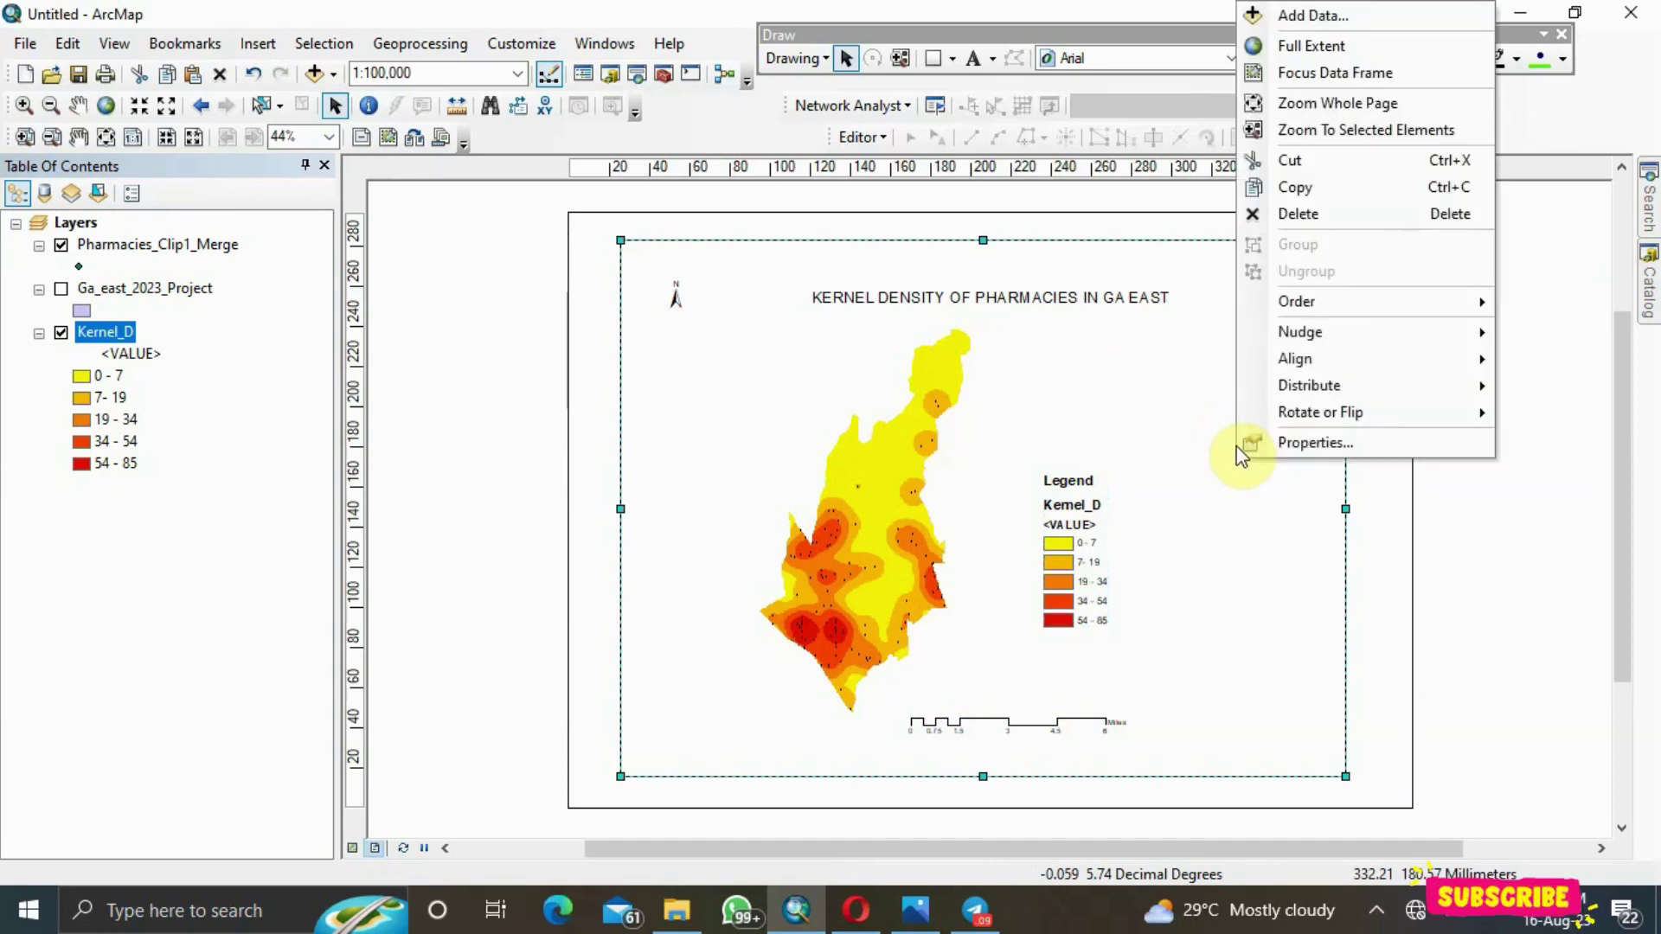
{"action": "left_click", "coordinate": [1274, 437]}
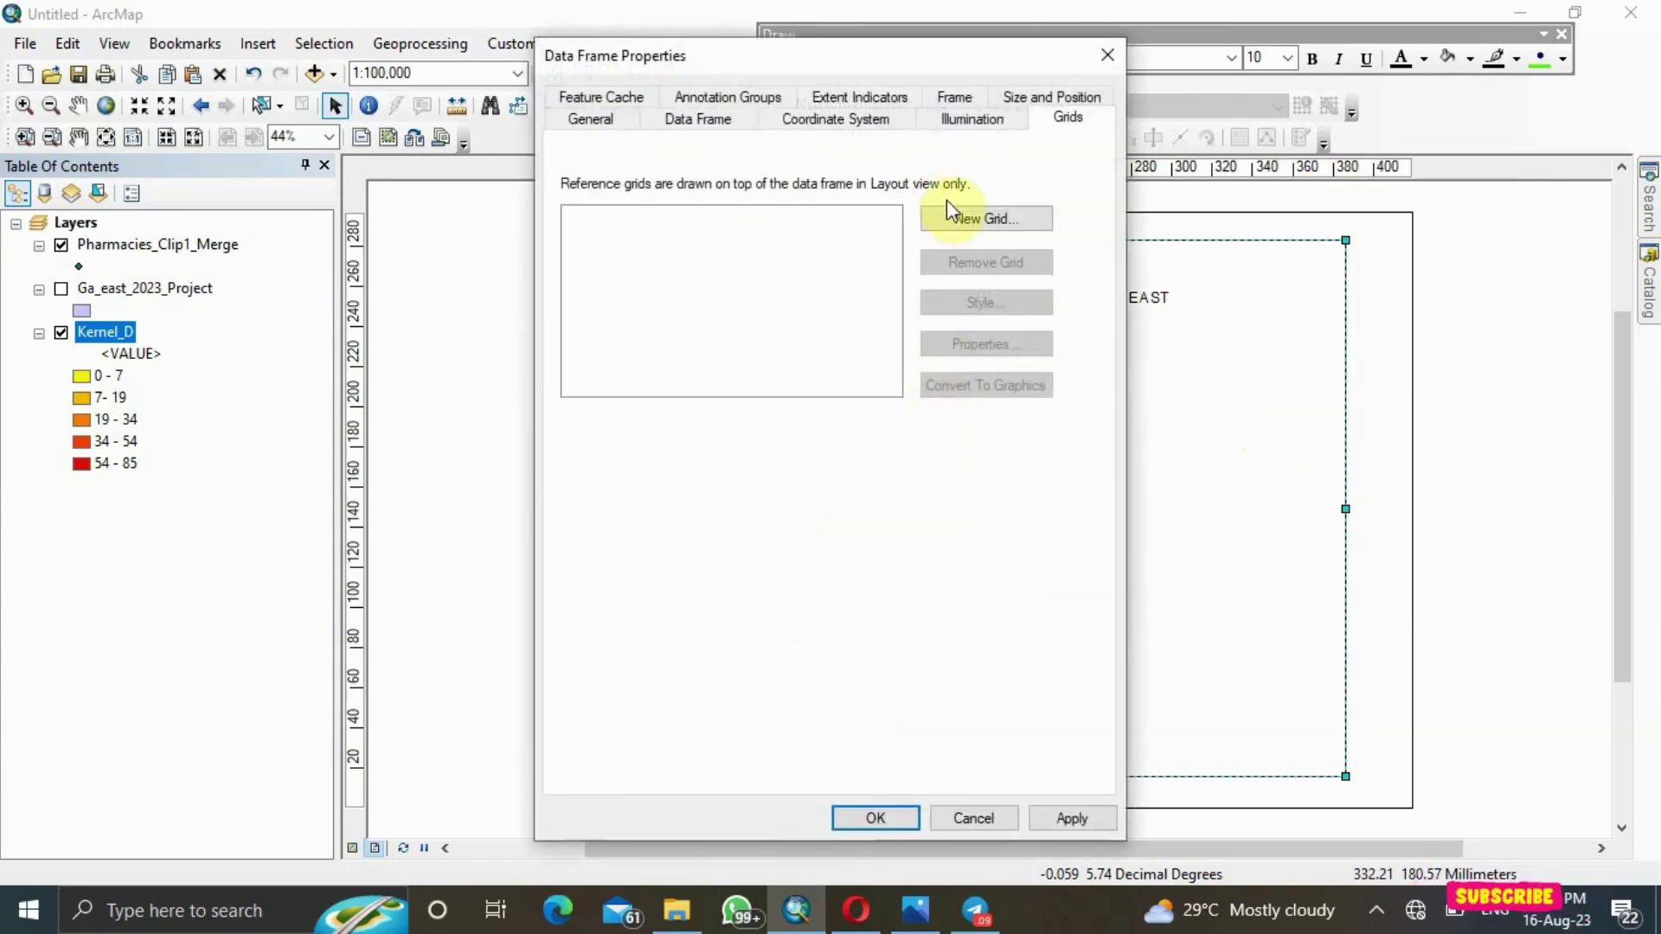
{"action": "left_click", "coordinate": [971, 217]}
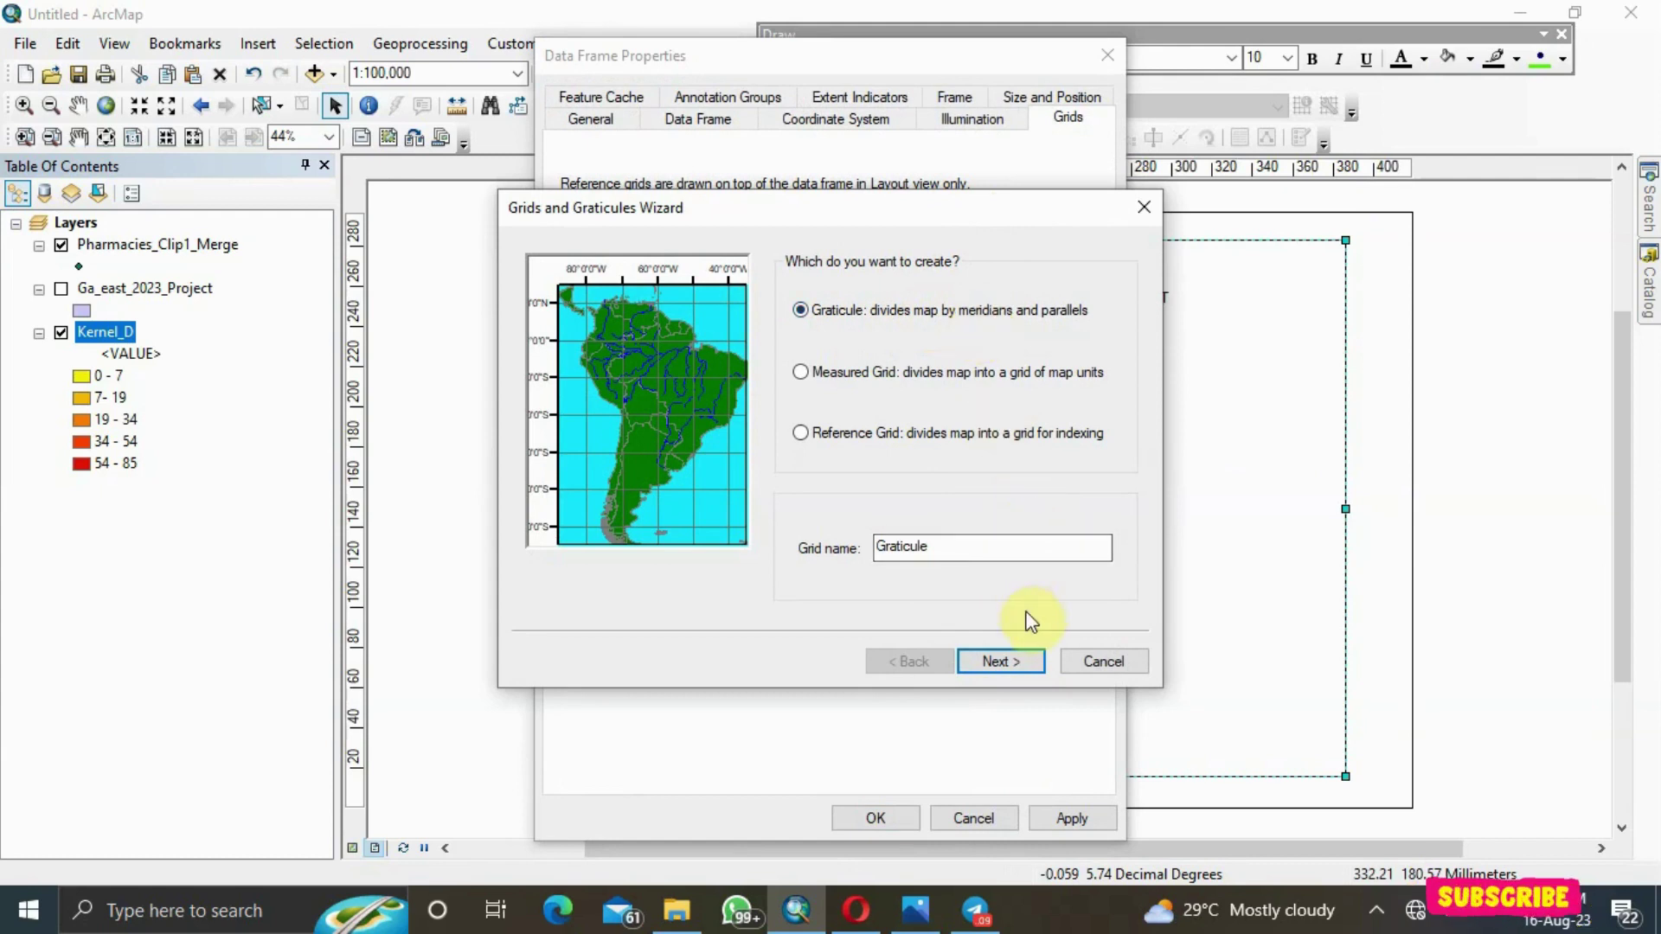
{"action": "left_click", "coordinate": [1003, 662]}
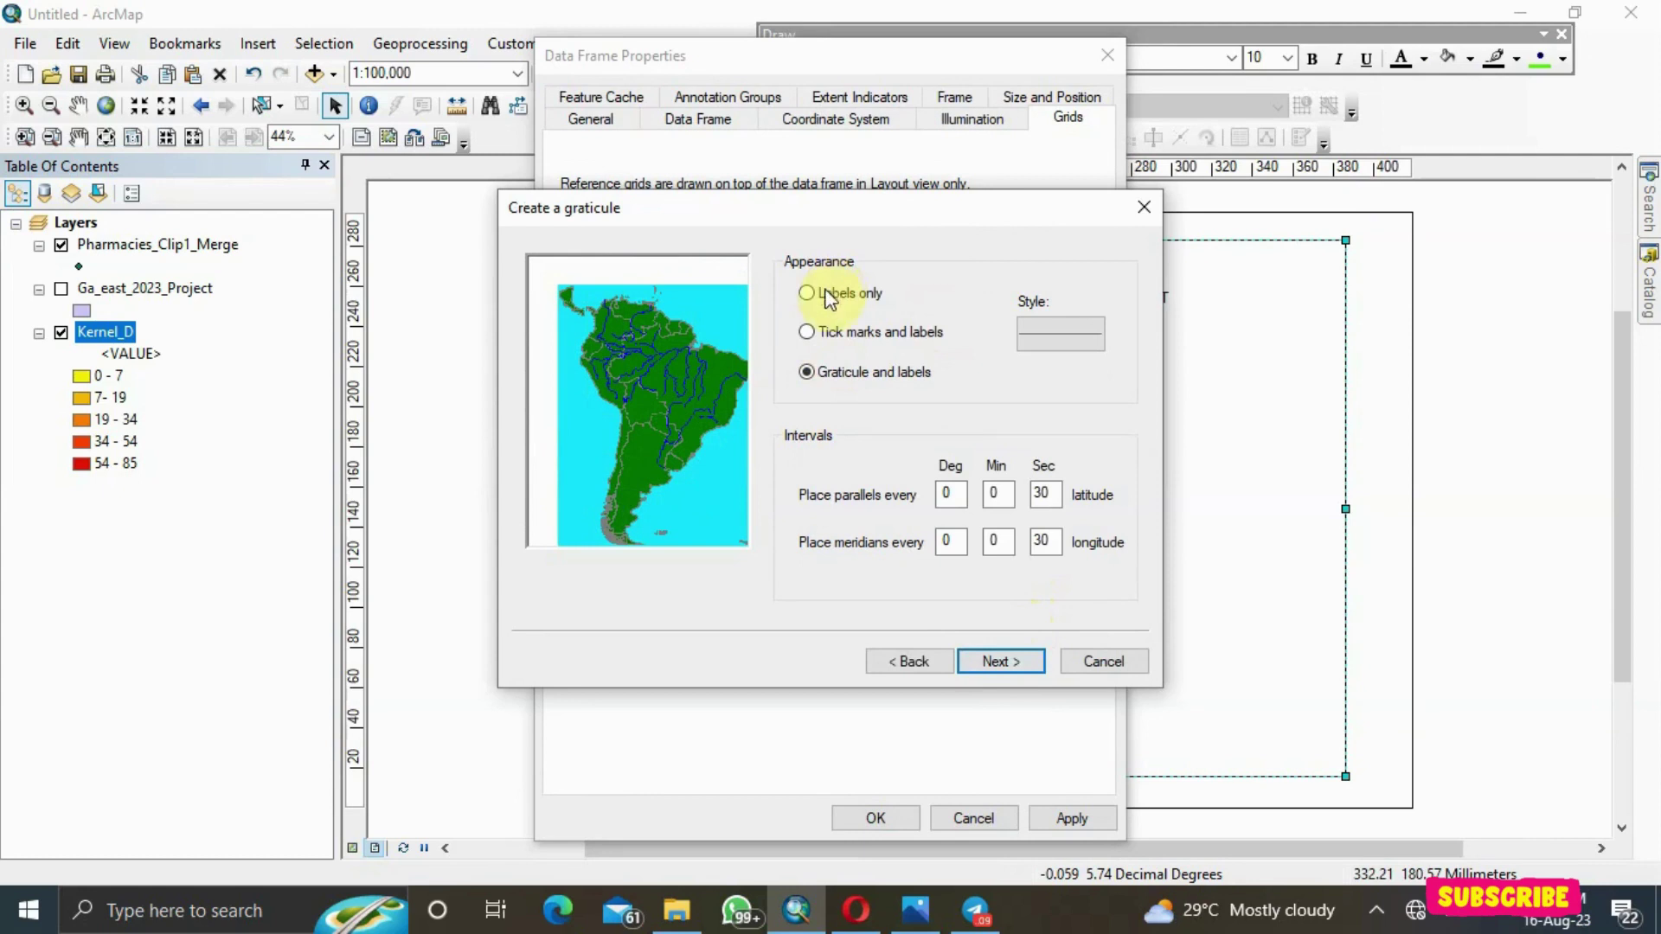
{"action": "left_click", "coordinate": [808, 294]}
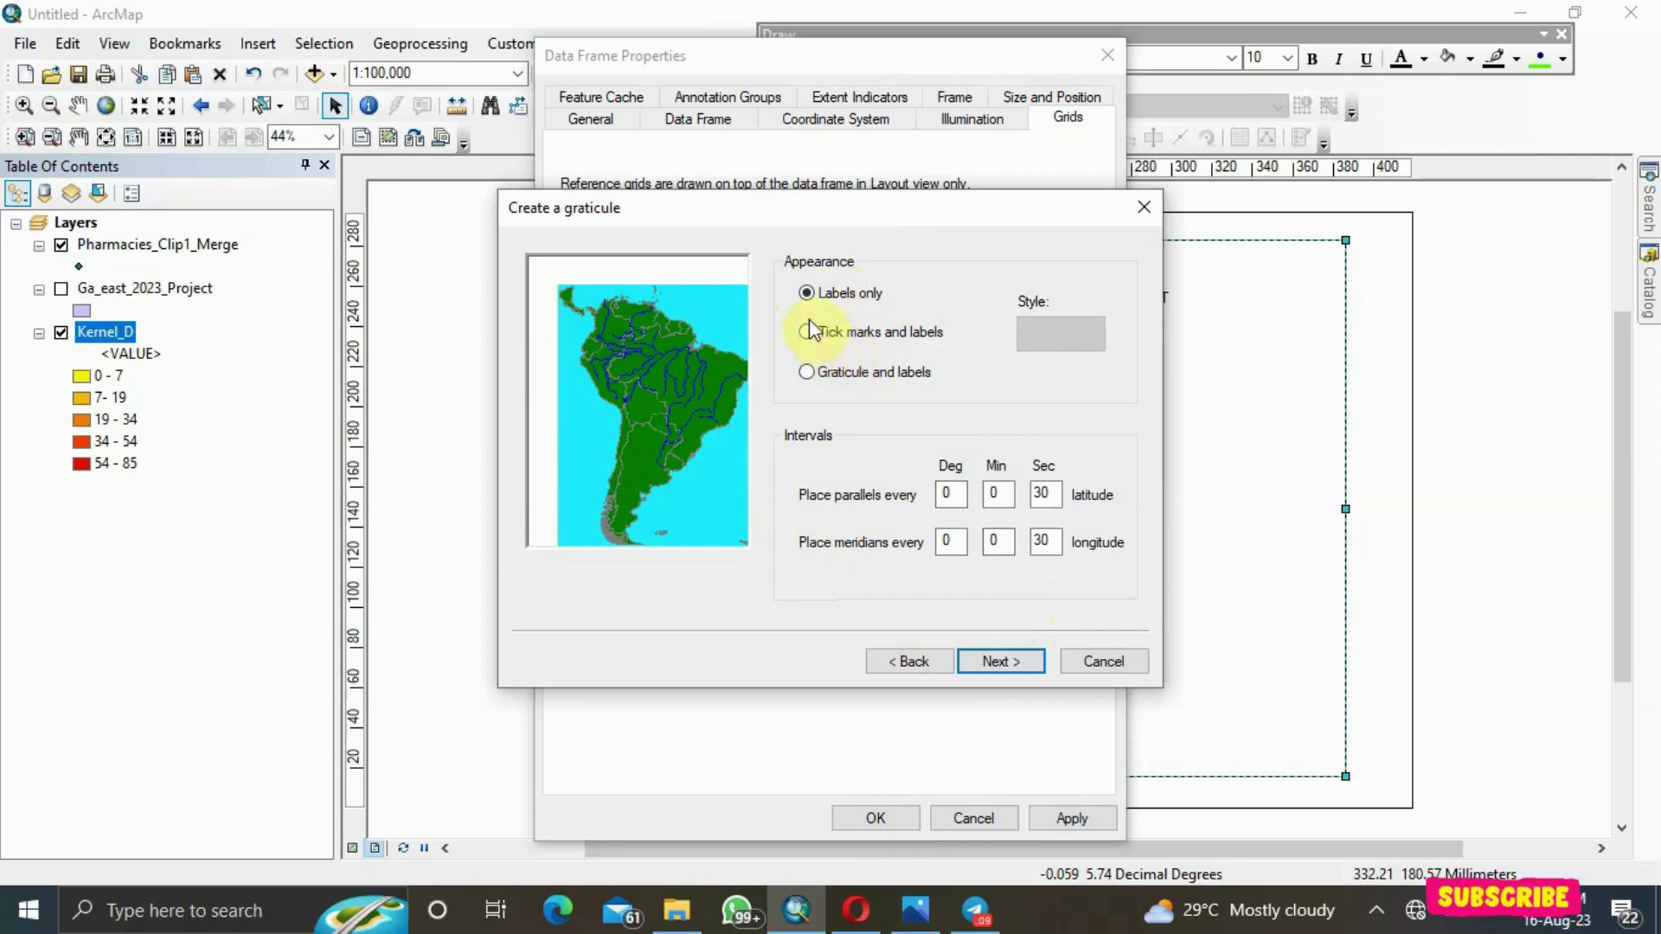
Set the graticule's parallel and meridian intervals to 70 seconds each
{"action": "left_click", "coordinate": [1050, 494]}
{"action": "key", "text": "BackSpace"}
{"action": "type", "text": "70"}
{"action": "left_click", "coordinate": [1054, 539]}
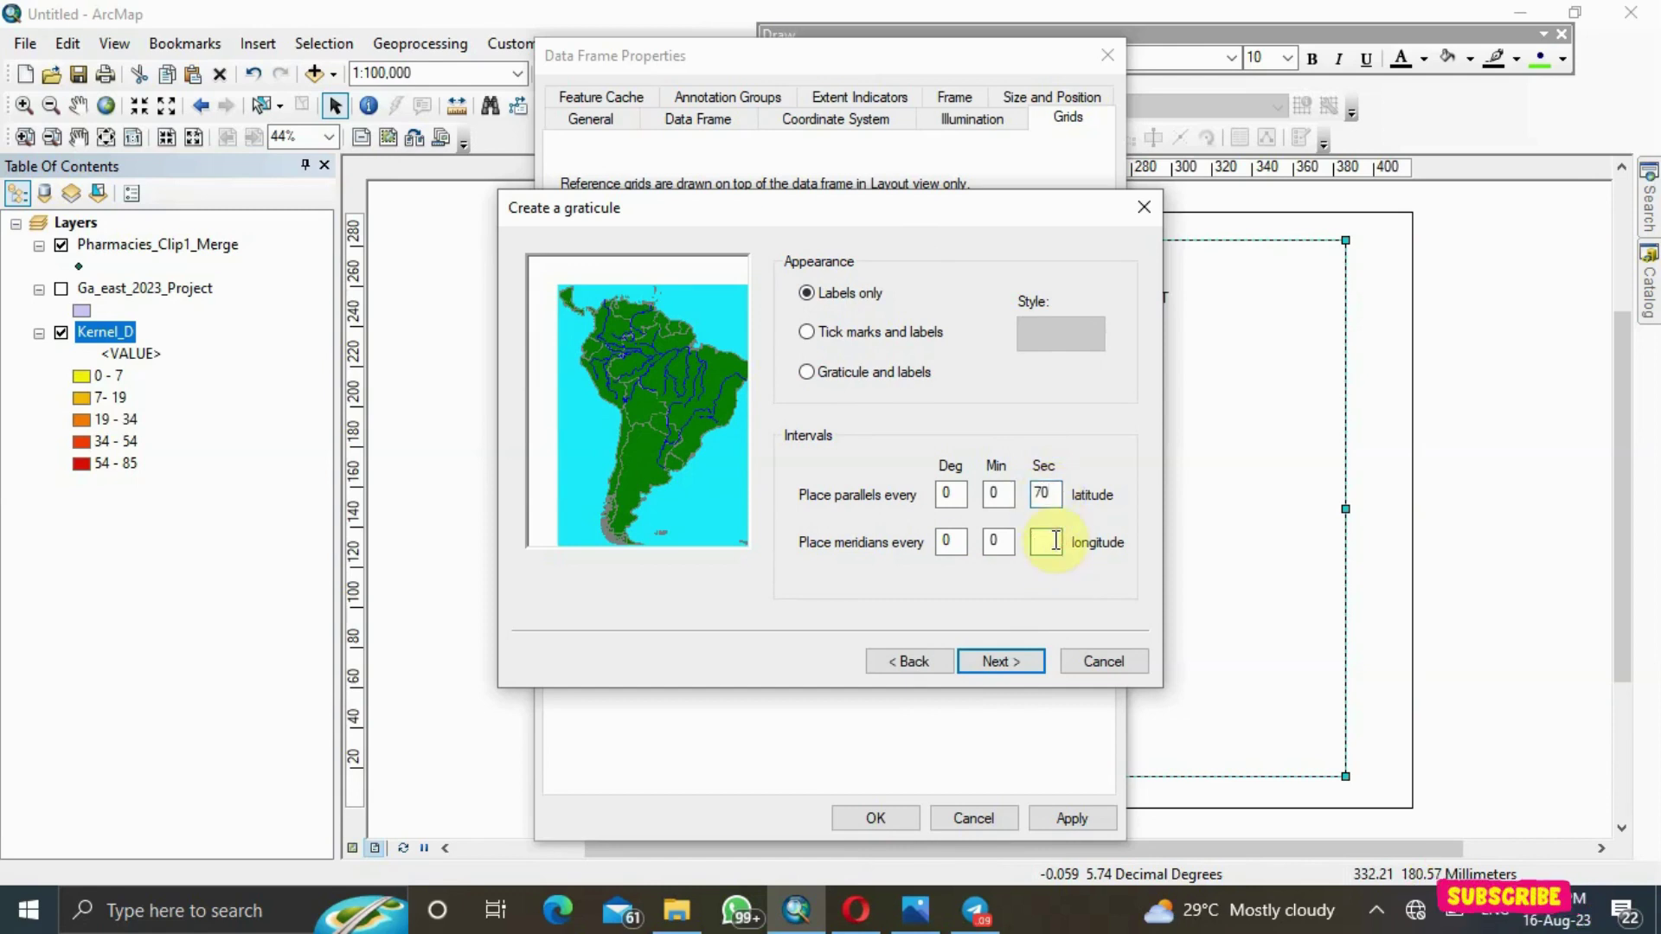
{"action": "type", "text": "70"}
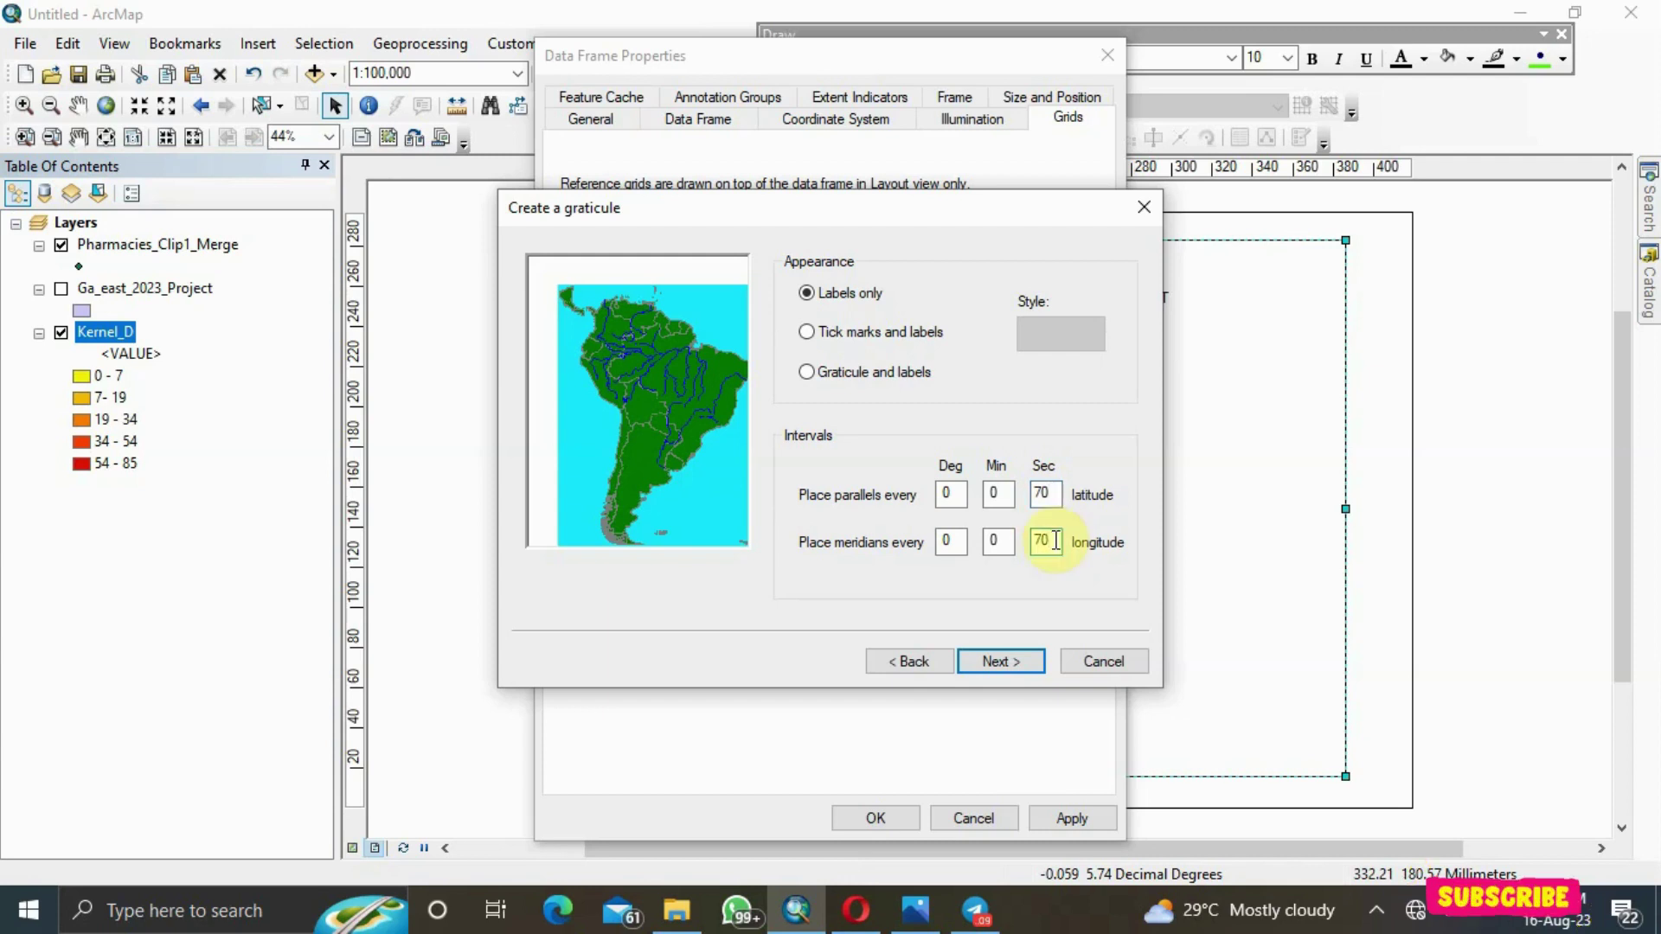
Finish the graticule with the default axes, label style and simple border, and apply it to the data frame
{"action": "left_click", "coordinate": [1014, 661]}
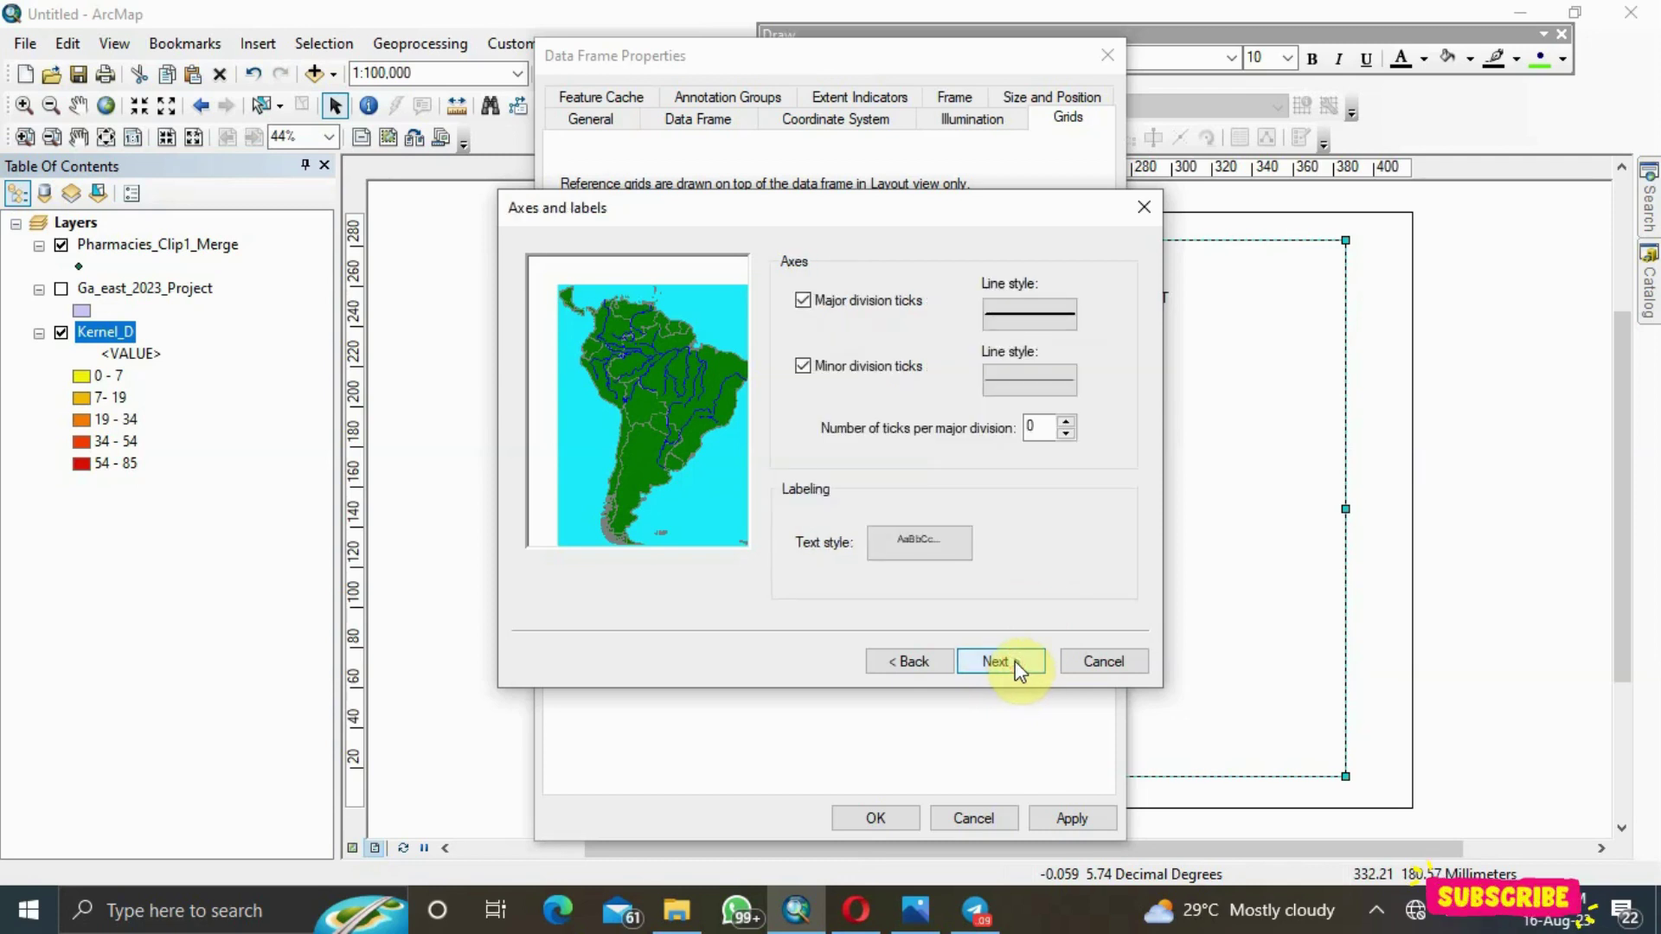
{"action": "left_click", "coordinate": [1014, 661]}
{"action": "left_click", "coordinate": [1014, 660]}
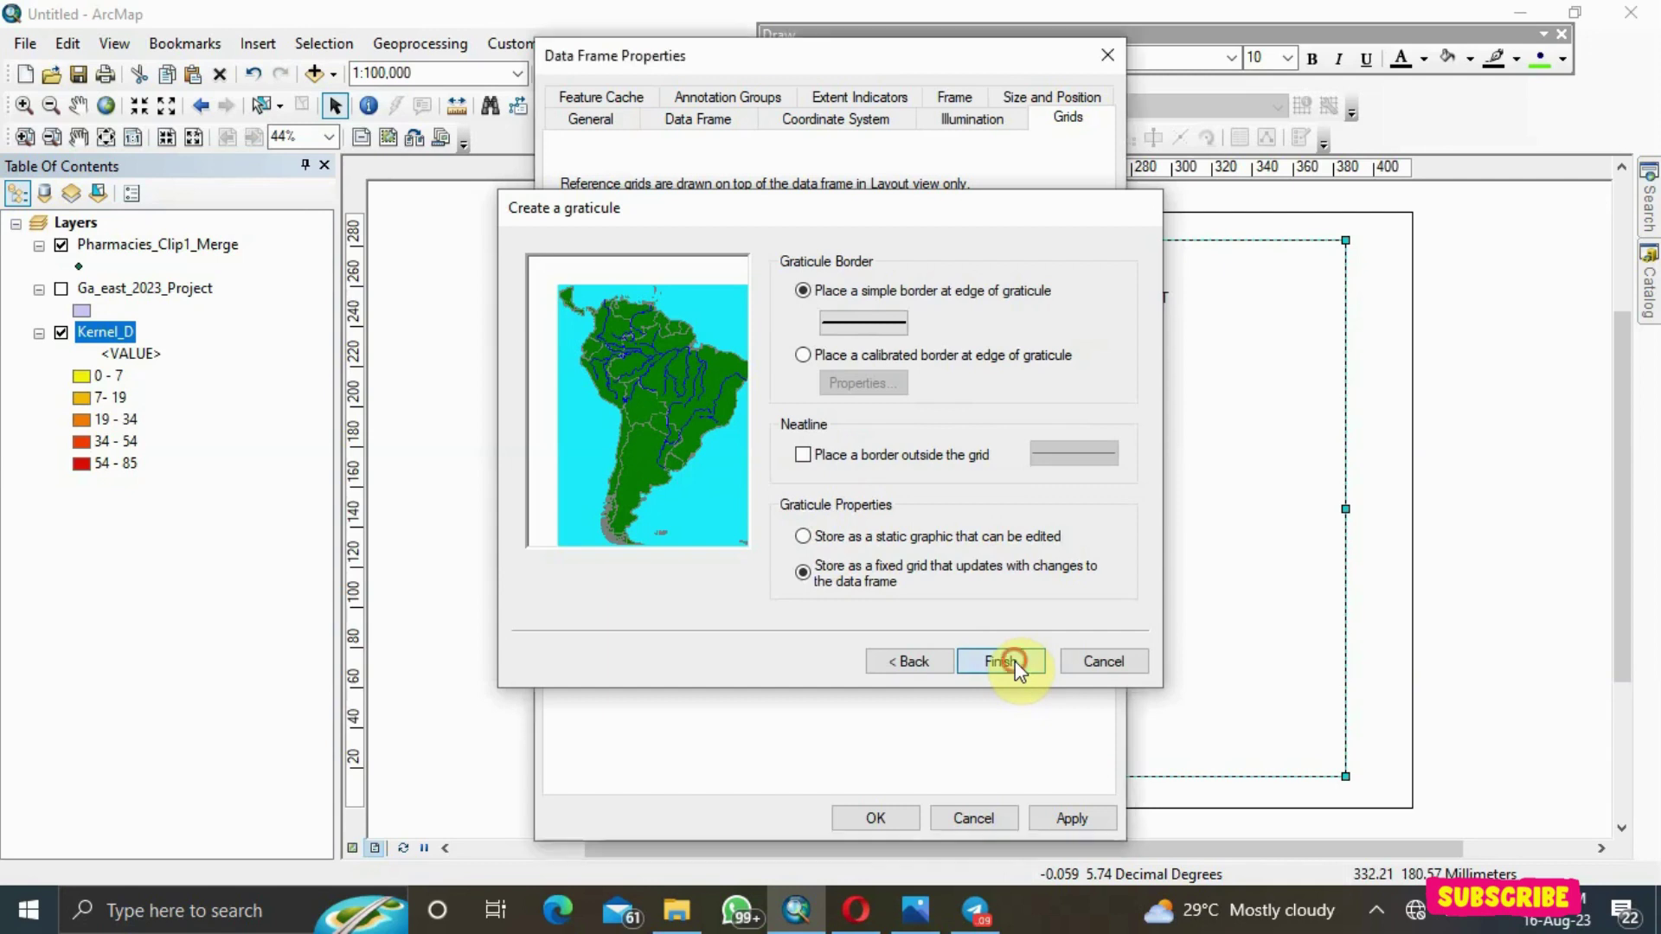
{"action": "left_click", "coordinate": [1055, 821]}
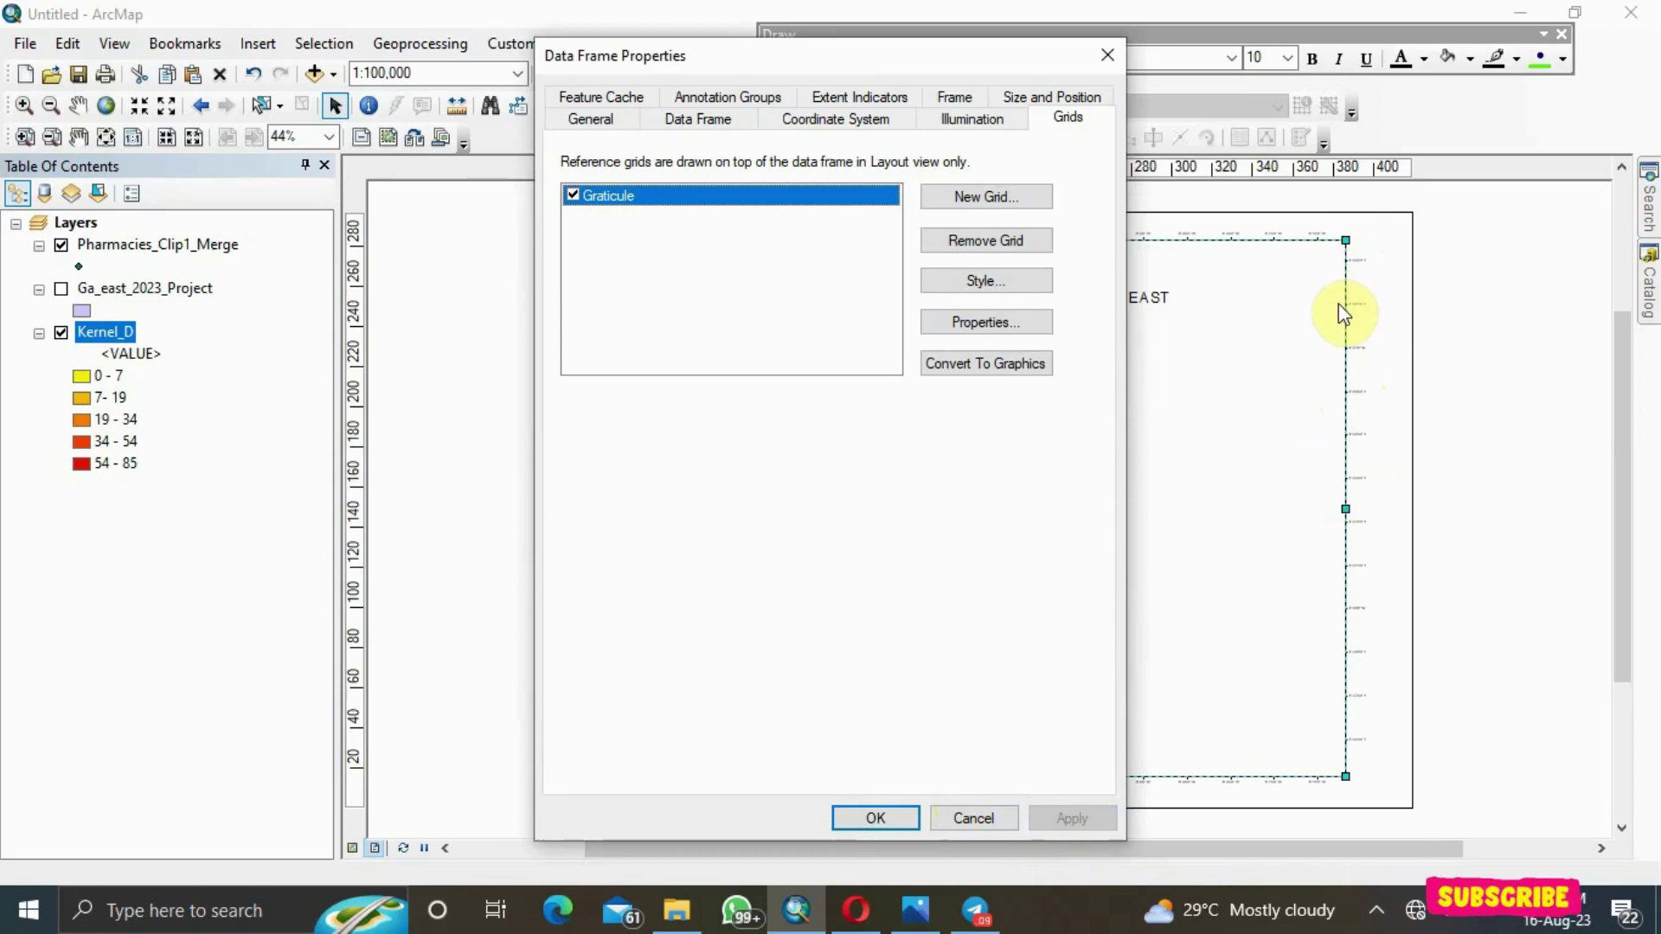
Check the existing graticule's intervals, then add a second labels-only graticule with 30-second intervals and apply it to the data frame
{"action": "left_click", "coordinate": [1036, 327]}
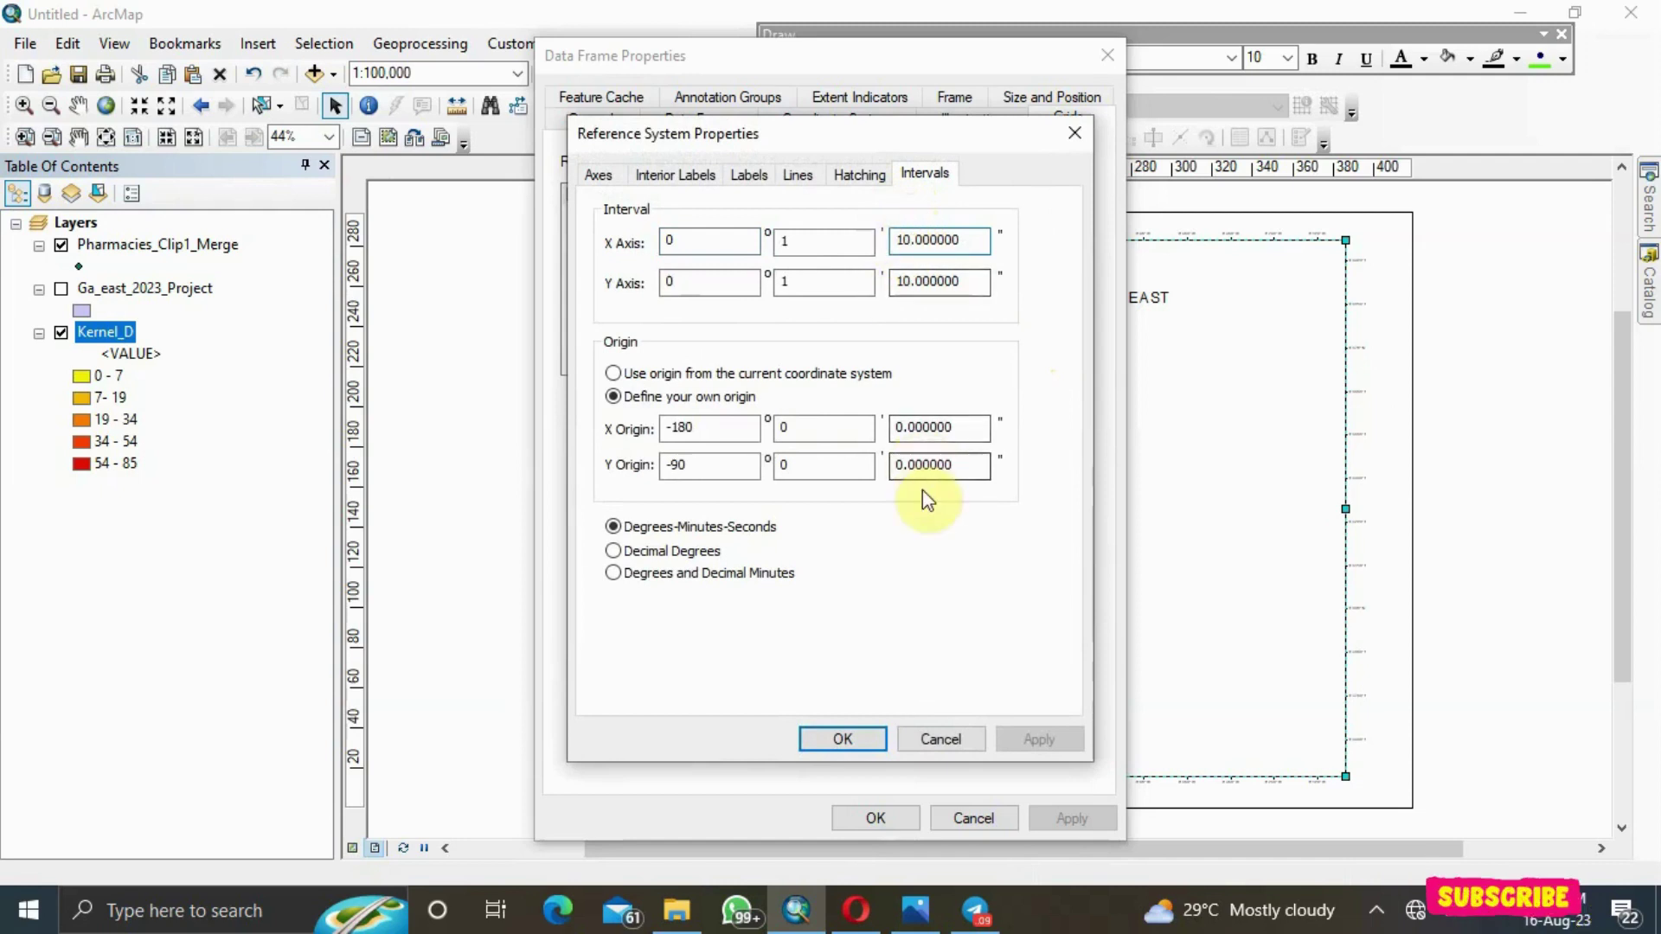
{"action": "left_click", "coordinate": [1073, 137]}
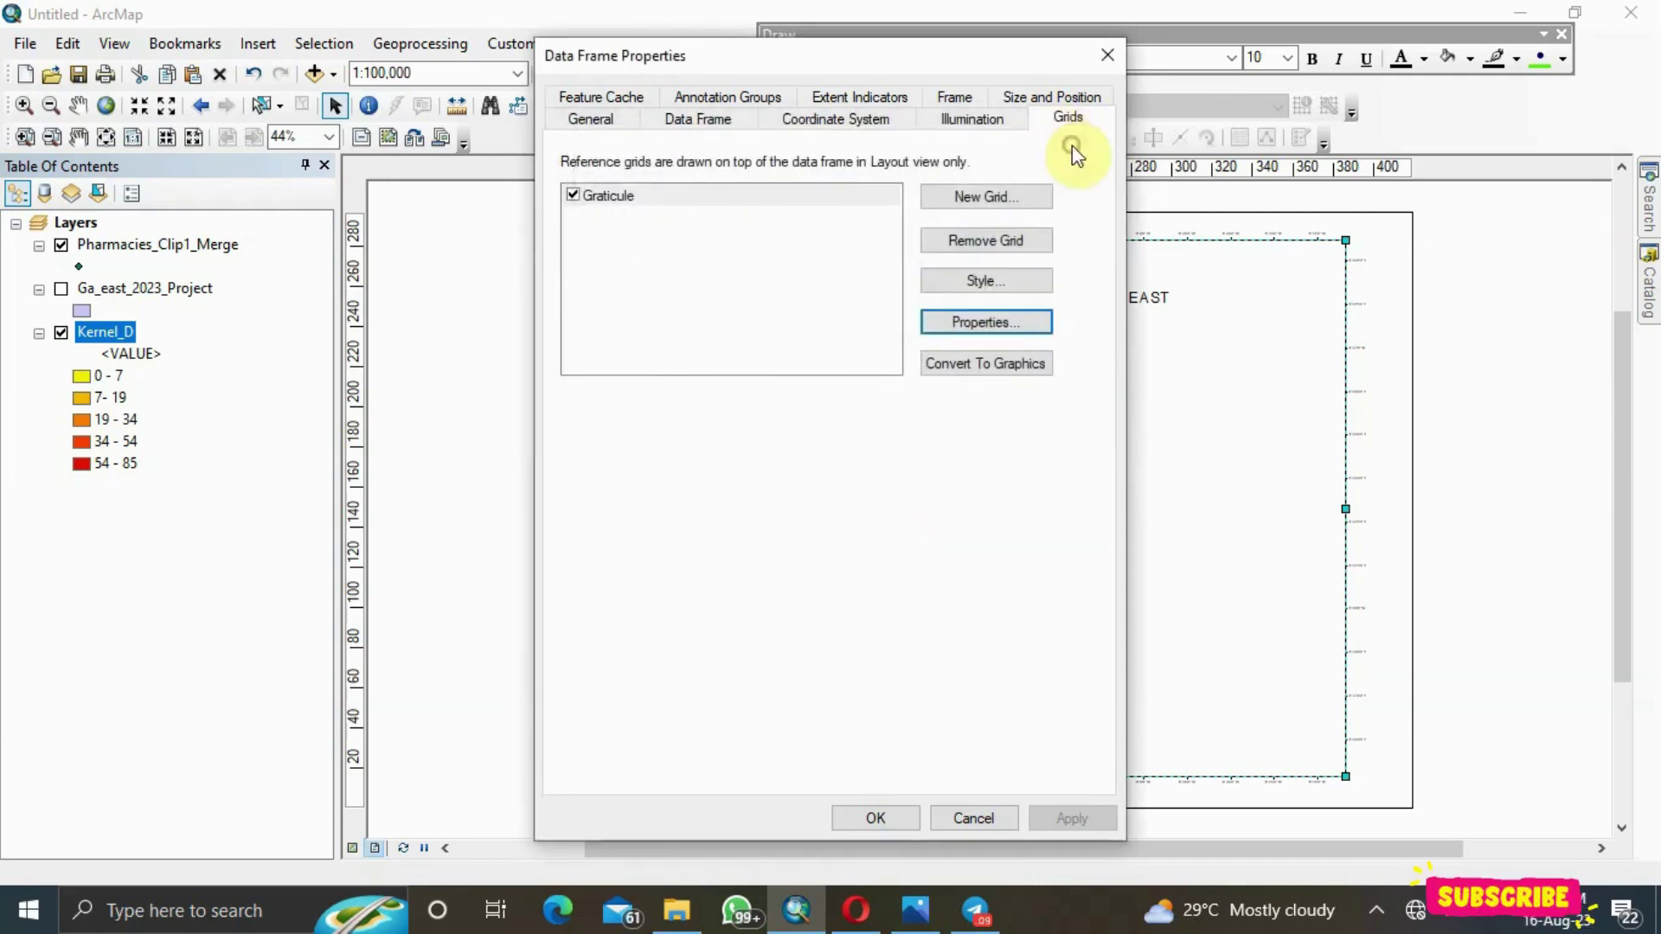
{"action": "left_click", "coordinate": [1005, 202]}
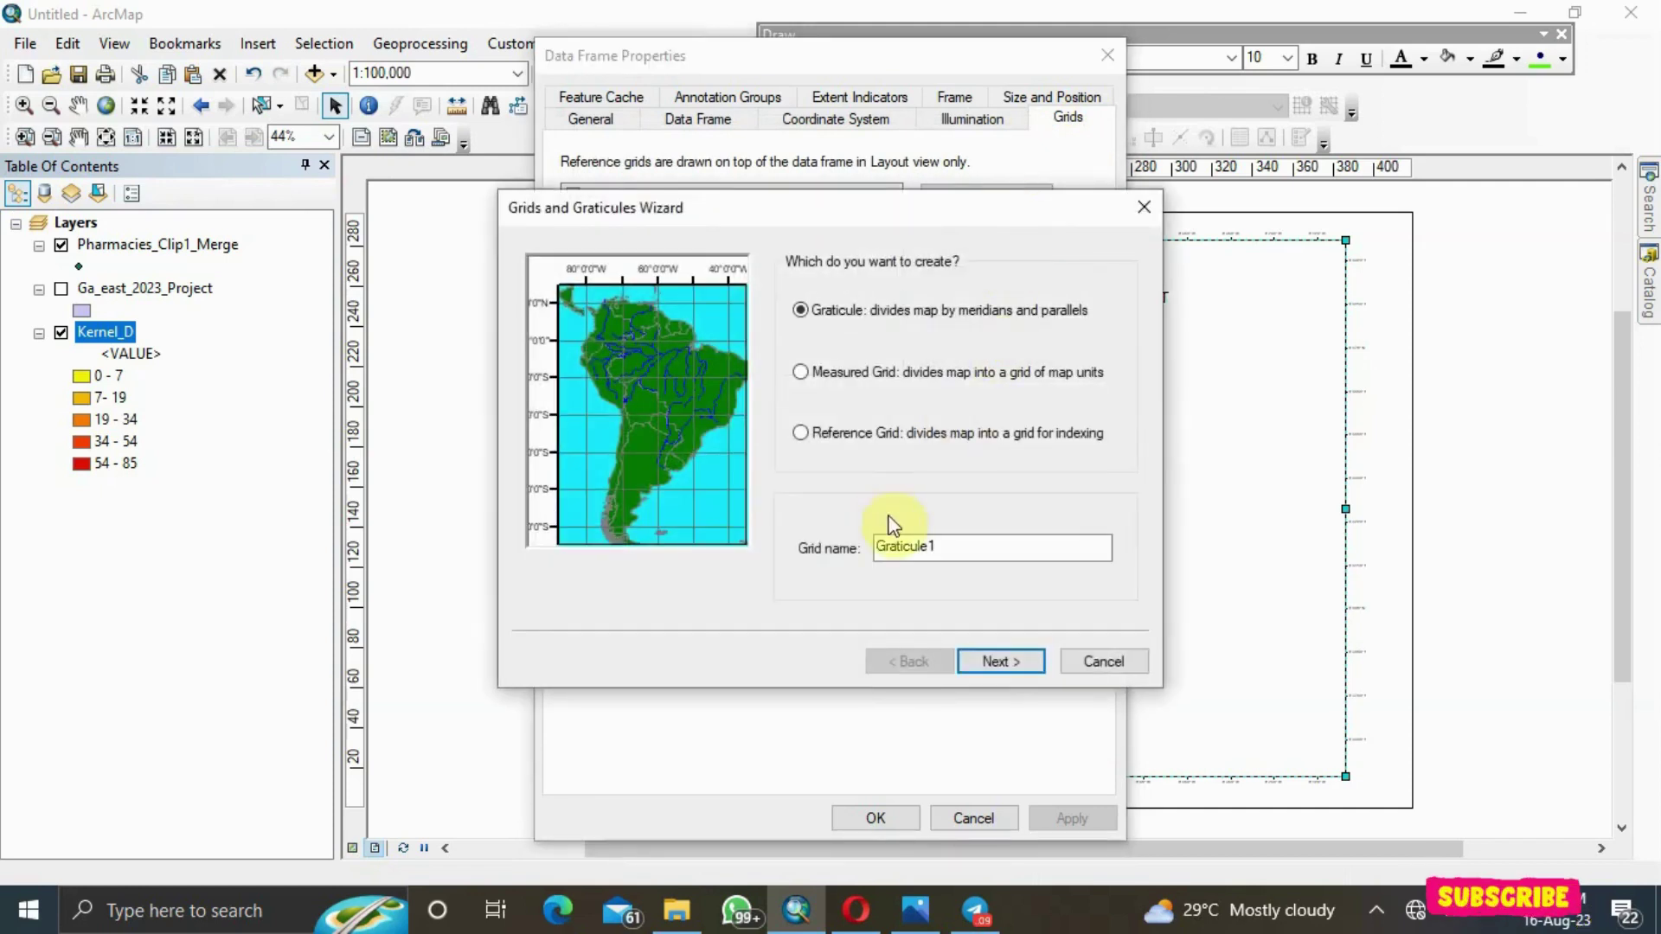
{"action": "left_click", "coordinate": [991, 660]}
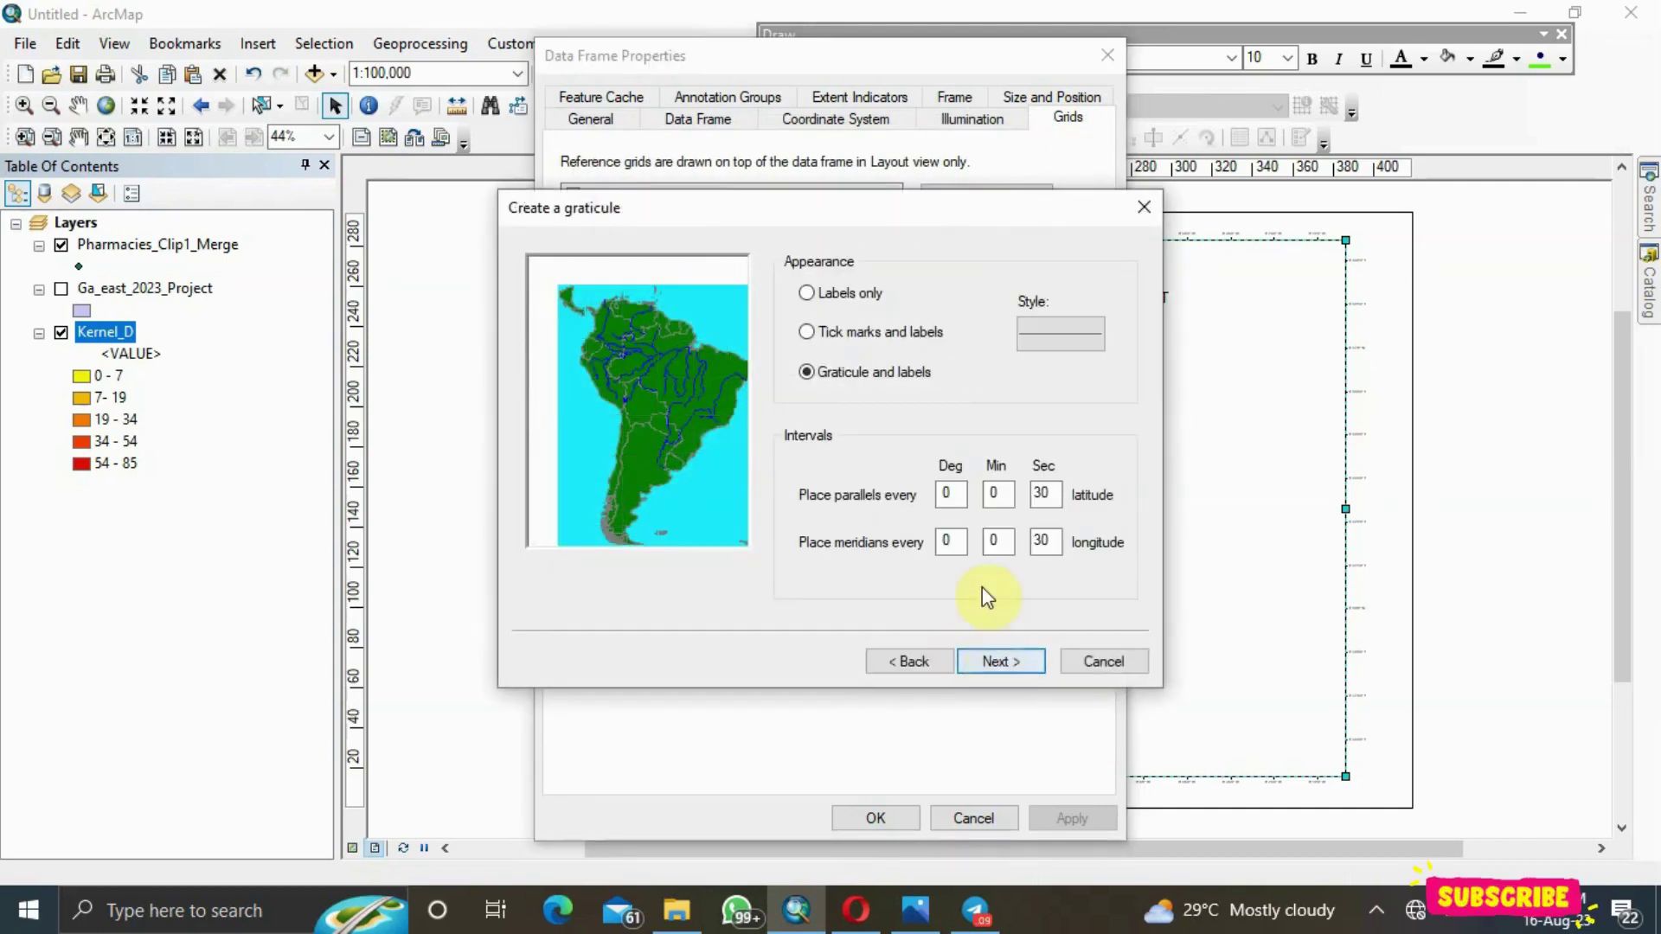
{"action": "left_click", "coordinate": [811, 294]}
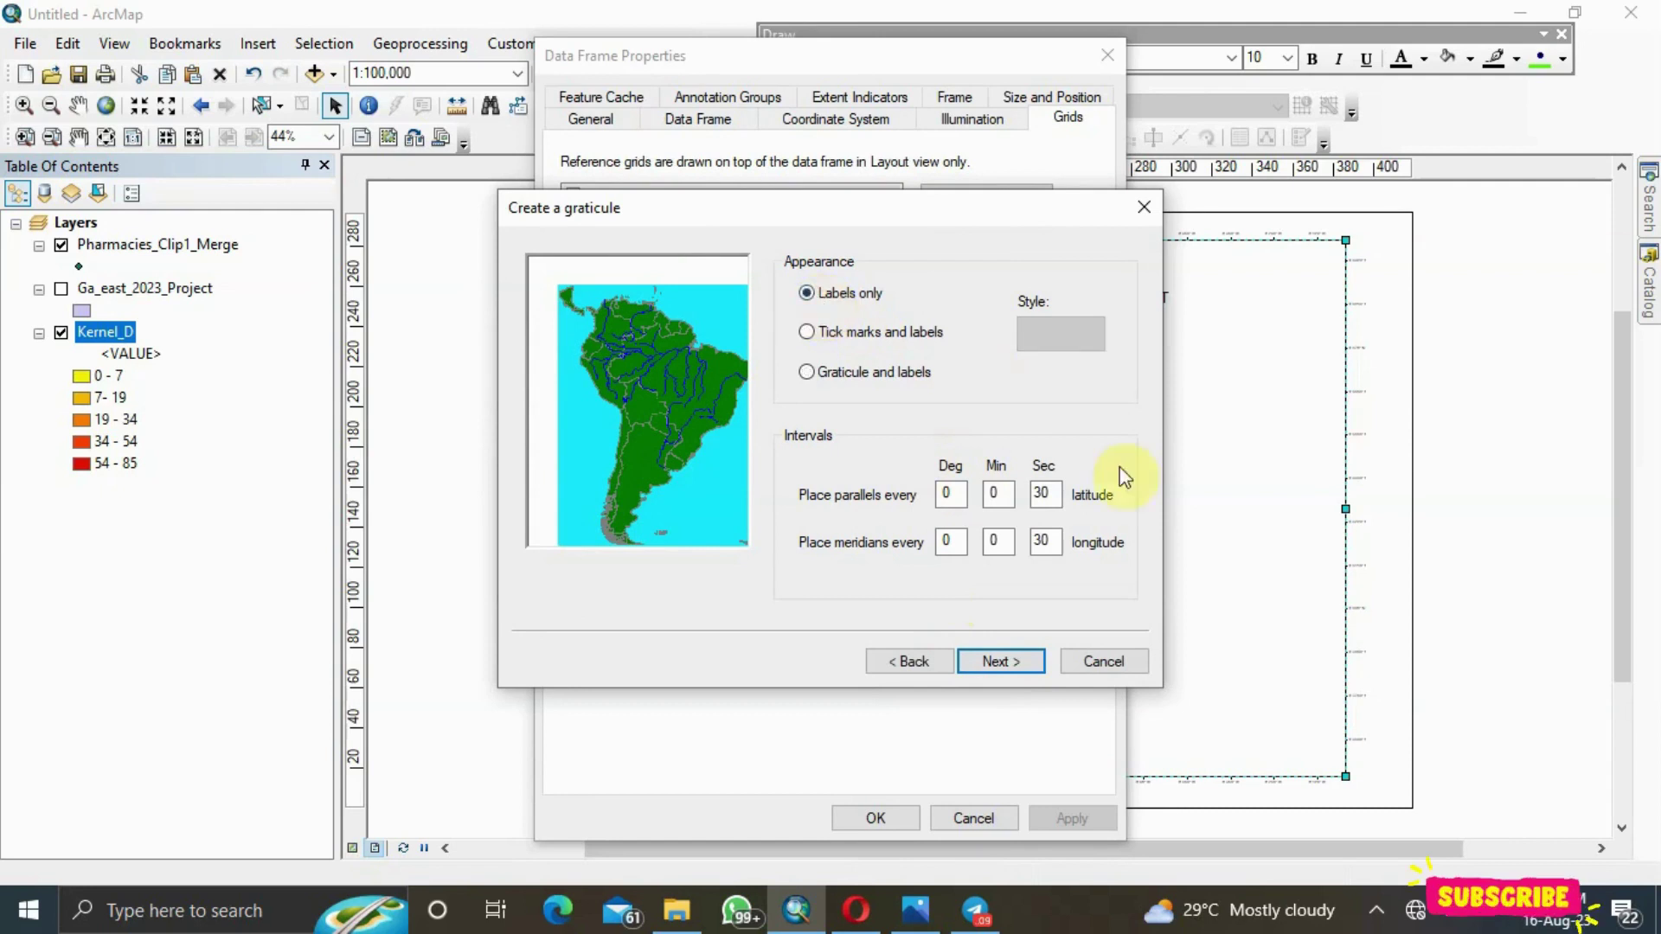
{"action": "left_click", "coordinate": [1000, 659]}
{"action": "left_click", "coordinate": [999, 659]}
{"action": "left_click", "coordinate": [999, 659]}
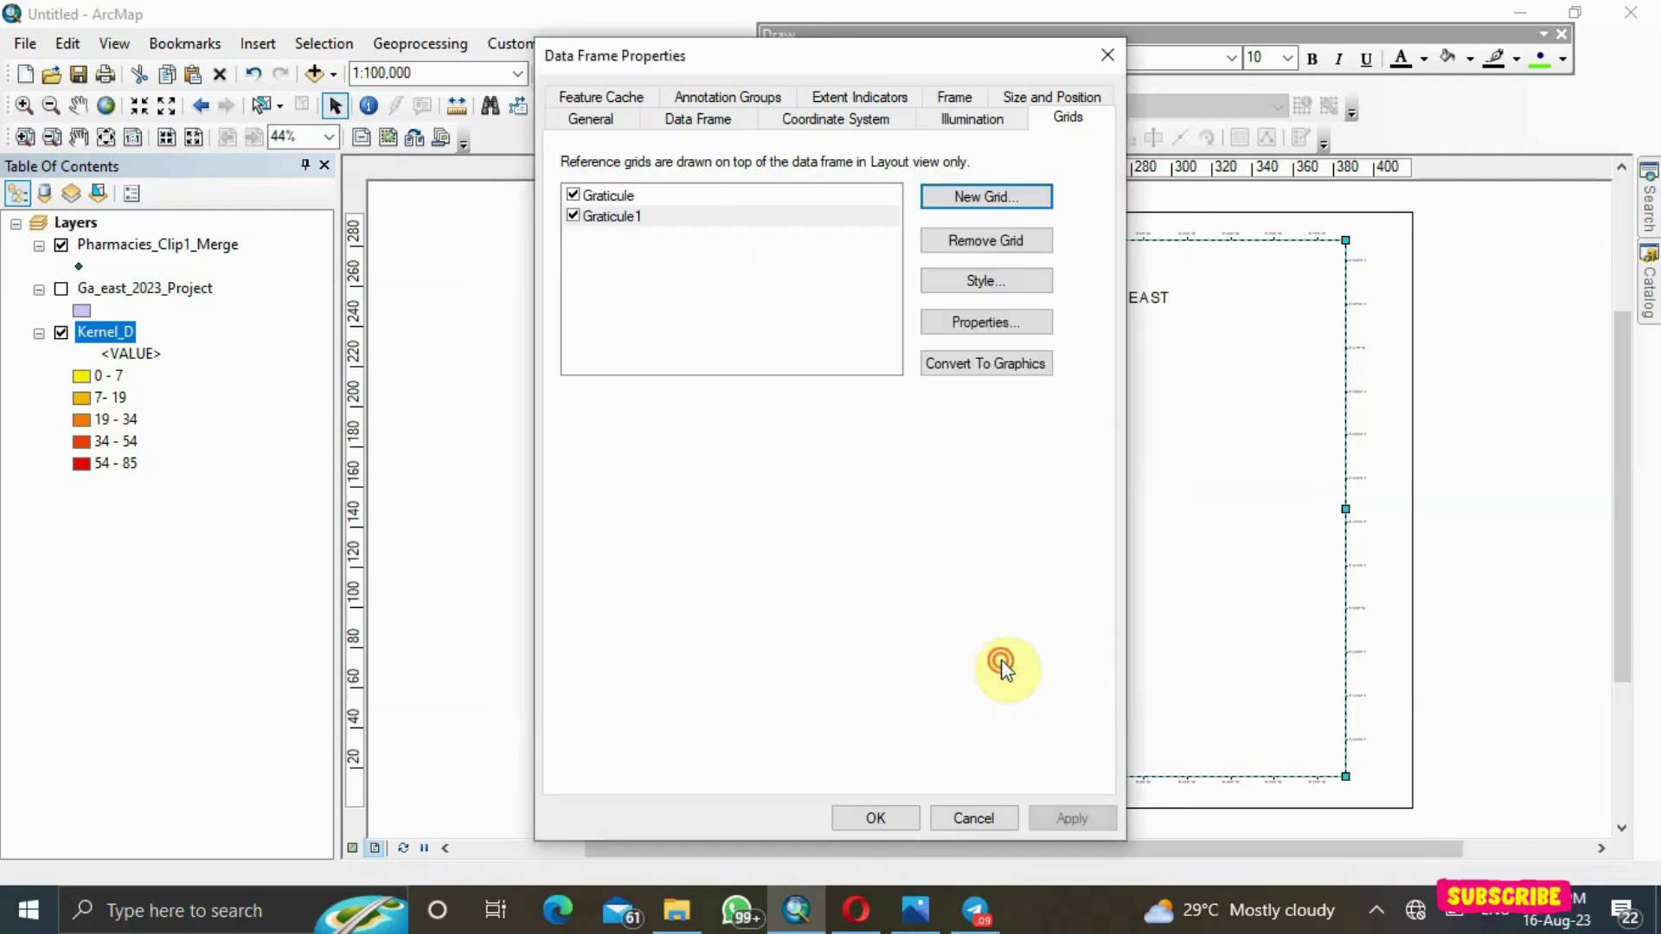
{"action": "left_click", "coordinate": [1058, 817]}
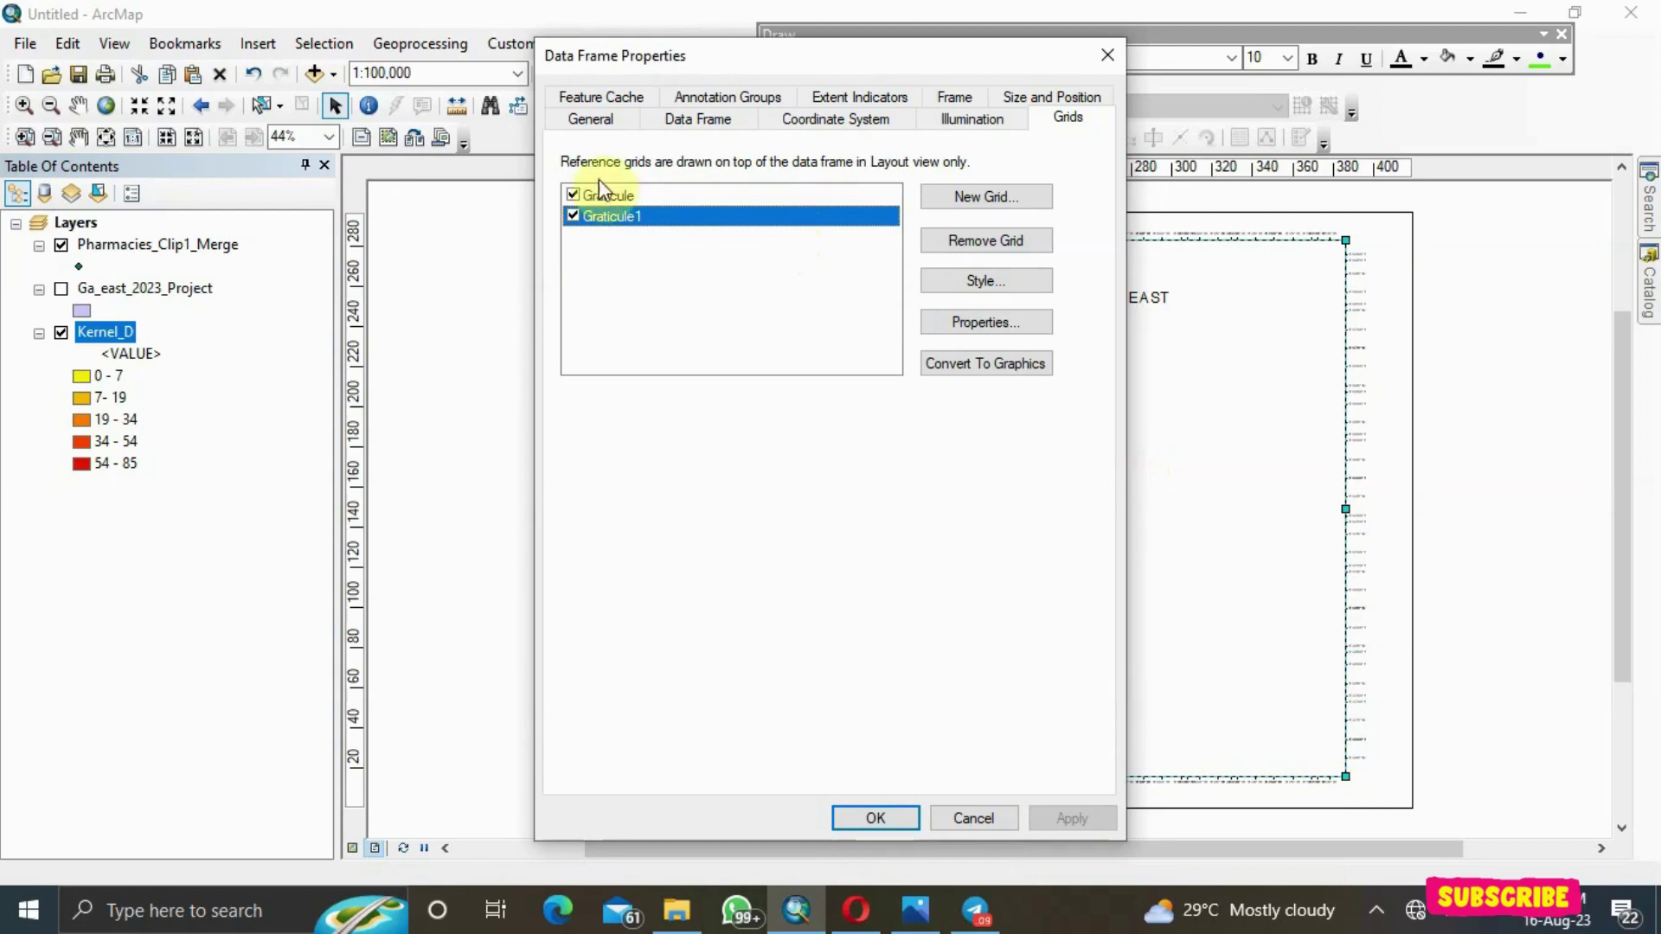
Turn off the second graticule, apply the change and close the data frame properties
{"action": "left_click", "coordinate": [572, 211]}
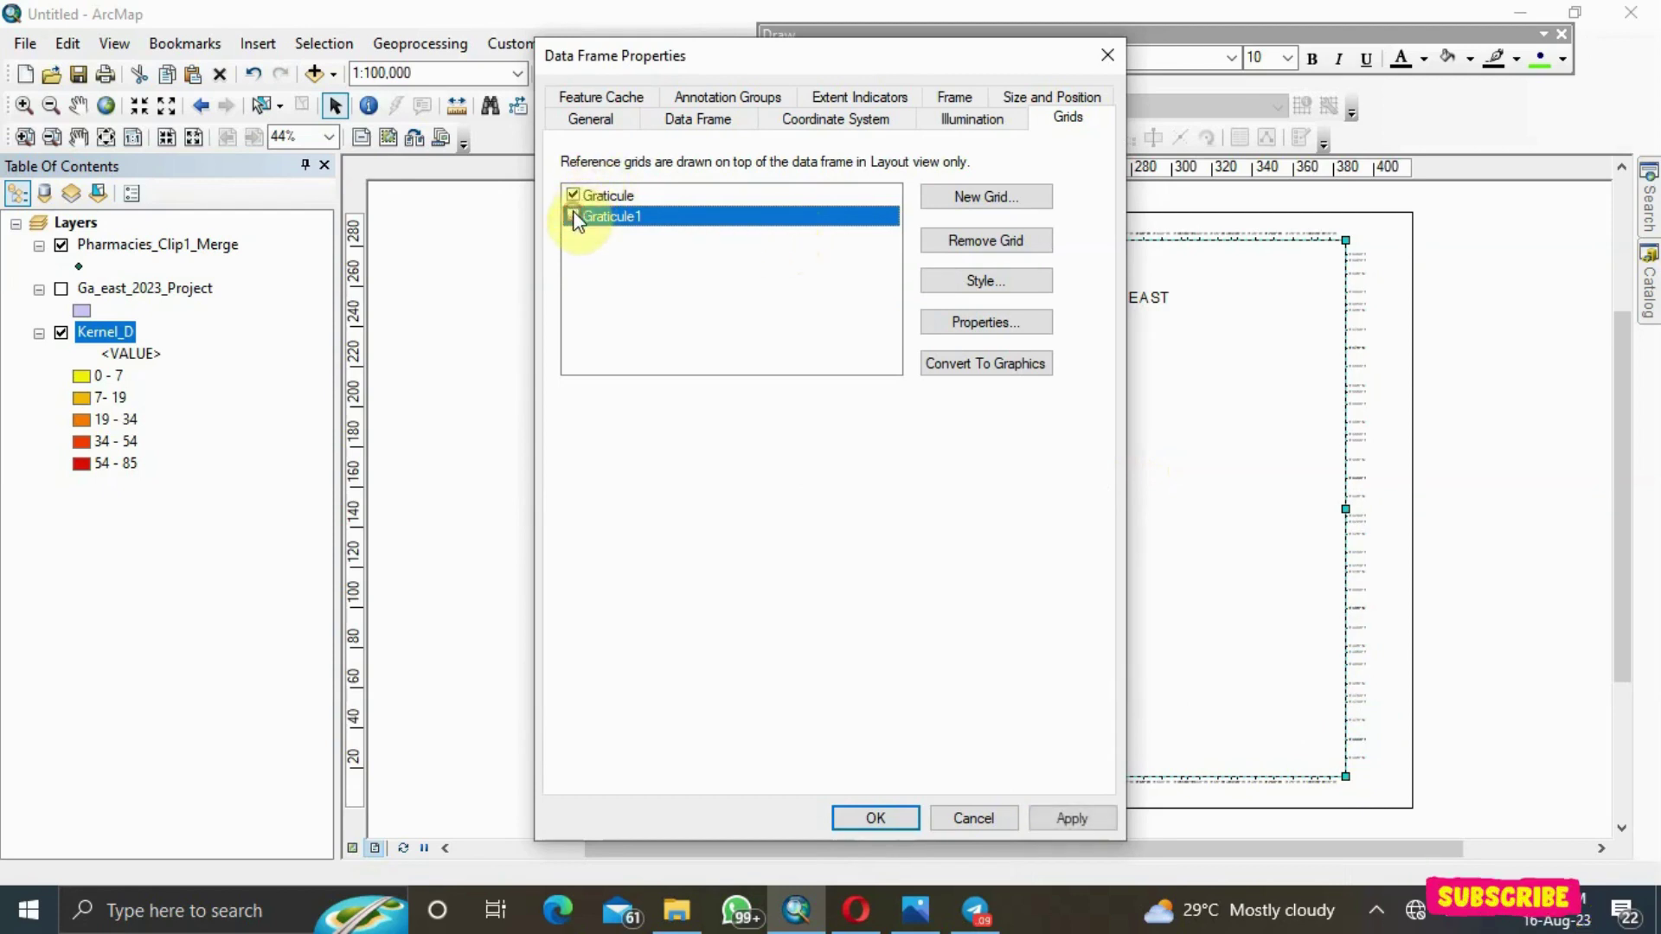
{"action": "left_click", "coordinate": [1072, 817]}
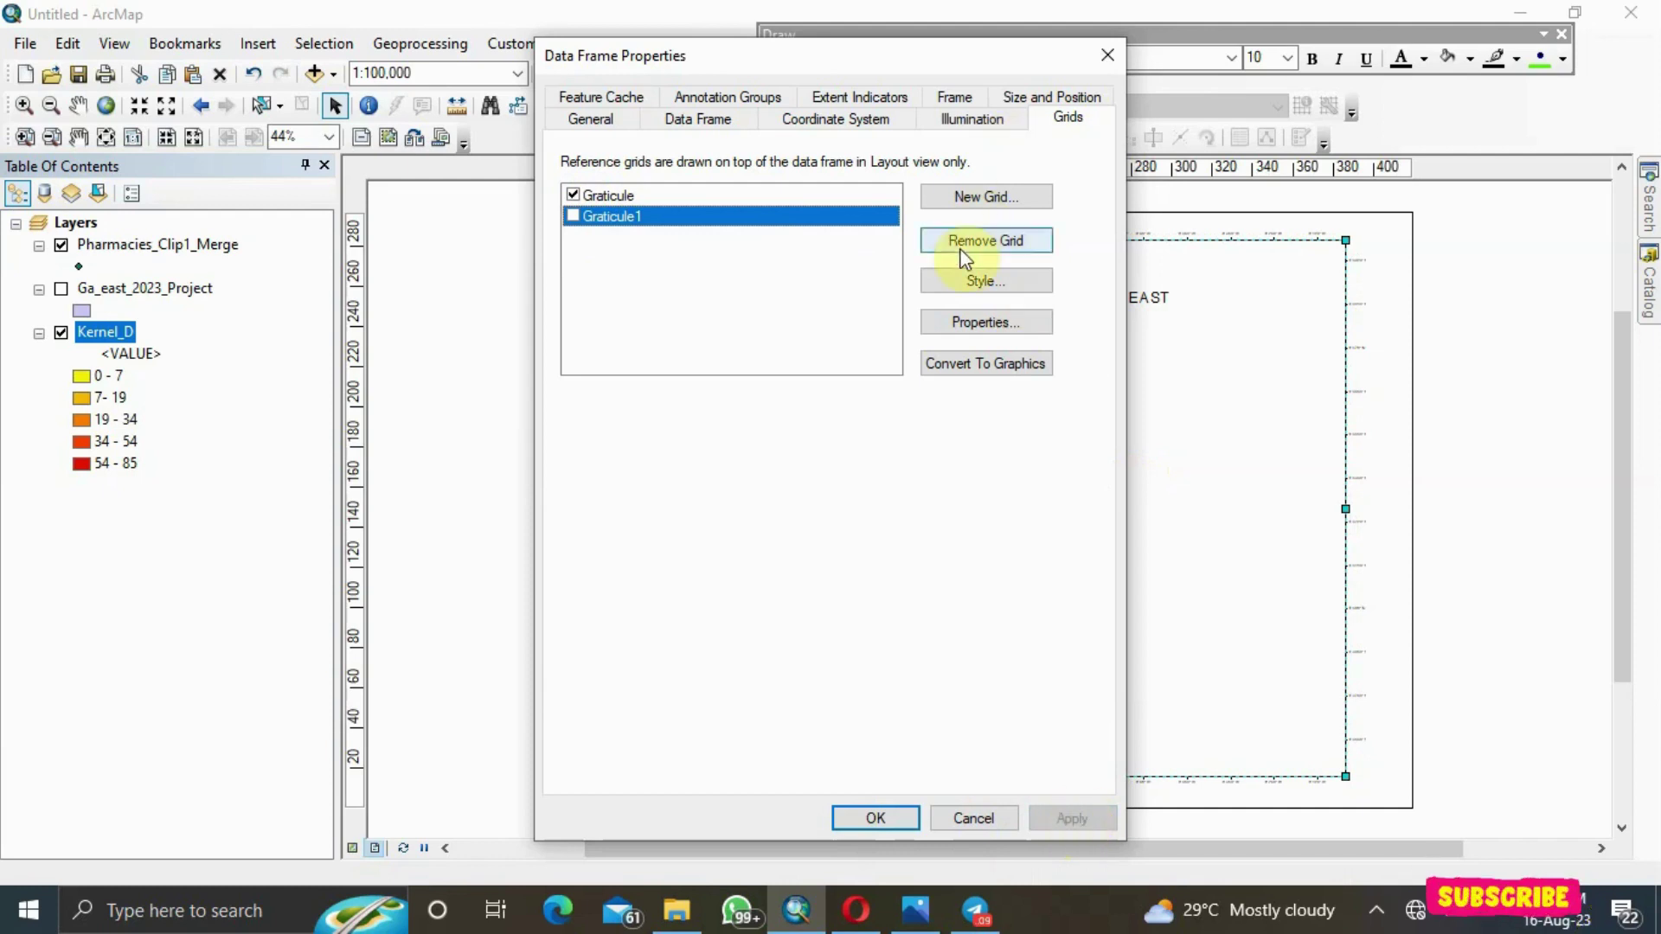
{"action": "left_click", "coordinate": [1107, 57]}
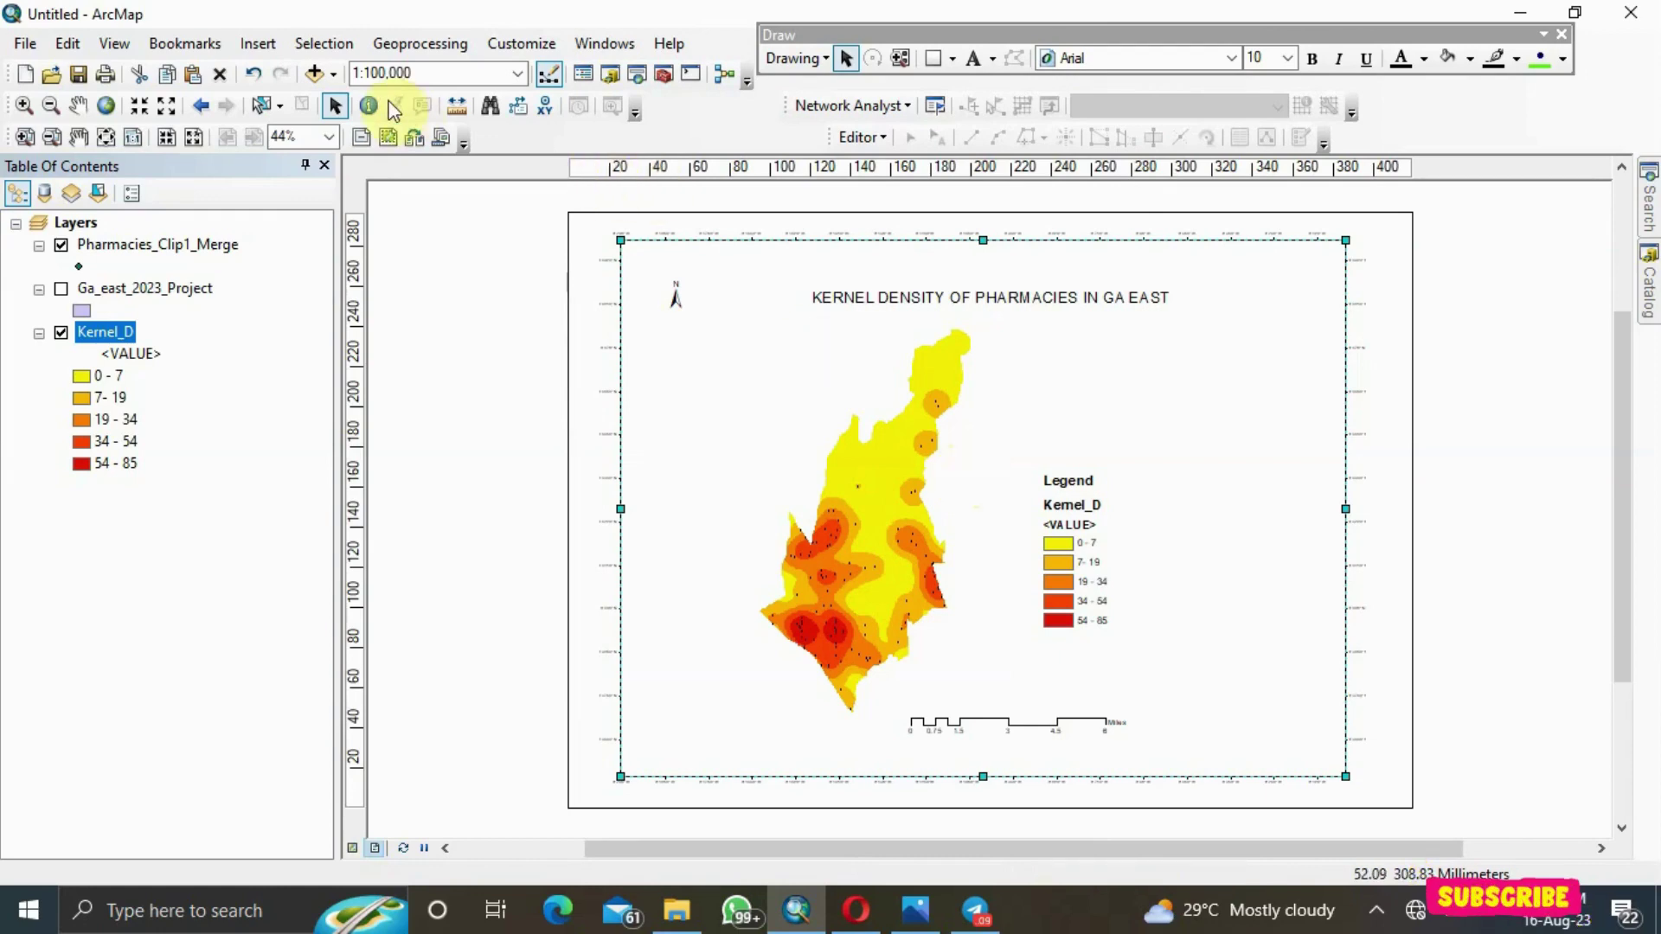
Change the page layout to the ISO A2 Portrait template
{"action": "left_click", "coordinate": [413, 136]}
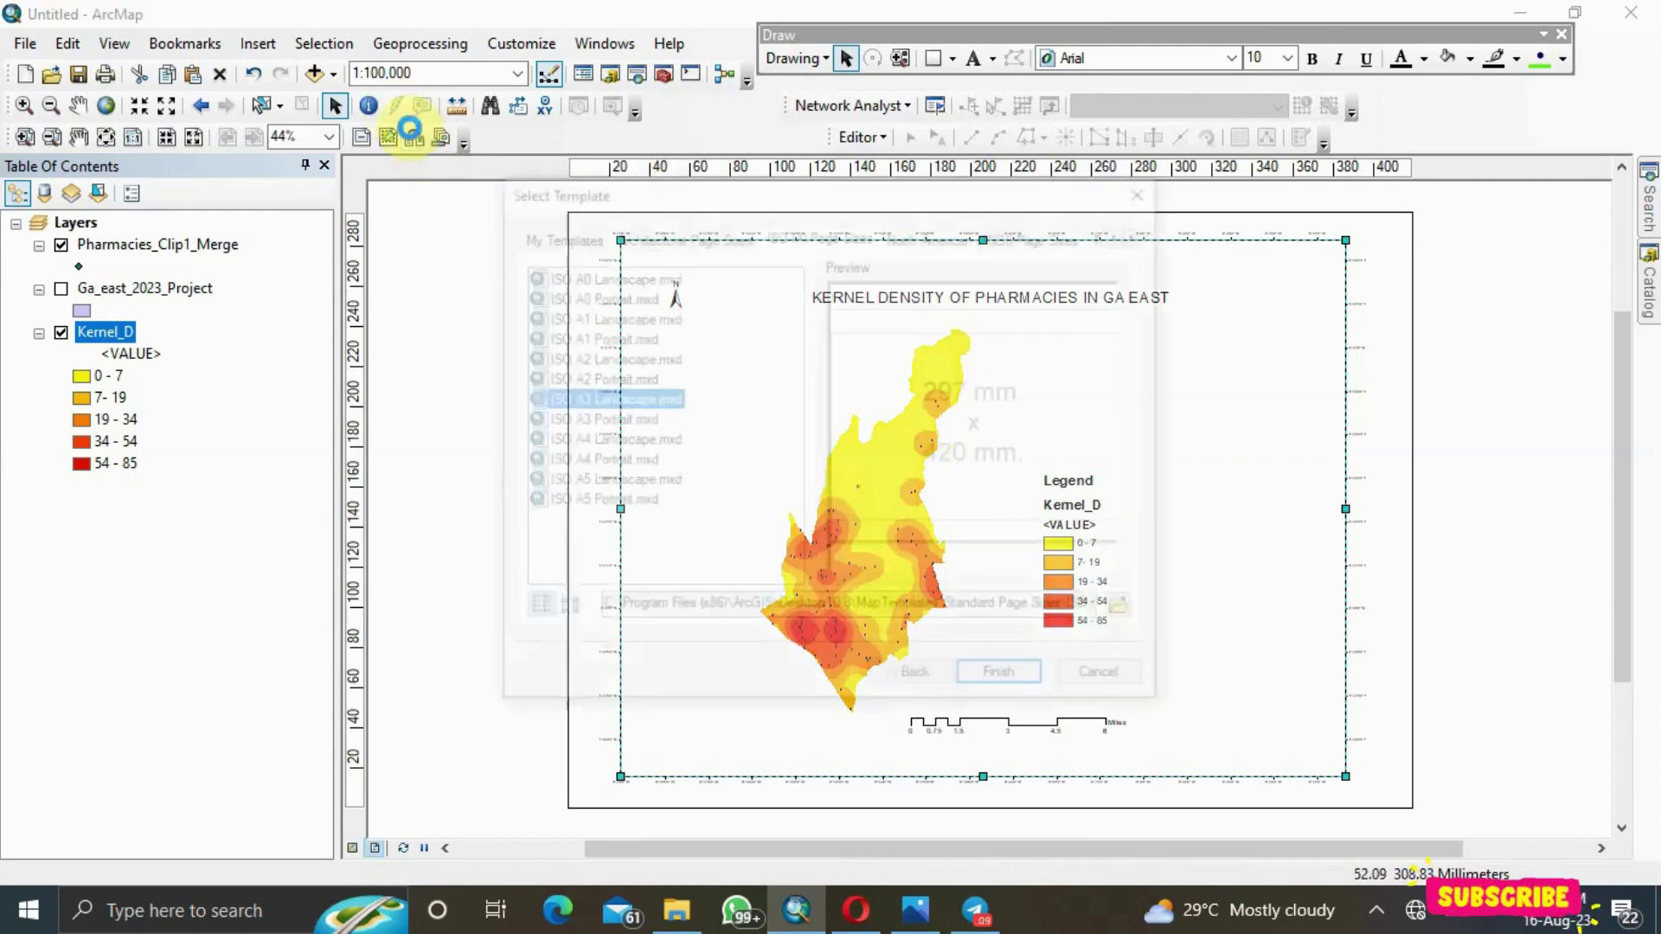
{"action": "left_click", "coordinate": [635, 377]}
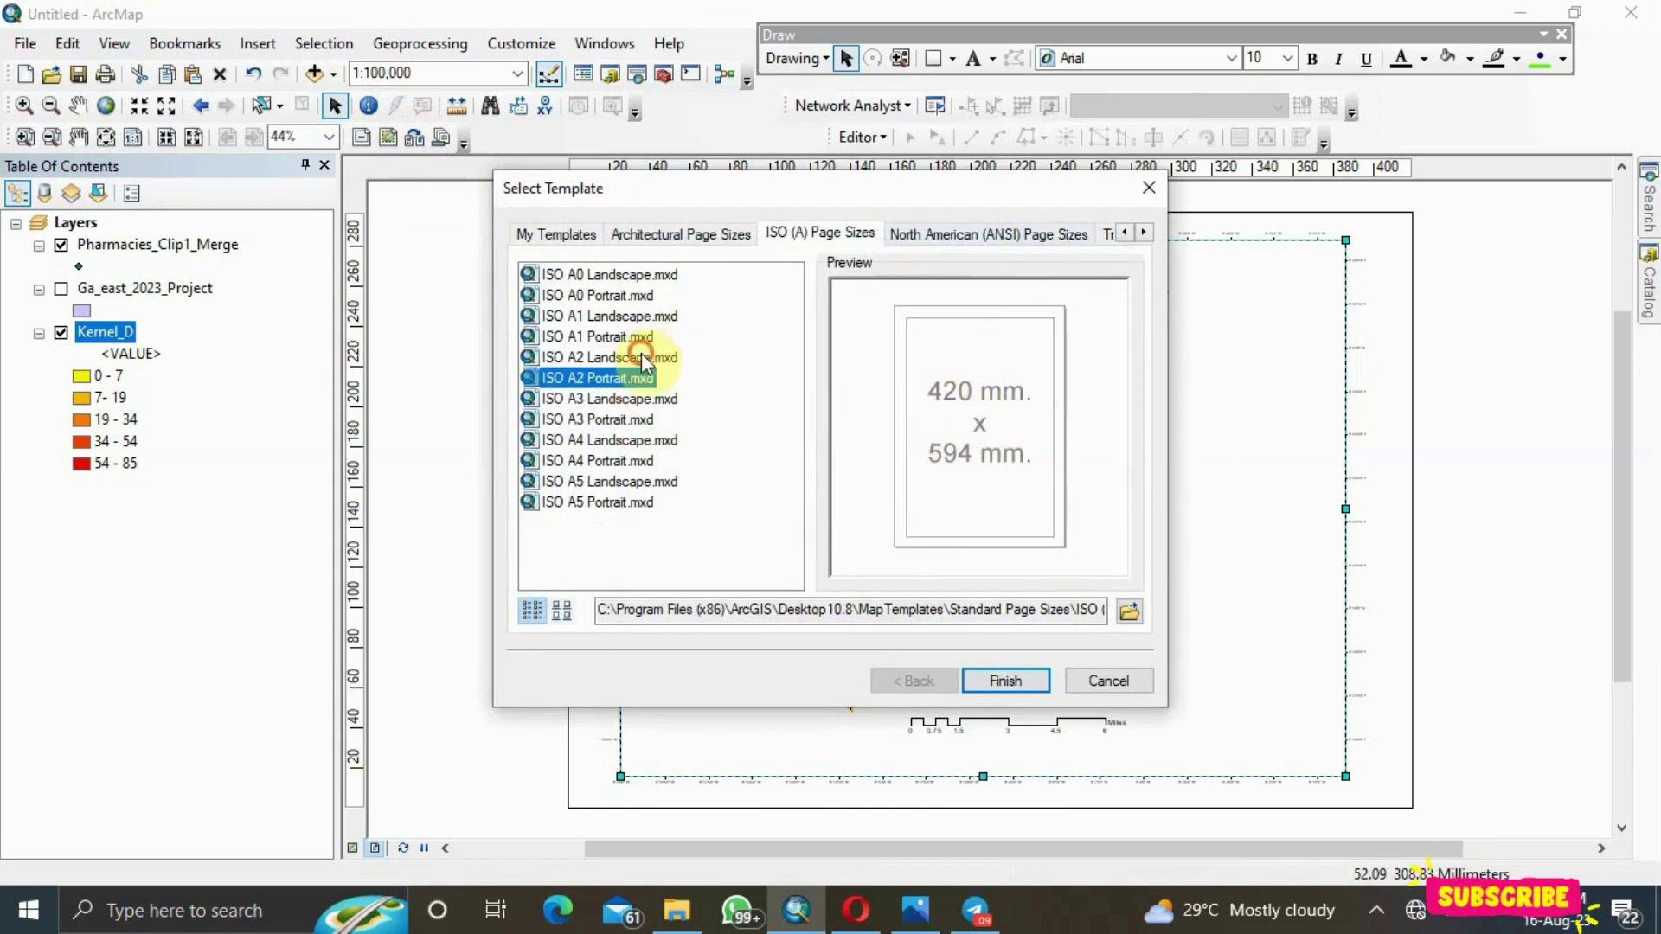
{"action": "left_click", "coordinate": [640, 355]}
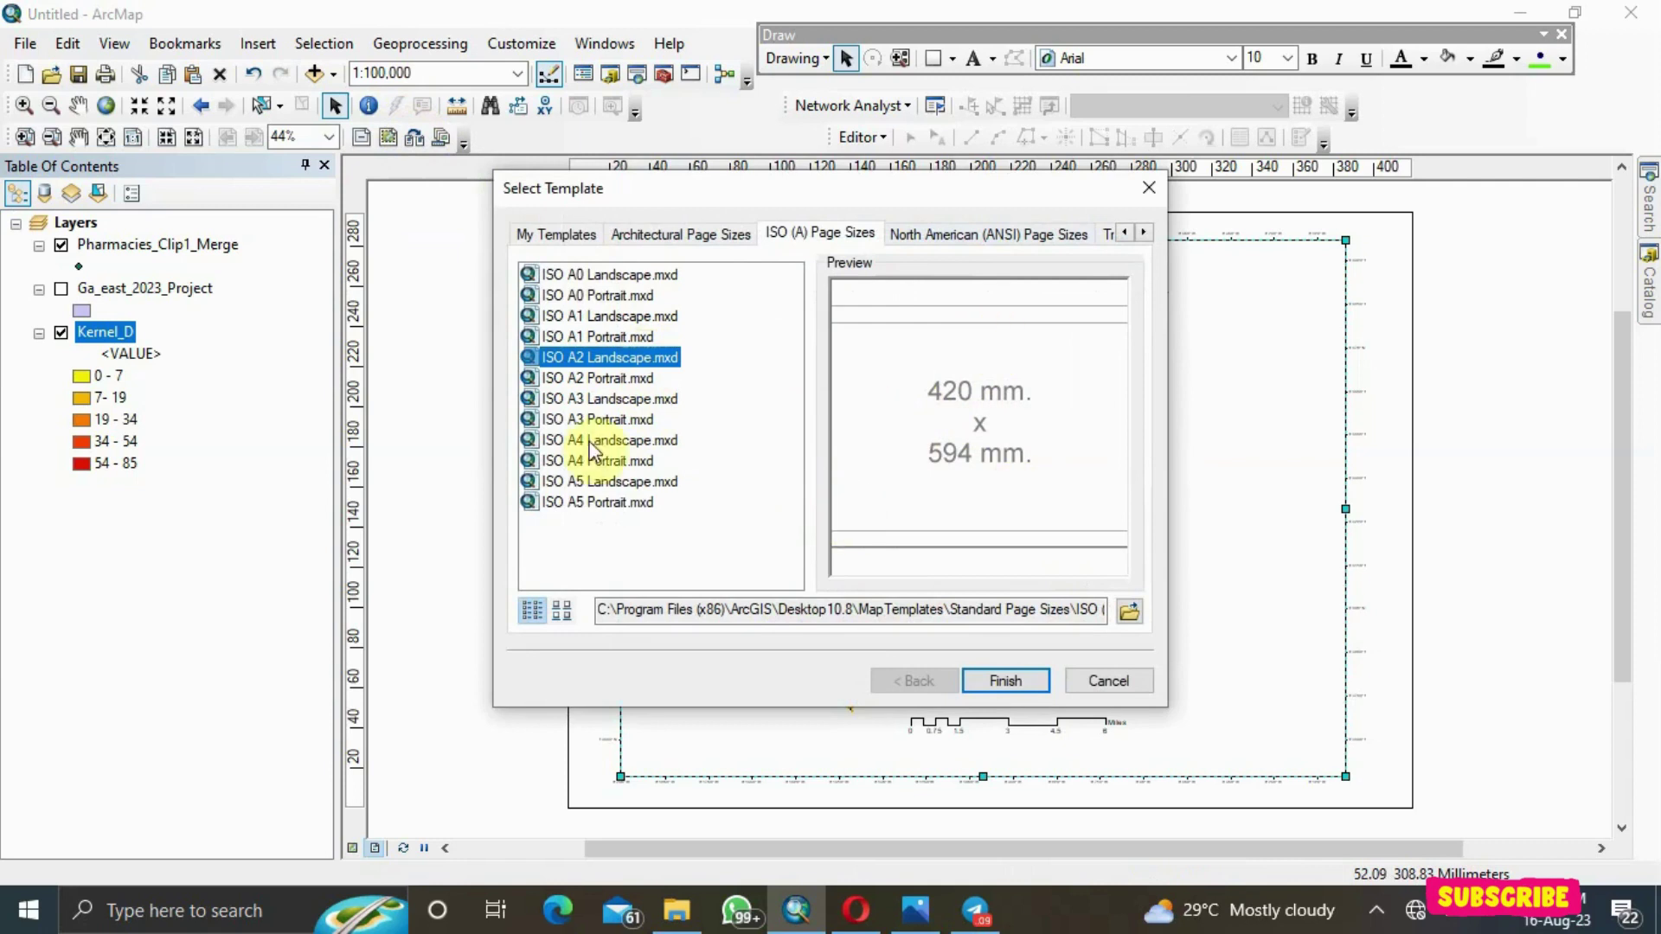
{"action": "left_click", "coordinate": [619, 380]}
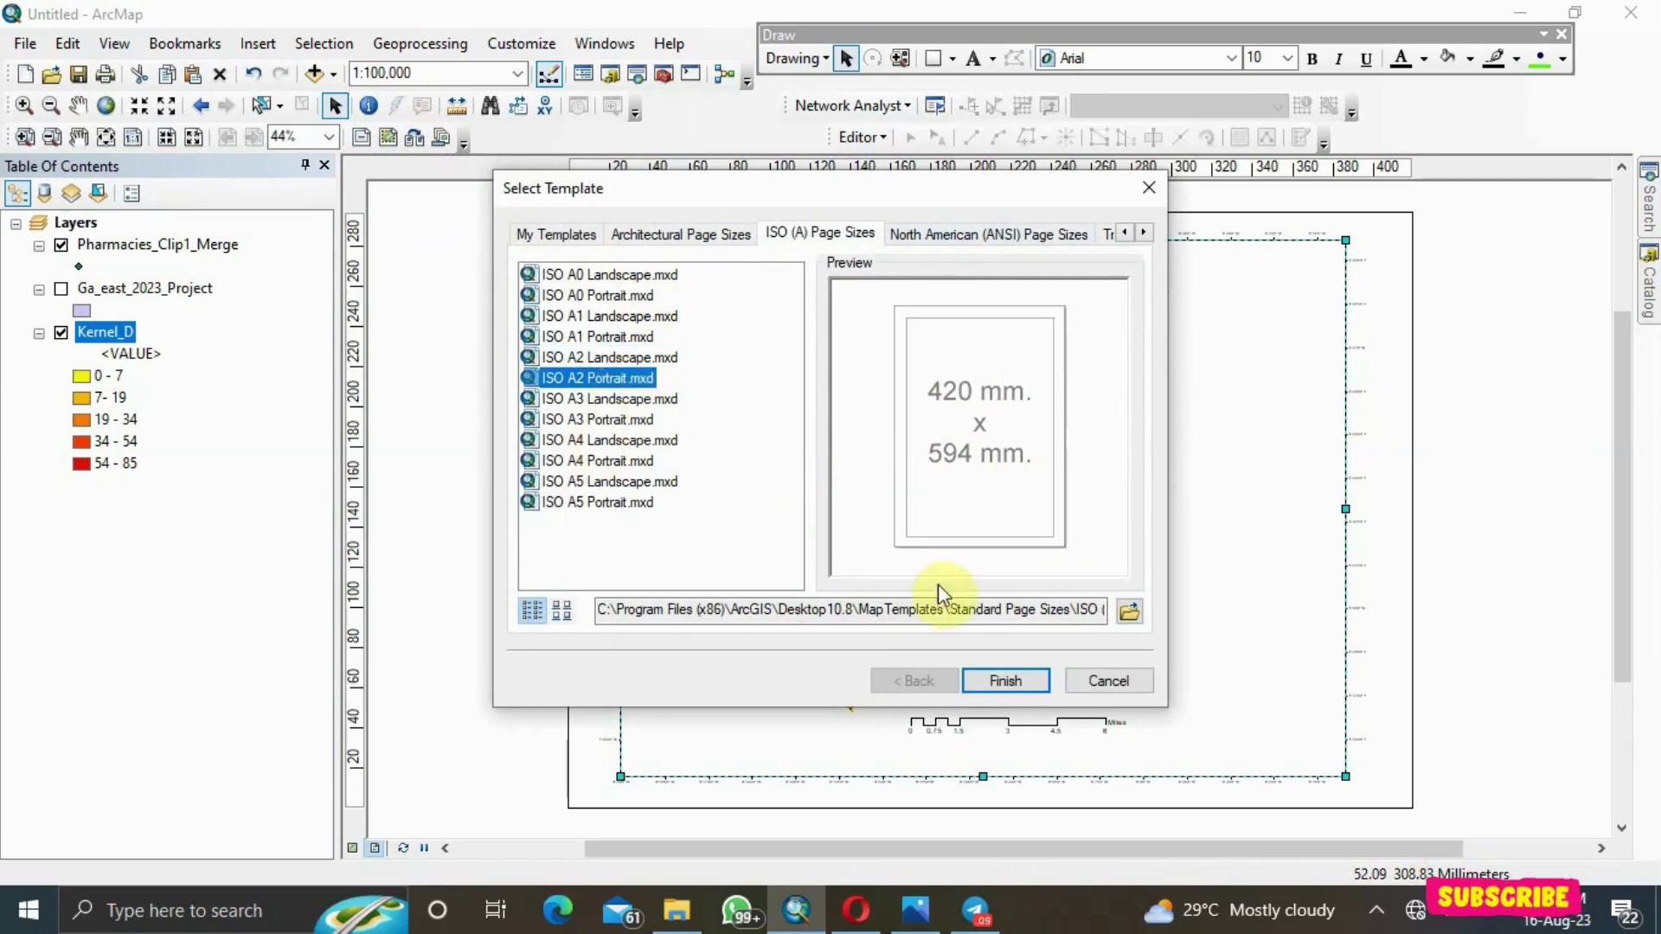
{"action": "left_click", "coordinate": [1007, 681]}
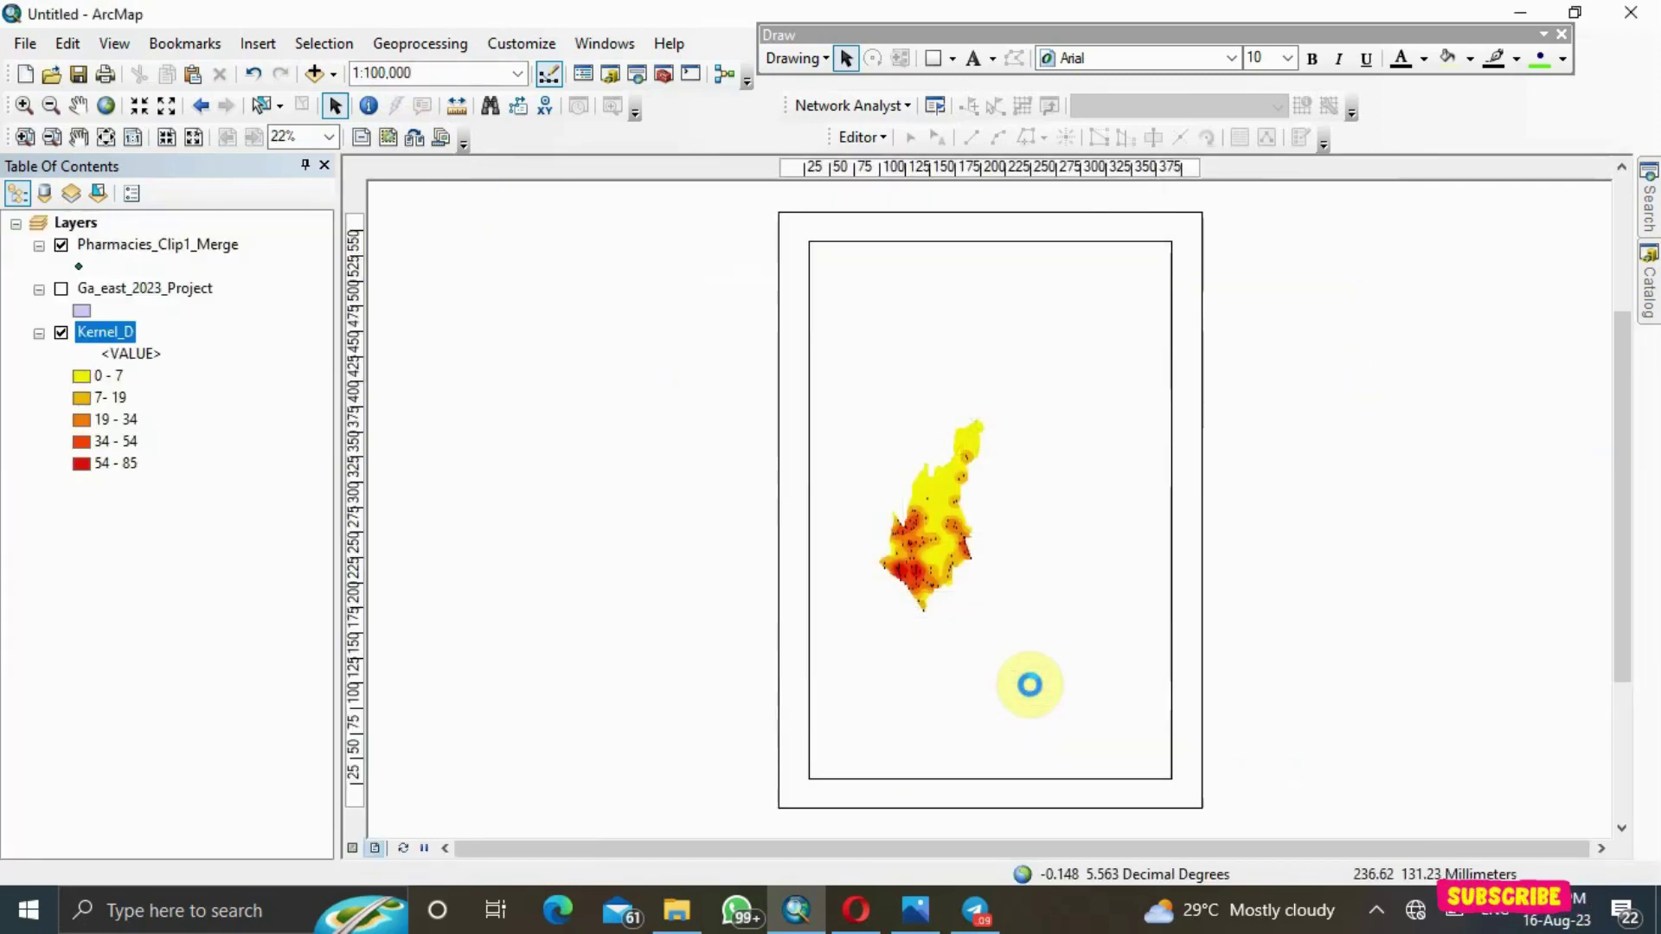
Enlarge the map to a scale of 1:40,000 and centre the density surface within the portrait data frame
{"action": "left_click", "coordinate": [954, 539]}
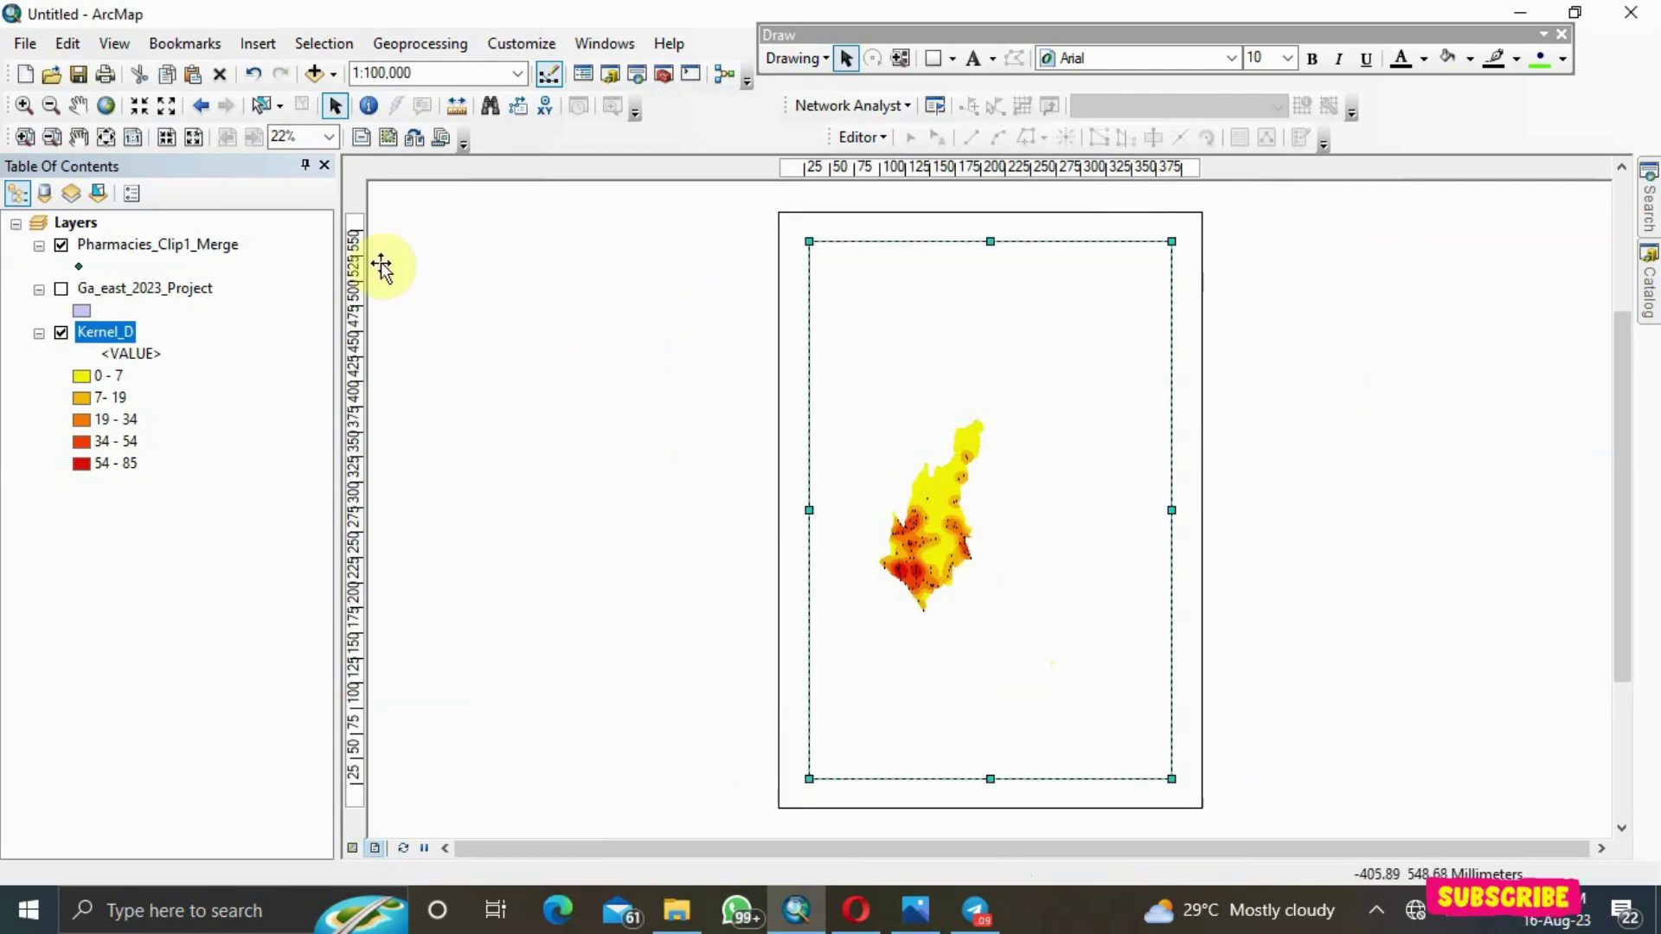
{"action": "left_click", "coordinate": [141, 107]}
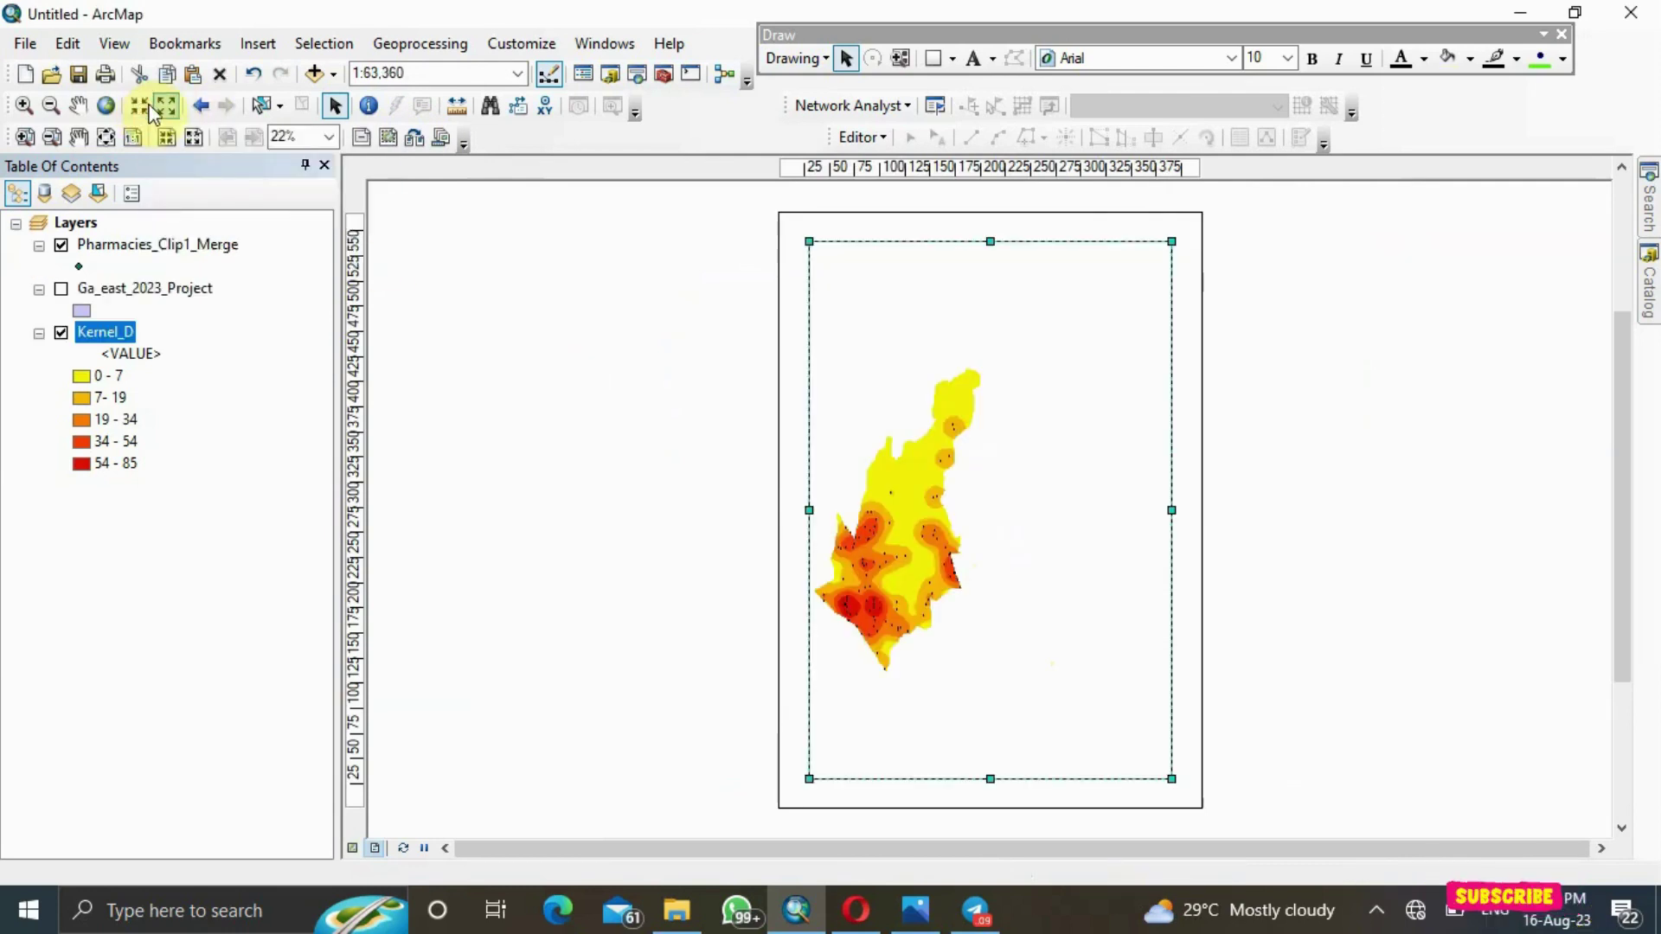
{"action": "left_click", "coordinate": [167, 107]}
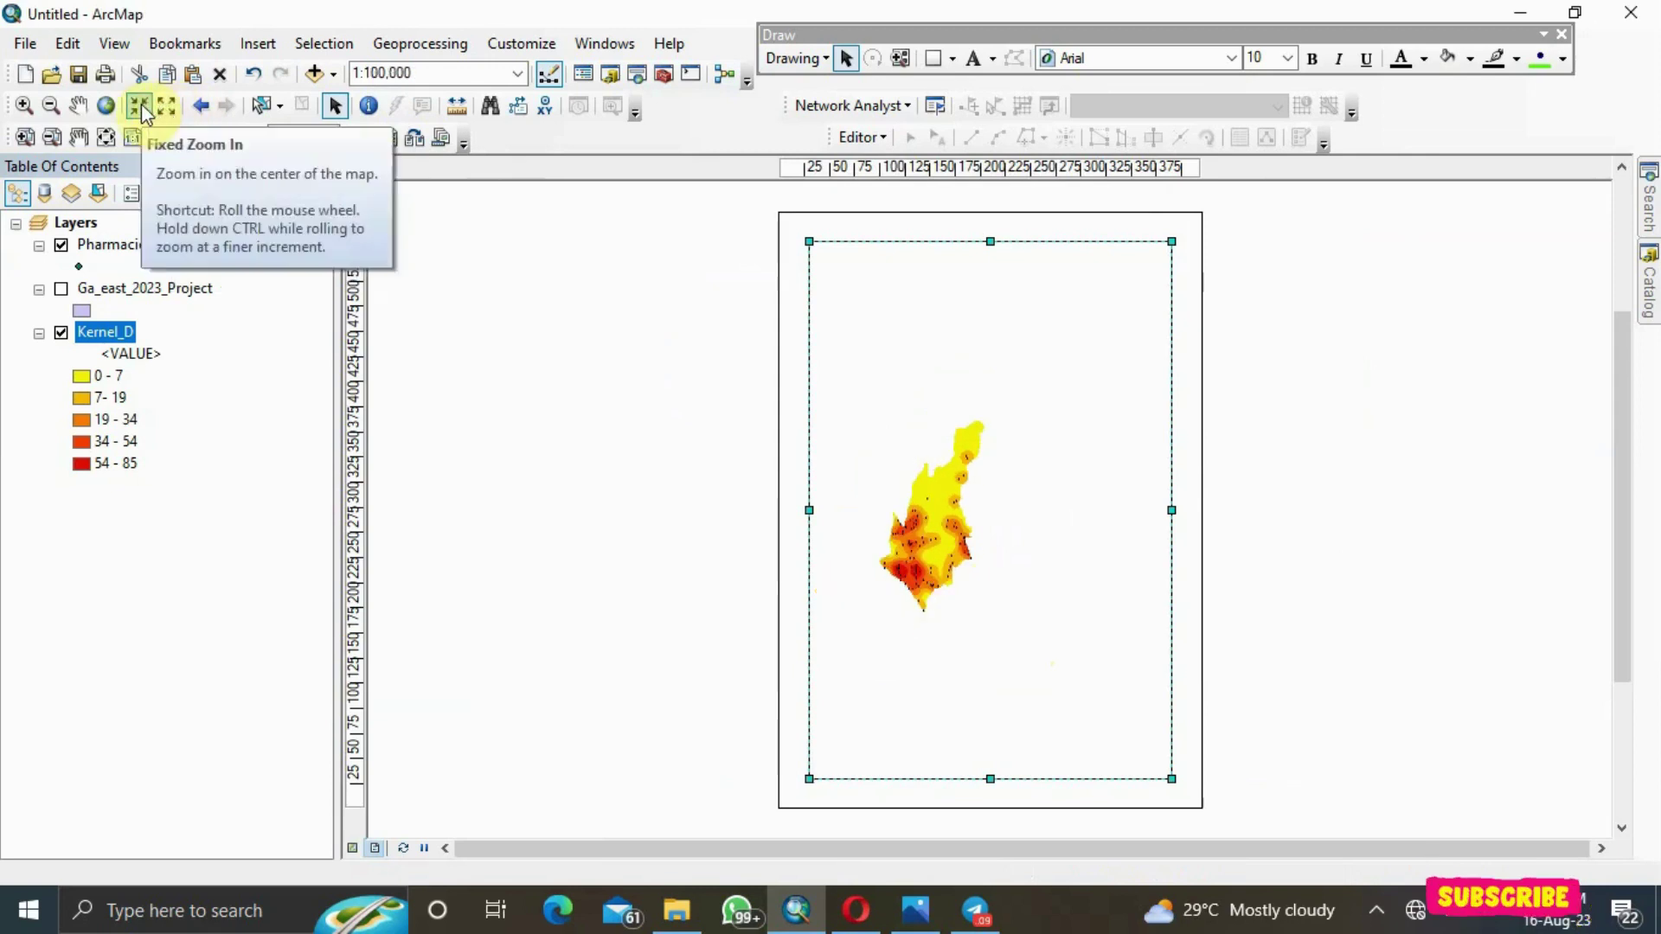
{"action": "left_click", "coordinate": [141, 104]}
{"action": "left_click", "coordinate": [142, 104]}
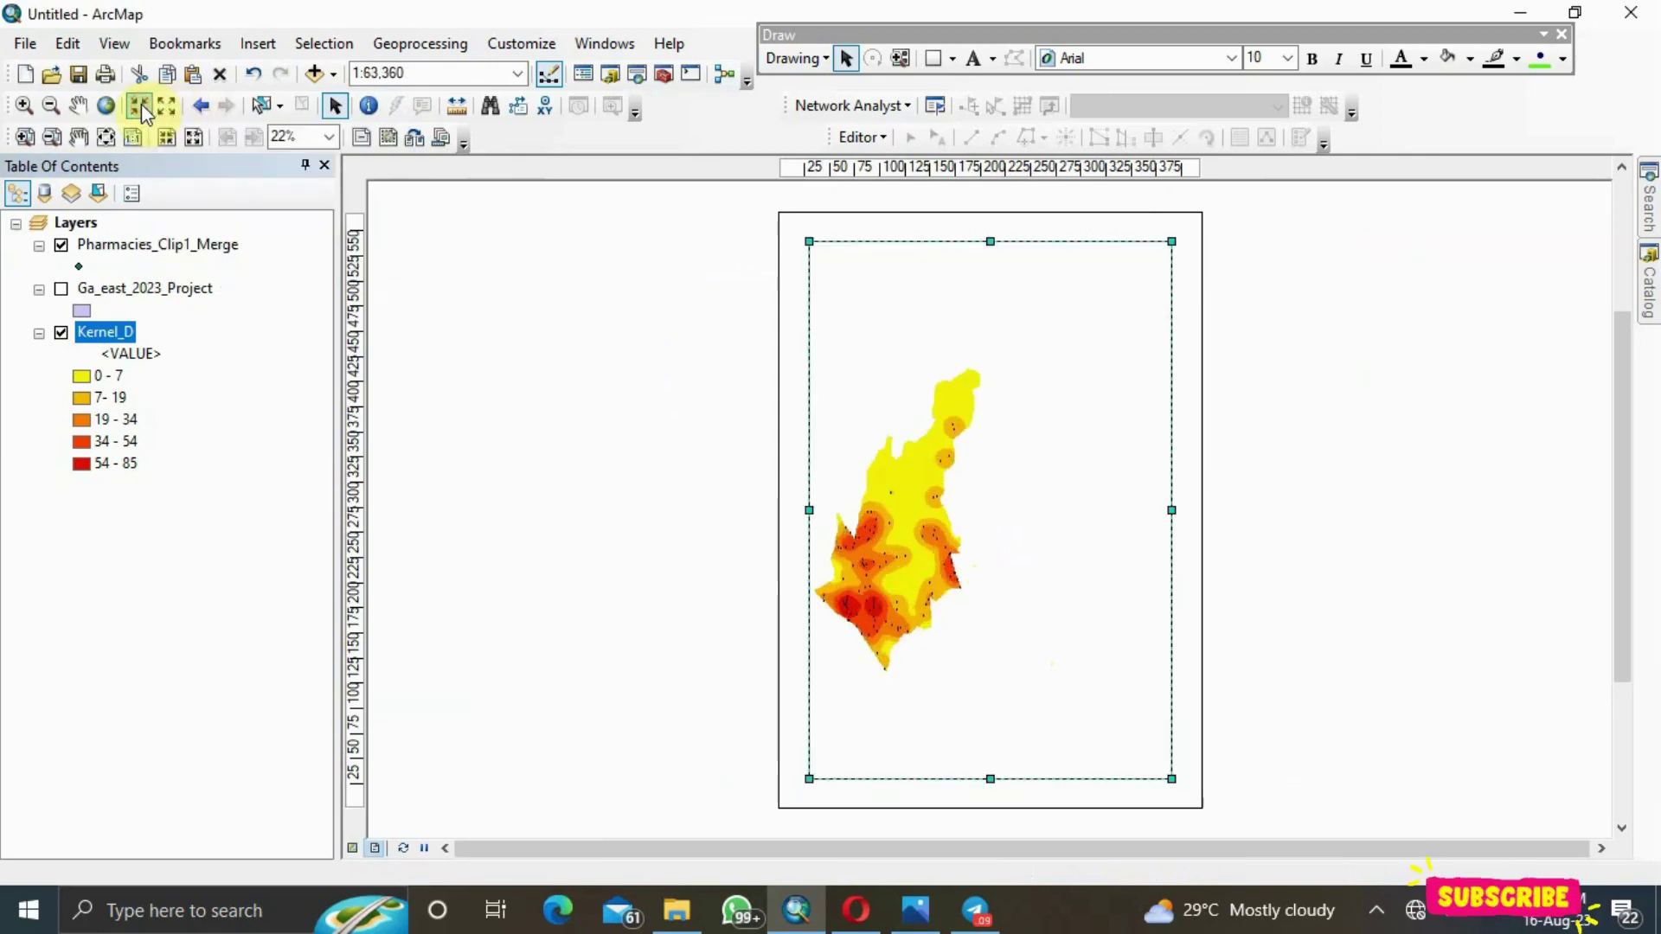
{"action": "left_click", "coordinate": [142, 104]}
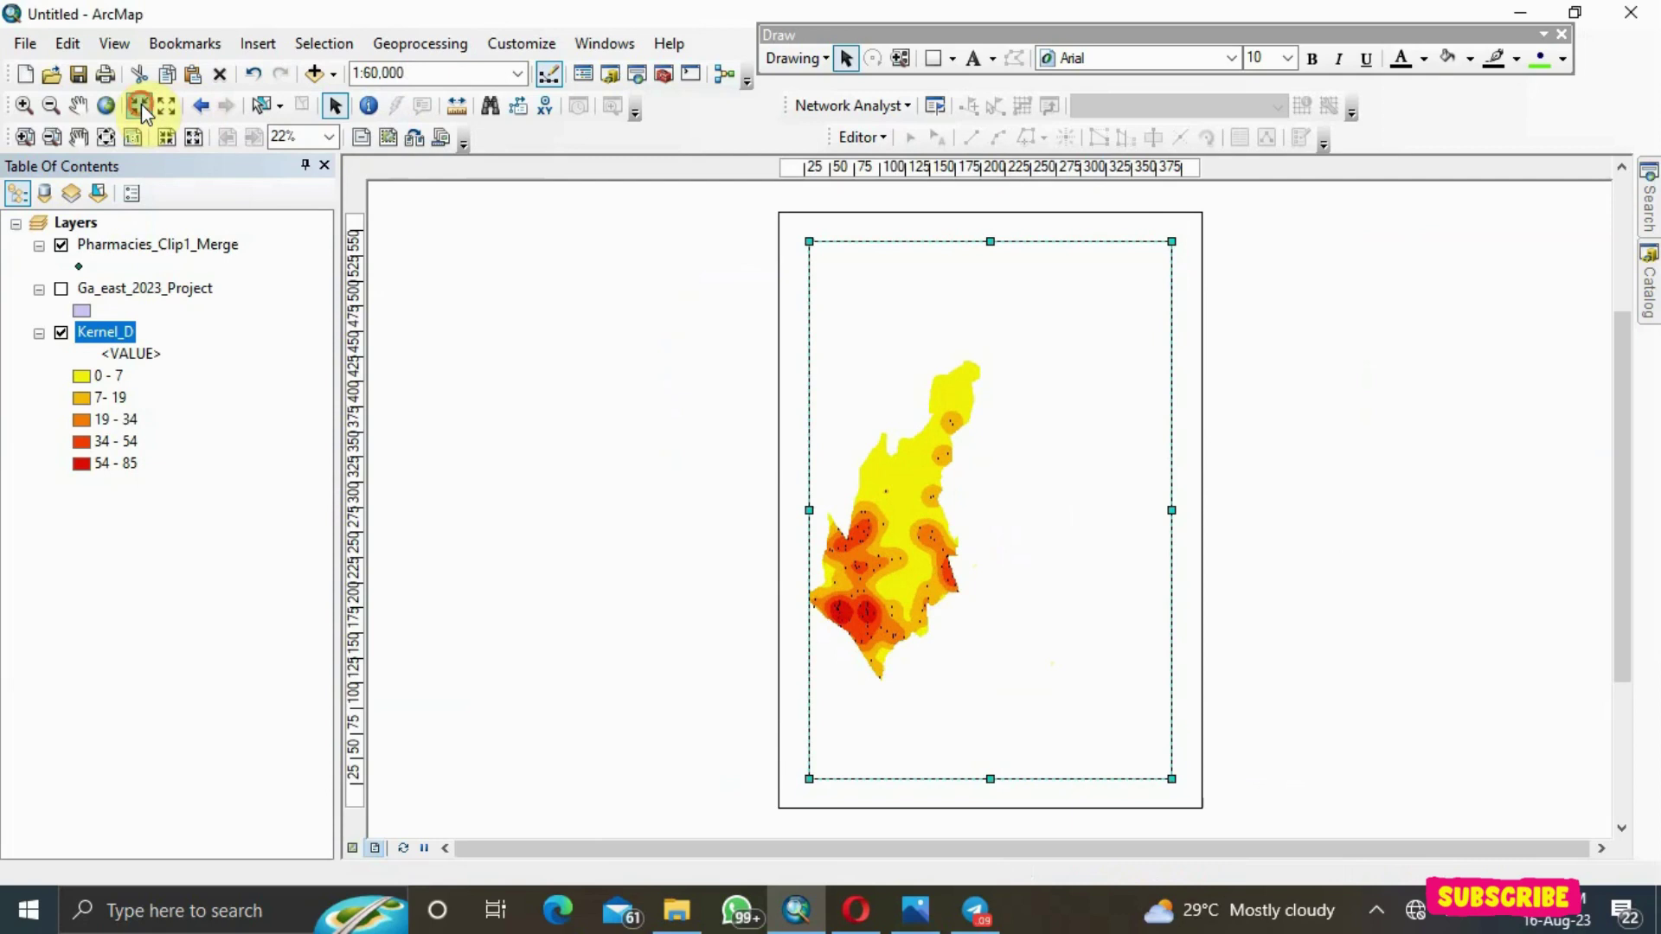
{"action": "left_click", "coordinate": [142, 104]}
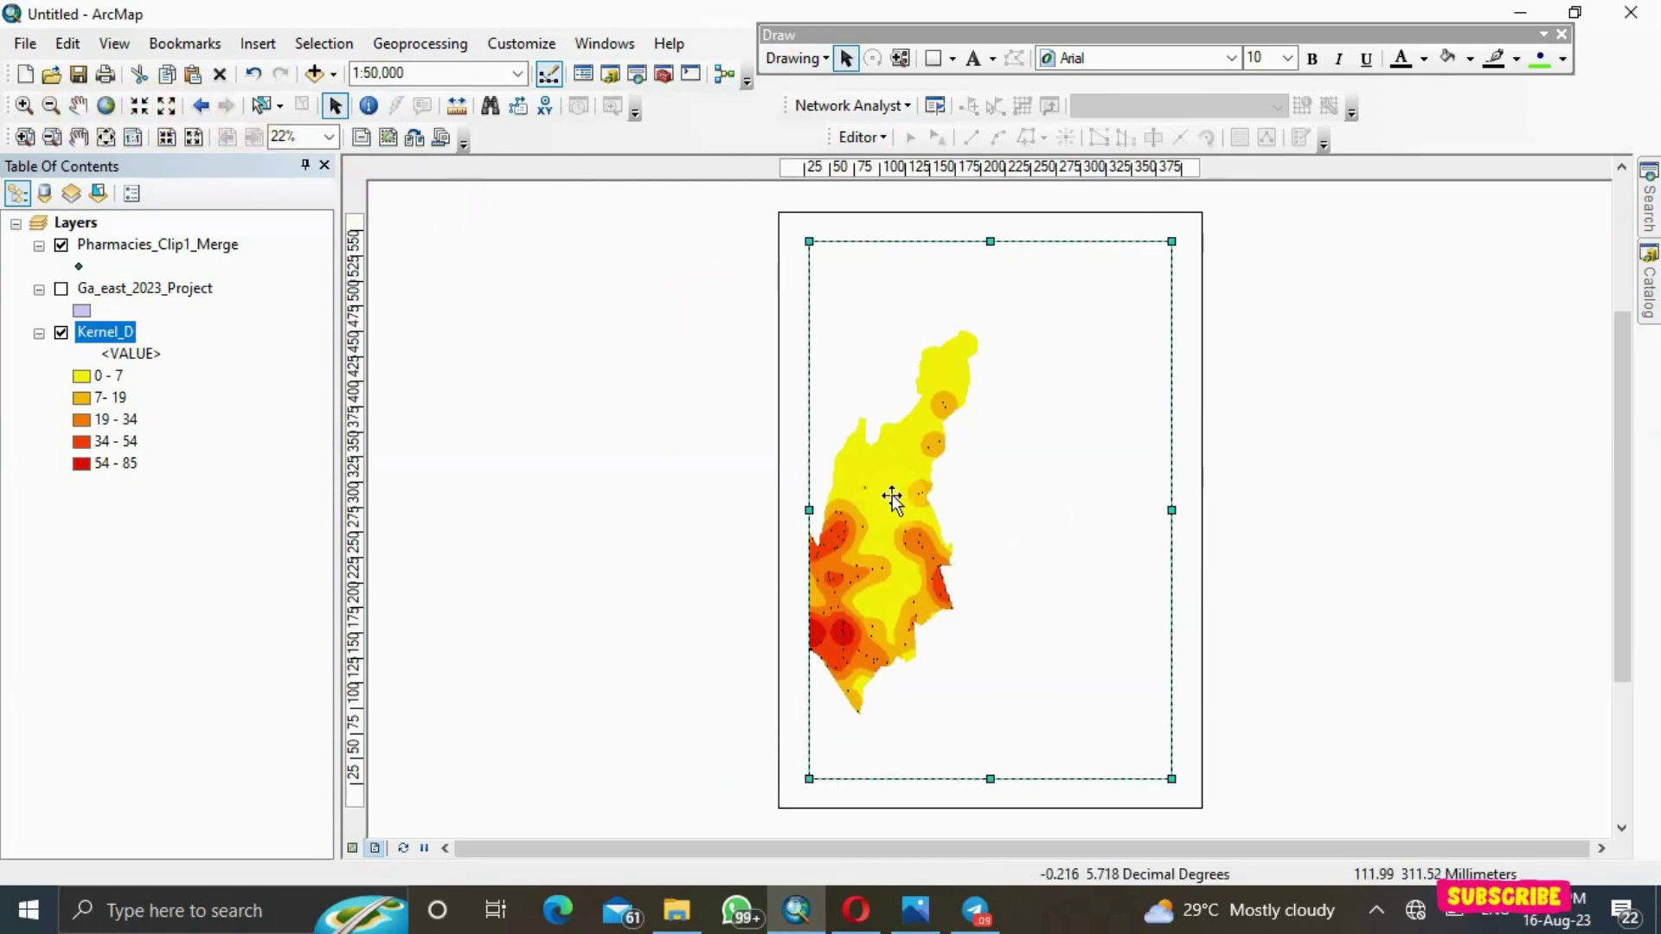
{"action": "left_click", "coordinate": [78, 104]}
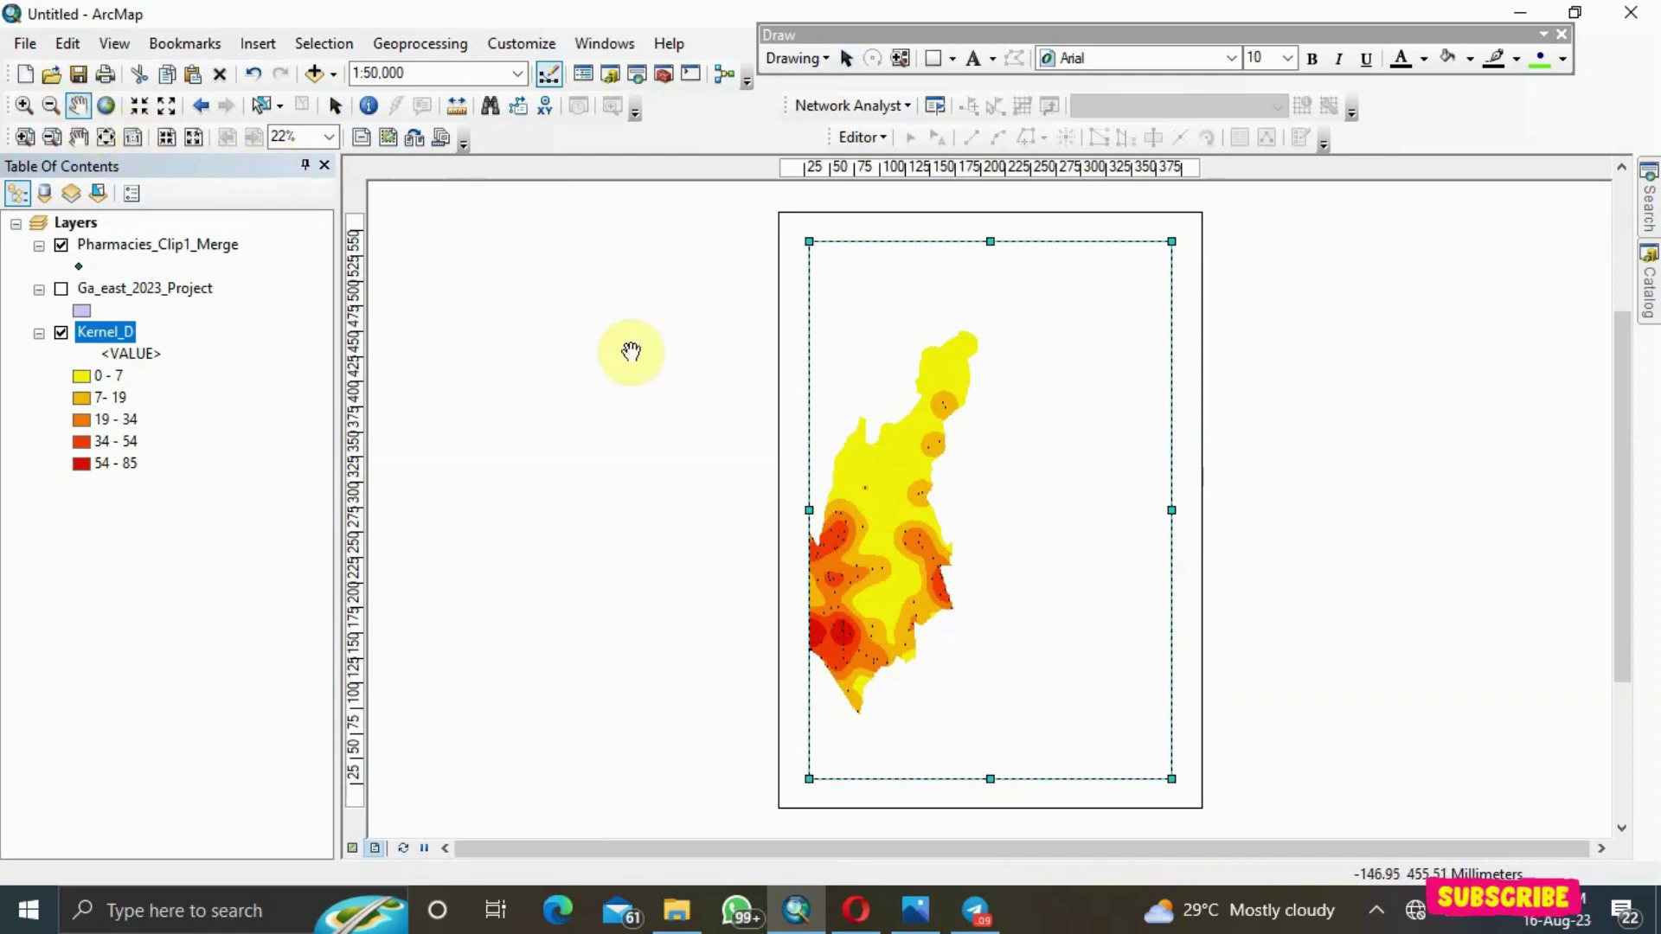
{"action": "left_click_drag", "start_coordinate": [916, 558], "coordinate": [994, 545]}
{"action": "left_click", "coordinate": [467, 221]}
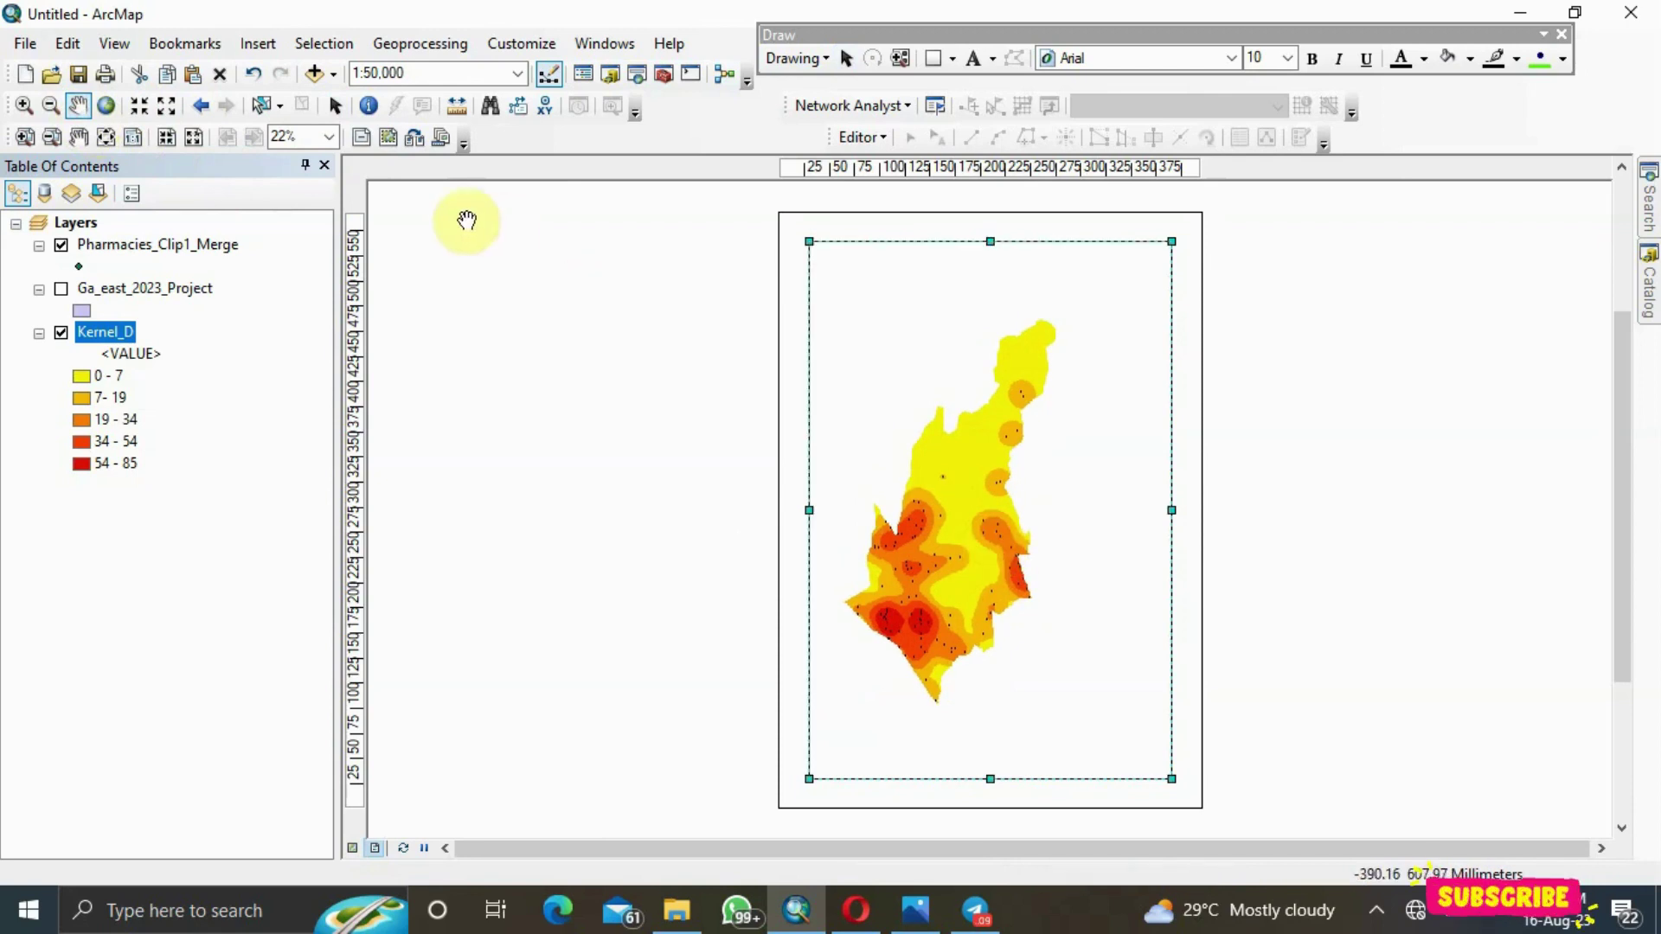
{"action": "left_click", "coordinate": [140, 107]}
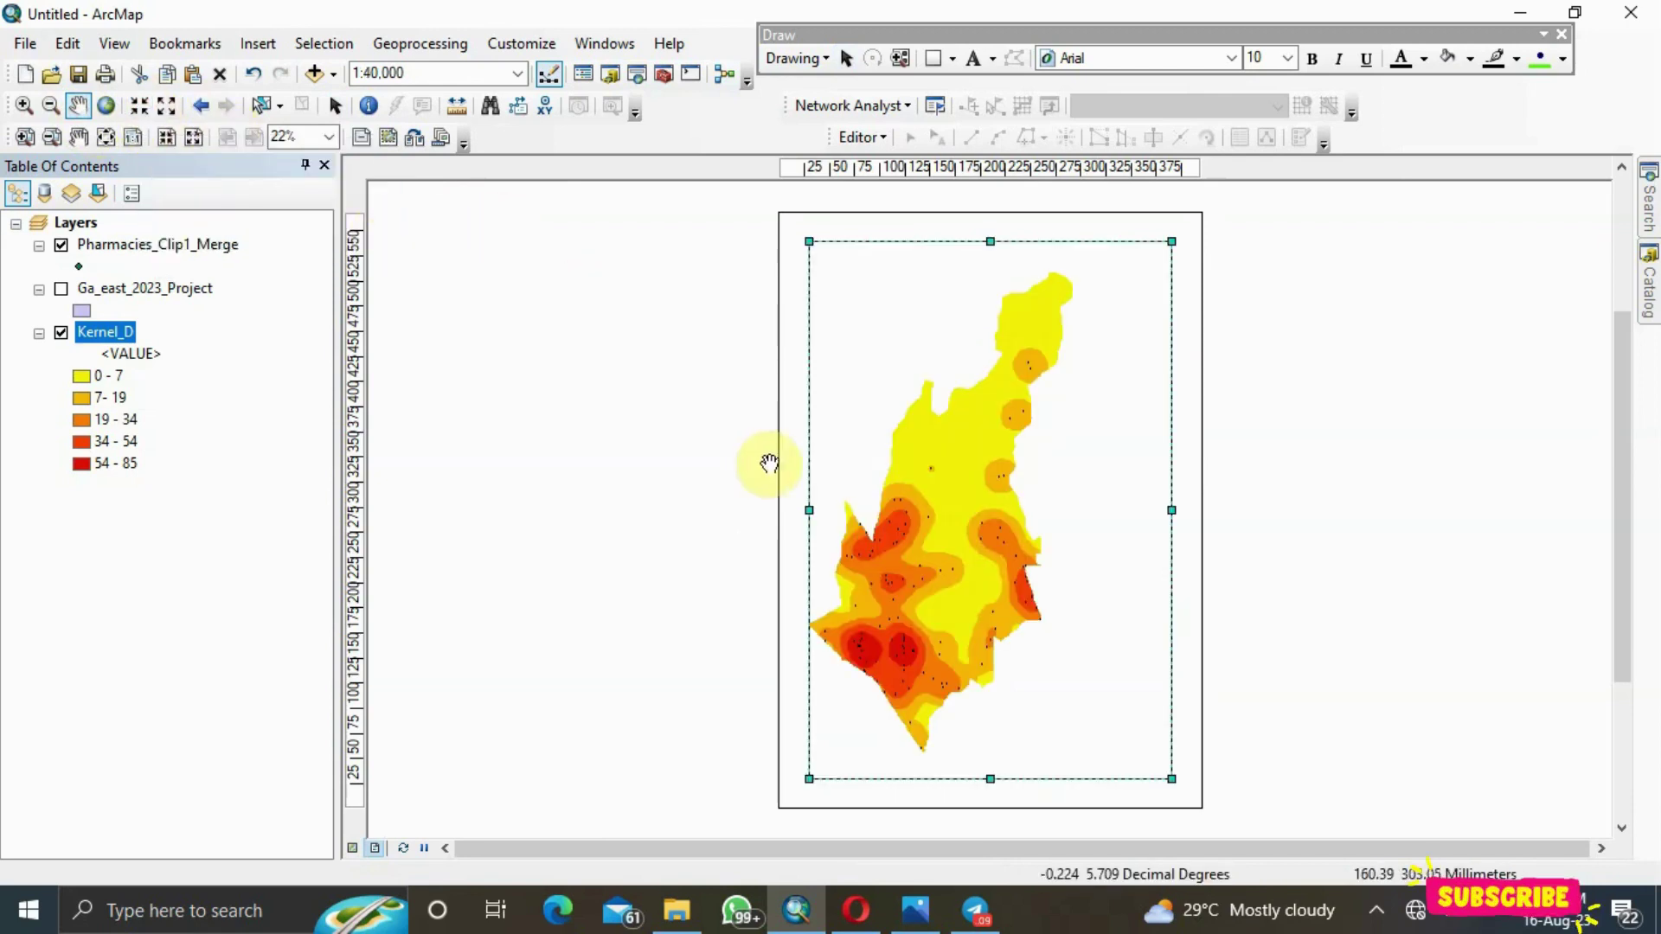
{"action": "left_click_drag", "start_coordinate": [962, 528], "coordinate": [989, 544]}
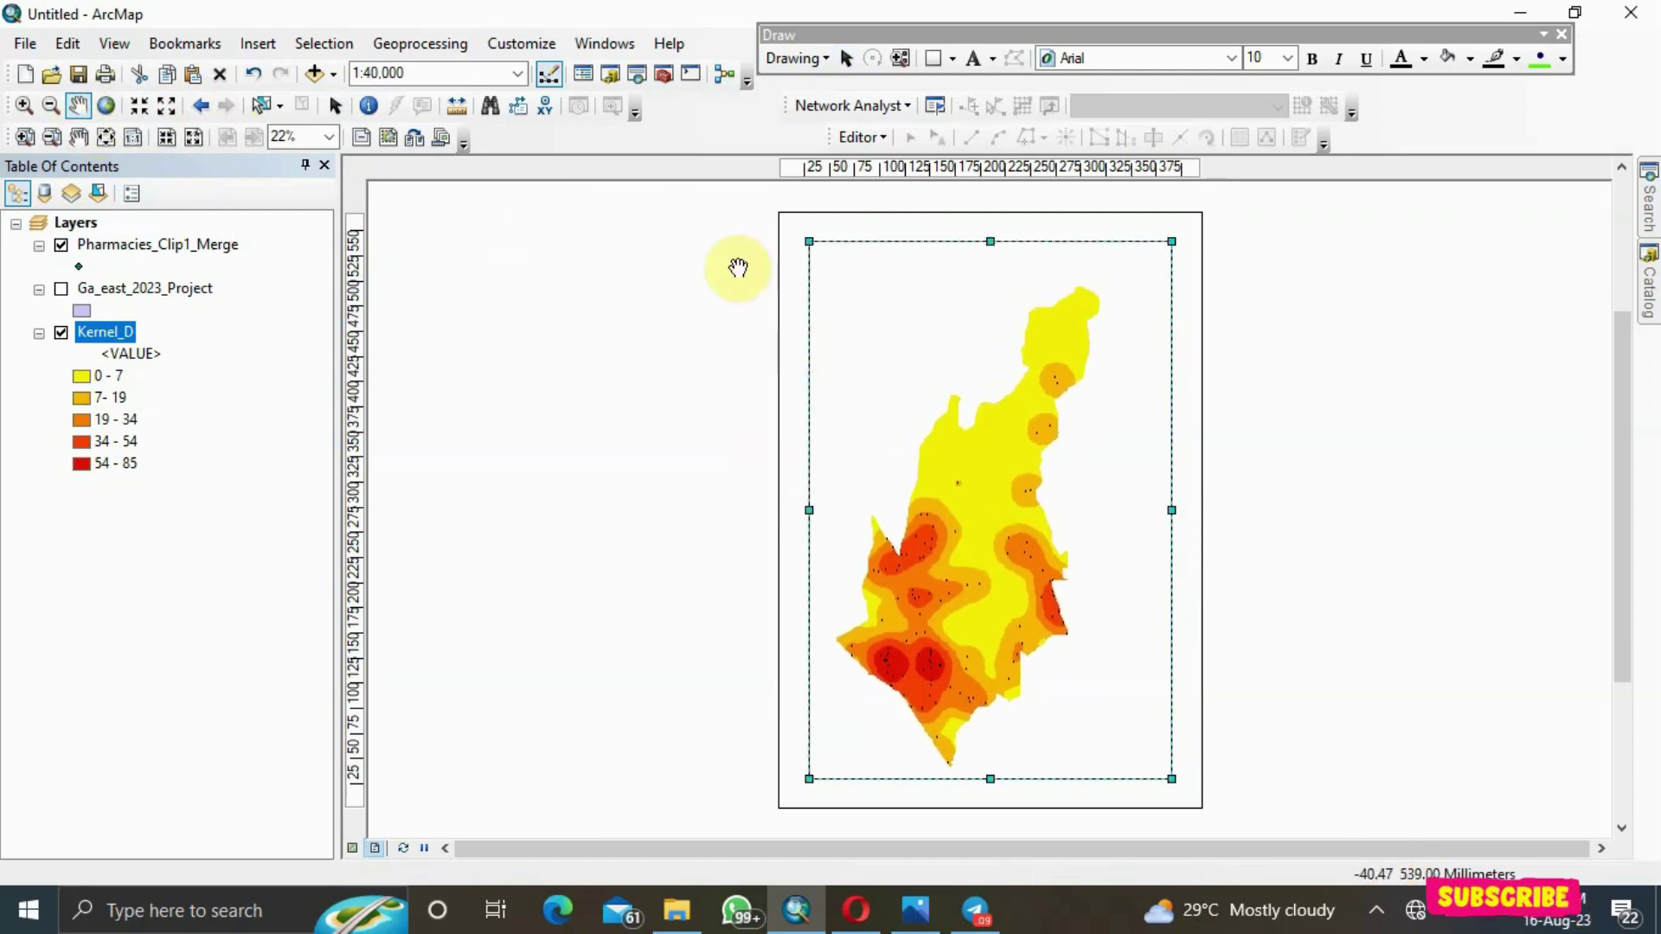
Insert the document title above the map and format it as bold Arial at size 36
{"action": "left_click", "coordinate": [263, 52]}
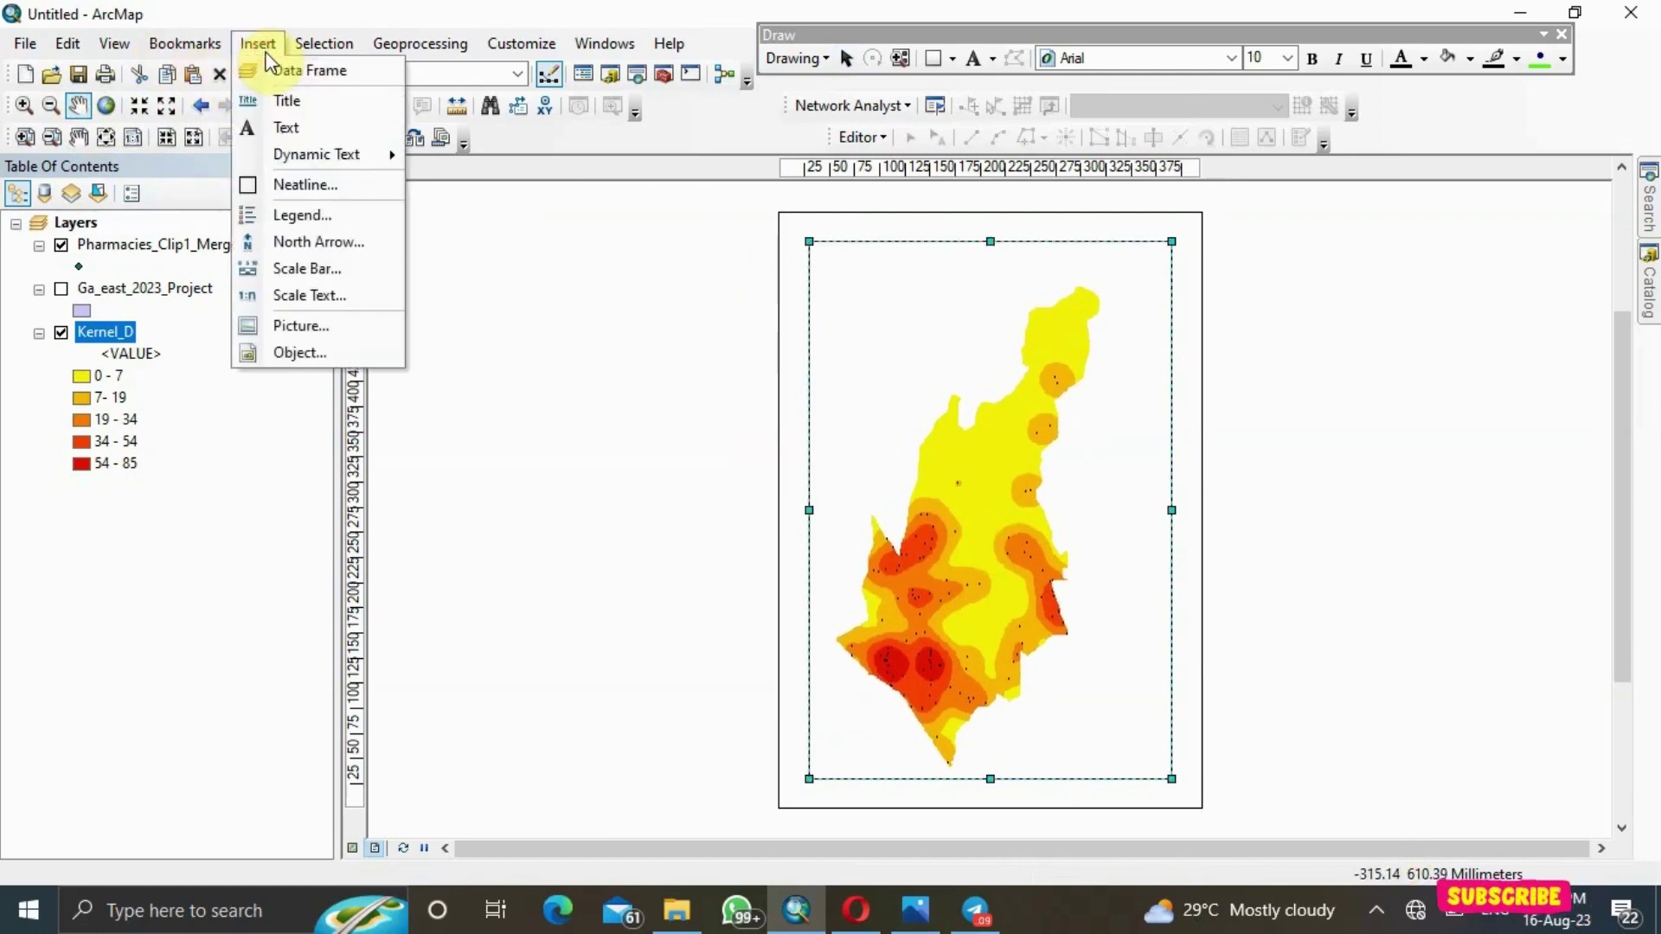
{"action": "left_click", "coordinate": [360, 104]}
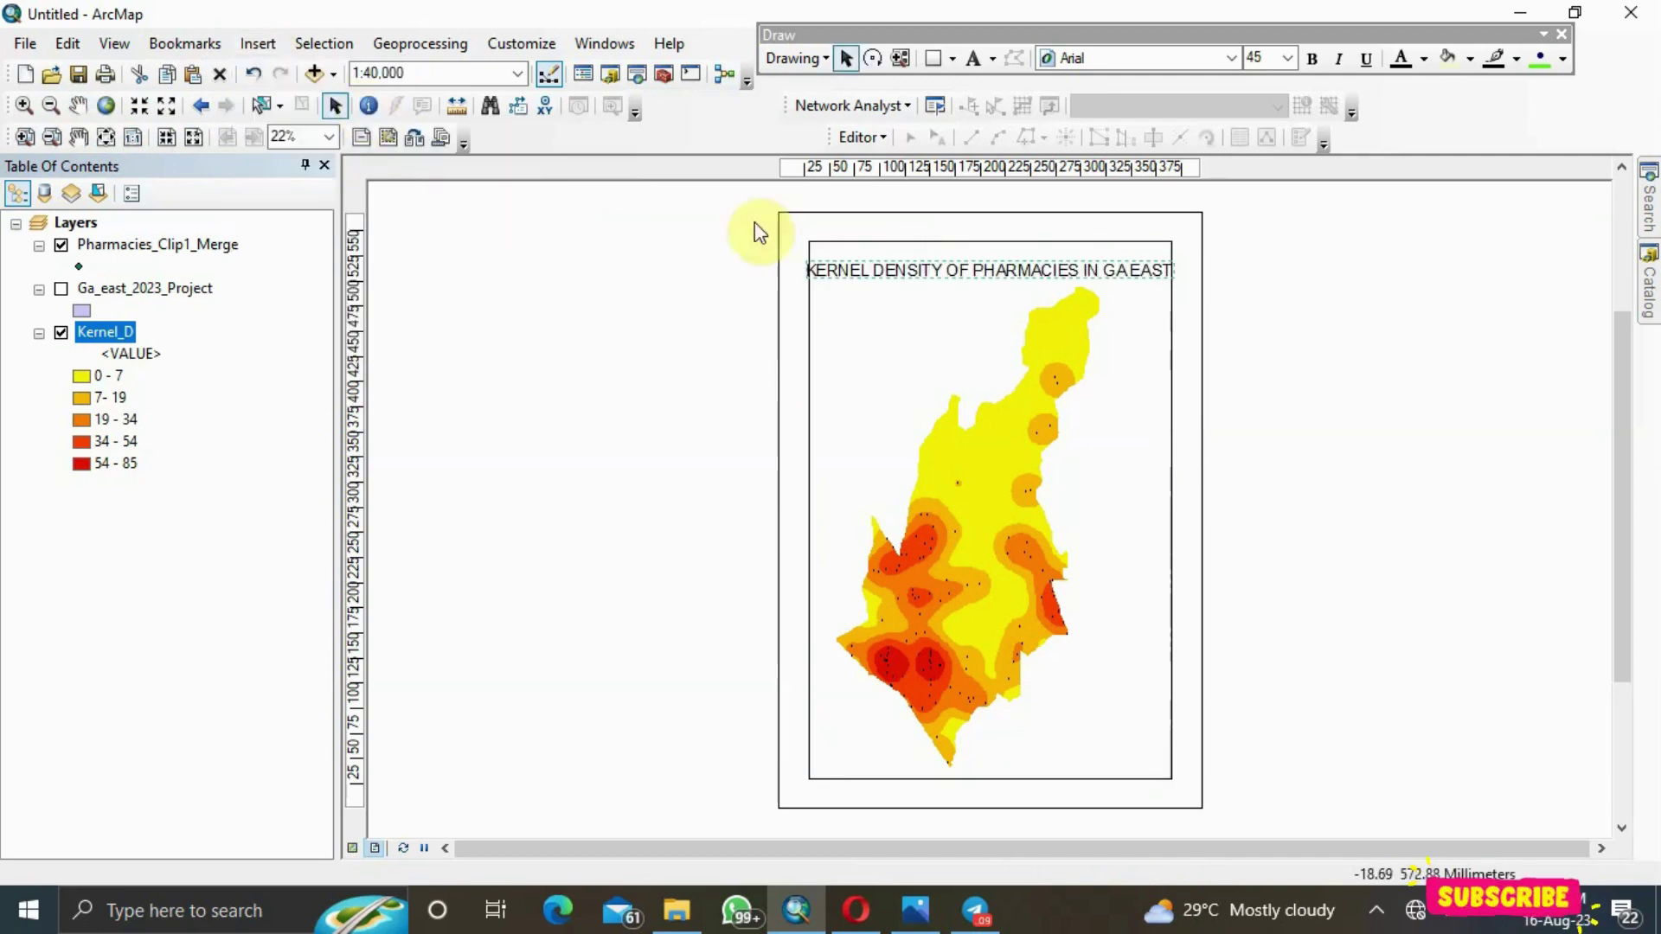
{"action": "left_click", "coordinate": [938, 269]}
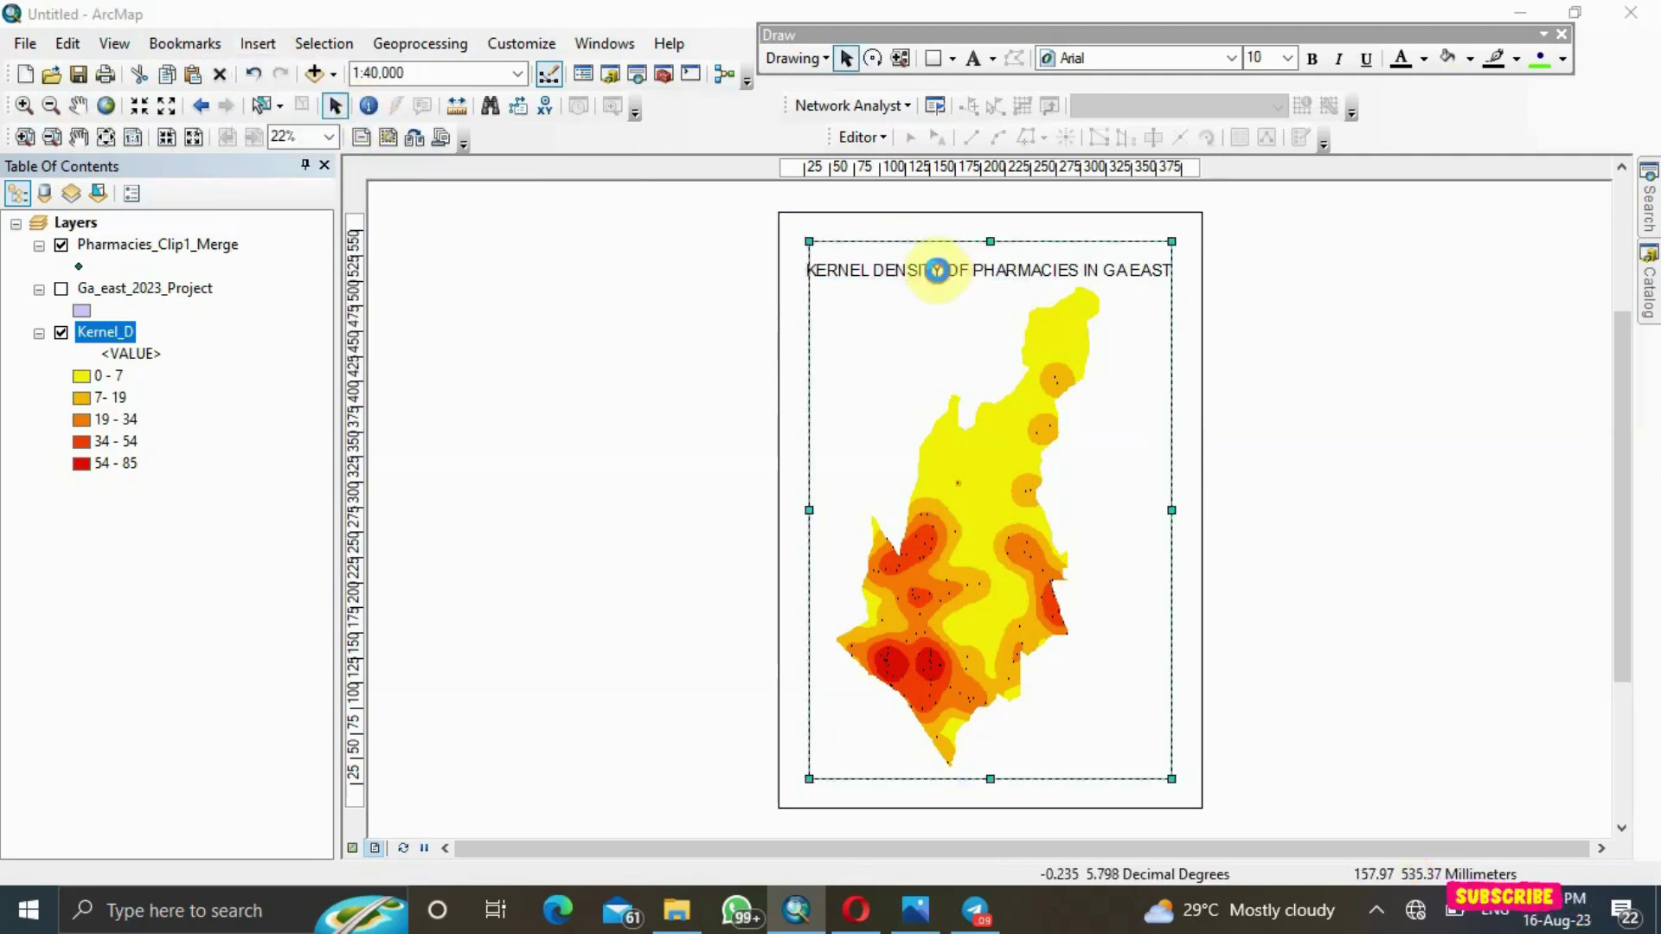
{"action": "double_click", "coordinate": [938, 270]}
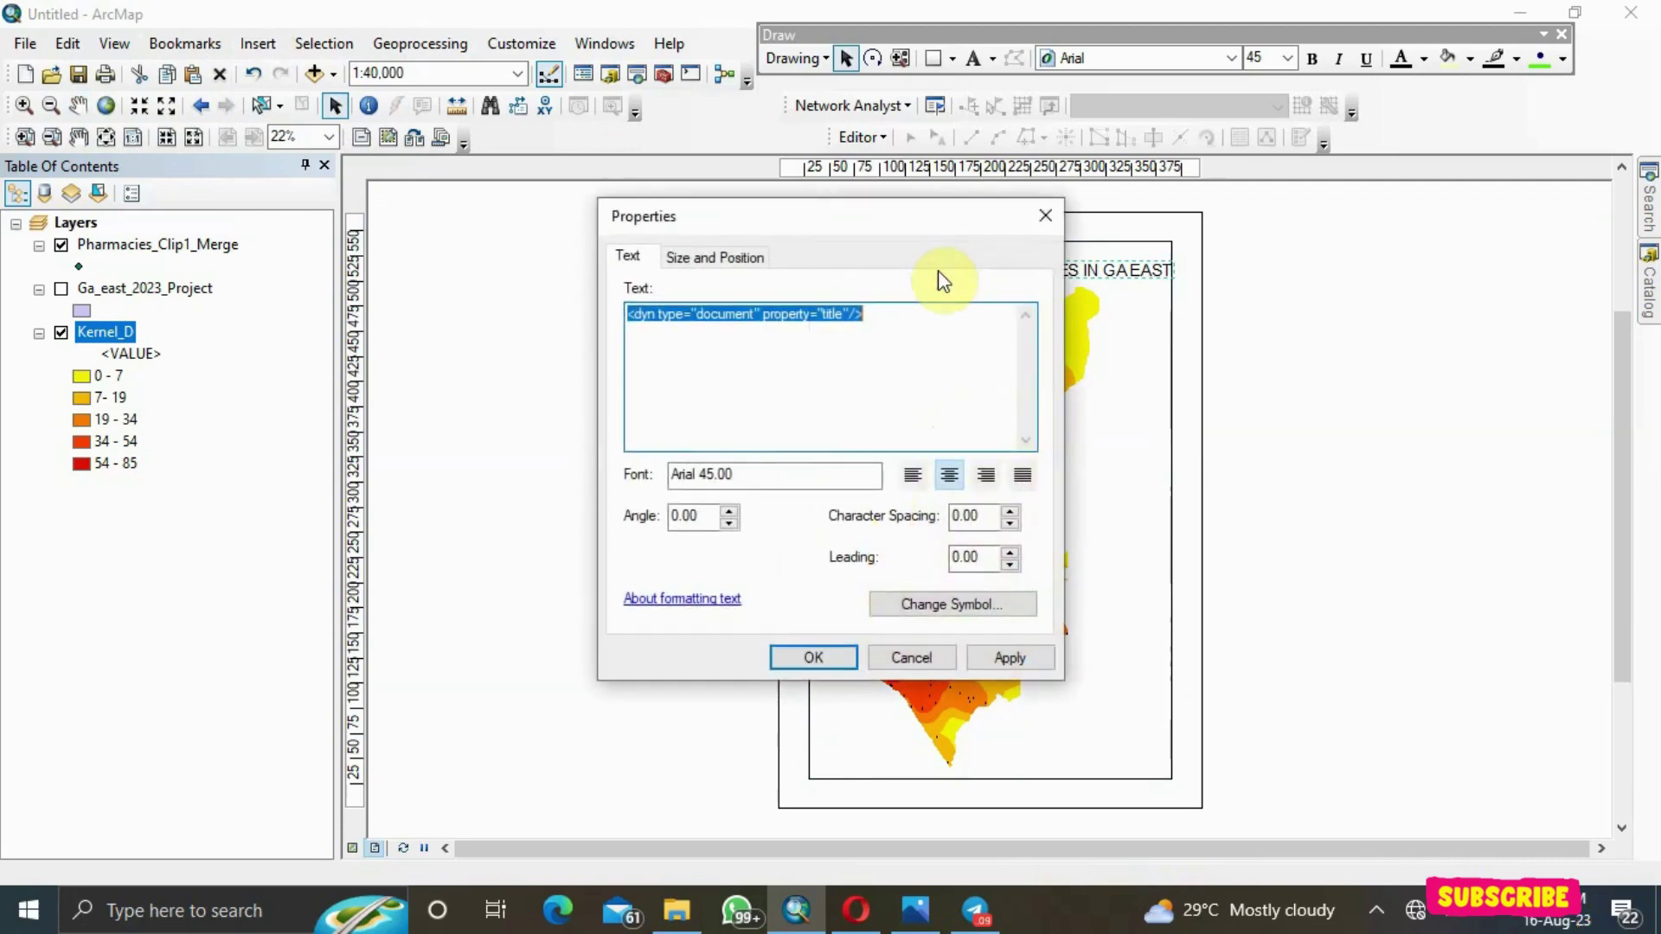
{"action": "left_click", "coordinate": [1010, 607]}
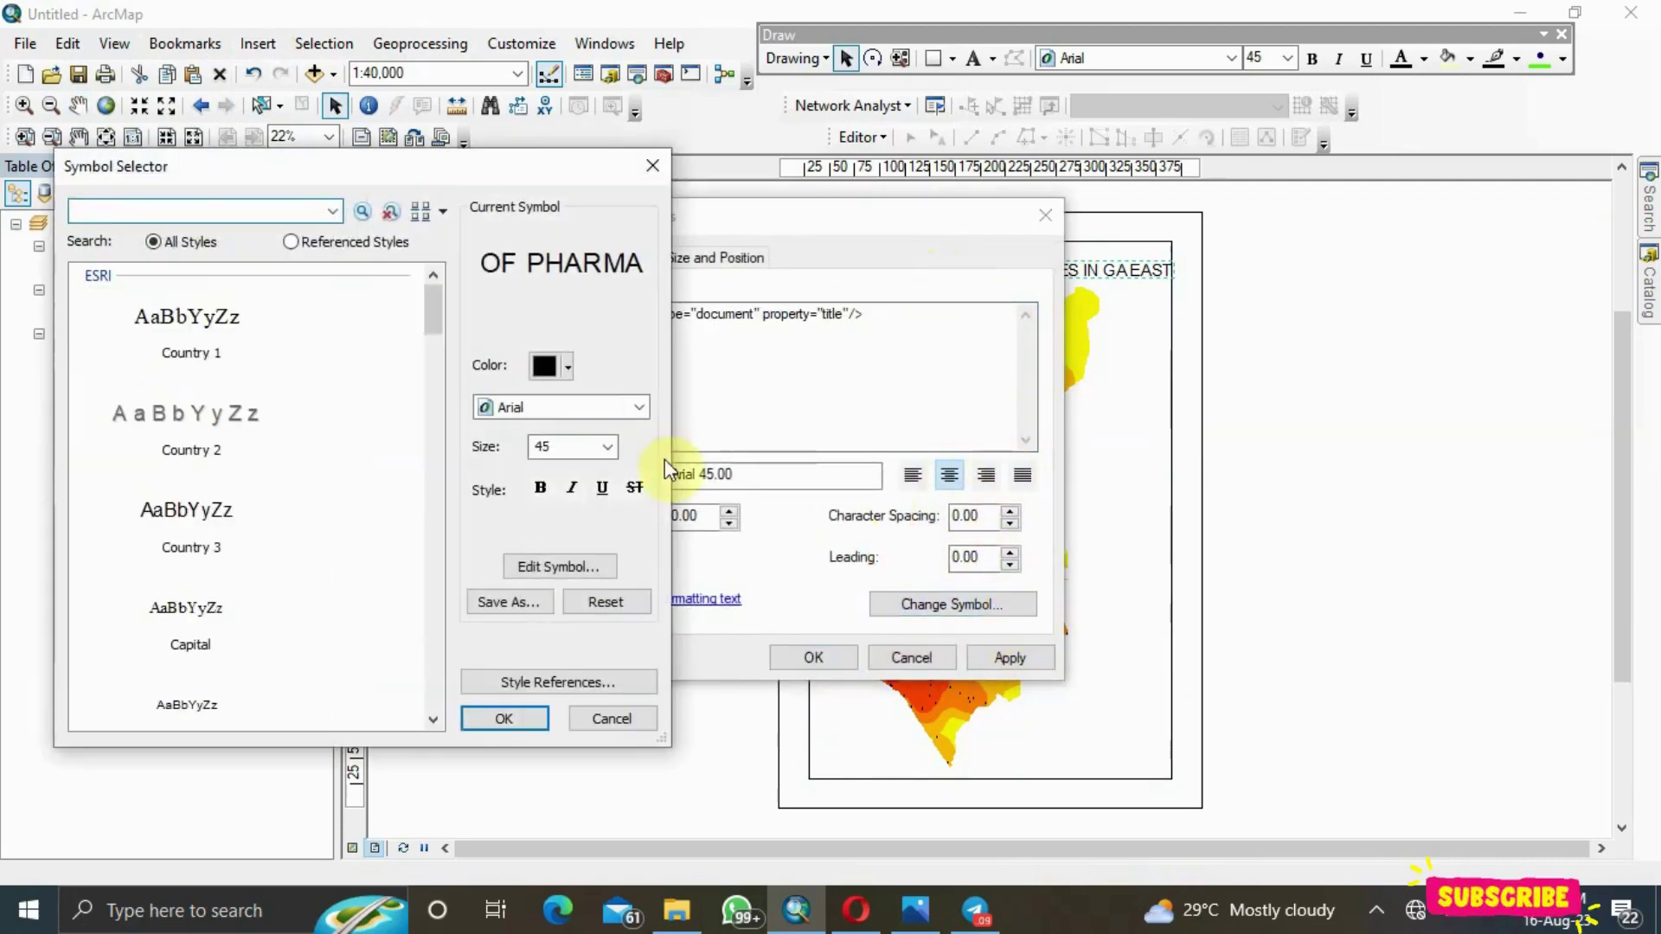
{"action": "left_click", "coordinate": [607, 447]}
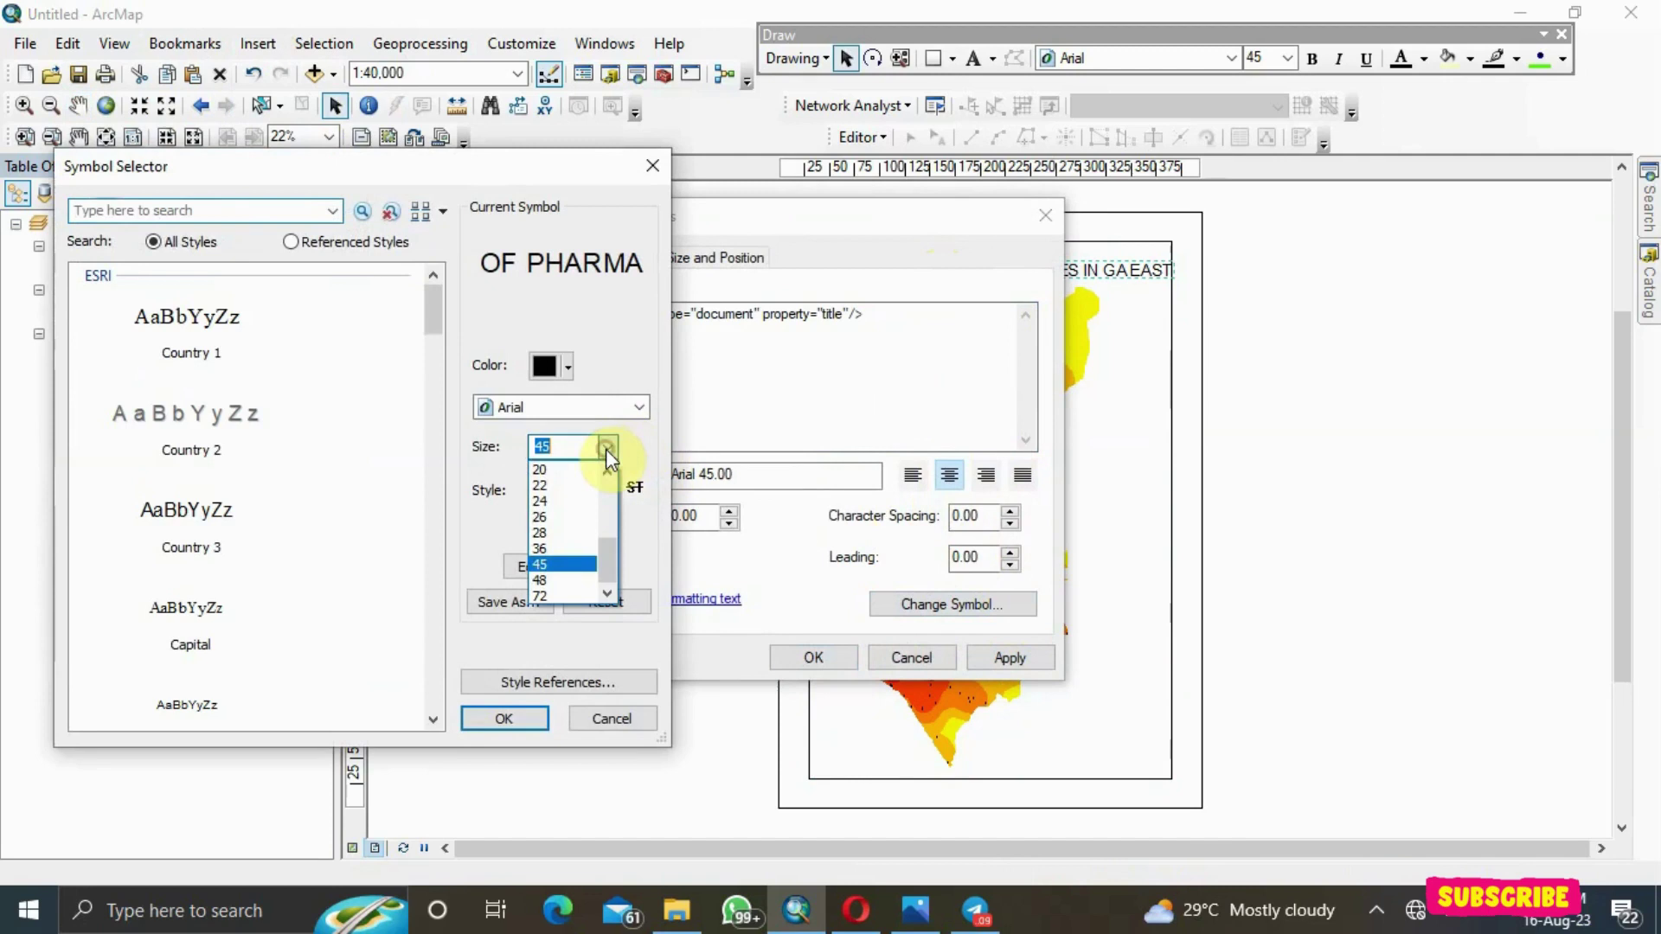
{"action": "left_click", "coordinate": [568, 547]}
{"action": "left_click", "coordinate": [539, 489]}
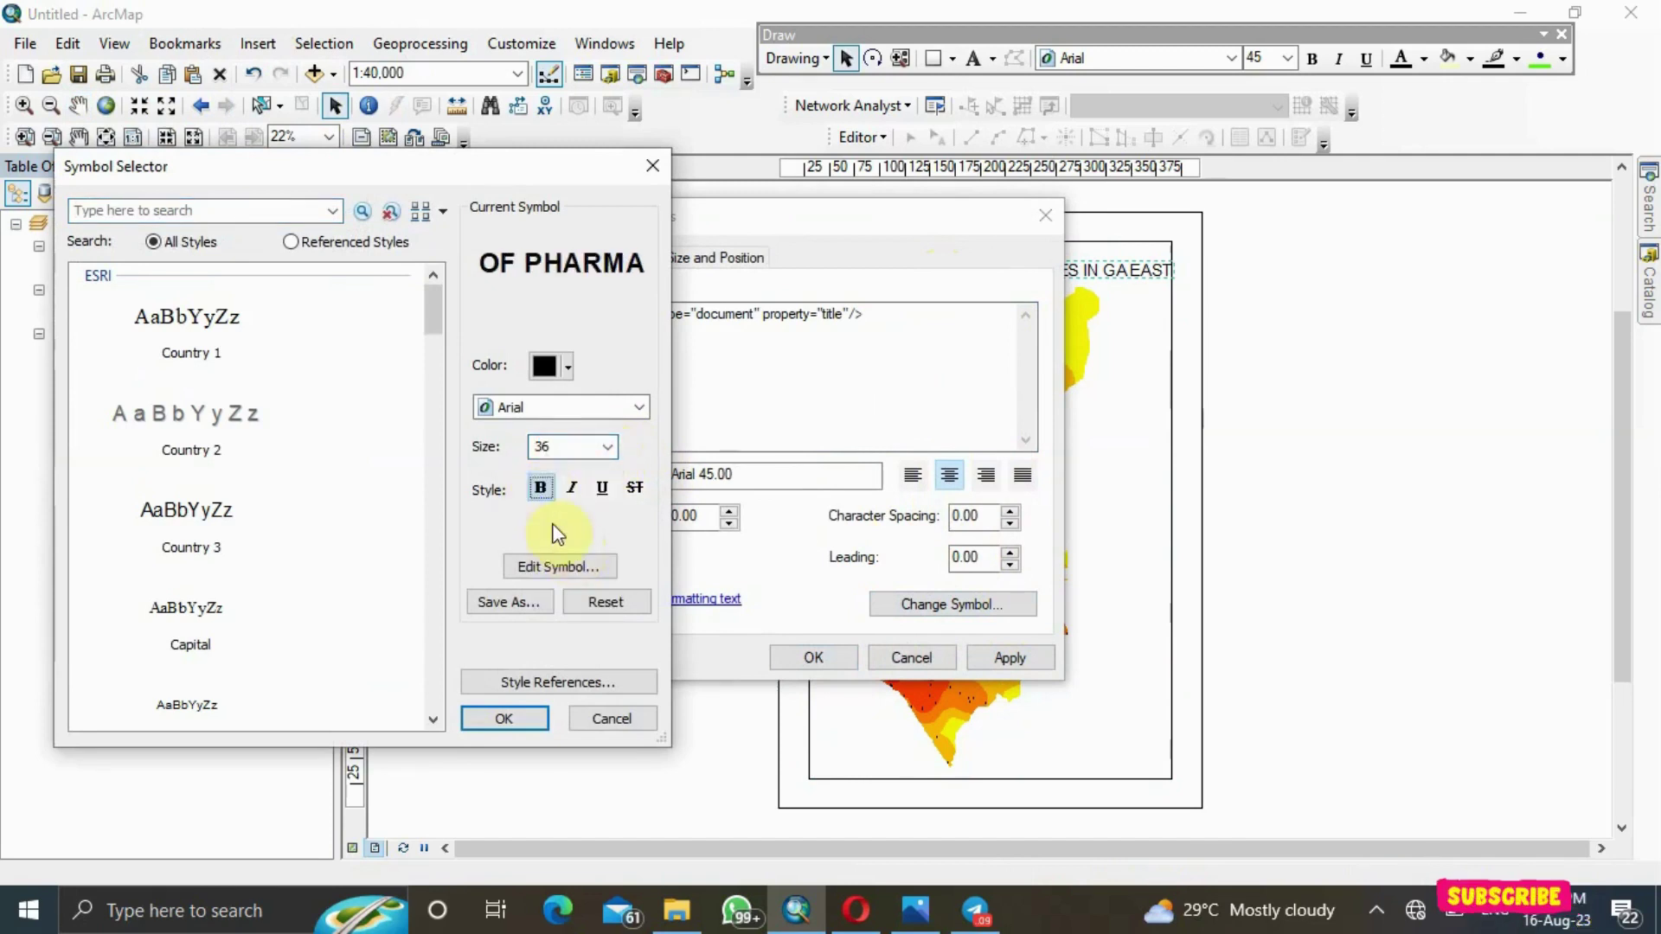
{"action": "left_click", "coordinate": [506, 719]}
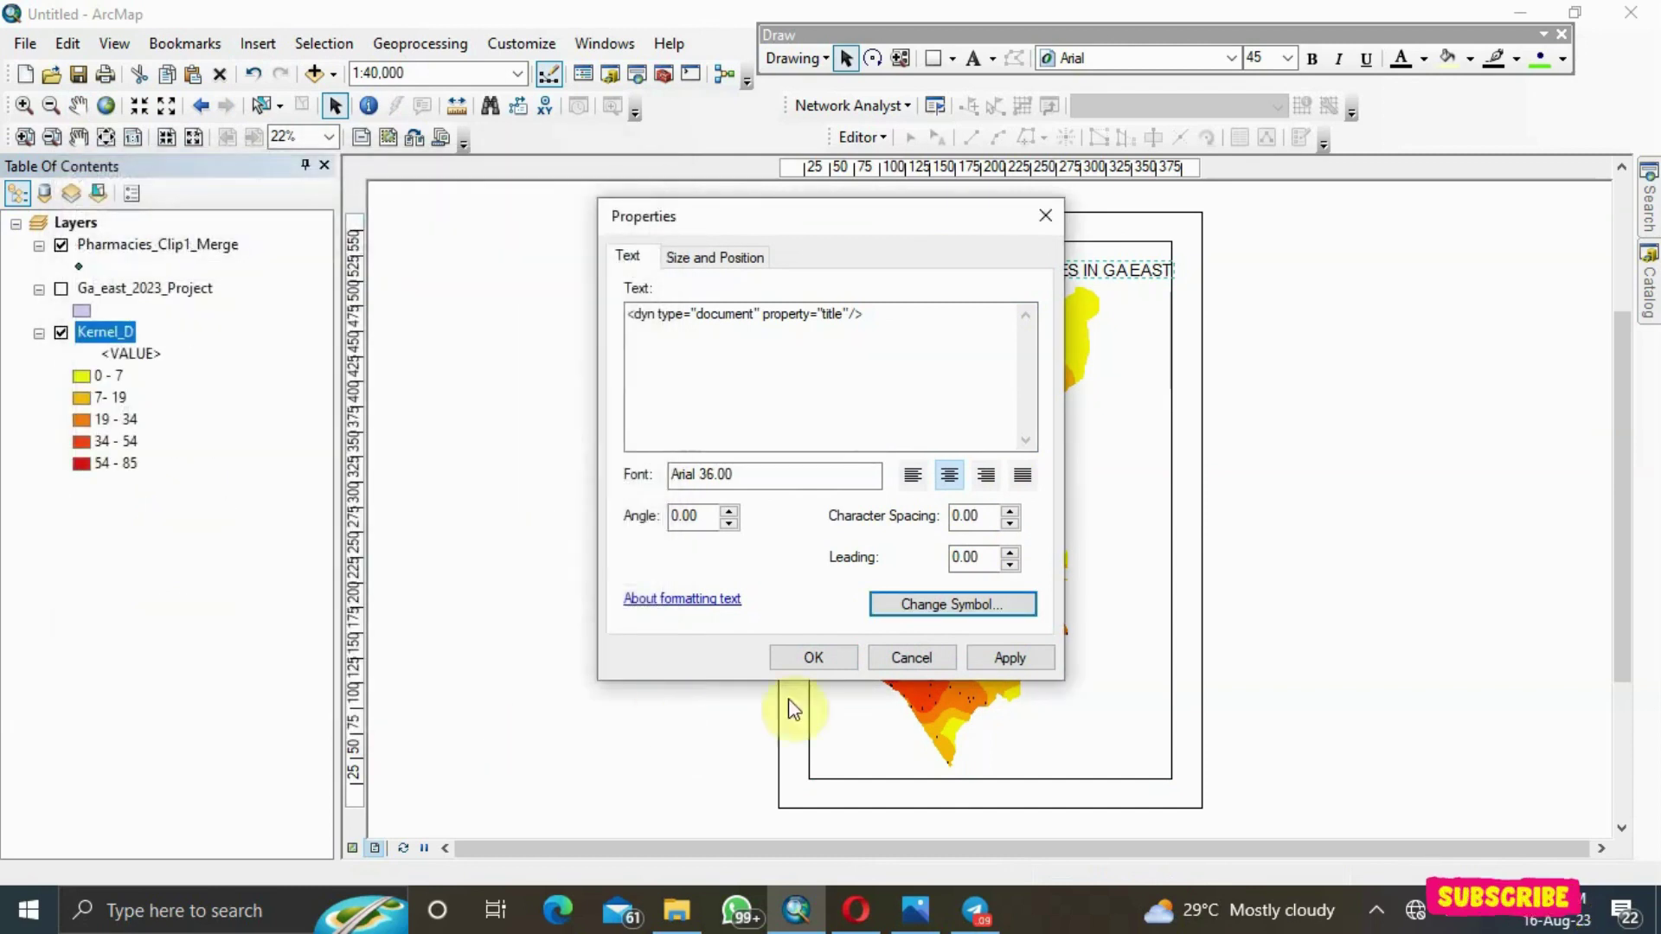
{"action": "left_click", "coordinate": [997, 659]}
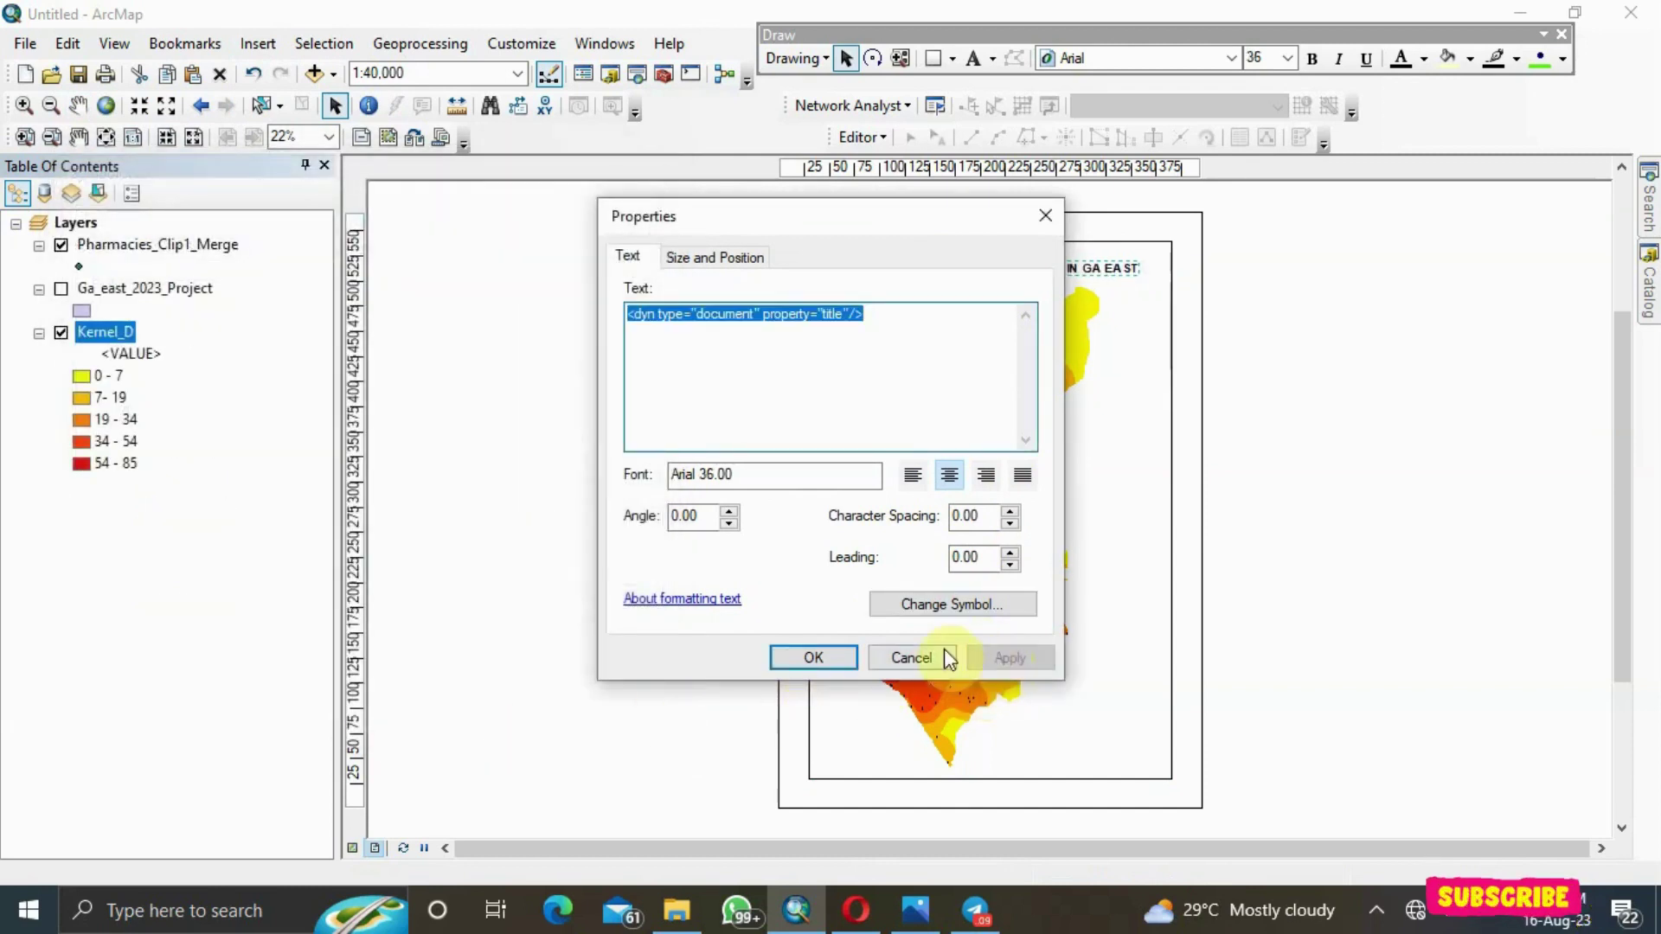
{"action": "left_click", "coordinate": [838, 659]}
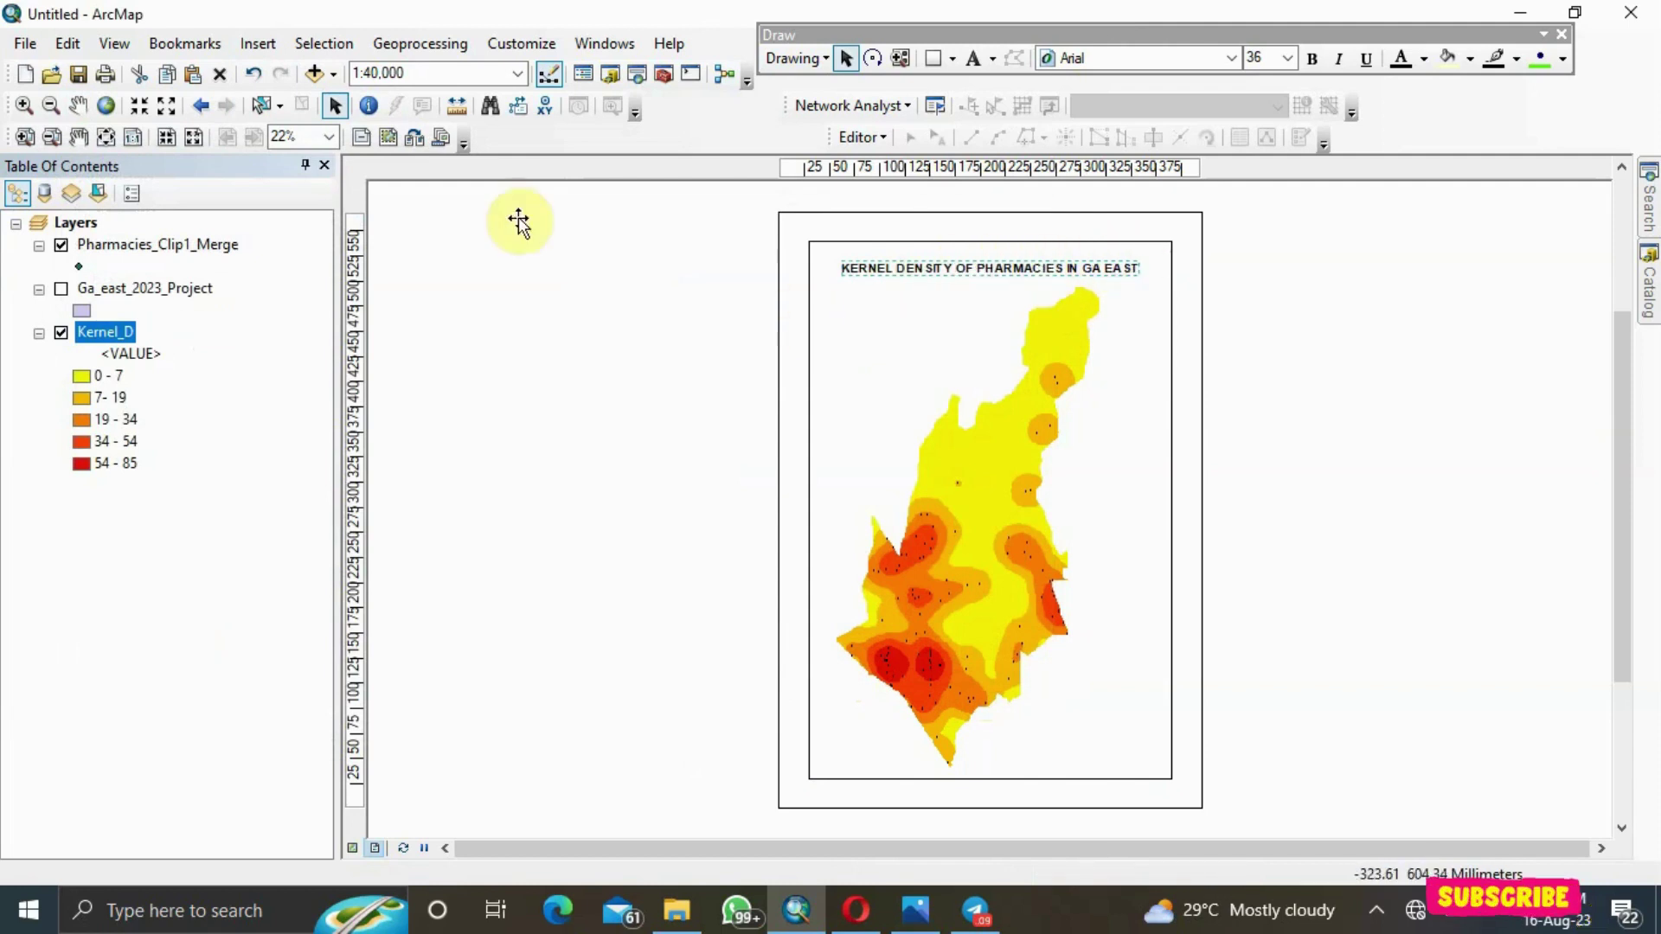
Insert a north arrow and place it in the upper-left corner of the data frame, below the title
{"action": "left_click", "coordinate": [252, 40]}
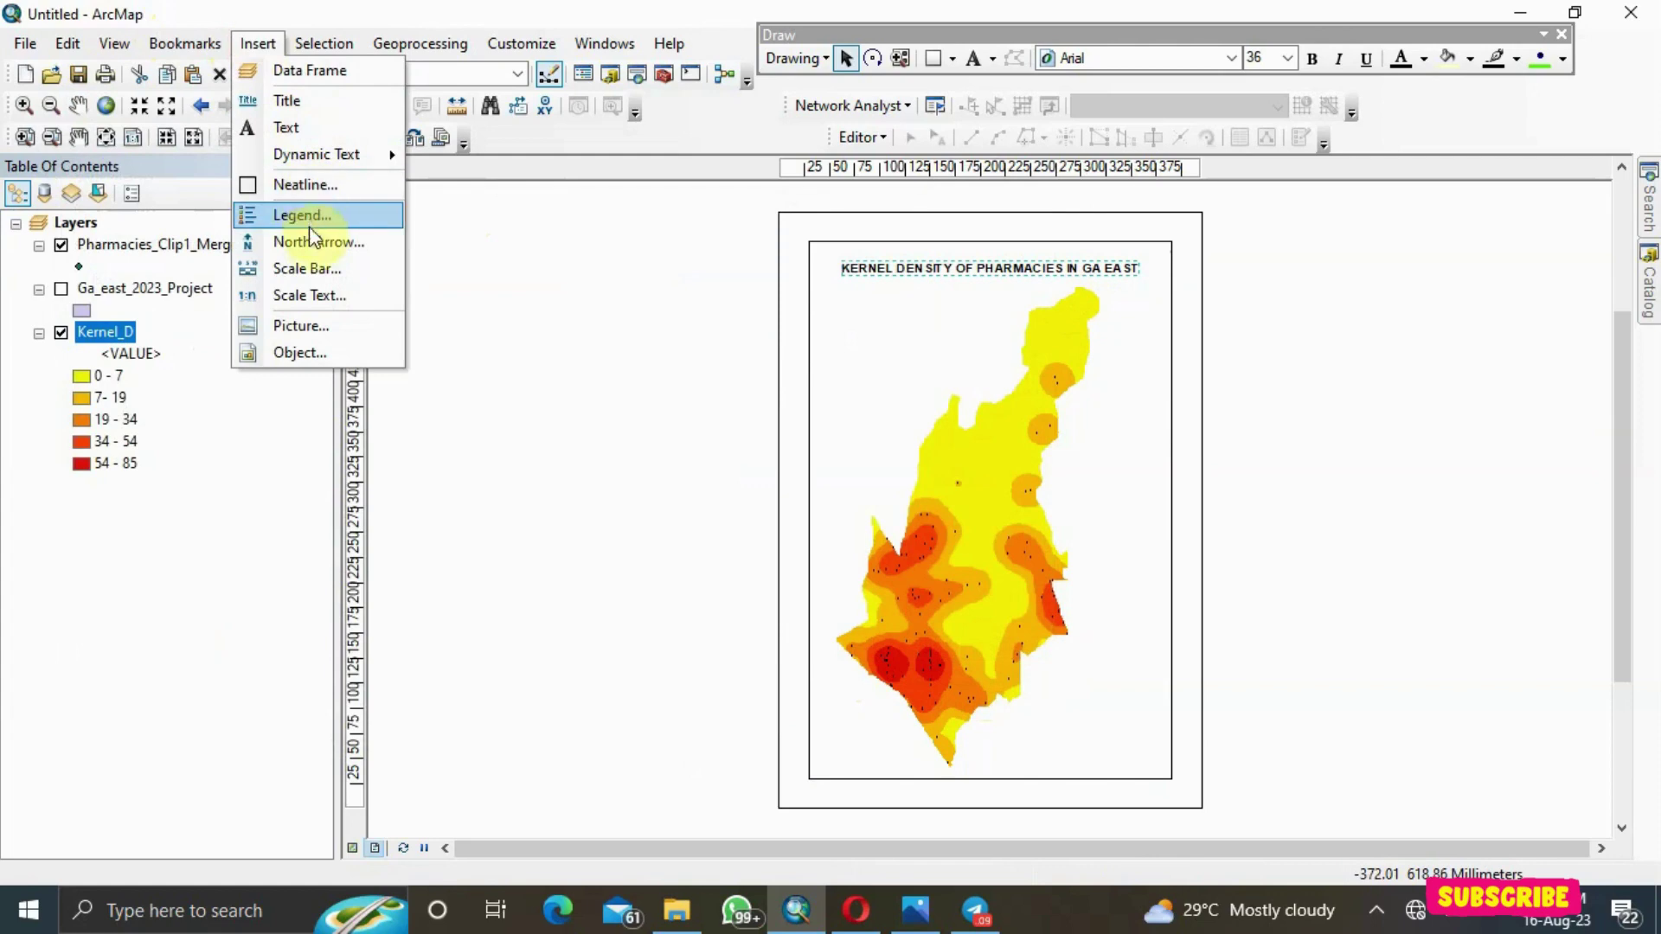
{"action": "left_click", "coordinate": [336, 244]}
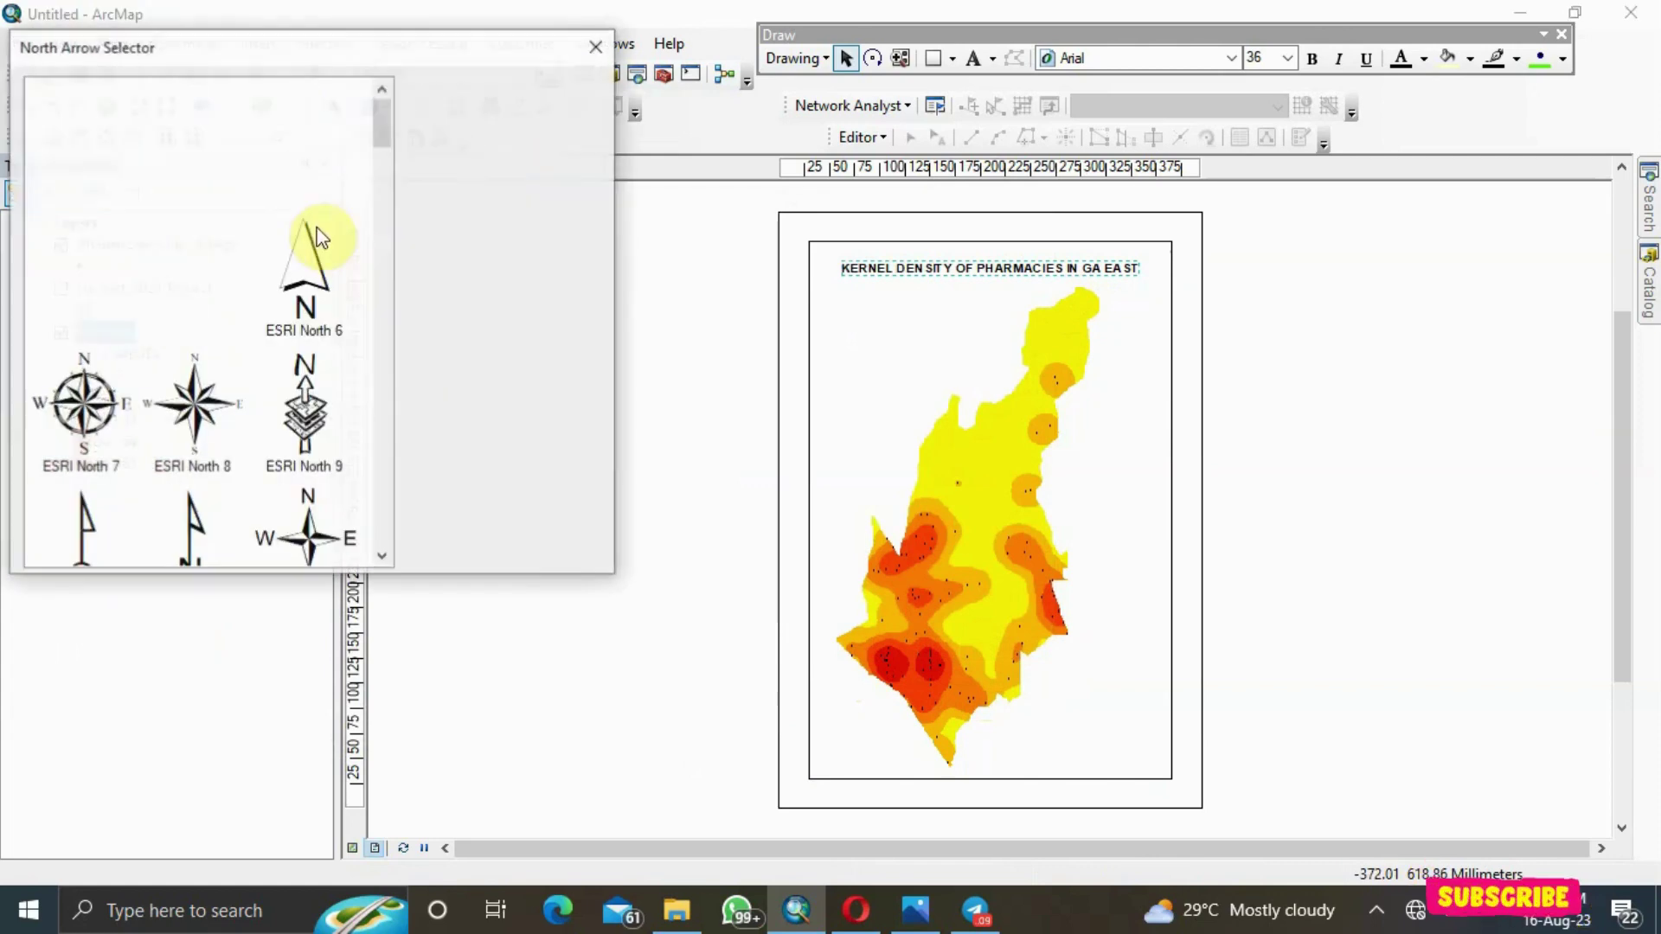
{"action": "double_click", "coordinate": [308, 156]}
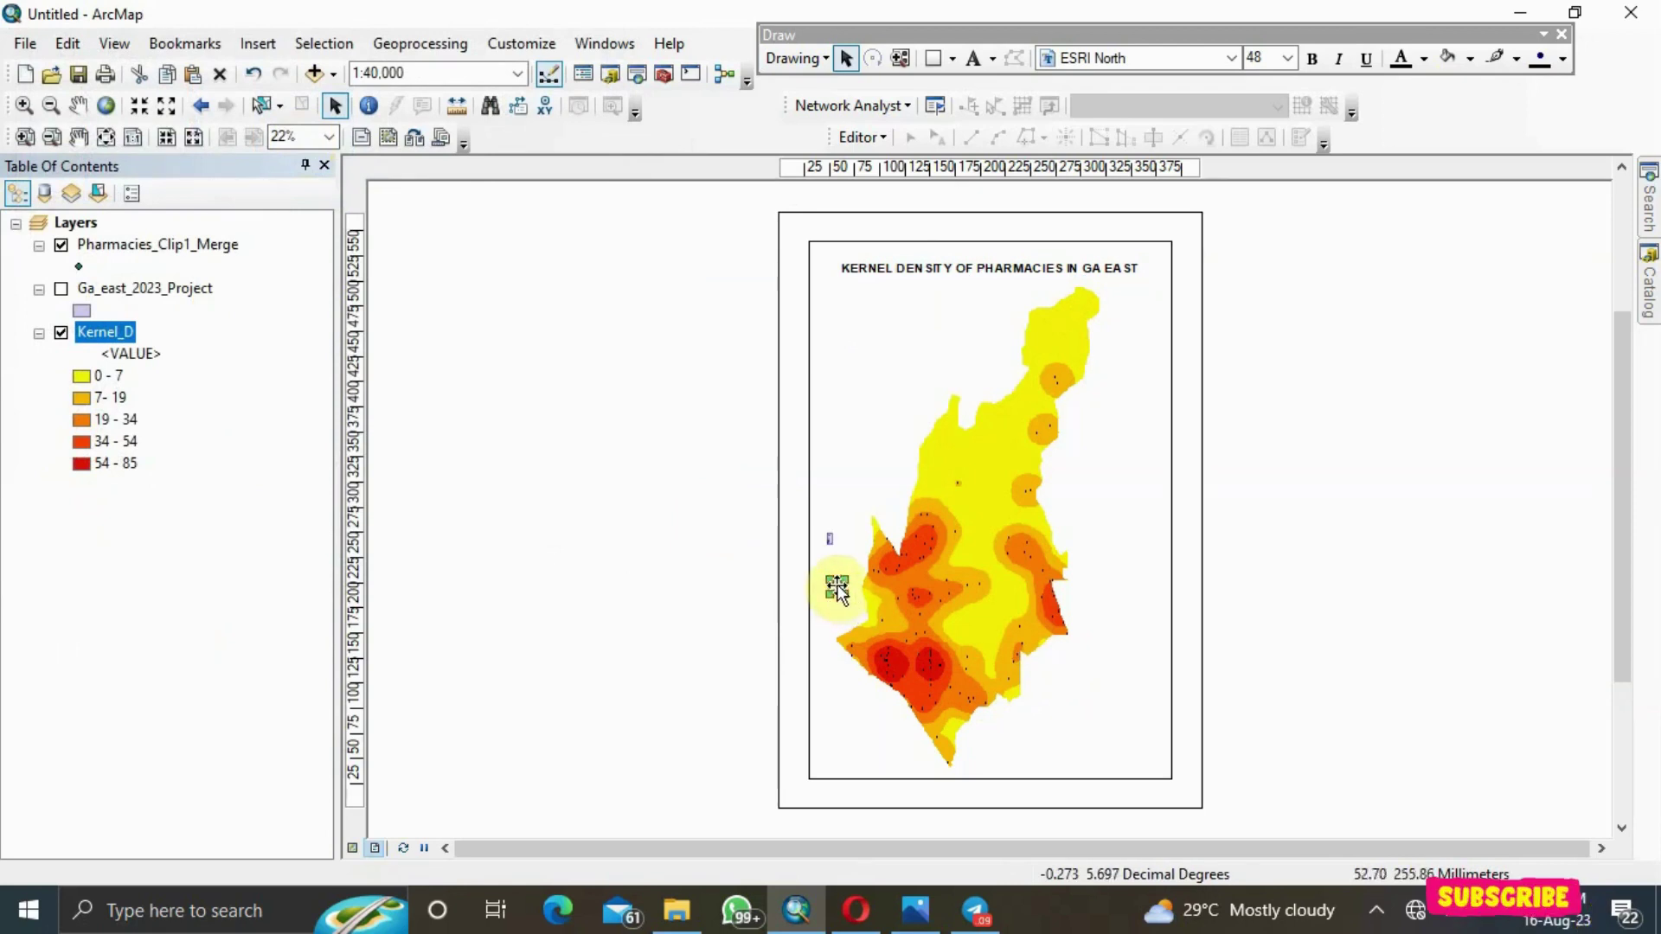
{"action": "left_click_drag", "start_coordinate": [837, 589], "coordinate": [859, 329]}
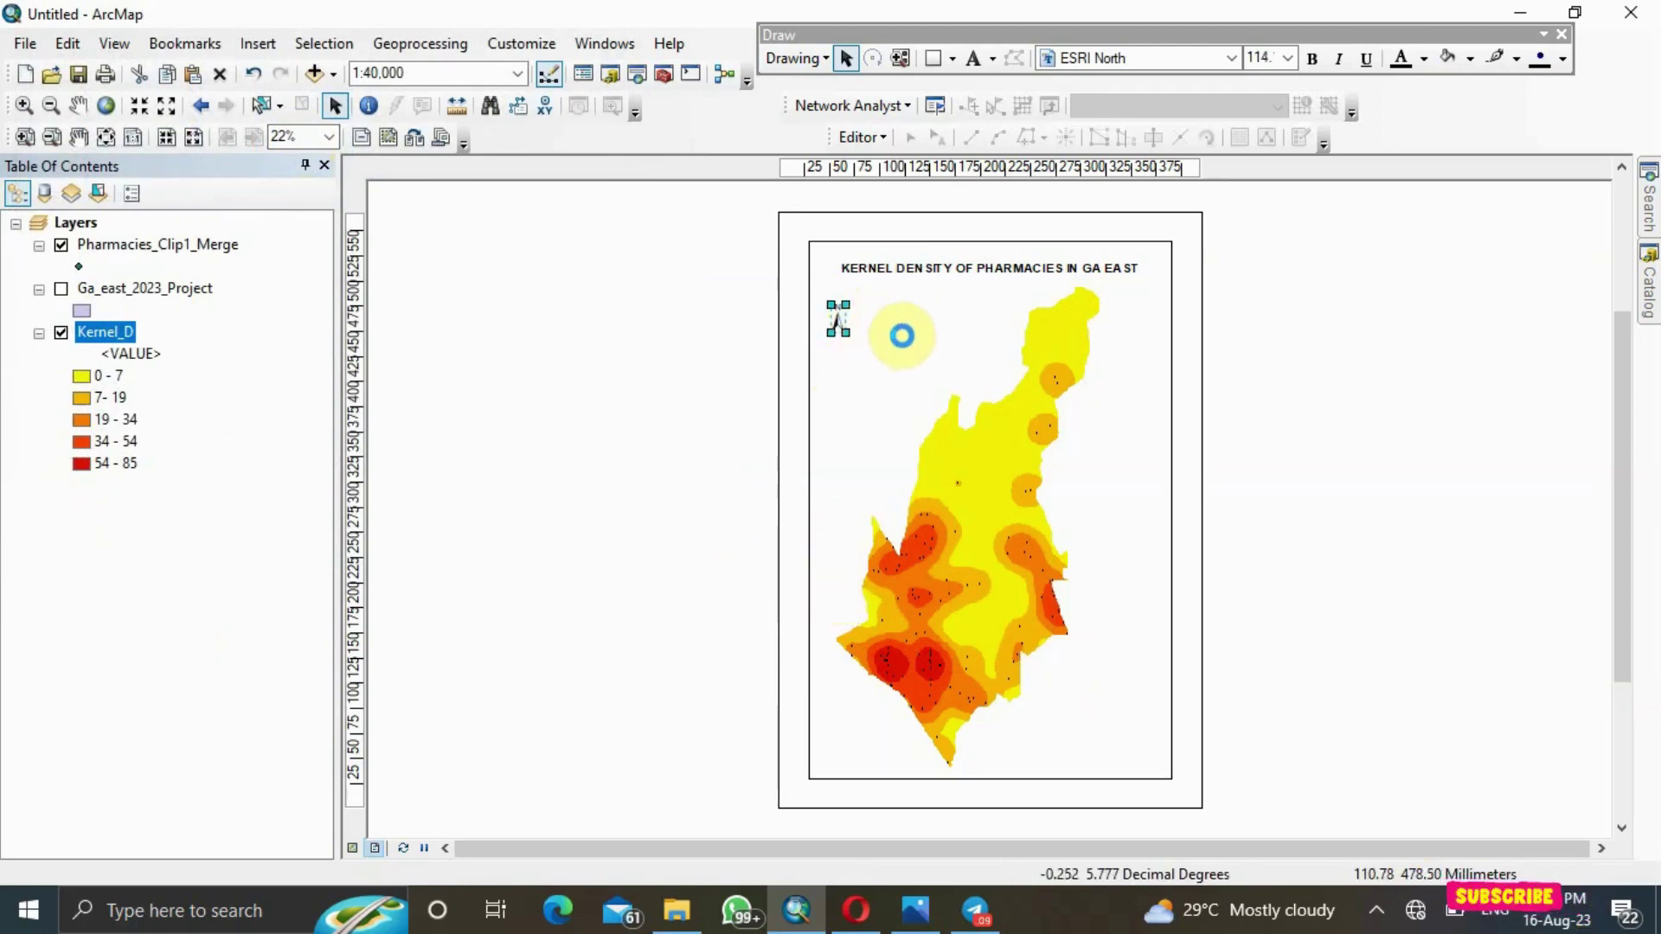
{"action": "left_click", "coordinate": [893, 337]}
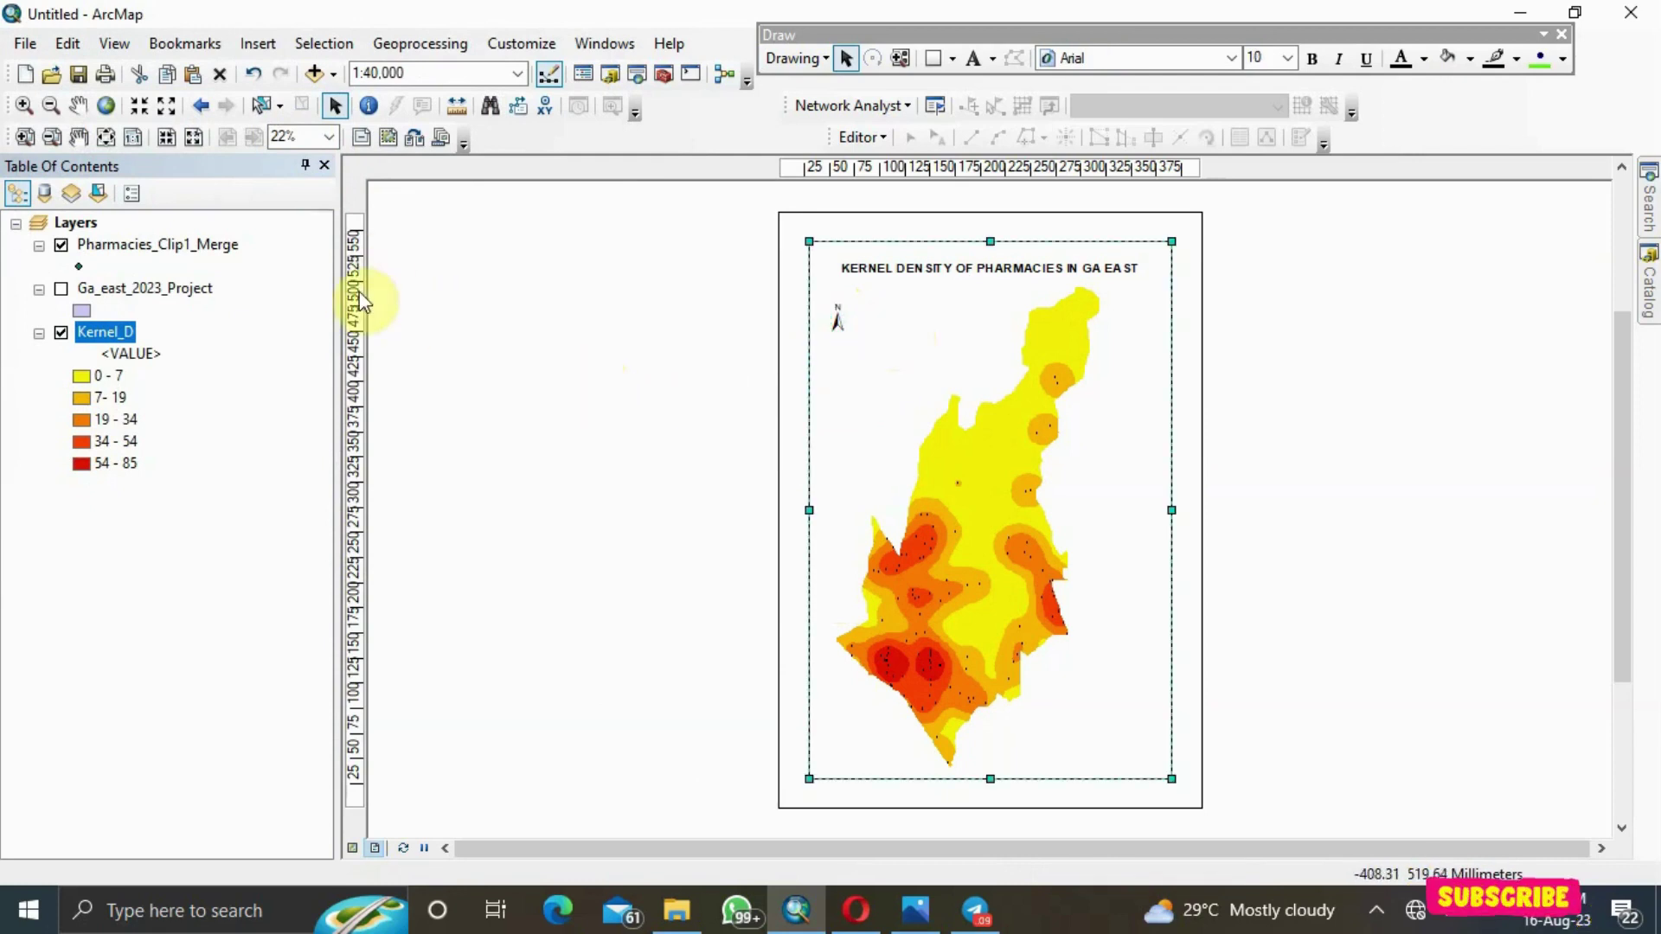
Insert a Stepped Scale Line scale bar and place it in the lower-right part of the data frame
{"action": "left_click", "coordinate": [245, 44]}
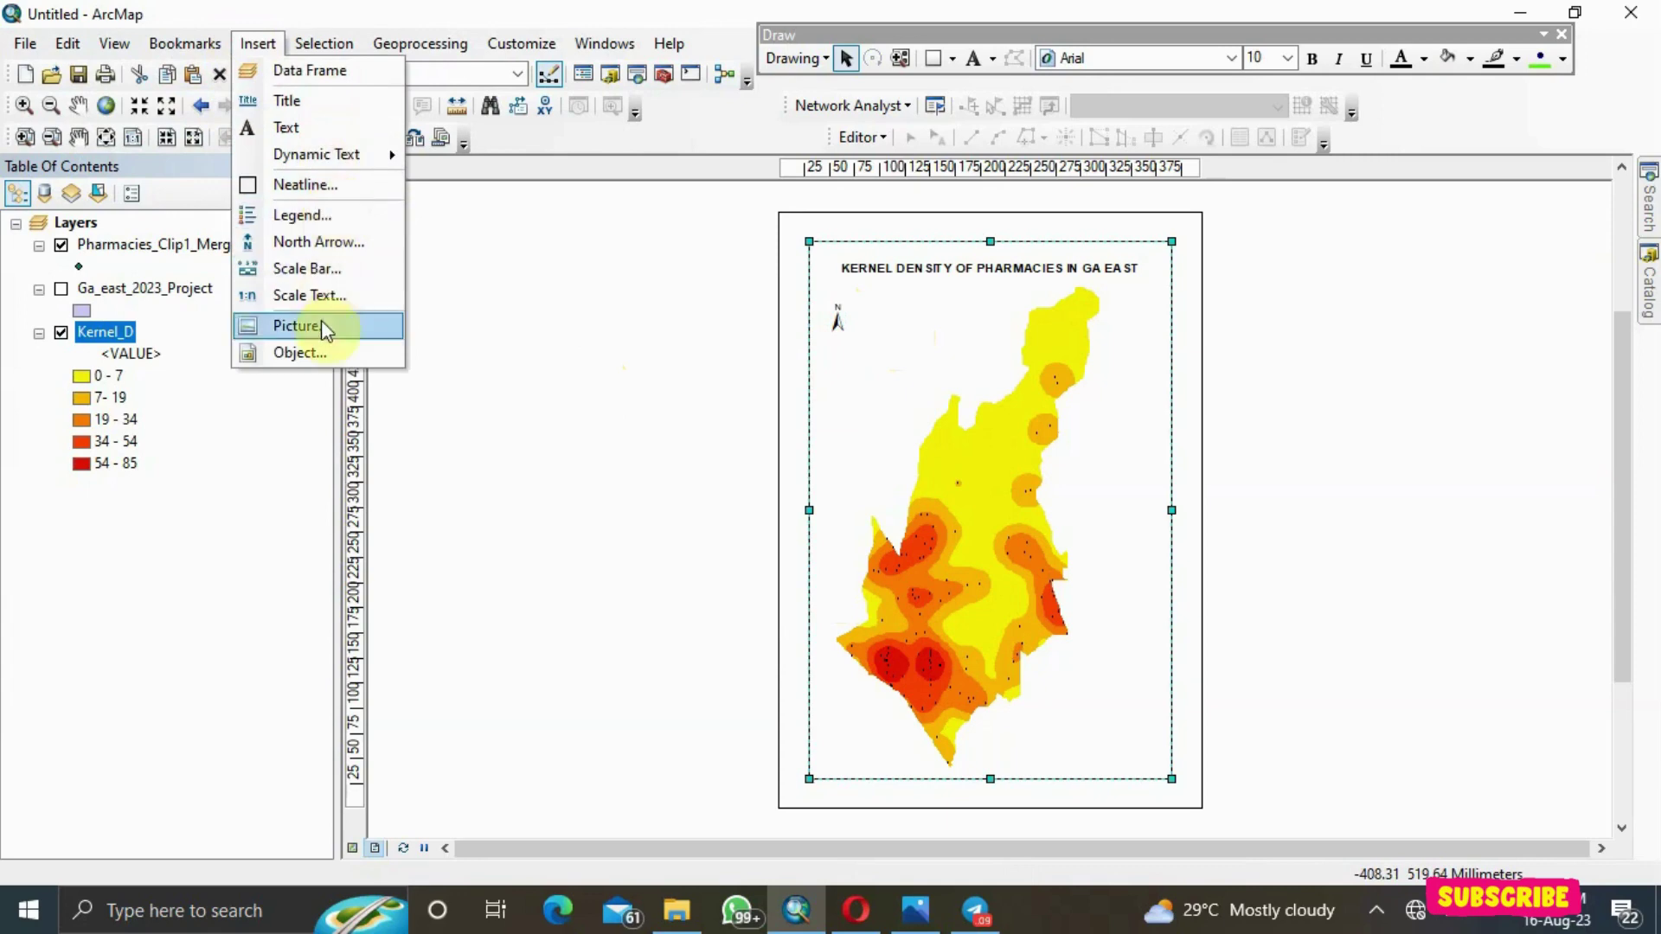
{"action": "left_click", "coordinate": [333, 270]}
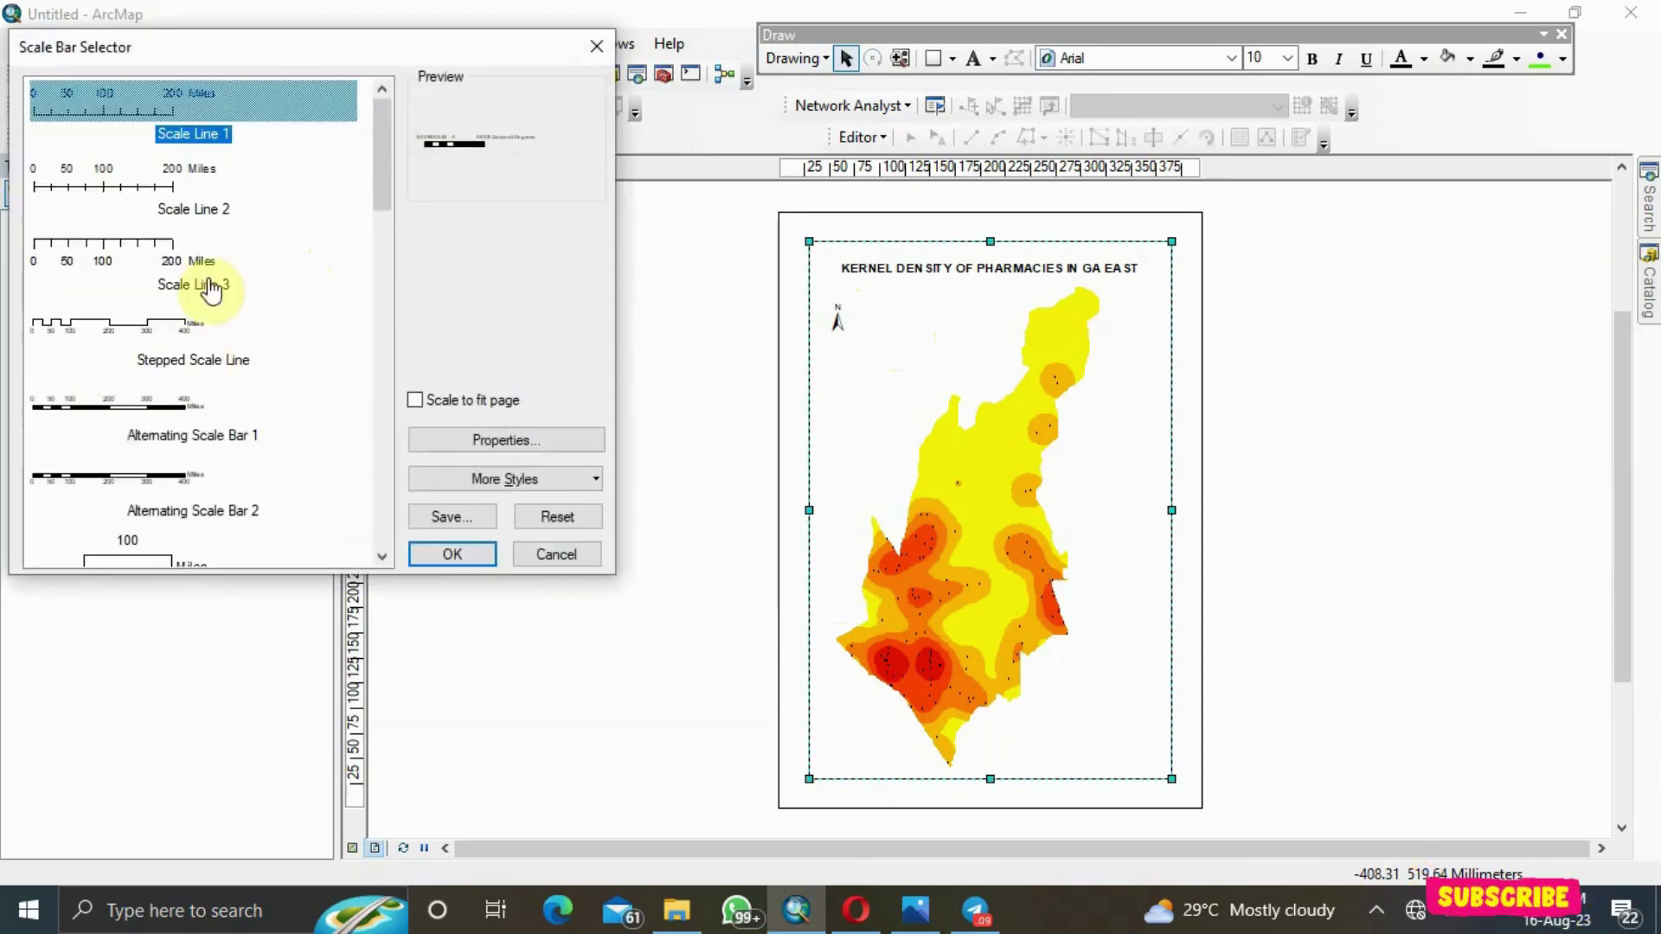
{"action": "double_click", "coordinate": [190, 331]}
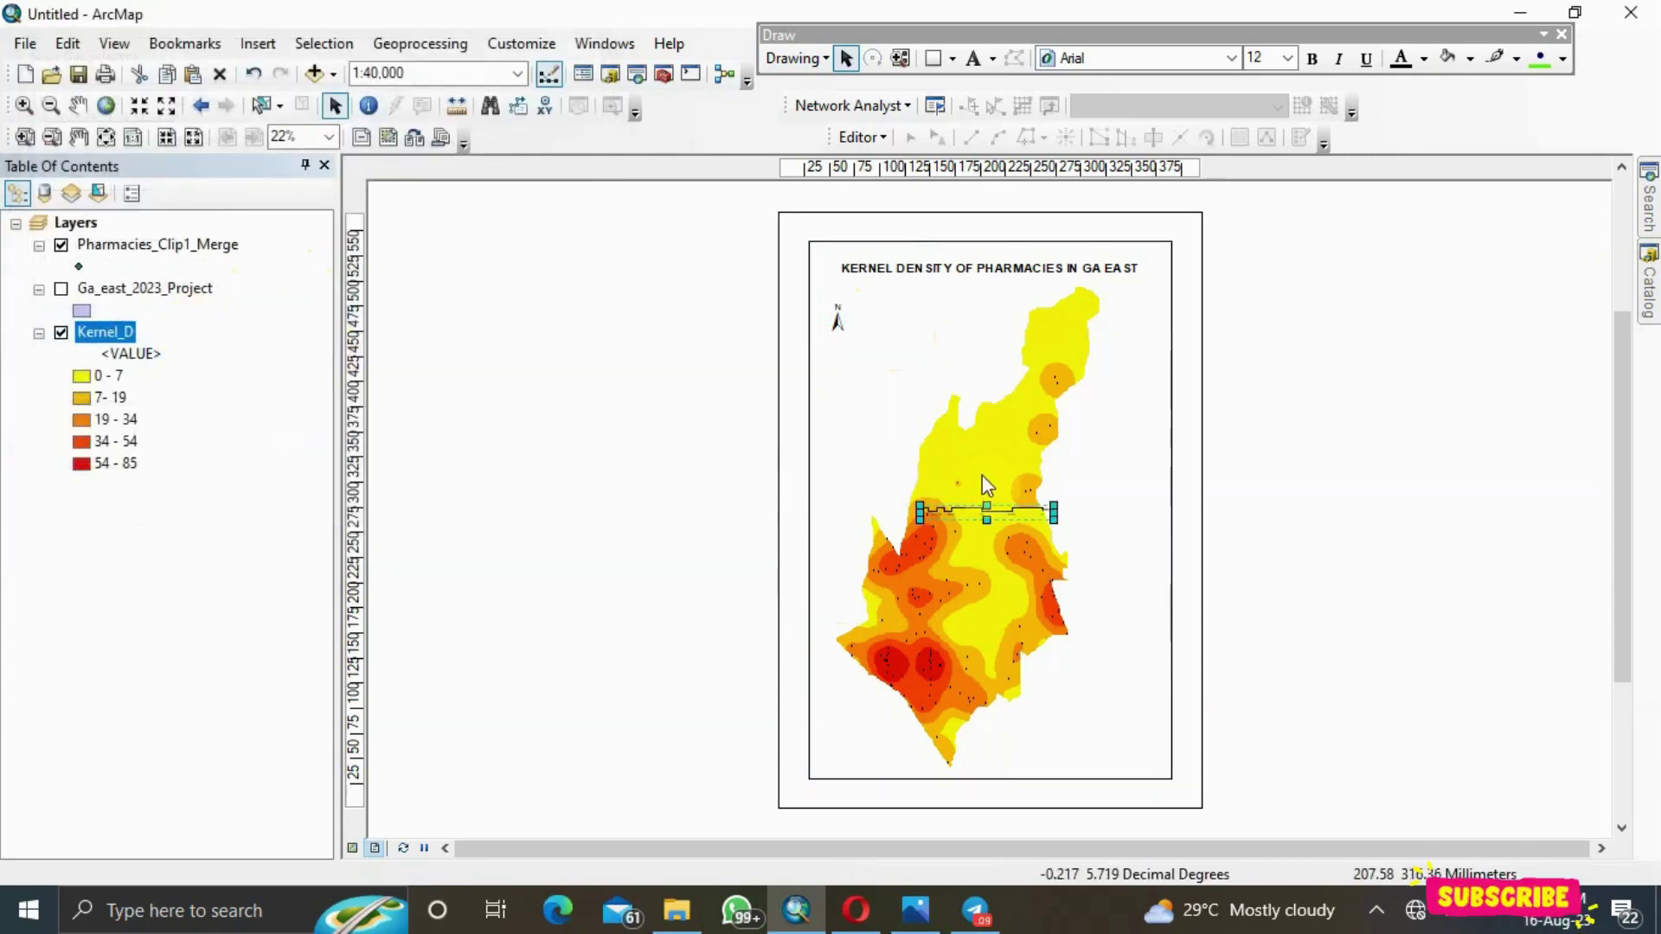
{"action": "left_click_drag", "start_coordinate": [988, 512], "coordinate": [1067, 756]}
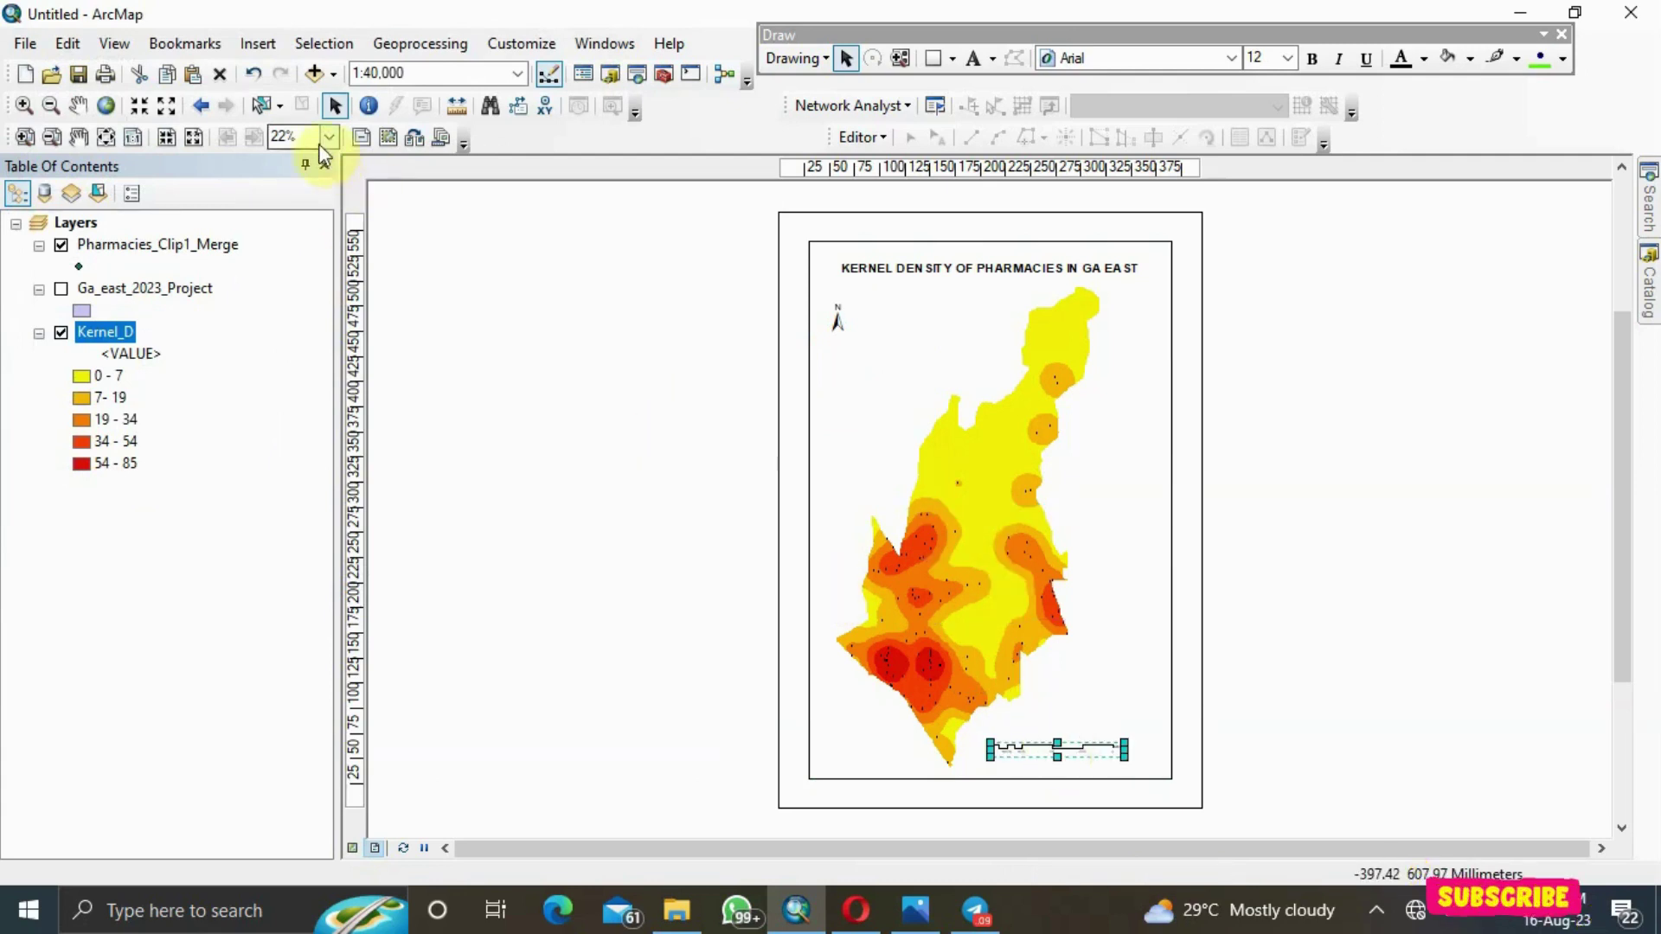
Insert a one-column legend for the Pharmacies_Clip1_Merge and Kernel_D layers, keeping the wizard's default settings
{"action": "left_click", "coordinate": [259, 41]}
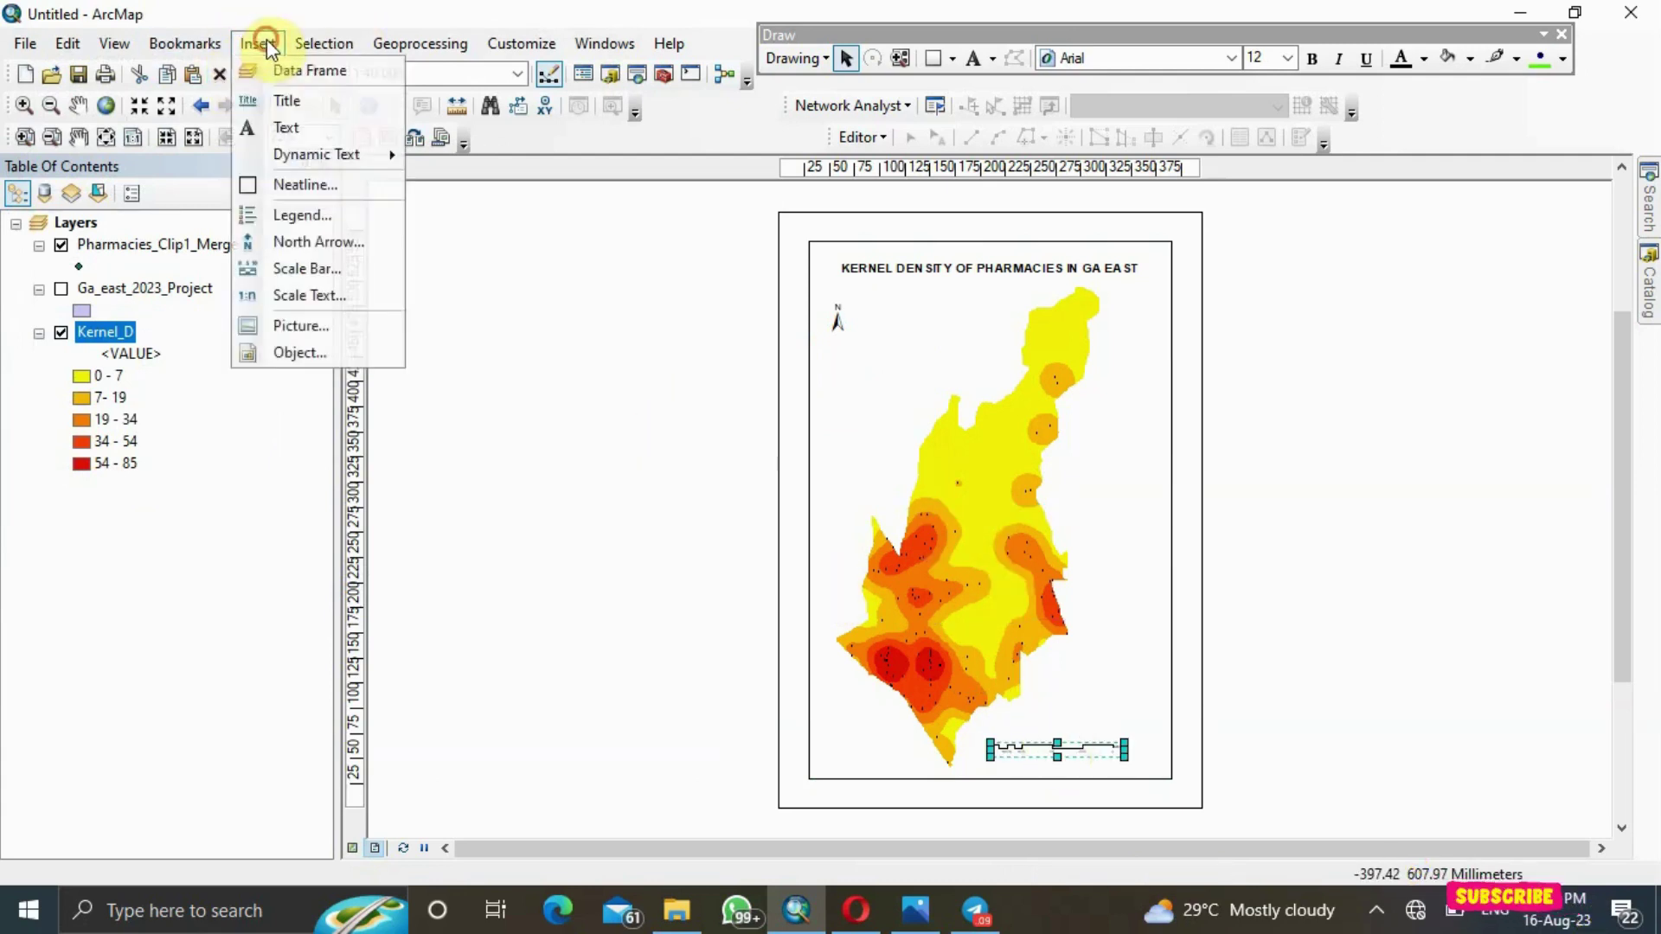
{"action": "left_click", "coordinate": [326, 211]}
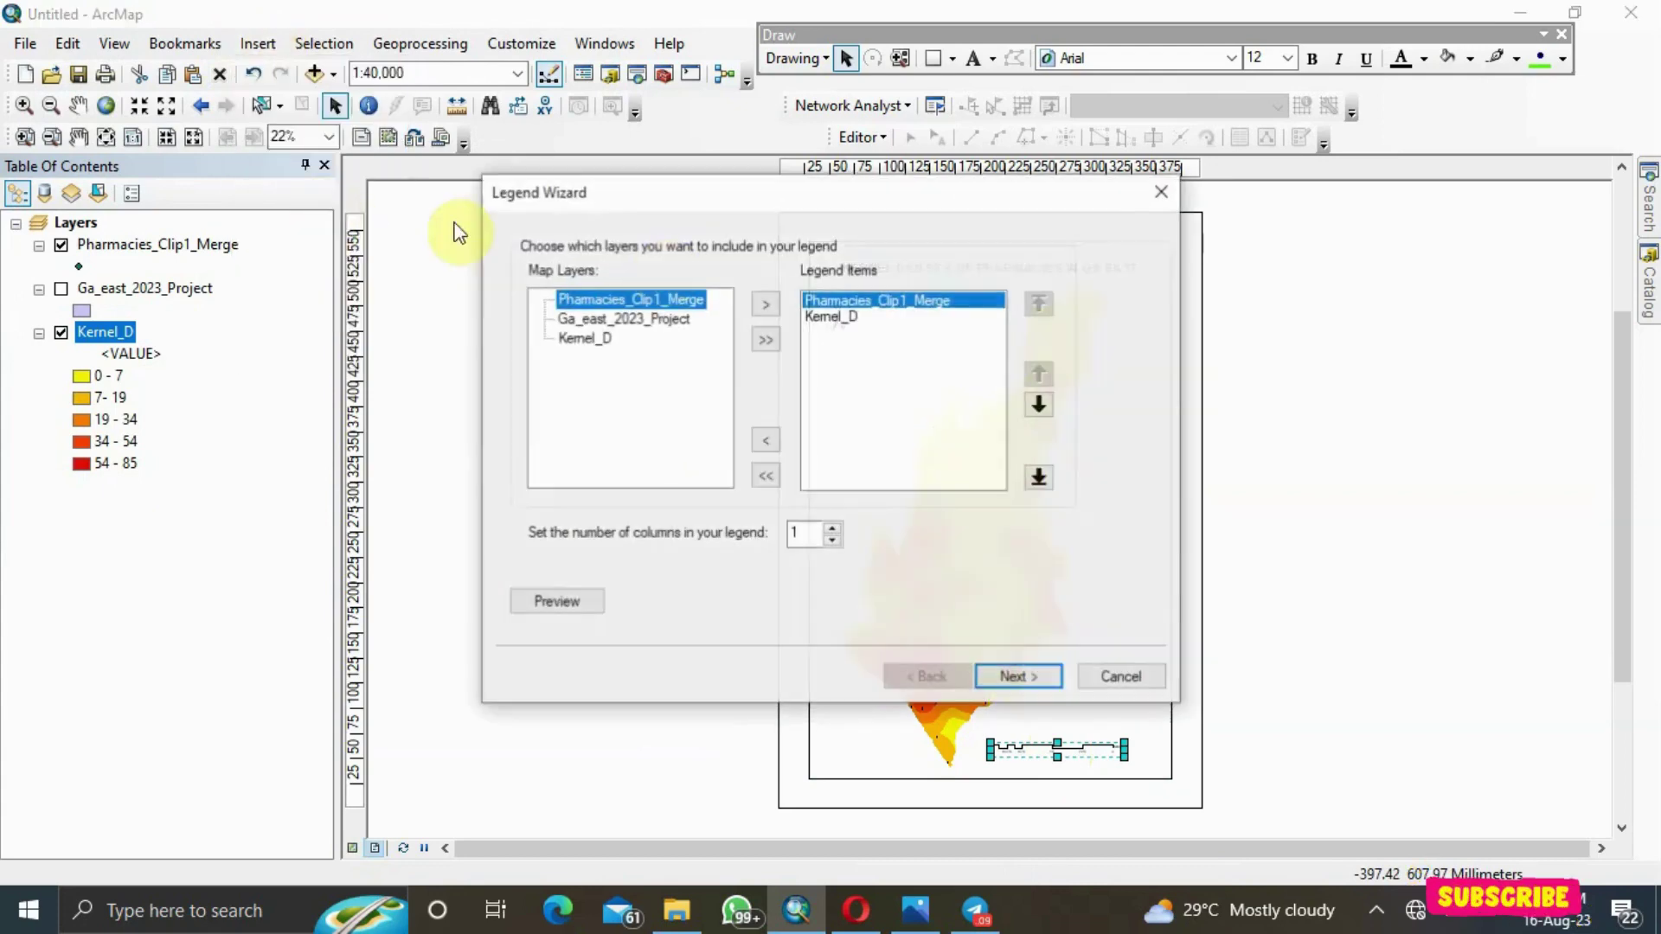
{"action": "left_click", "coordinate": [1053, 678]}
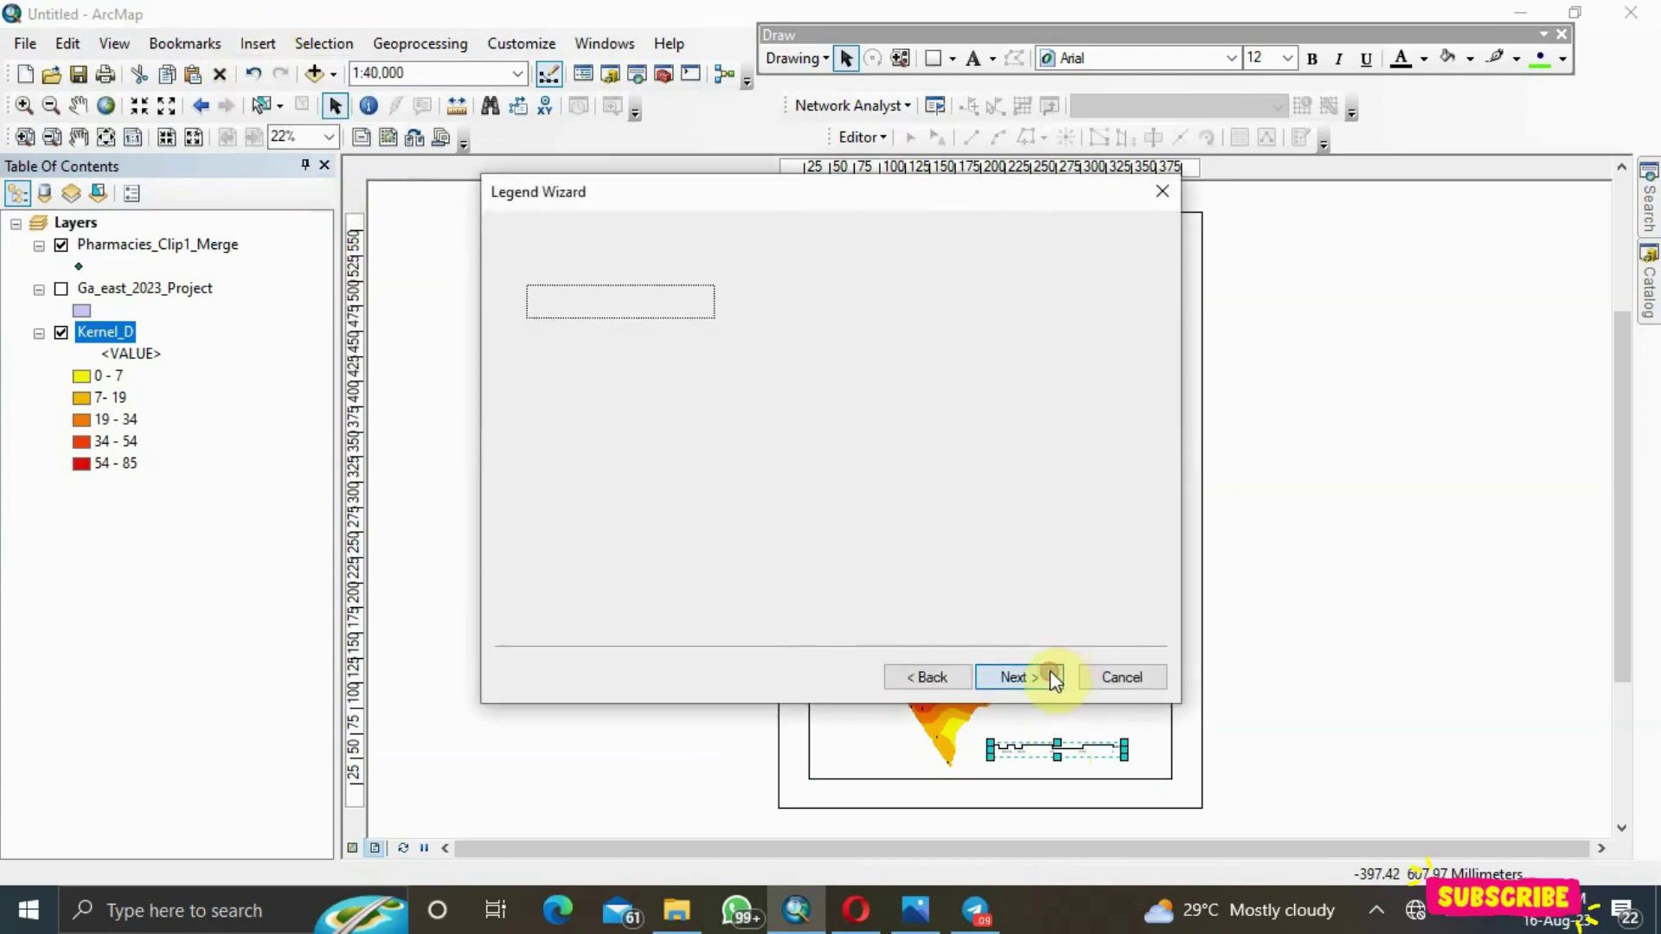
{"action": "left_click", "coordinate": [1053, 678]}
{"action": "left_click", "coordinate": [1053, 678]}
{"action": "left_click", "coordinate": [1053, 678]}
{"action": "left_click", "coordinate": [1054, 678]}
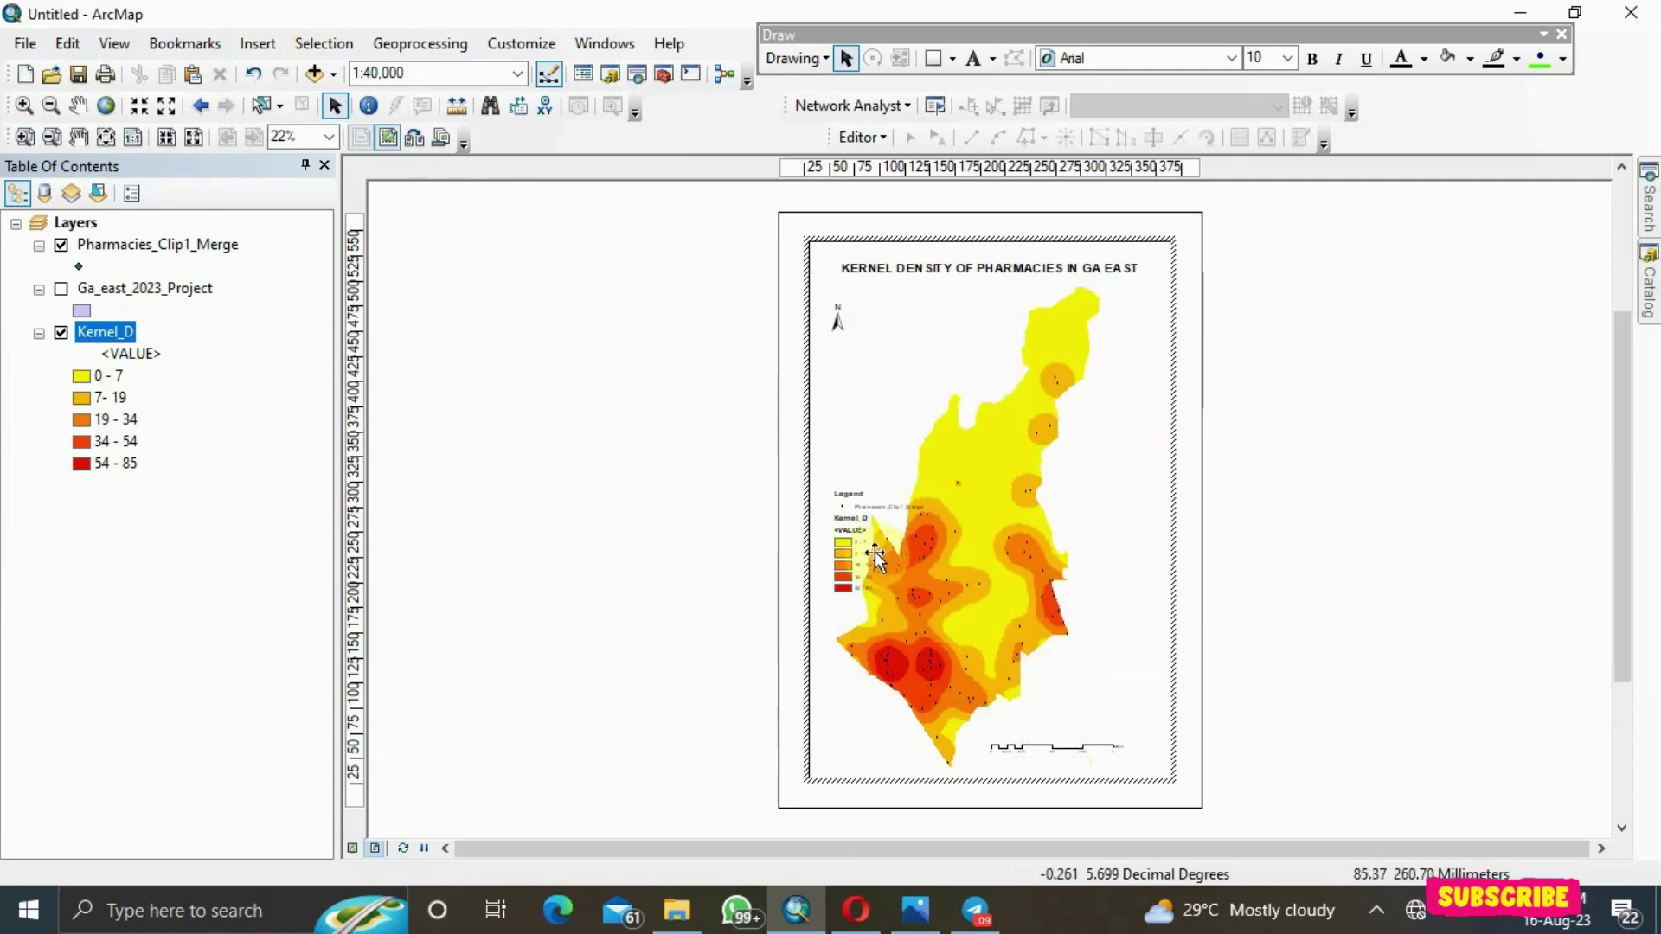
Move the legend to the lower-right area of the data frame, just above the scale bar
{"action": "left_click", "coordinate": [716, 571]}
{"action": "left_click", "coordinate": [838, 570]}
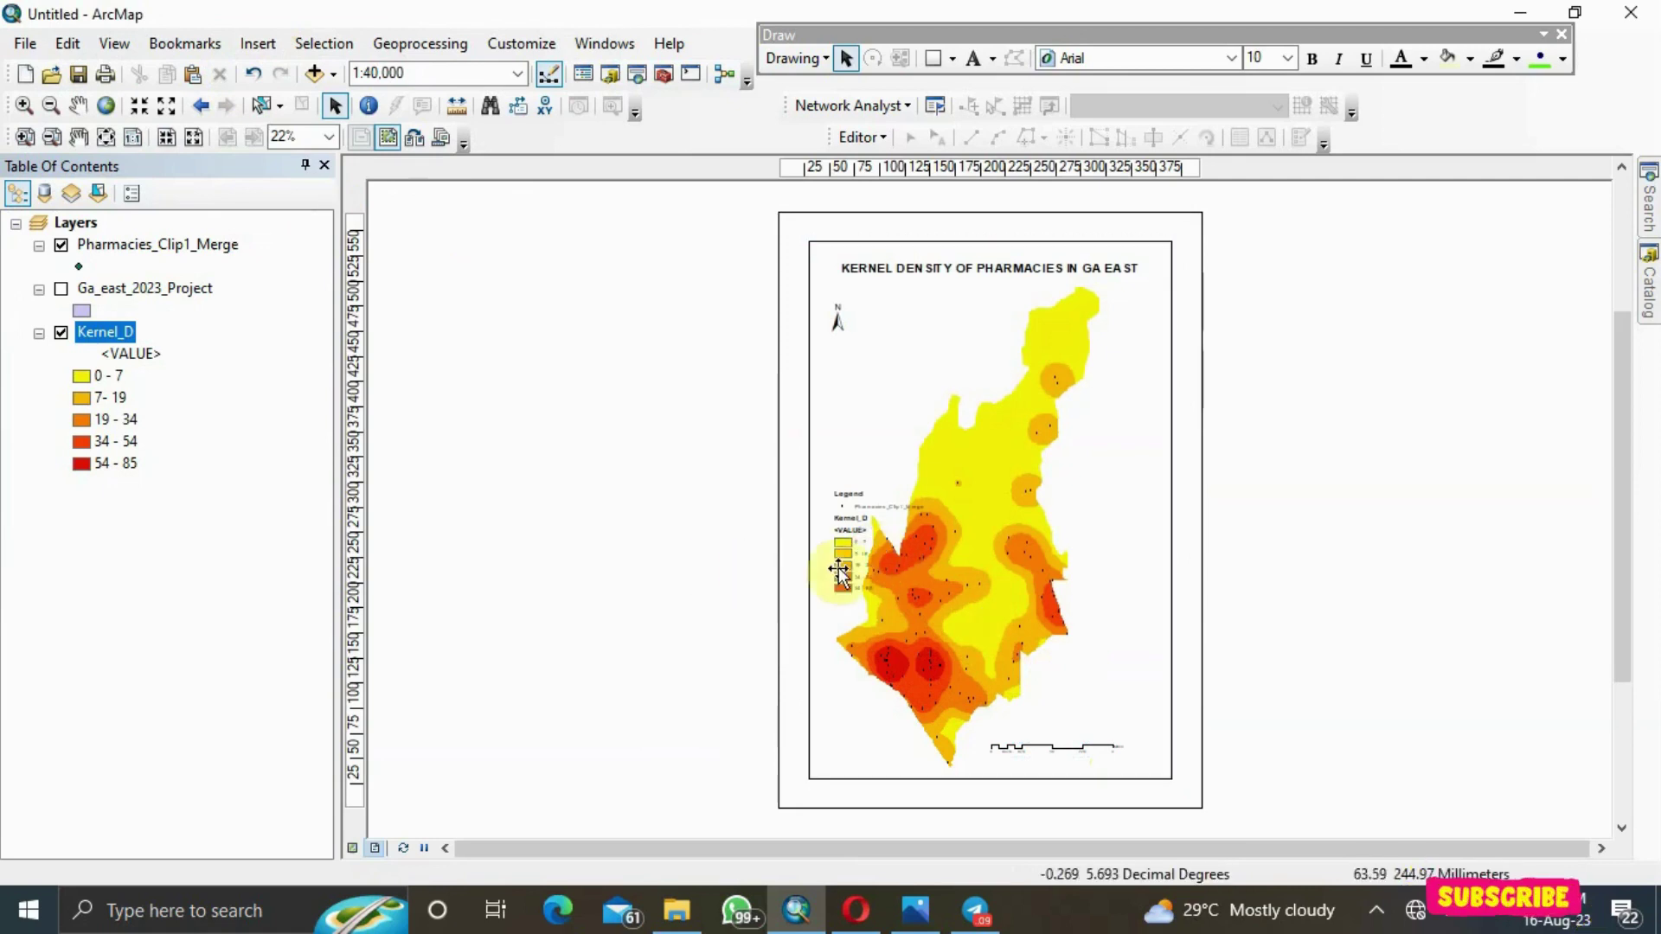
{"action": "mouse_move", "coordinate": [863, 571]}
{"action": "left_mouse_down"}
{"action": "mouse_move", "coordinate": [1124, 631]}
{"action": "mouse_move", "coordinate": [1114, 571]}
{"action": "mouse_move", "coordinate": [1104, 723]}
{"action": "mouse_move", "coordinate": [1095, 702]}
{"action": "left_mouse_up"}
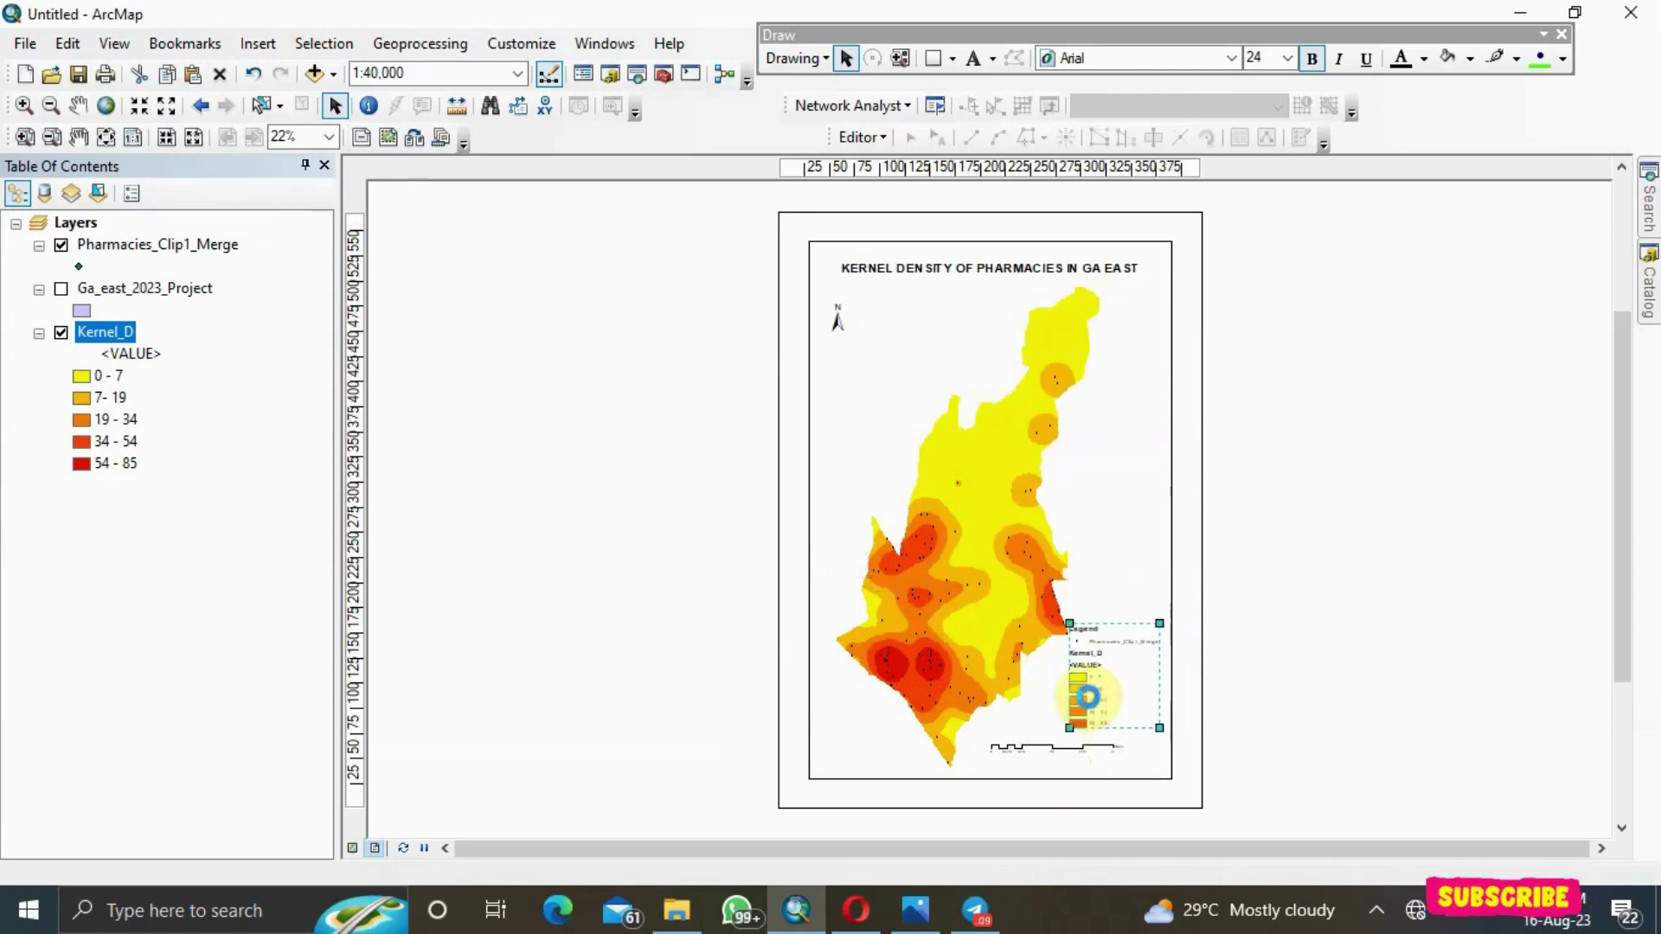
{"action": "left_click", "coordinate": [1117, 566]}
{"action": "left_click", "coordinate": [1106, 661]}
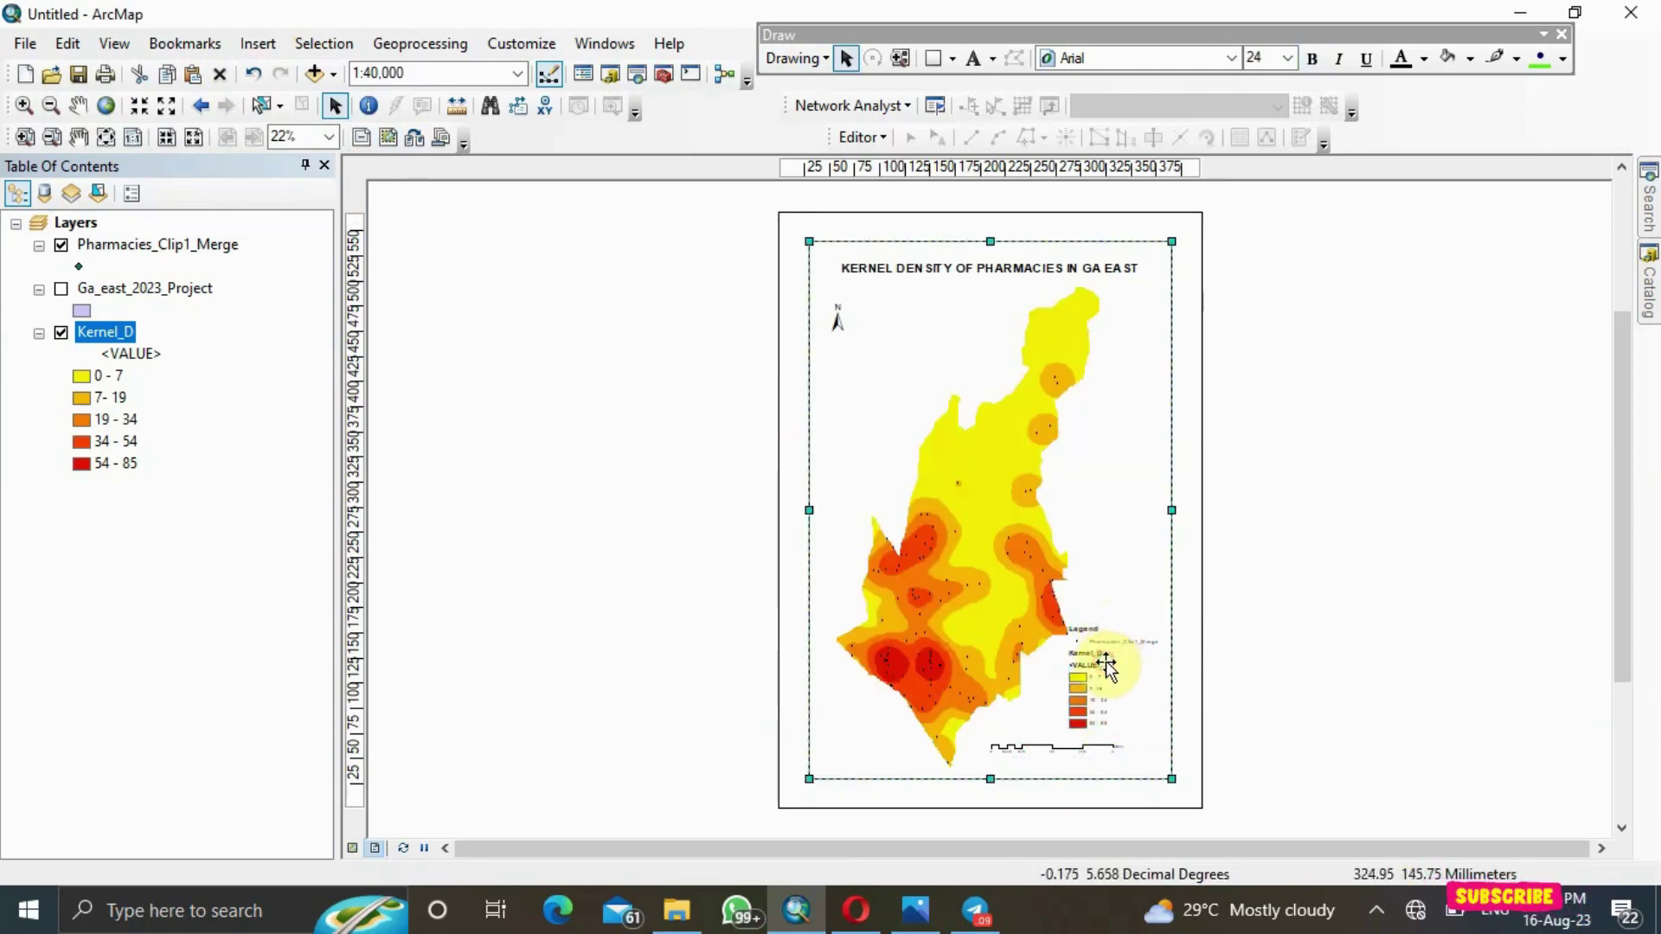
{"action": "left_click_drag", "start_coordinate": [1133, 694], "coordinate": [1140, 697]}
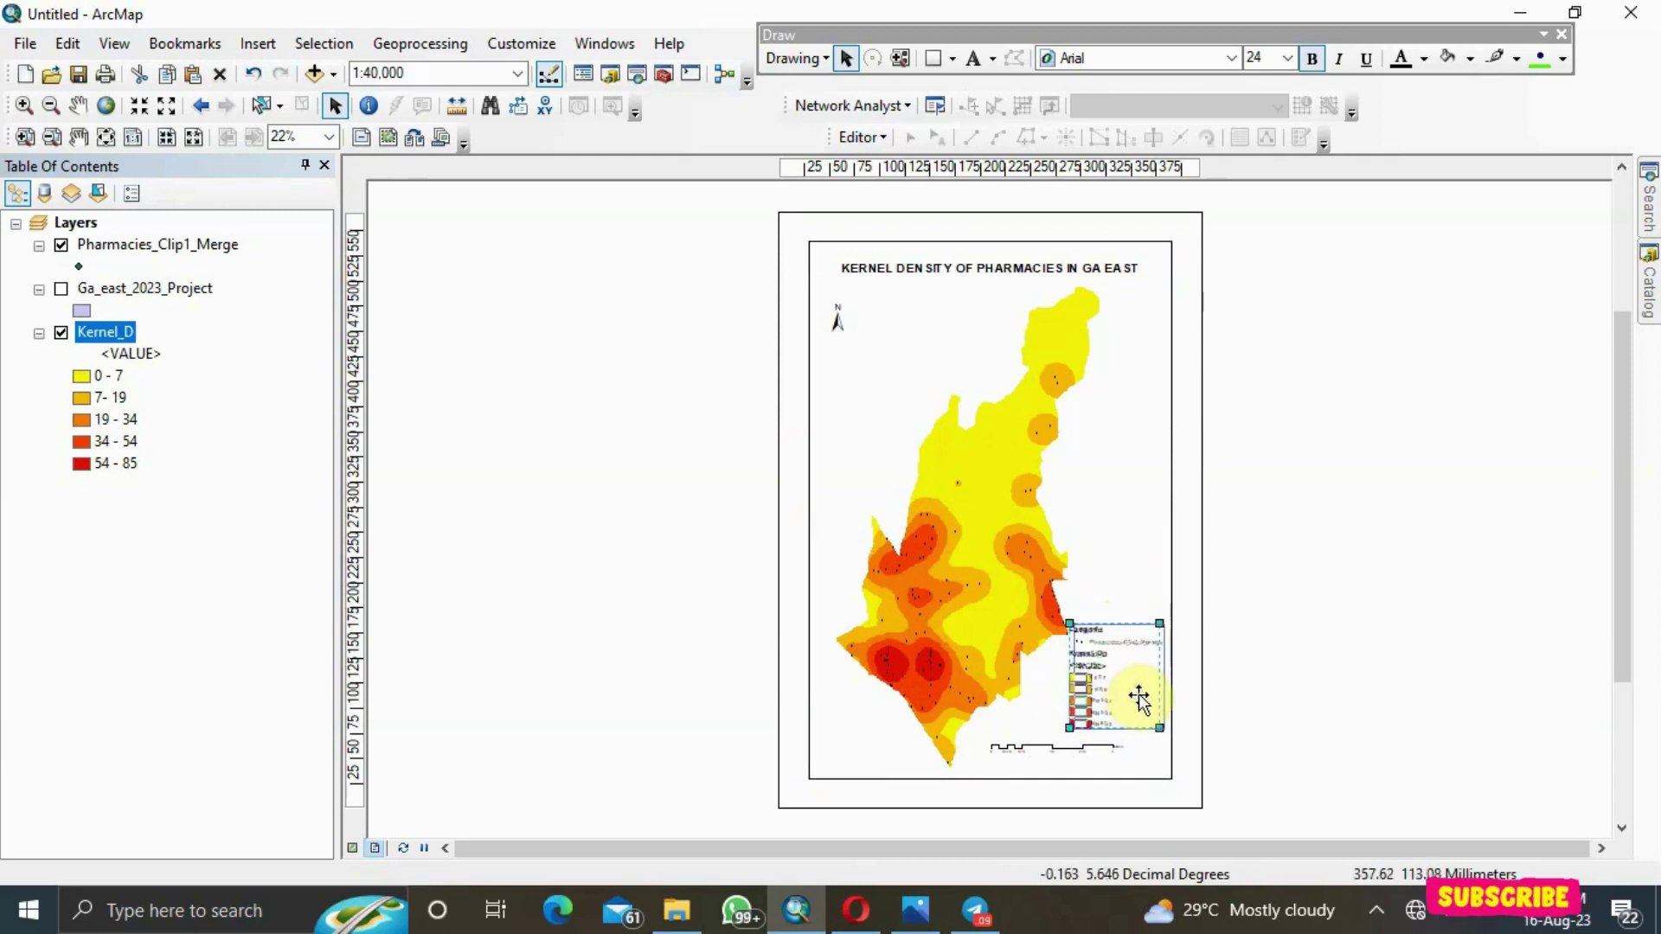
Start a new graticule in the data frame's properties and set its appearance to labels only
{"action": "left_click", "coordinate": [1119, 509]}
{"action": "right_click", "coordinate": [1119, 508]}
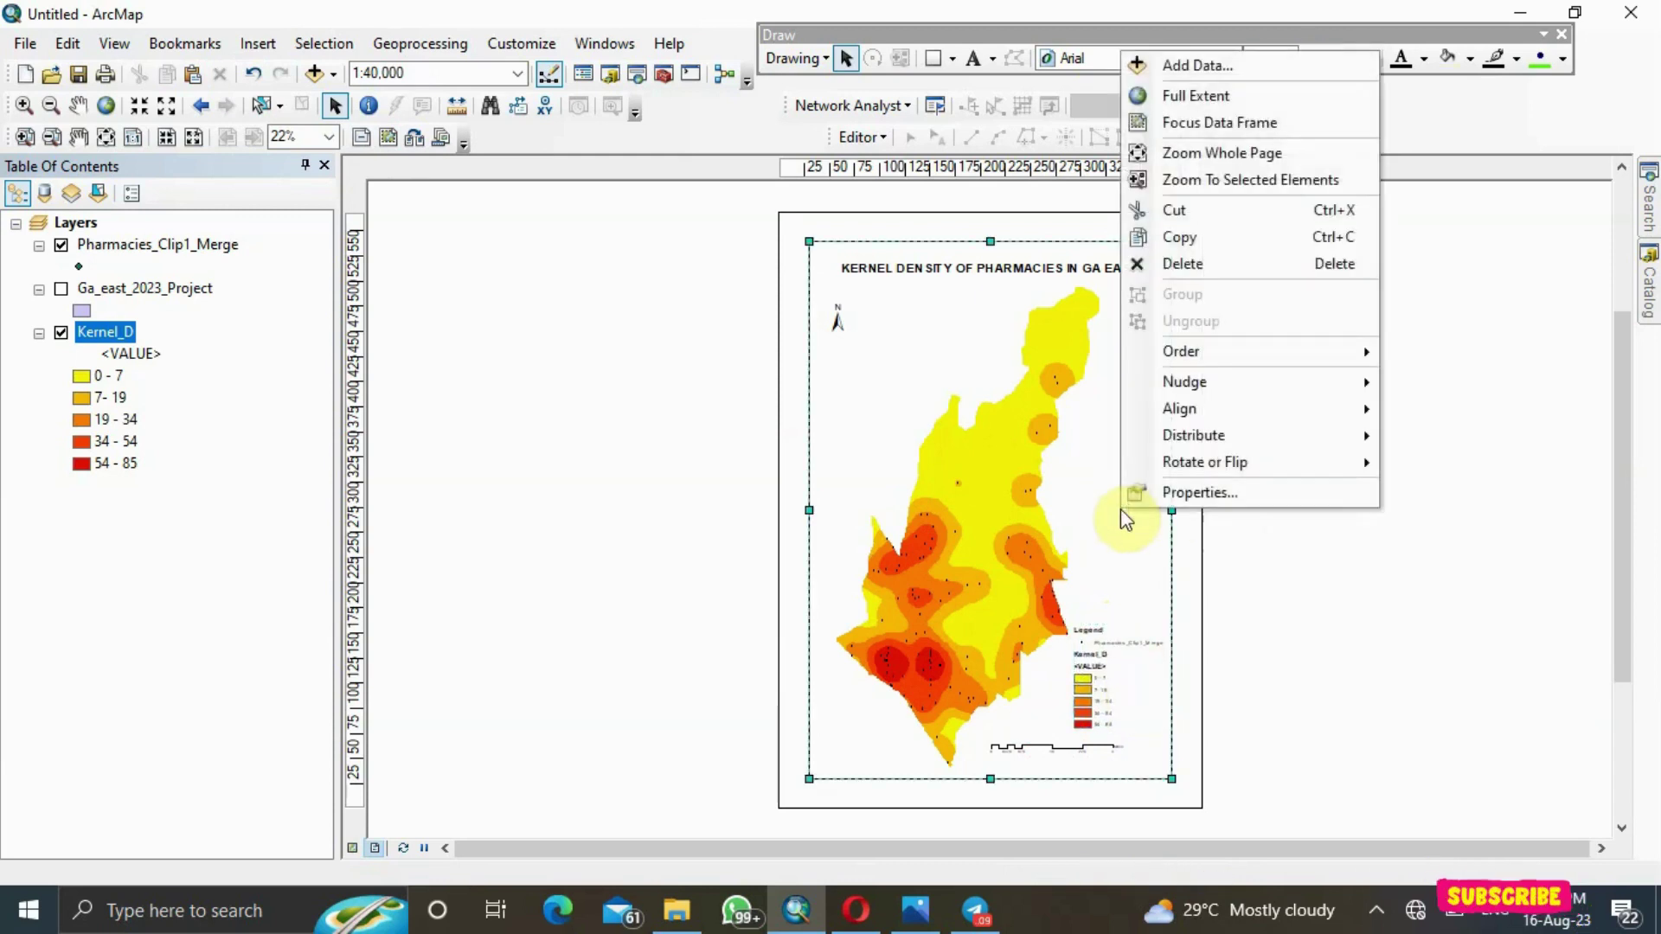
{"action": "left_click", "coordinate": [1195, 491]}
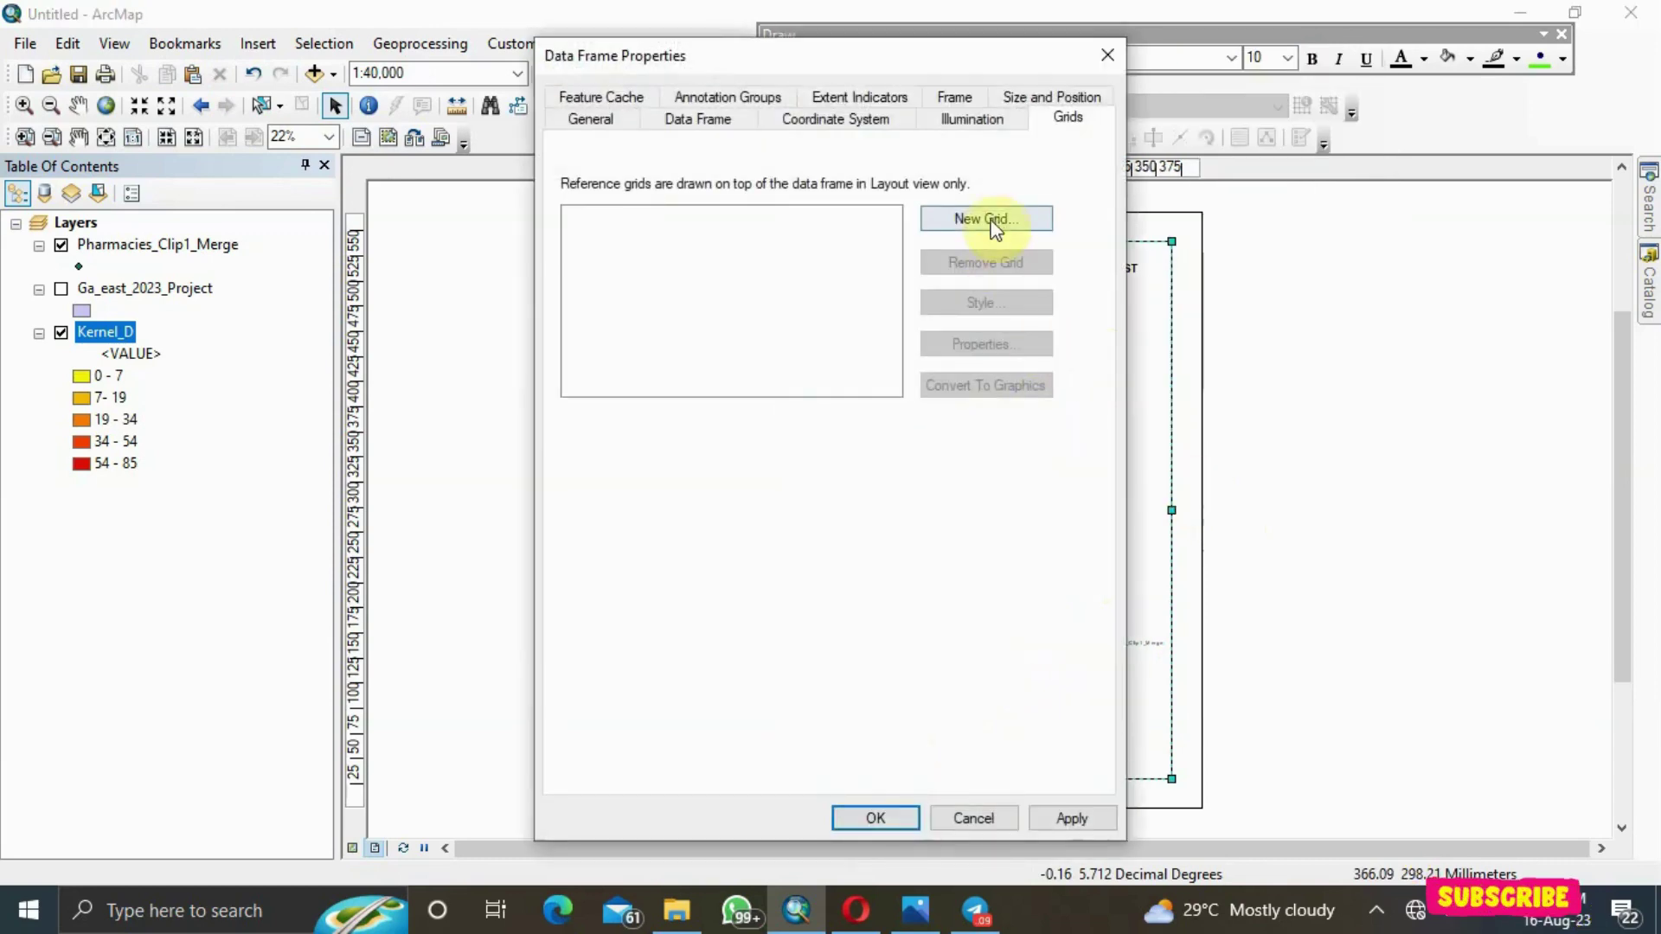
{"action": "left_click", "coordinate": [990, 221]}
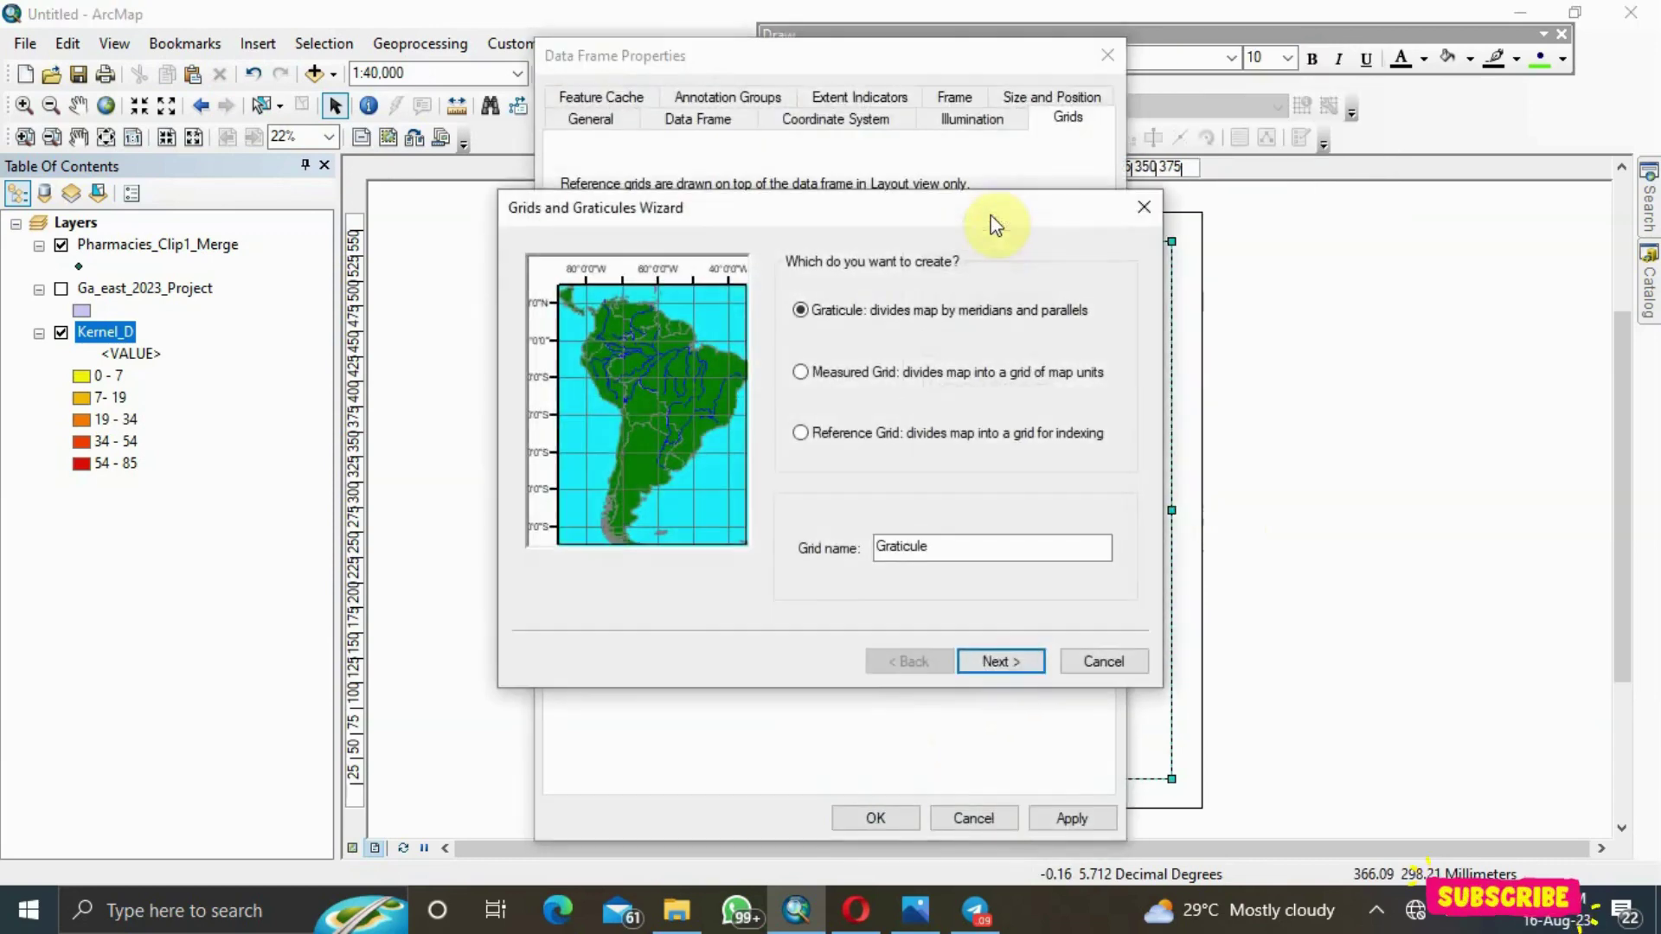
{"action": "left_click", "coordinate": [997, 662]}
{"action": "left_click", "coordinate": [817, 293]}
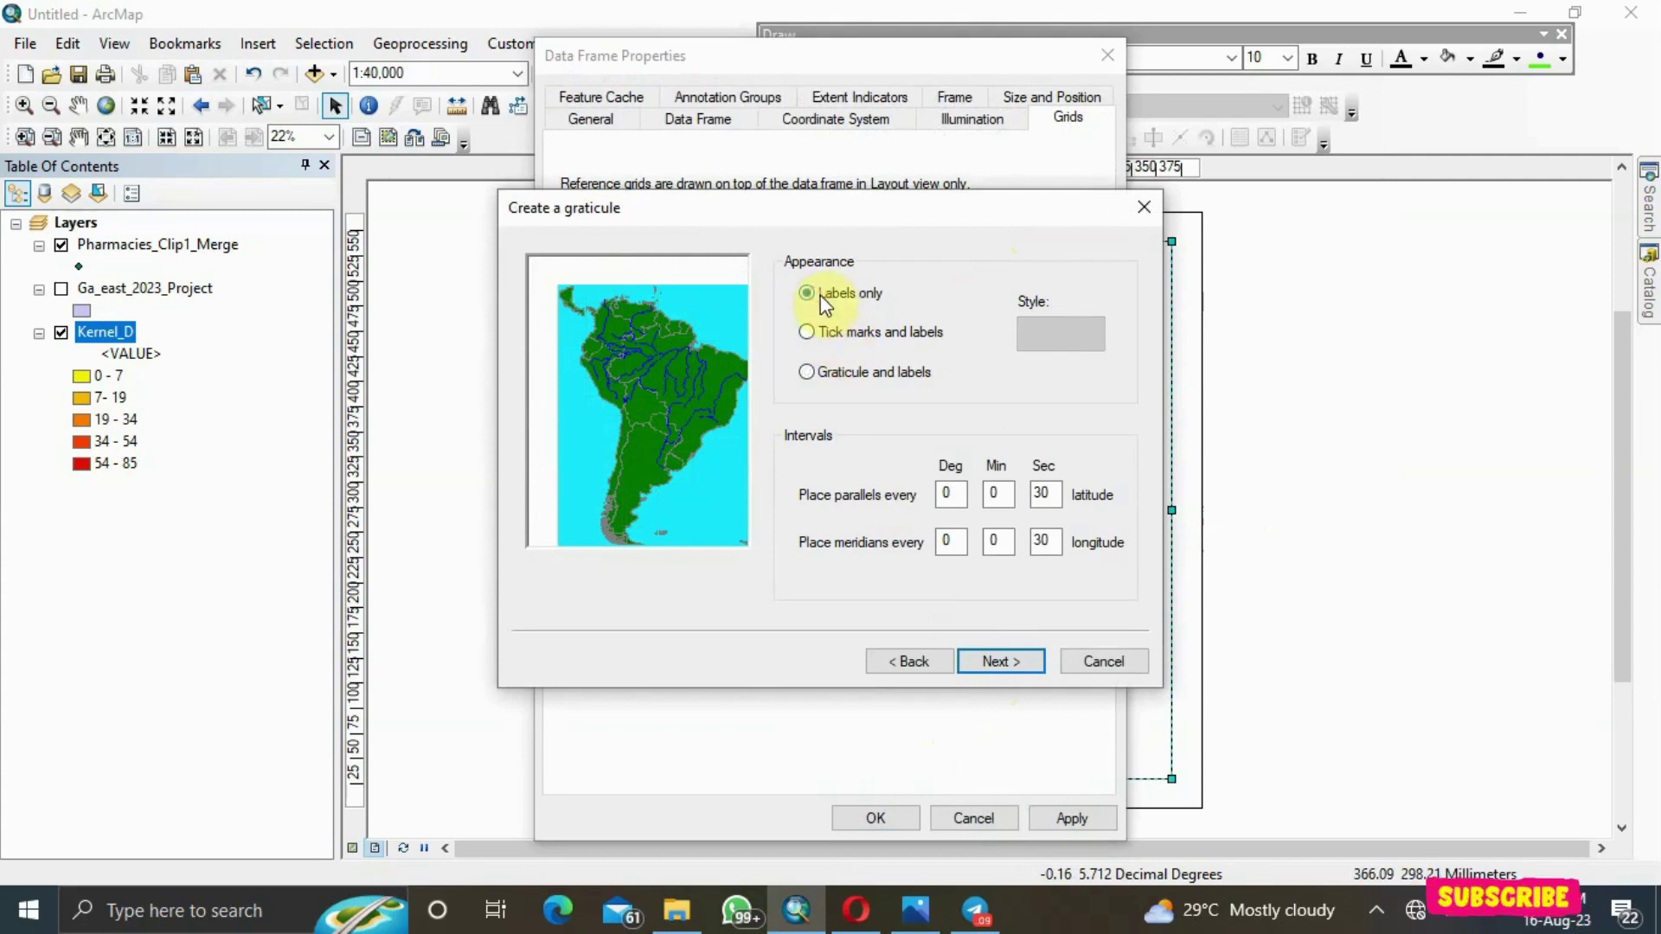
Set the graticule's parallel and meridian intervals to 80 seconds each
{"action": "double_click", "coordinate": [1055, 494]}
{"action": "key", "text": "BackSpace"}
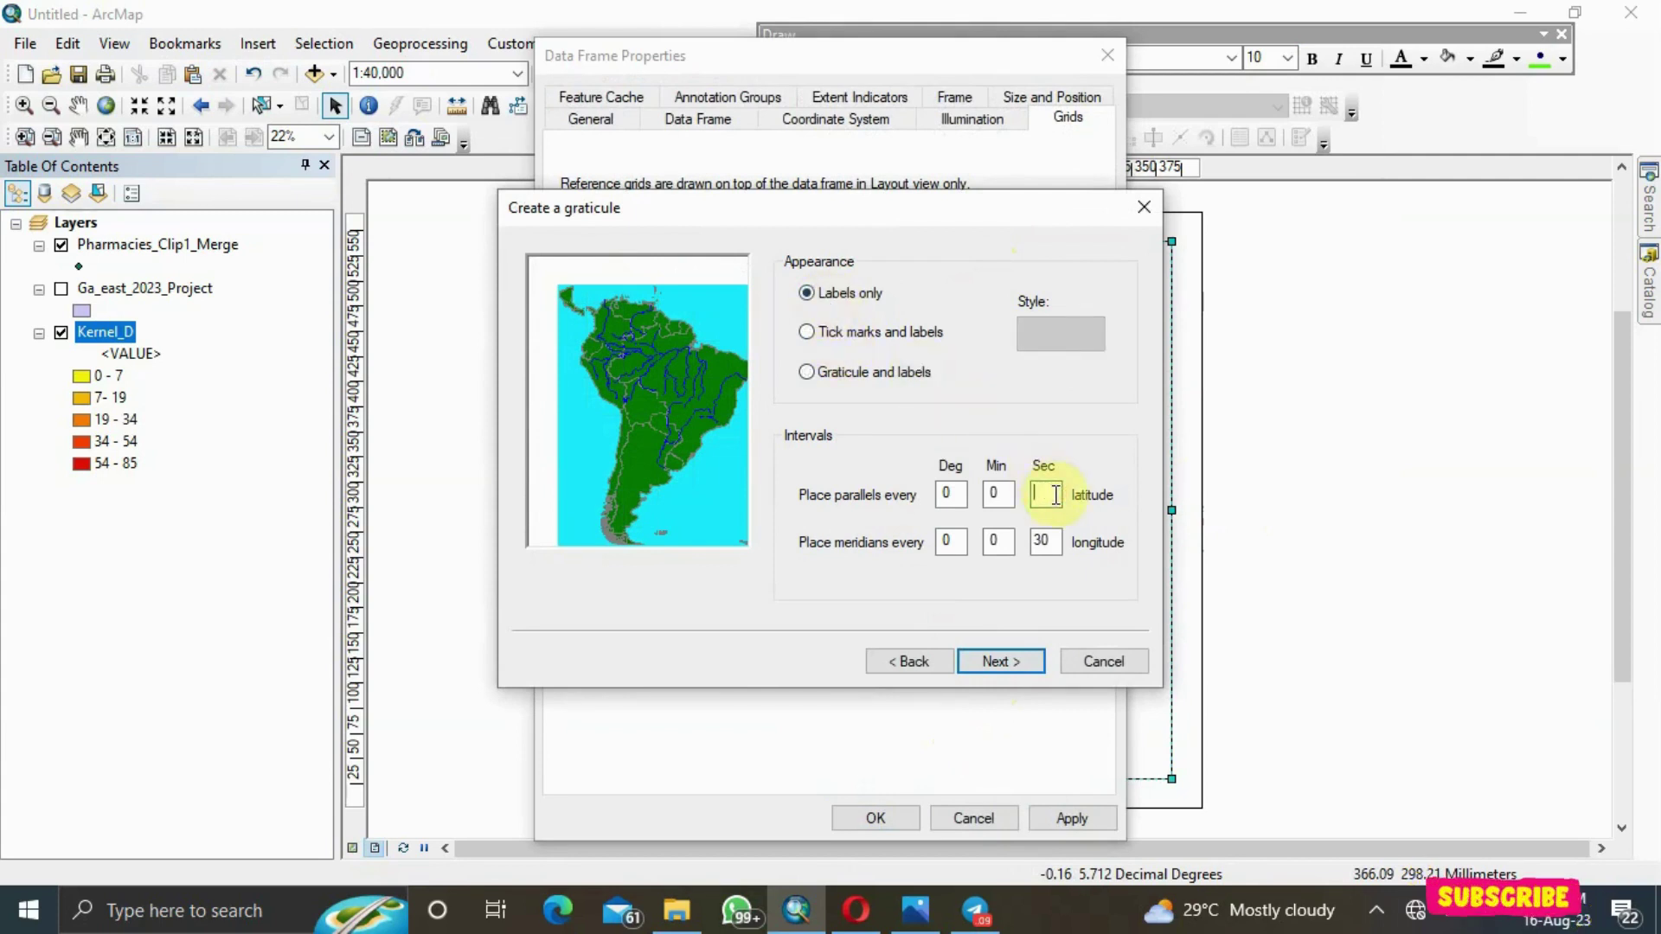
{"action": "type", "text": "8"}
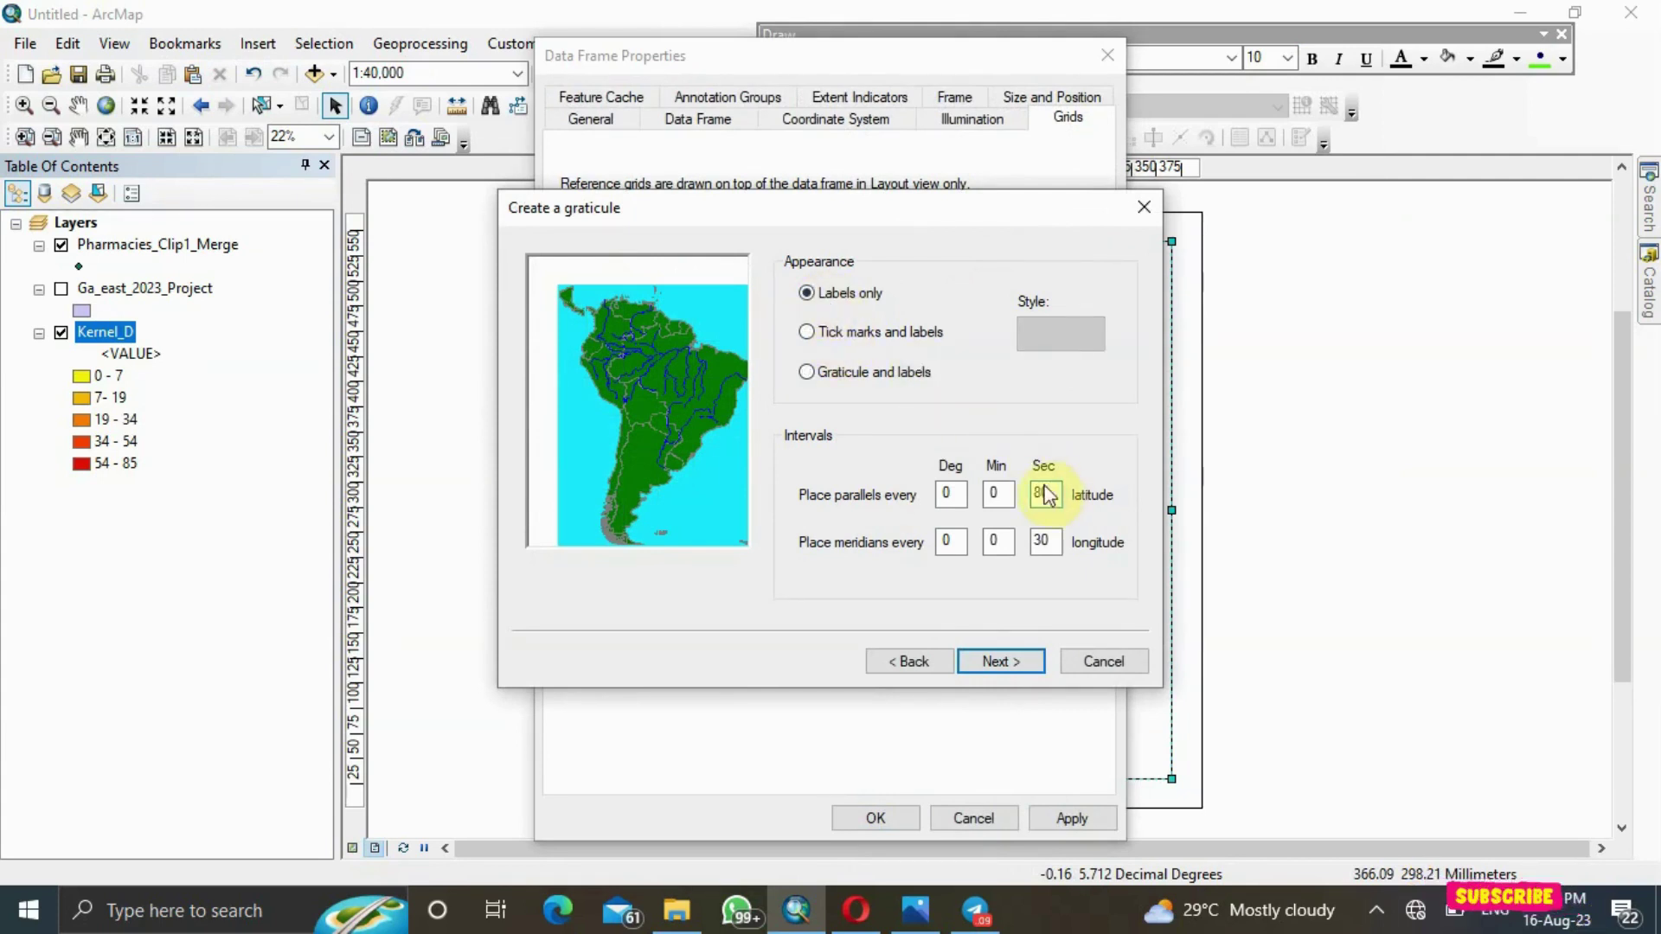
{"action": "double_click", "coordinate": [1049, 539]}
{"action": "key", "text": "BackSpace"}
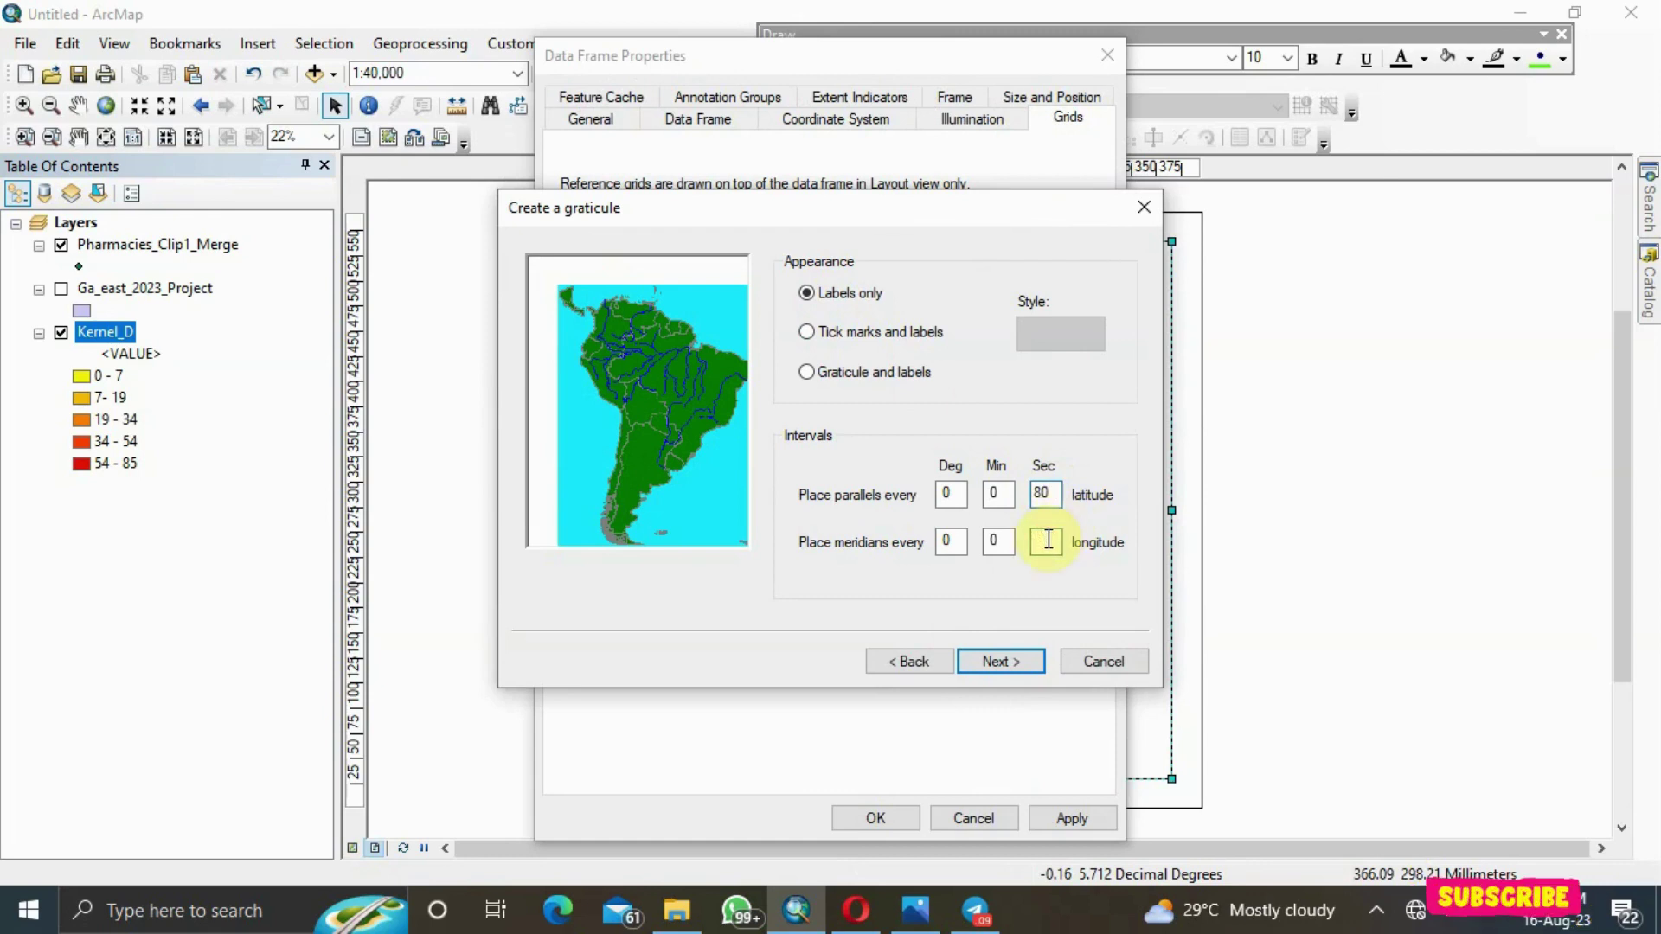
{"action": "type", "text": "80"}
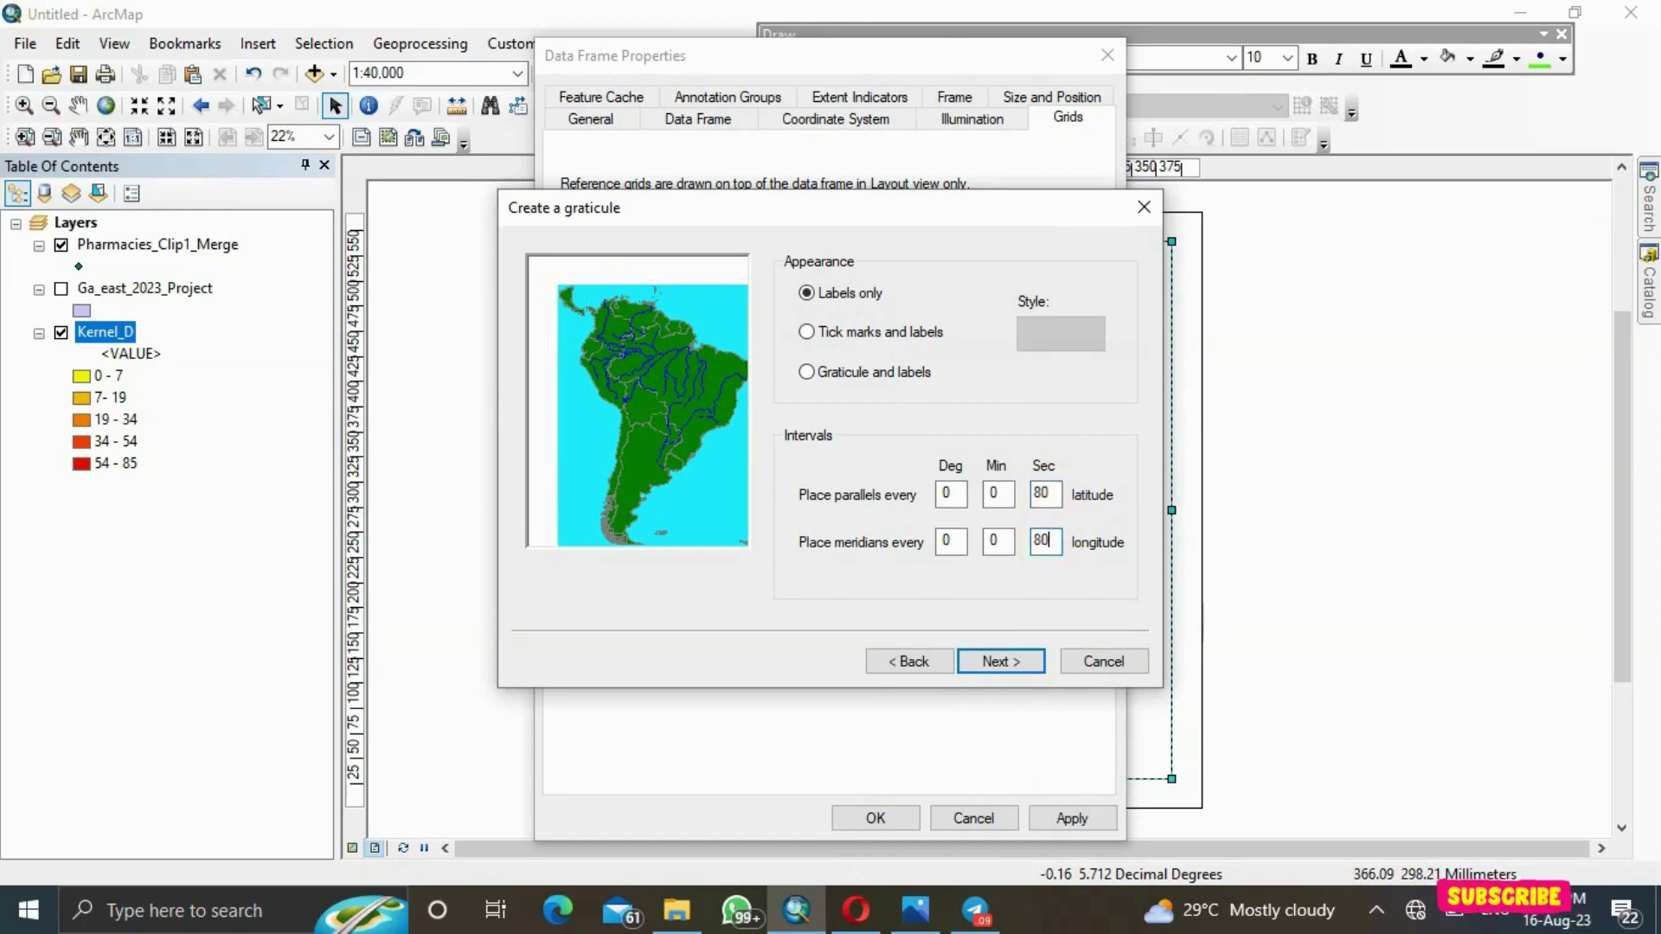
Finish the graticule with the remaining default options, apply it to the data frame and close the properties
{"action": "left_click", "coordinate": [1009, 655]}
{"action": "left_click", "coordinate": [1009, 655]}
{"action": "left_click", "coordinate": [1009, 654]}
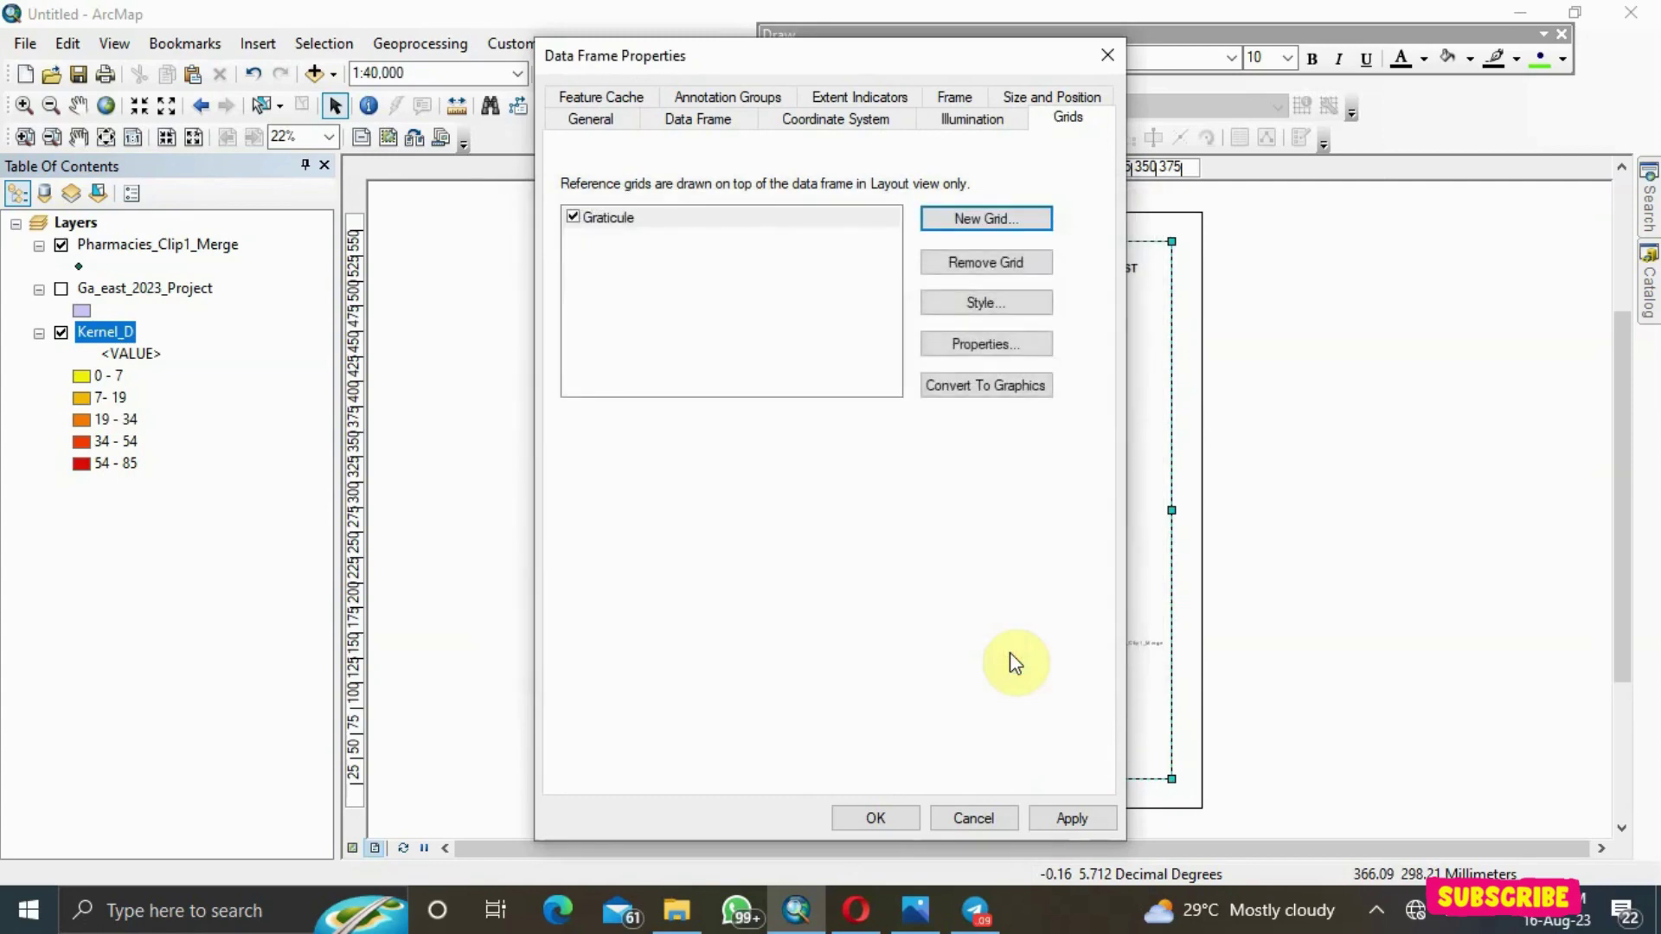
{"action": "left_click", "coordinate": [1064, 821]}
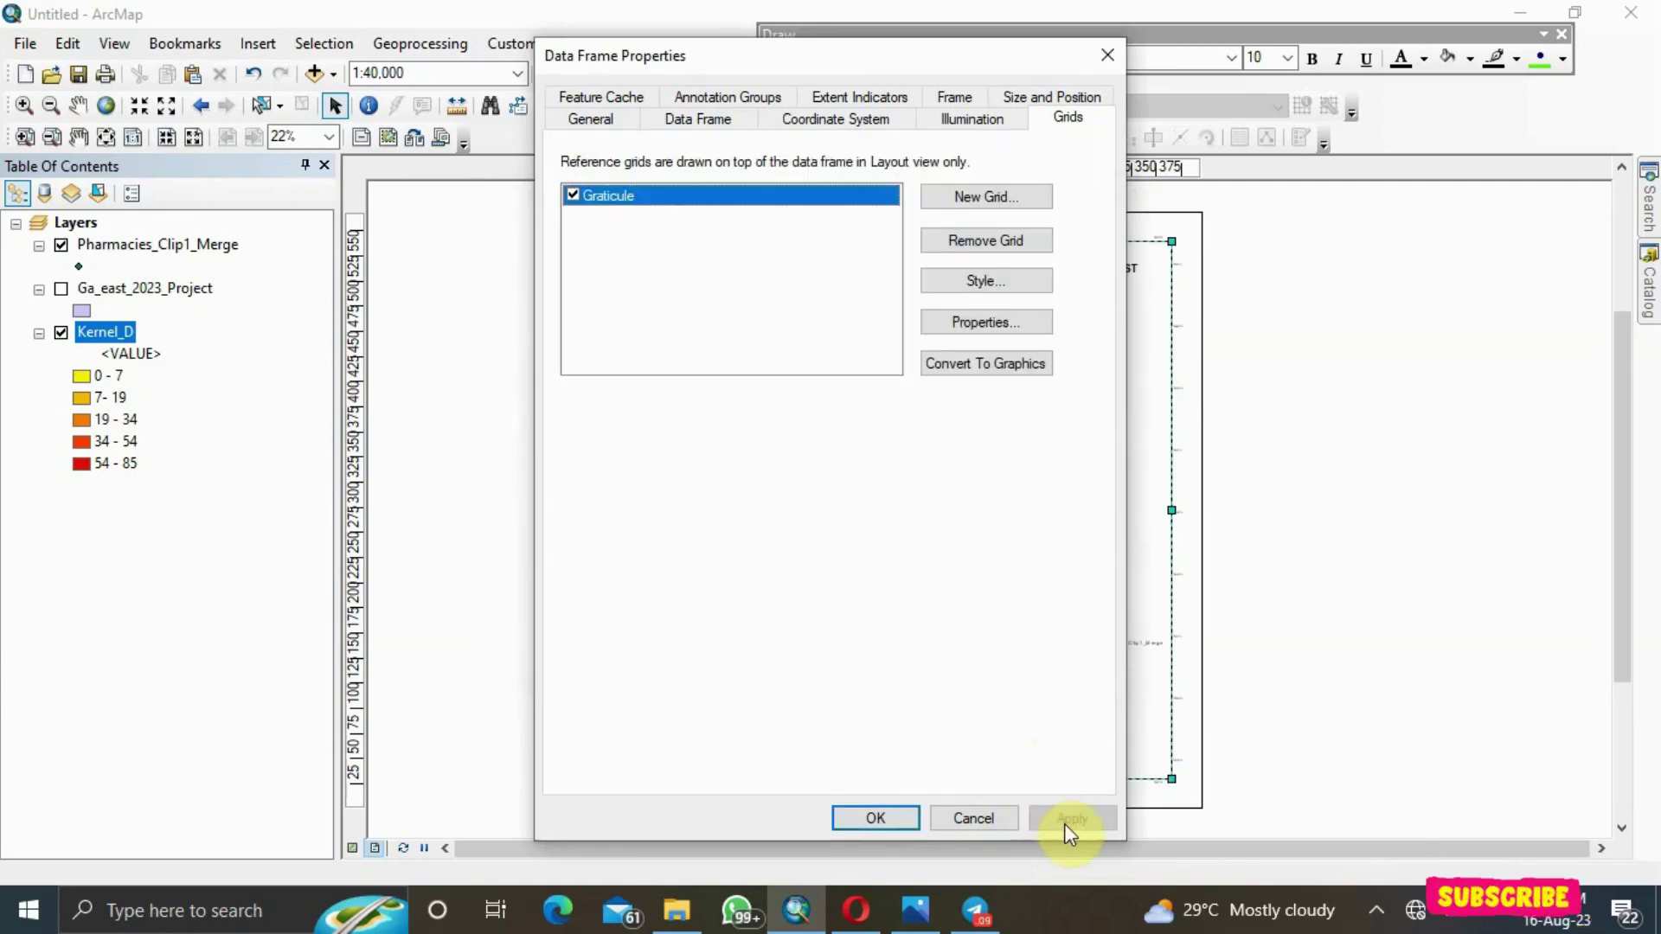
{"action": "left_click", "coordinate": [917, 817]}
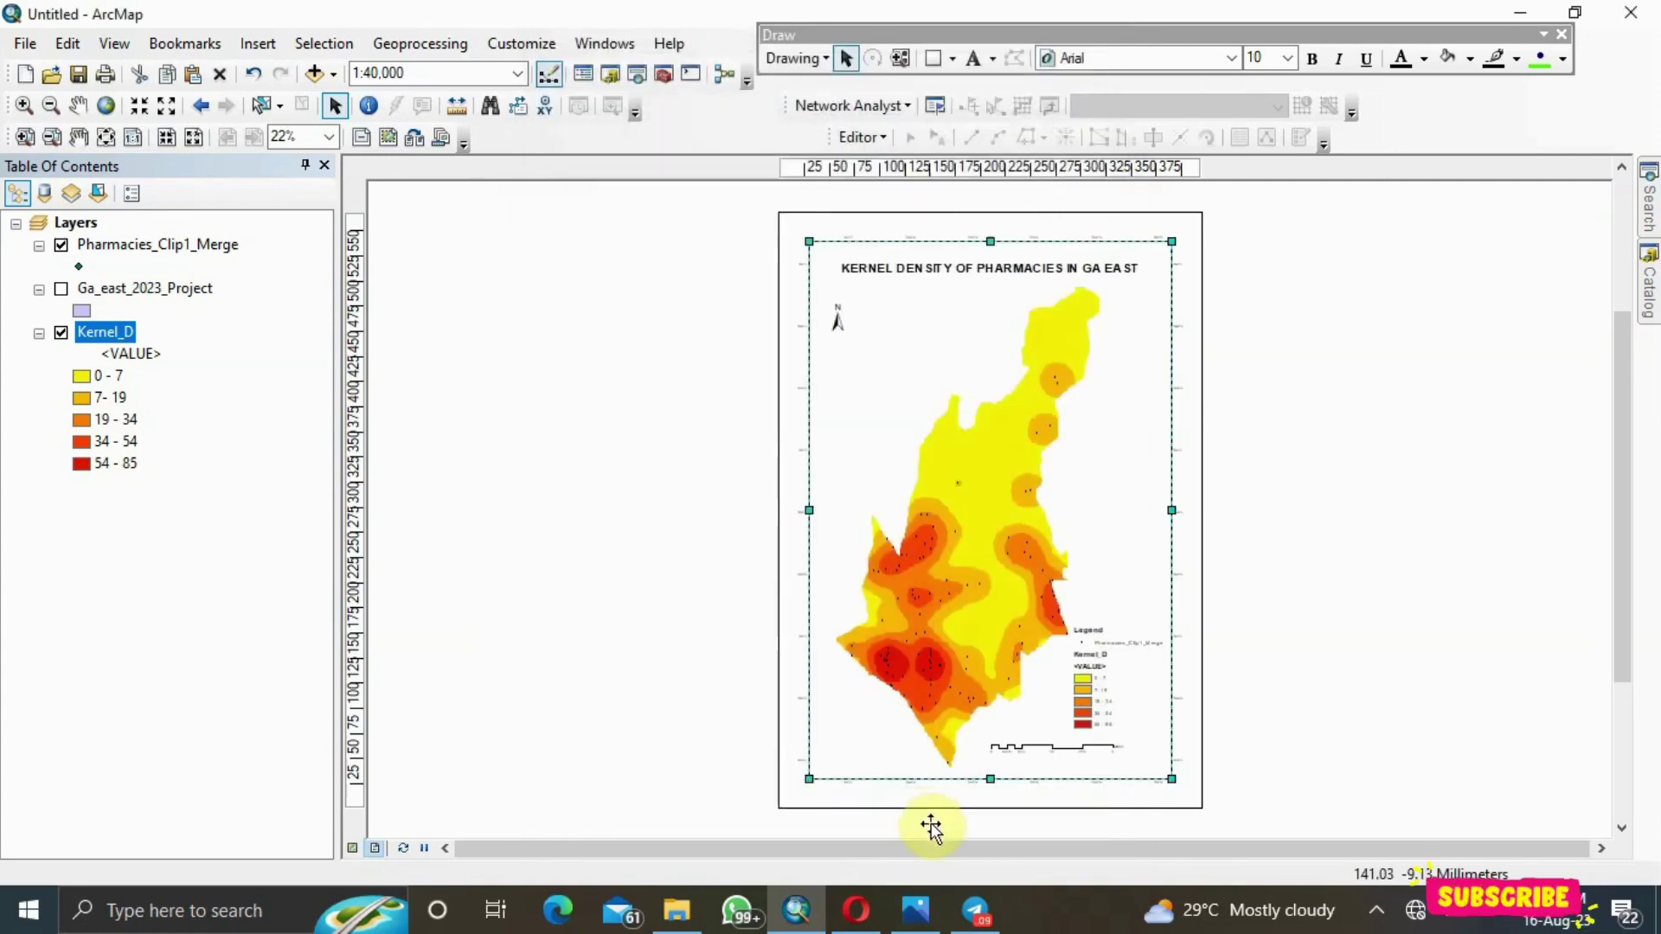
{"action": "left_click", "coordinate": [160, 138]}
{"action": "left_click", "coordinate": [161, 138]}
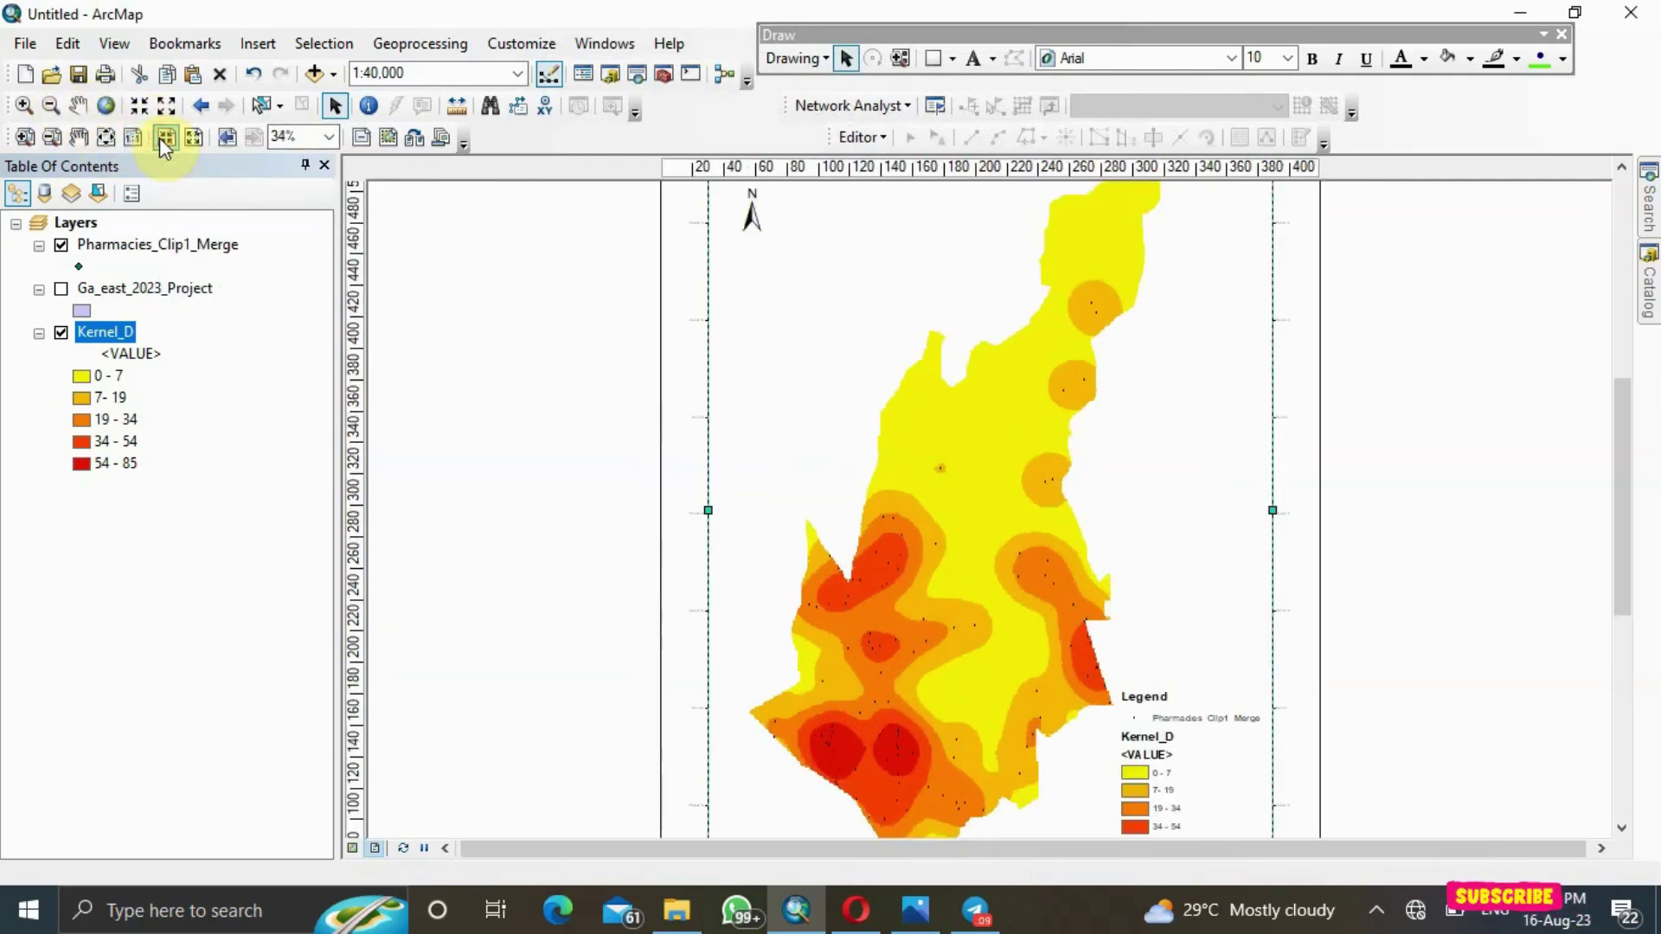
{"action": "left_click", "coordinate": [161, 138]}
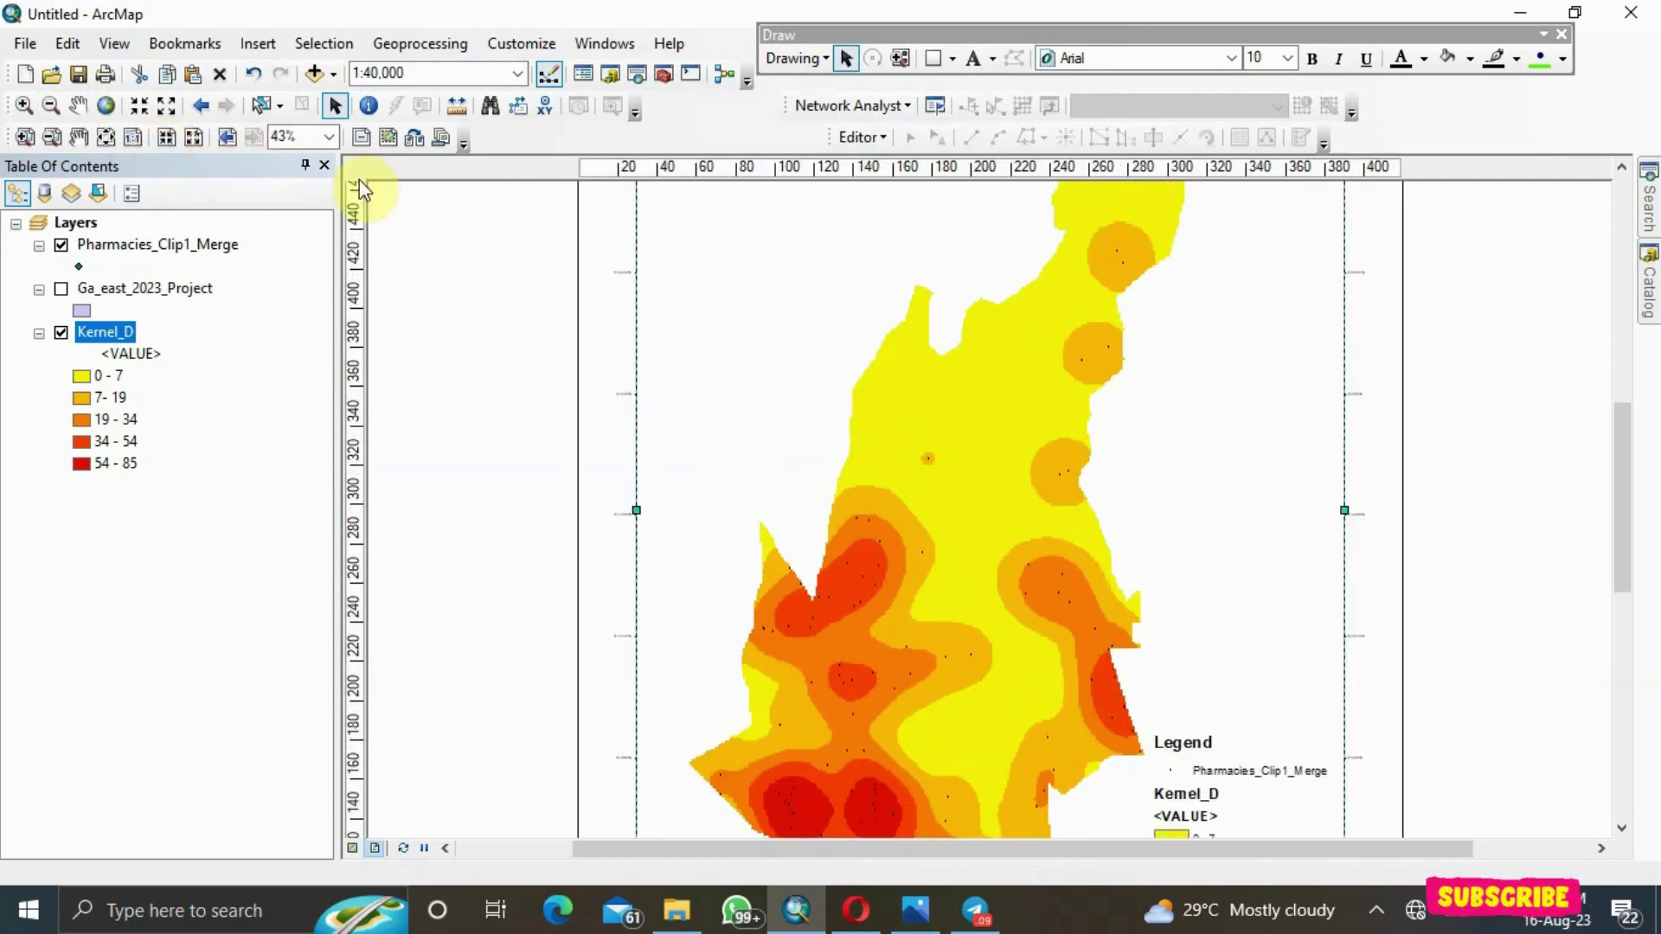
{"action": "scroll", "coordinate": [616, 322], "scroll_direction": "up", "scroll_amount": 4}
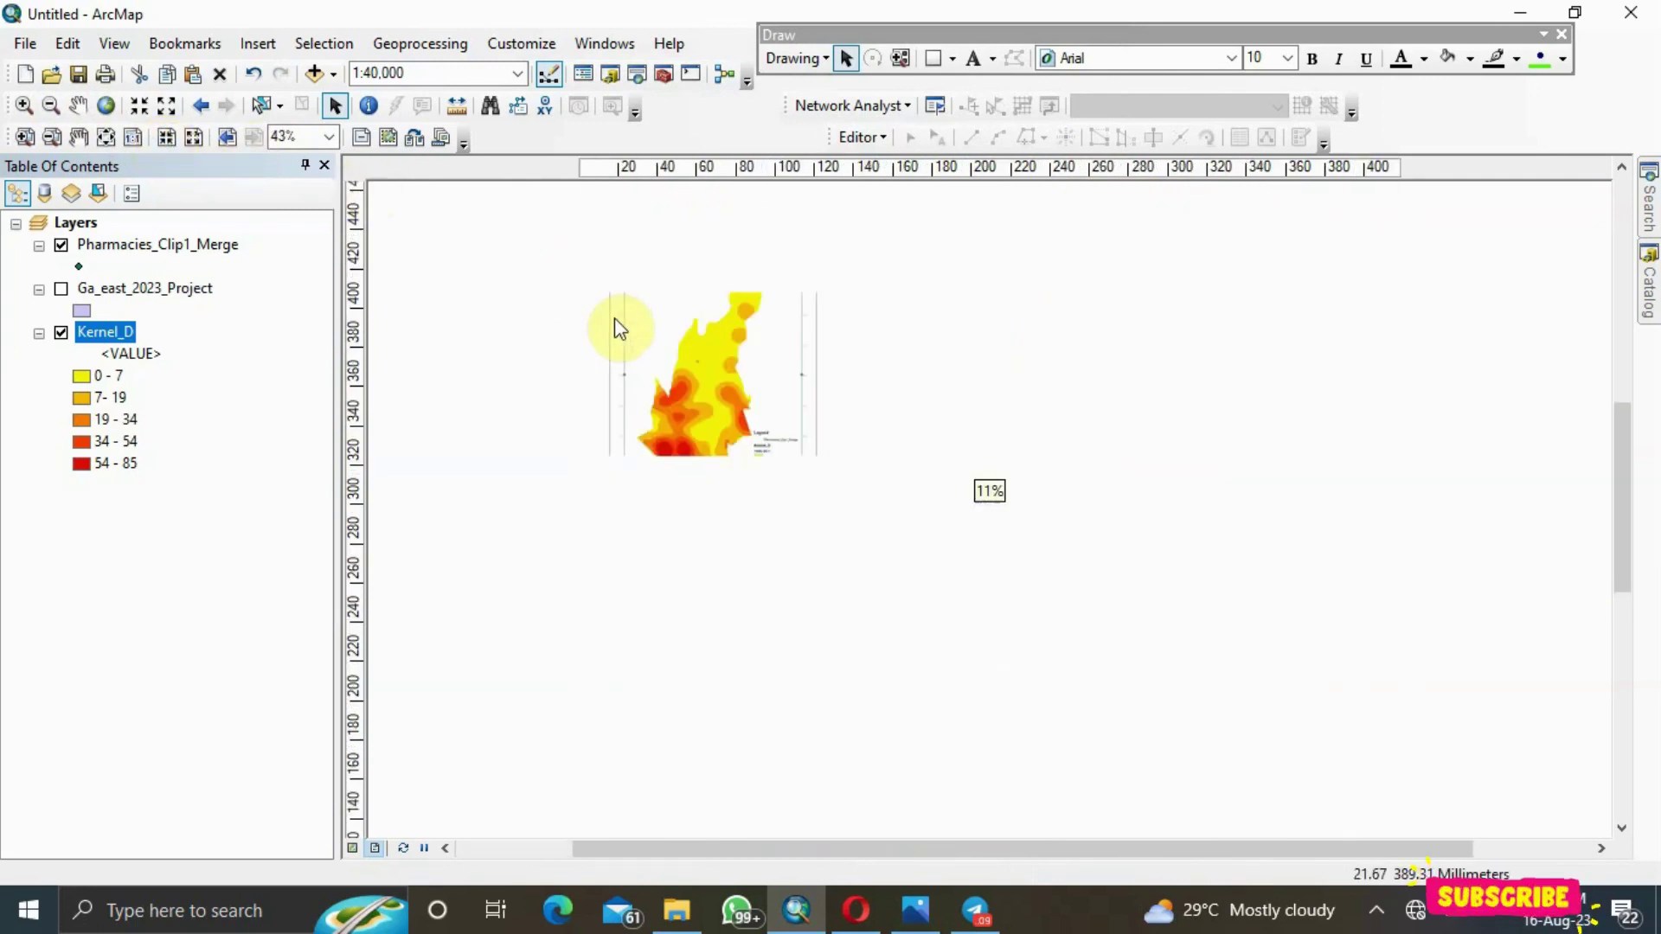
{"action": "scroll", "coordinate": [620, 329], "scroll_direction": "down", "scroll_amount": 3}
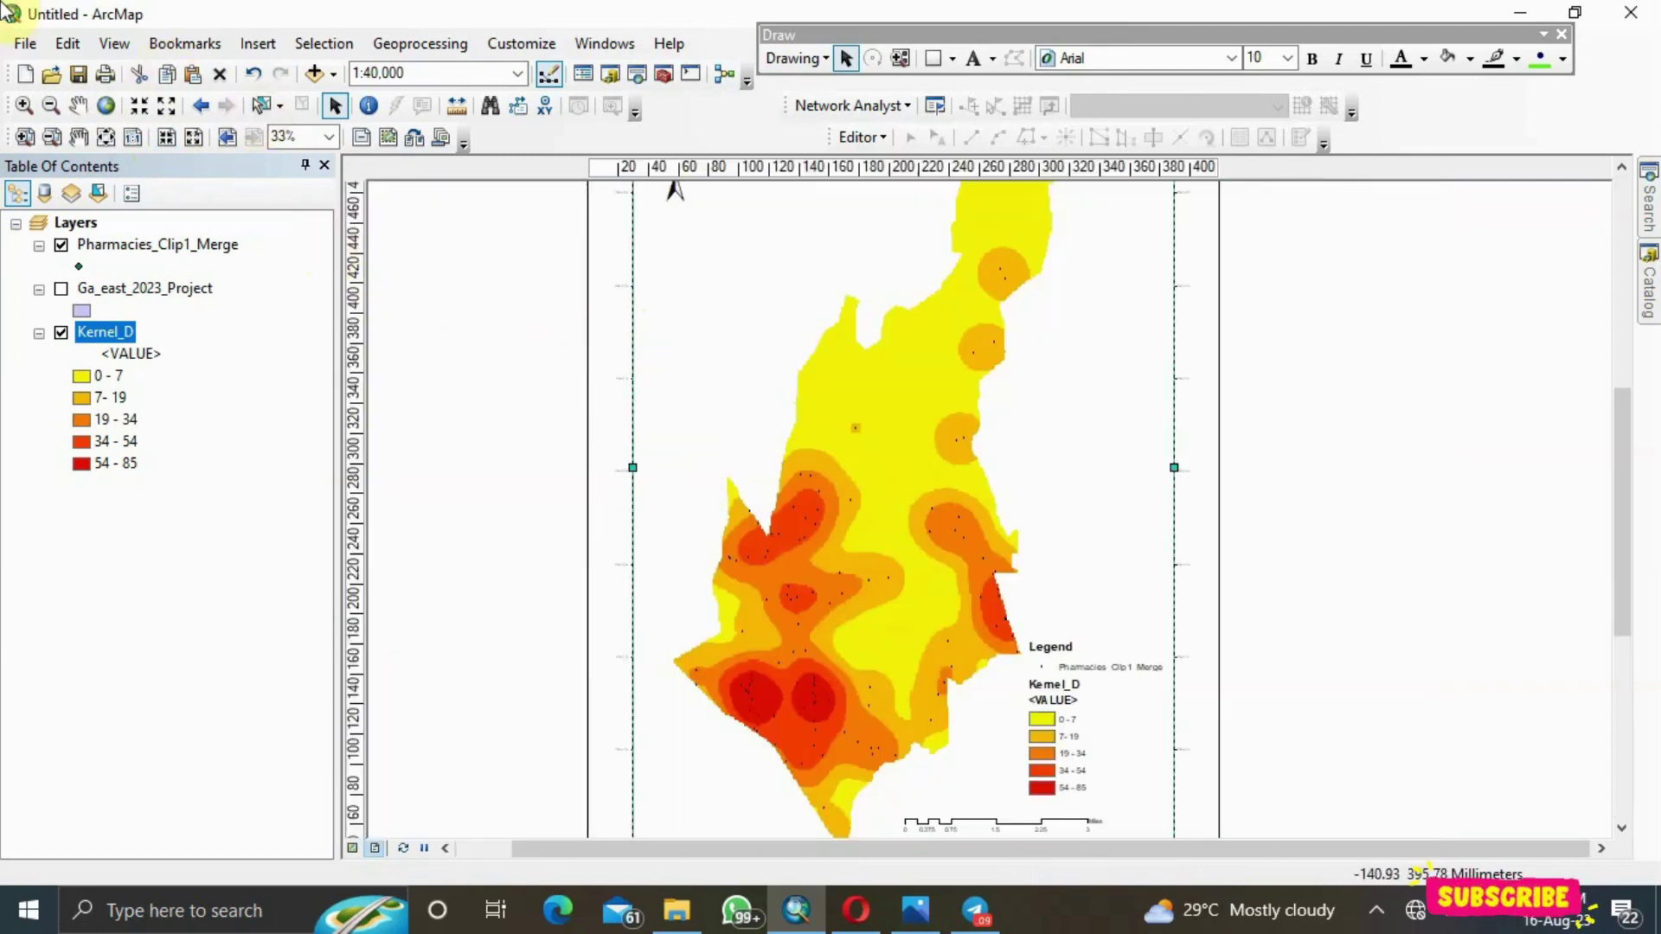
Export the map layout to the Downloads folder as a JPEG named KERNEL D at 400 dpi resolution
{"action": "left_click", "coordinate": [26, 45]}
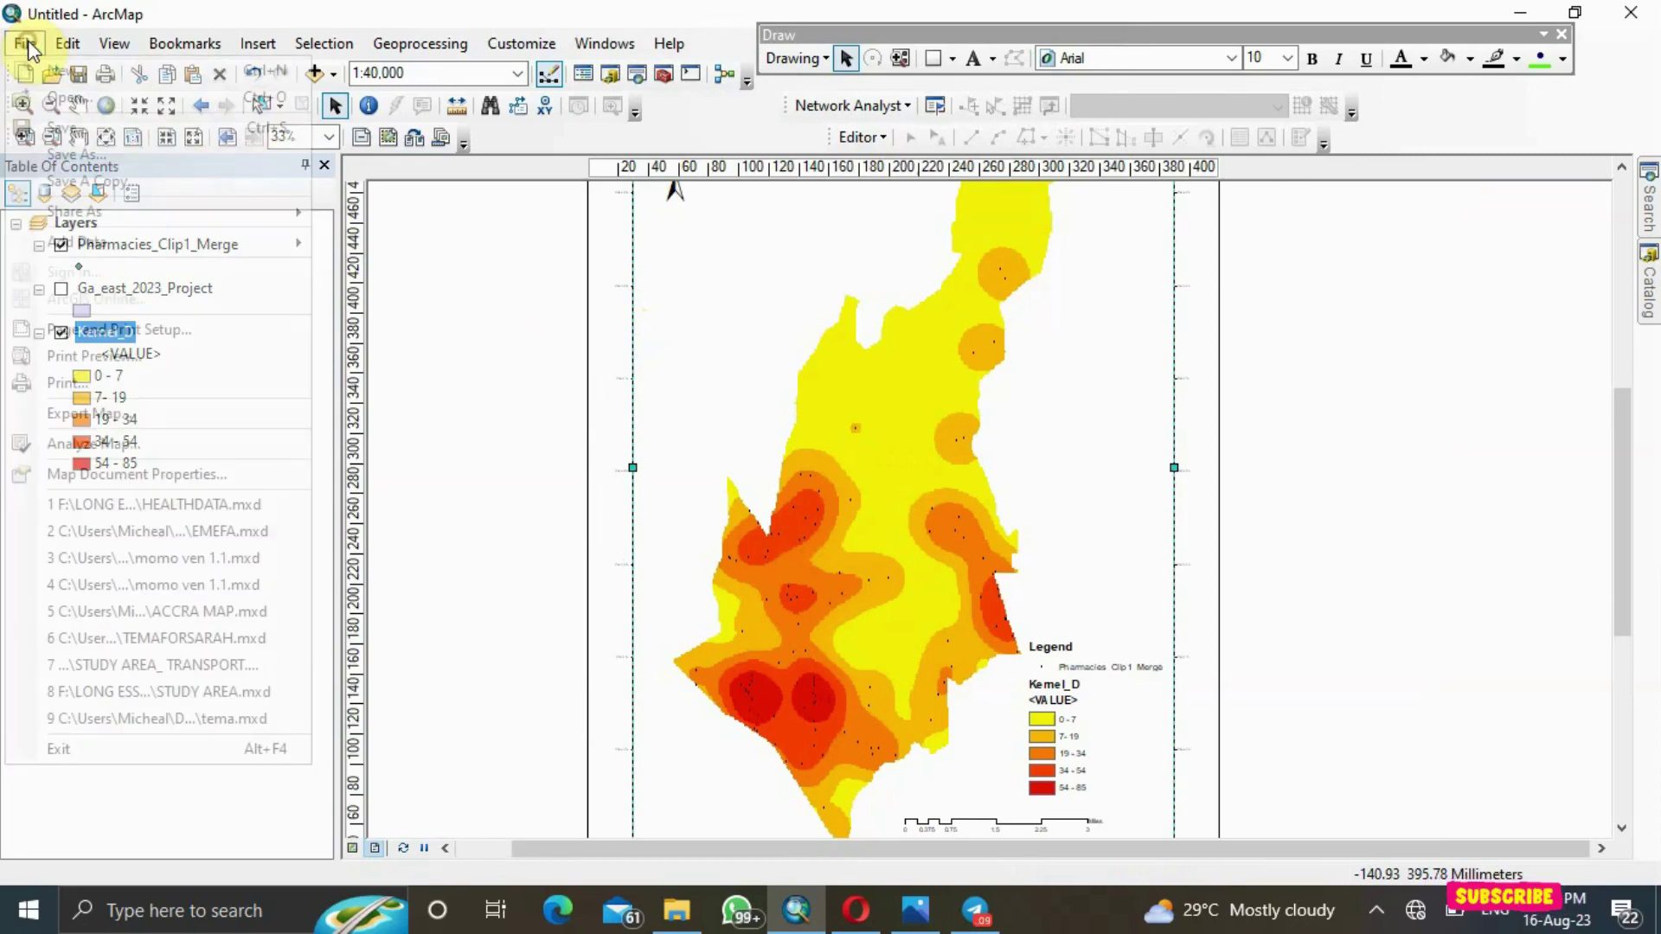
{"action": "left_click", "coordinate": [116, 417]}
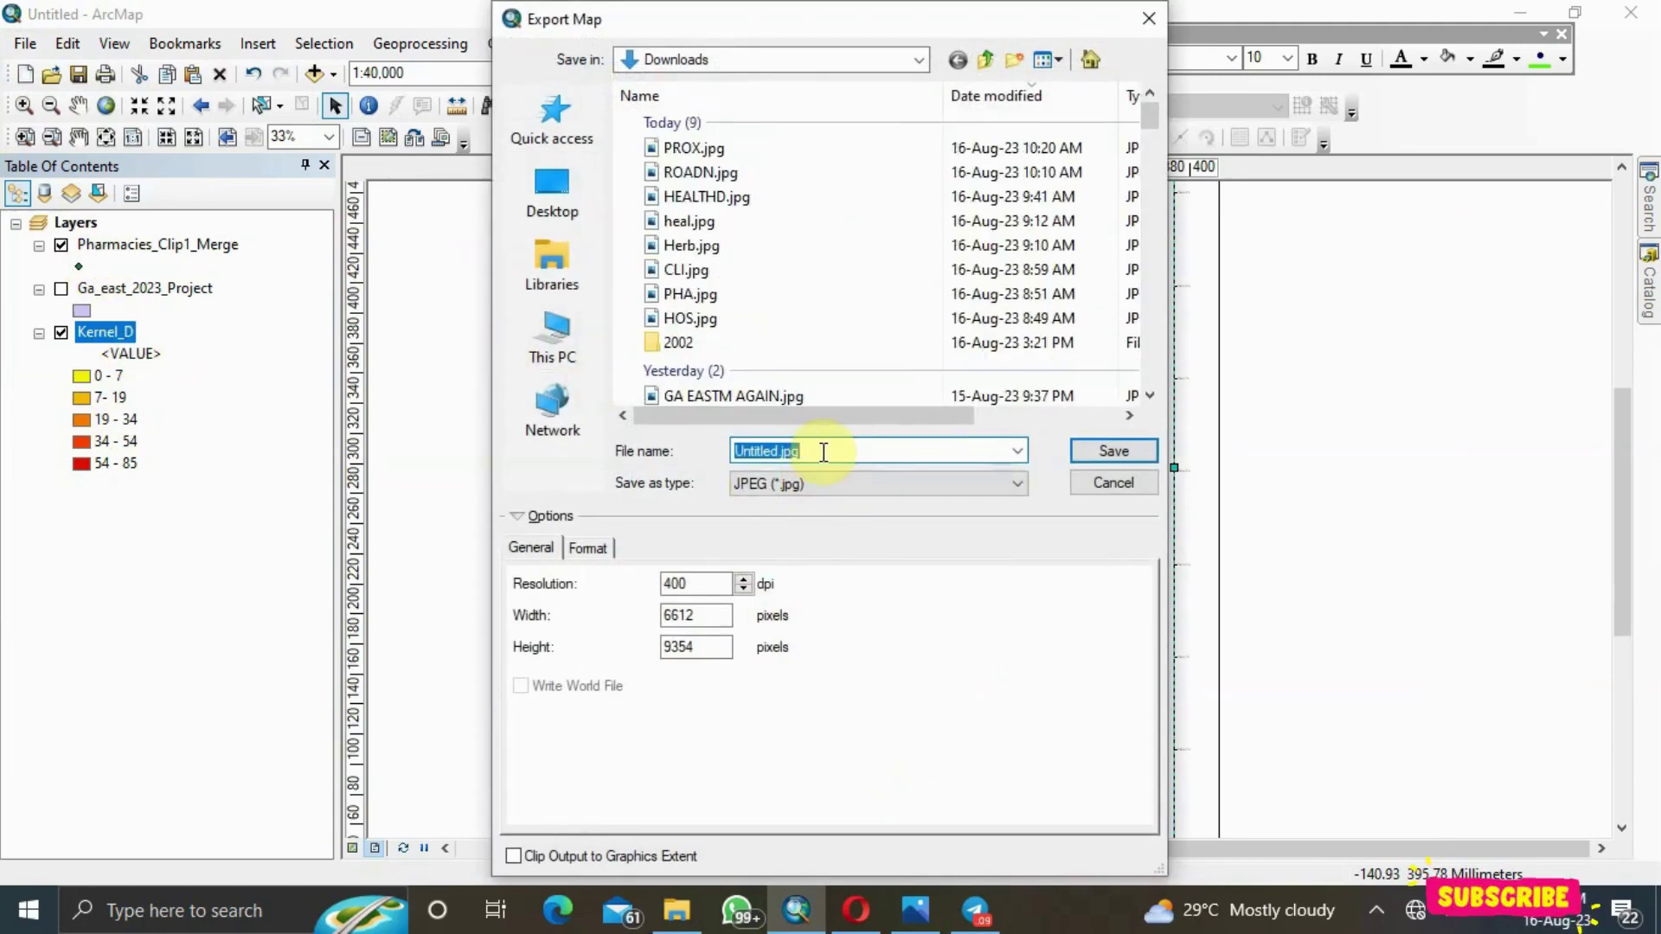
{"action": "type", "text": "ERNE"}
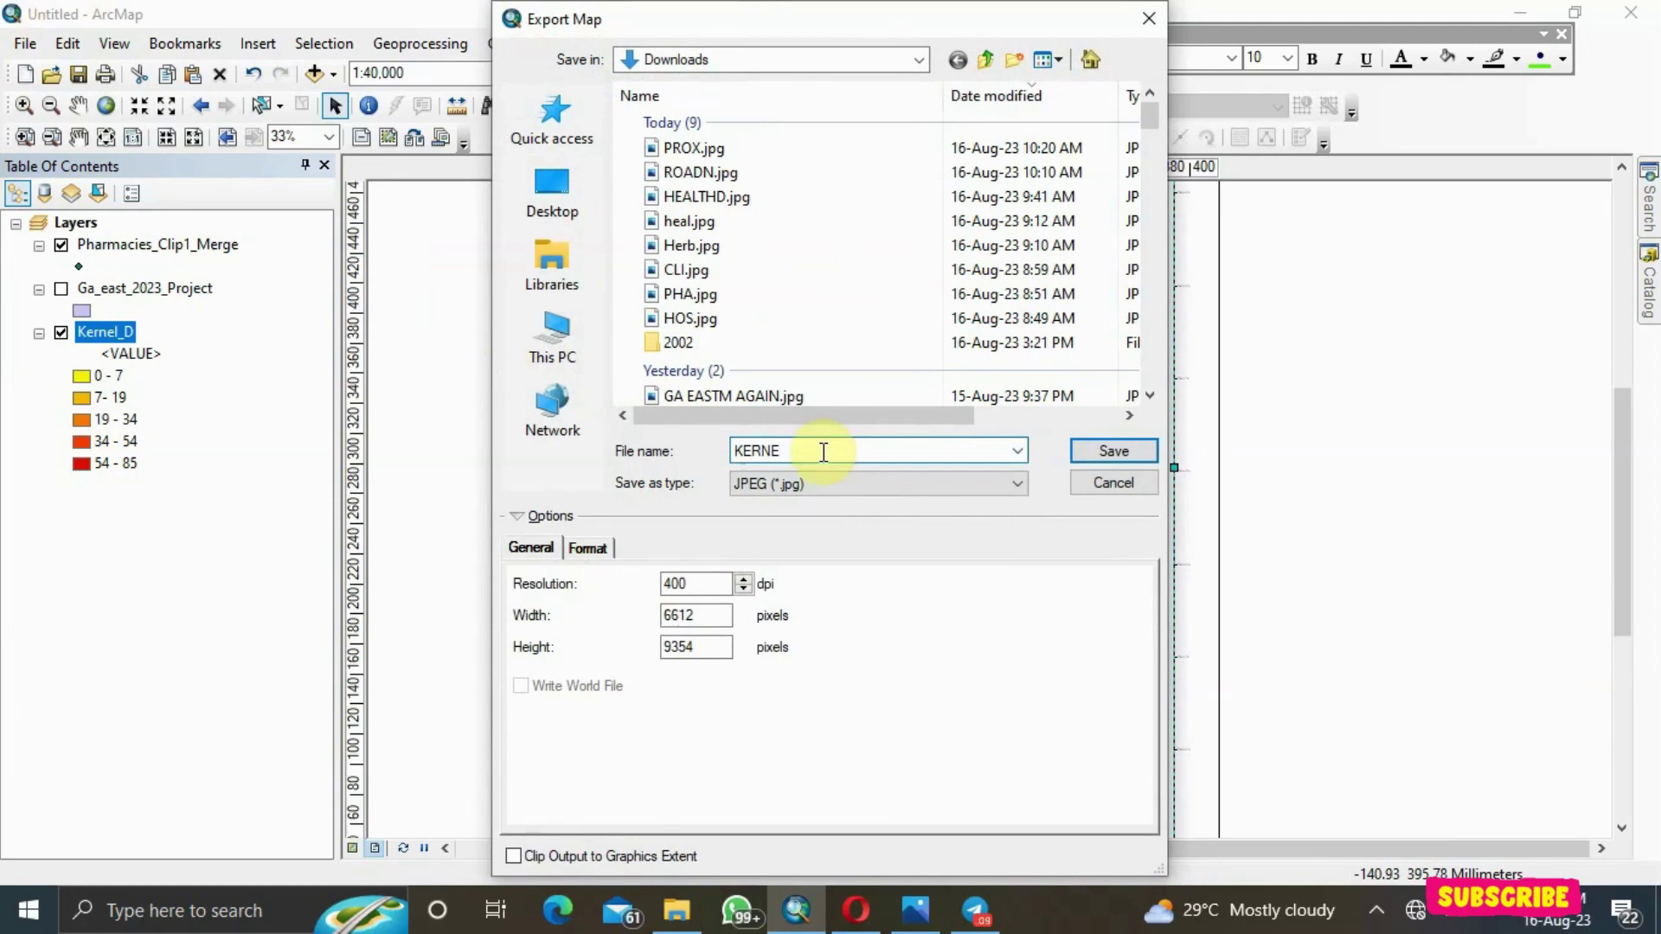
{"action": "type", "text": "L D"}
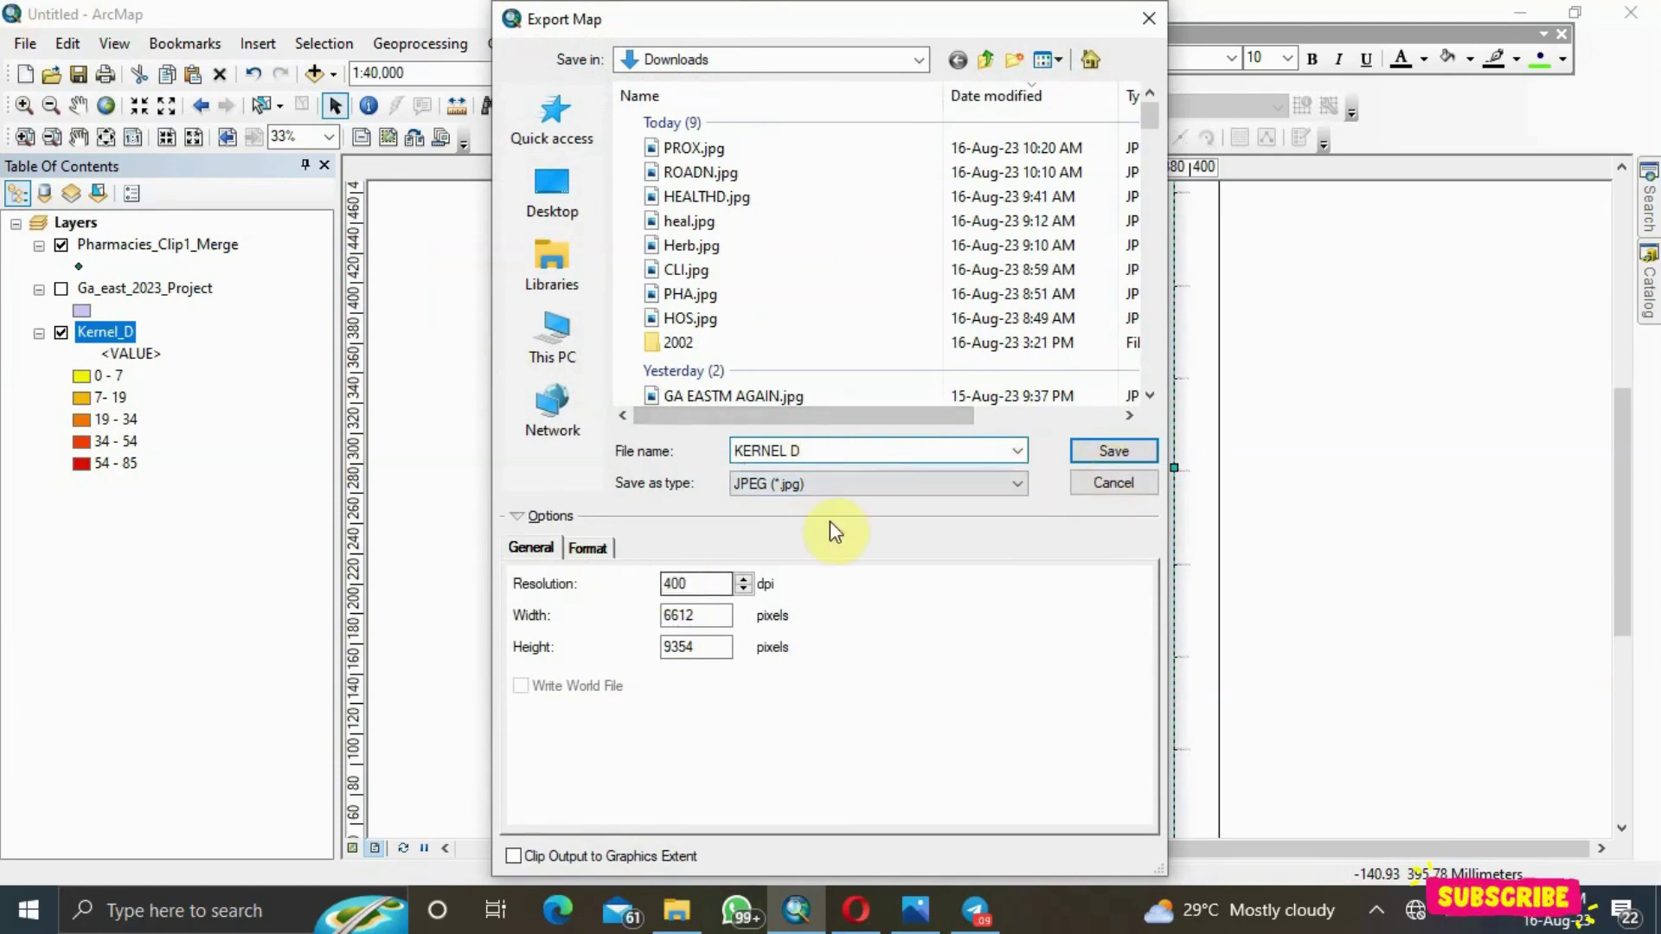
{"action": "left_click", "coordinate": [952, 487]}
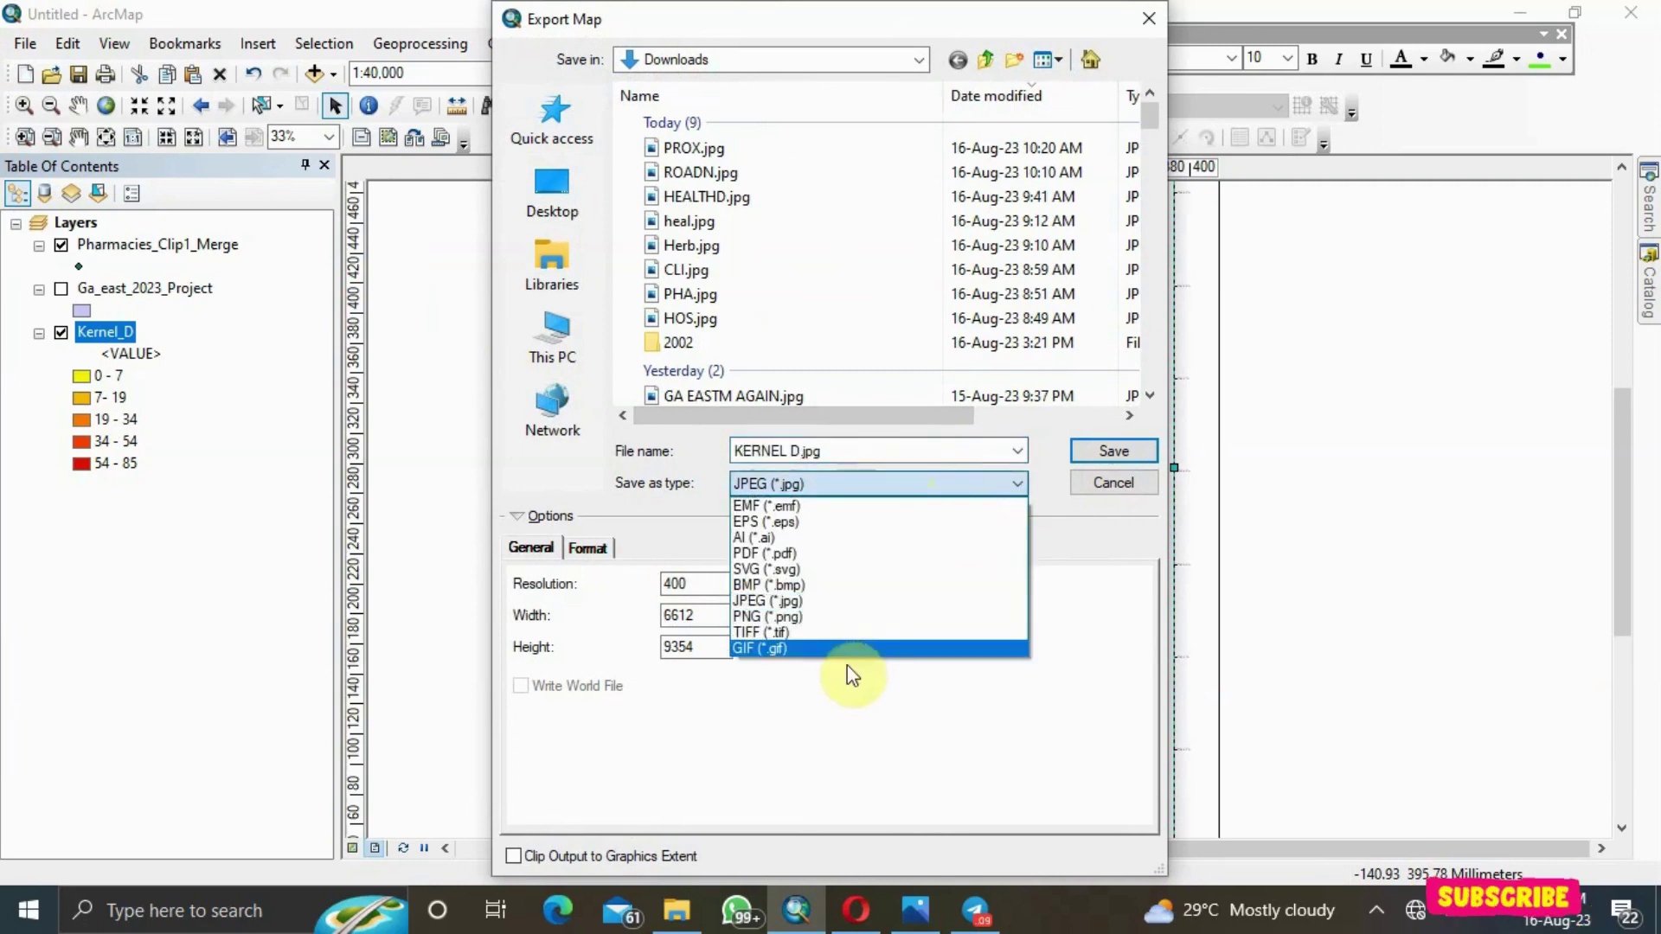
{"action": "left_click", "coordinate": [702, 580]}
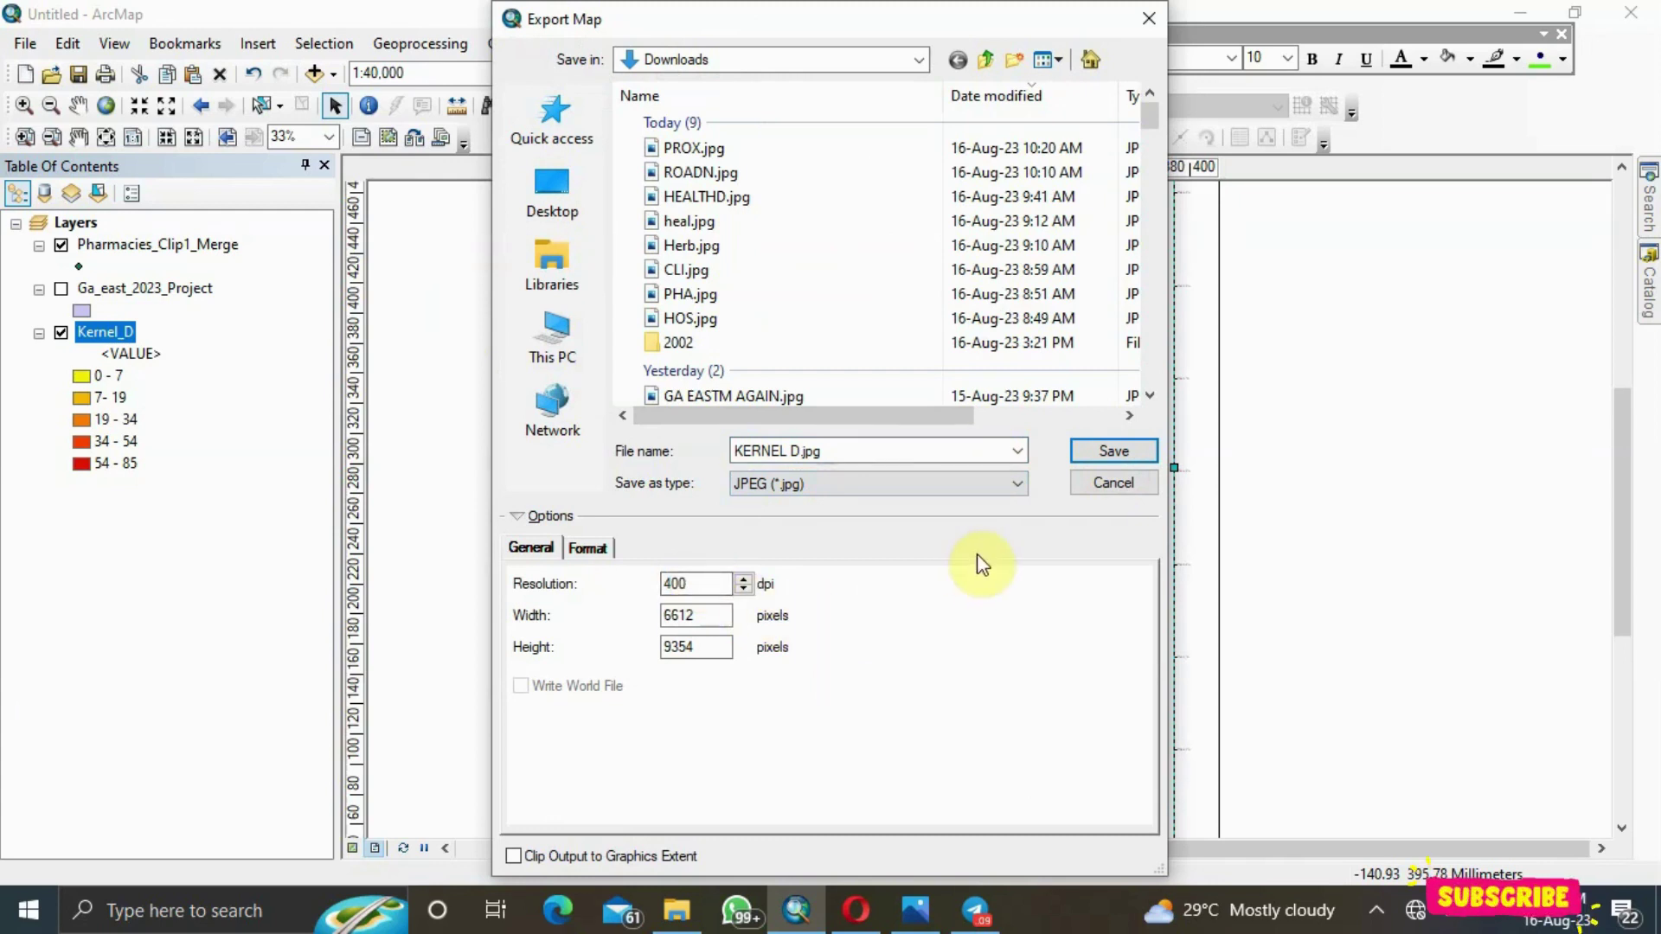
{"action": "left_click", "coordinate": [1116, 449]}
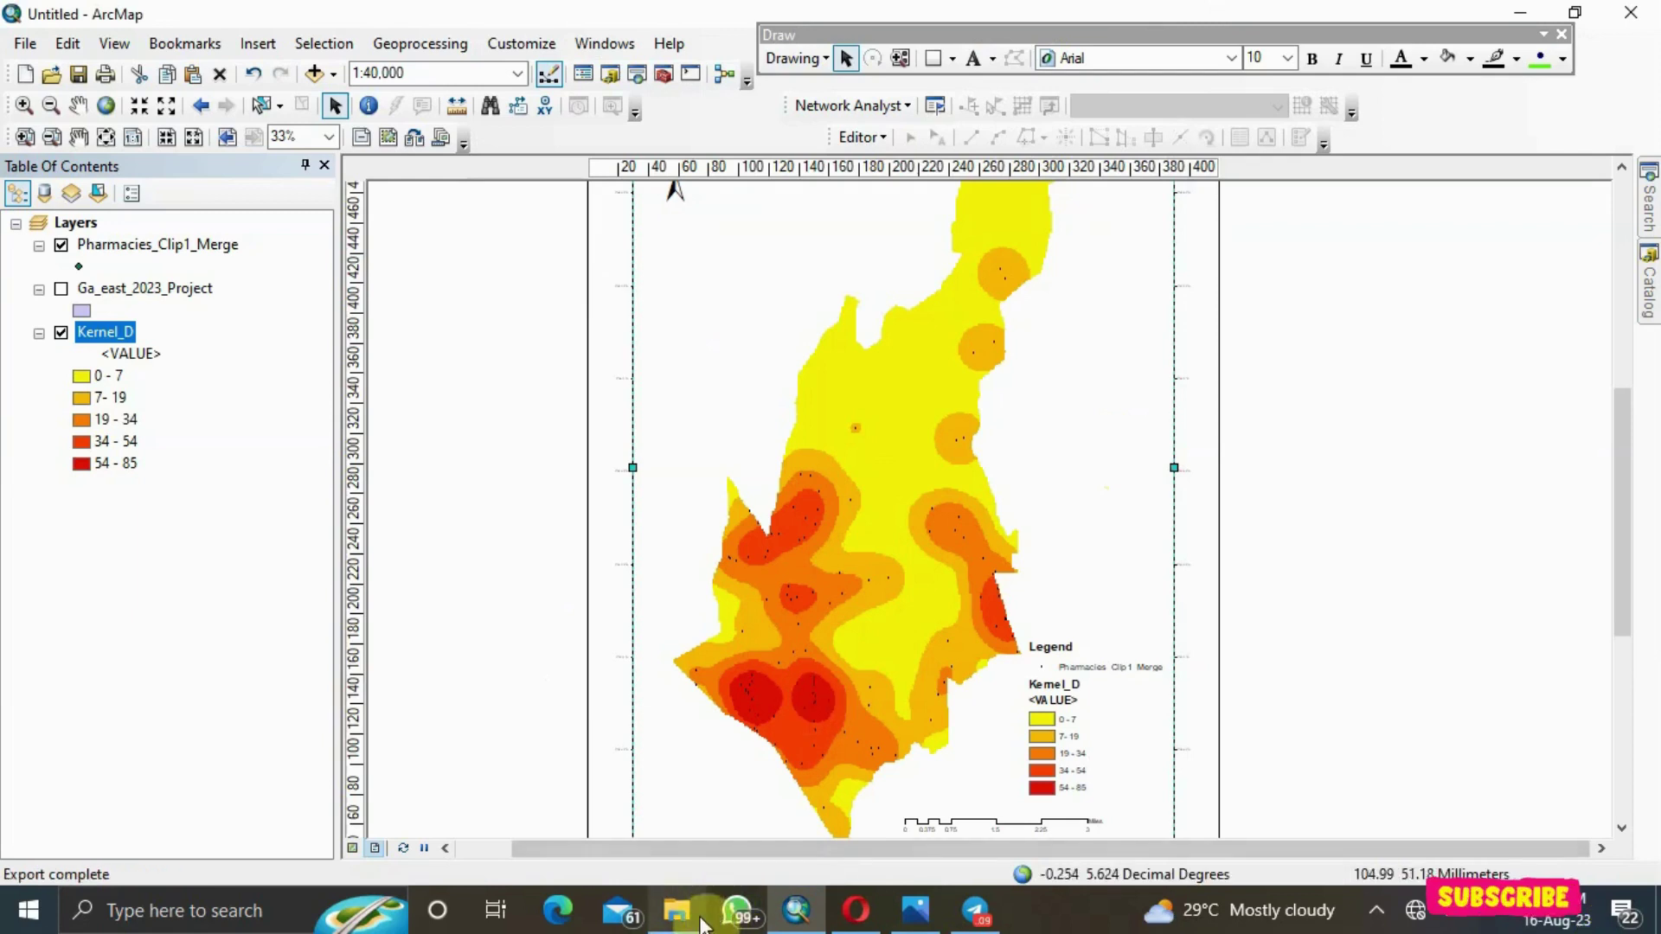
Hide the Pharmacies_Clip1_Merge point layer so only the Kernel_D density surface is displayed
{"action": "mouse_move", "coordinate": [692, 924]}
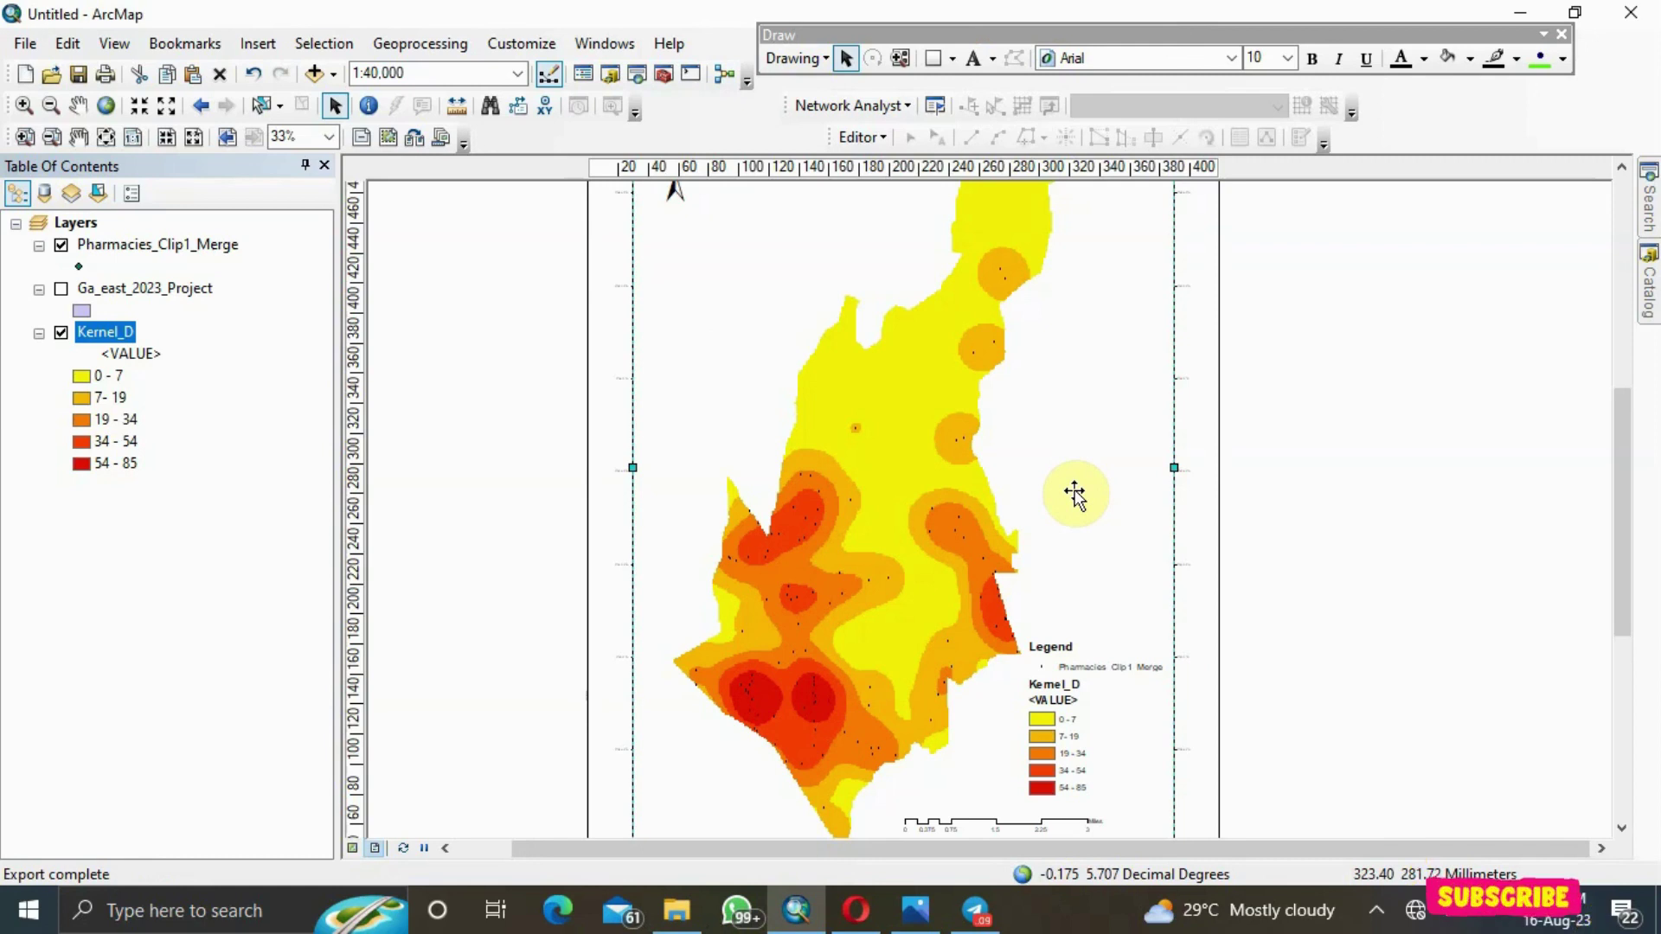
{"action": "left_click", "coordinate": [60, 245]}
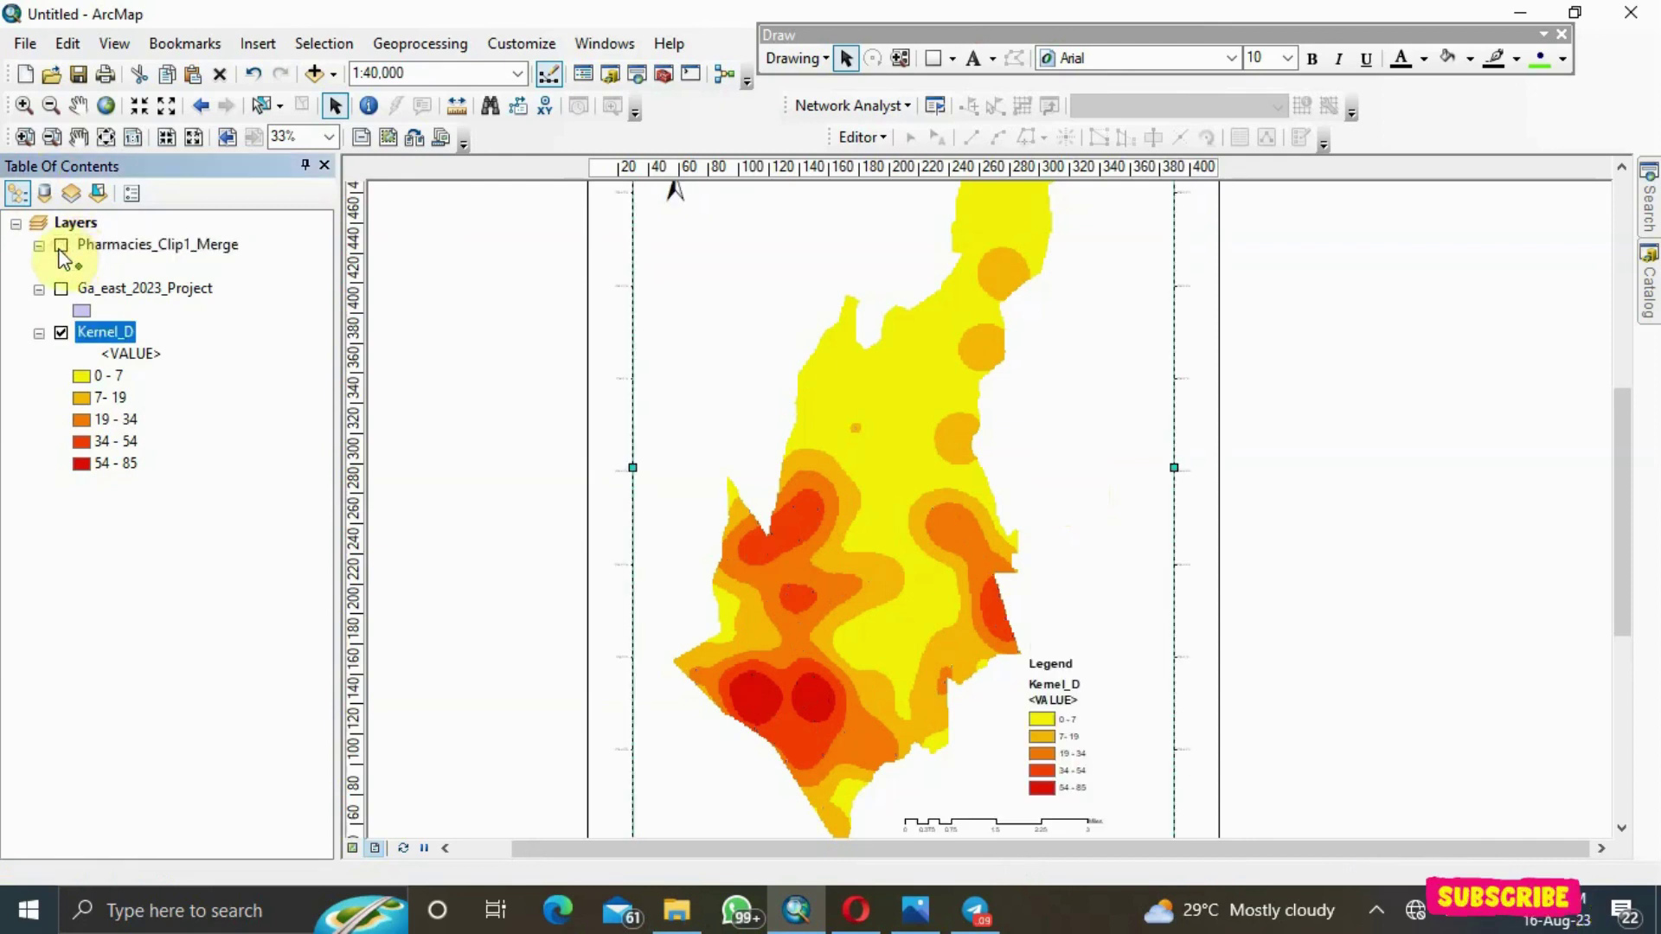